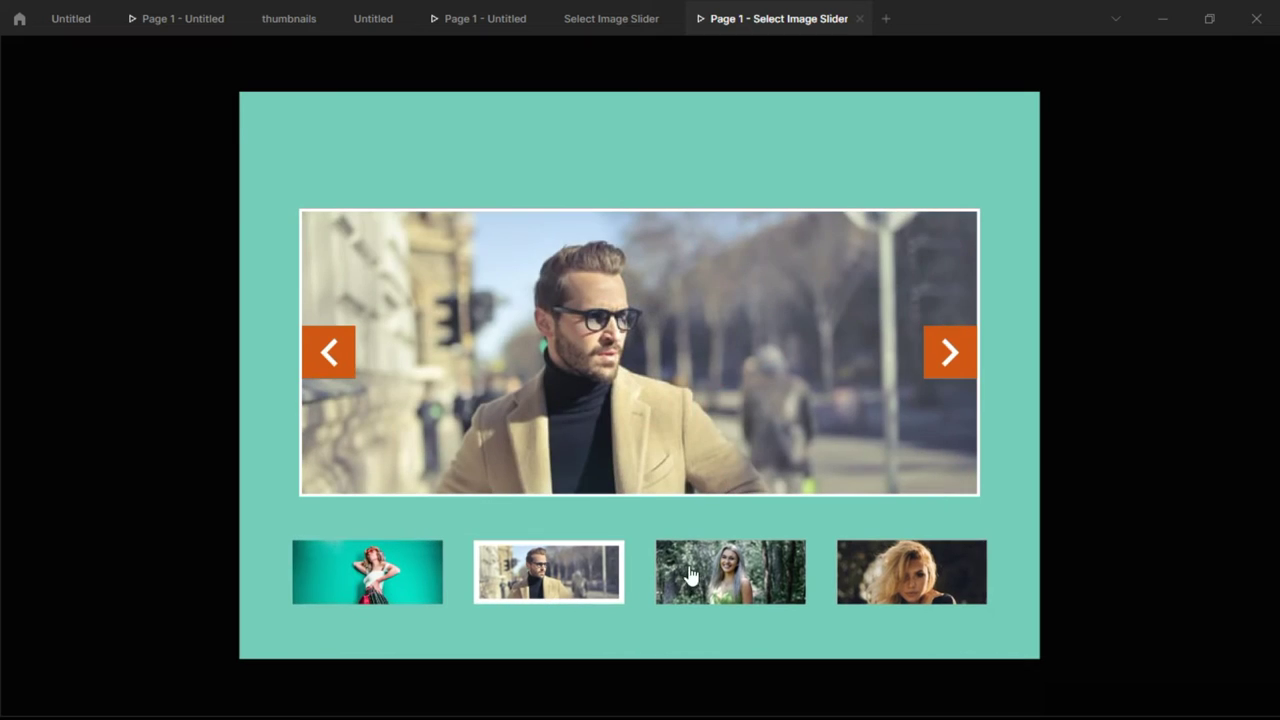
# Step: Preview the slider by showing the blonde woman photo, then advancing through the man's and forest photos
pyautogui.click(912, 572)
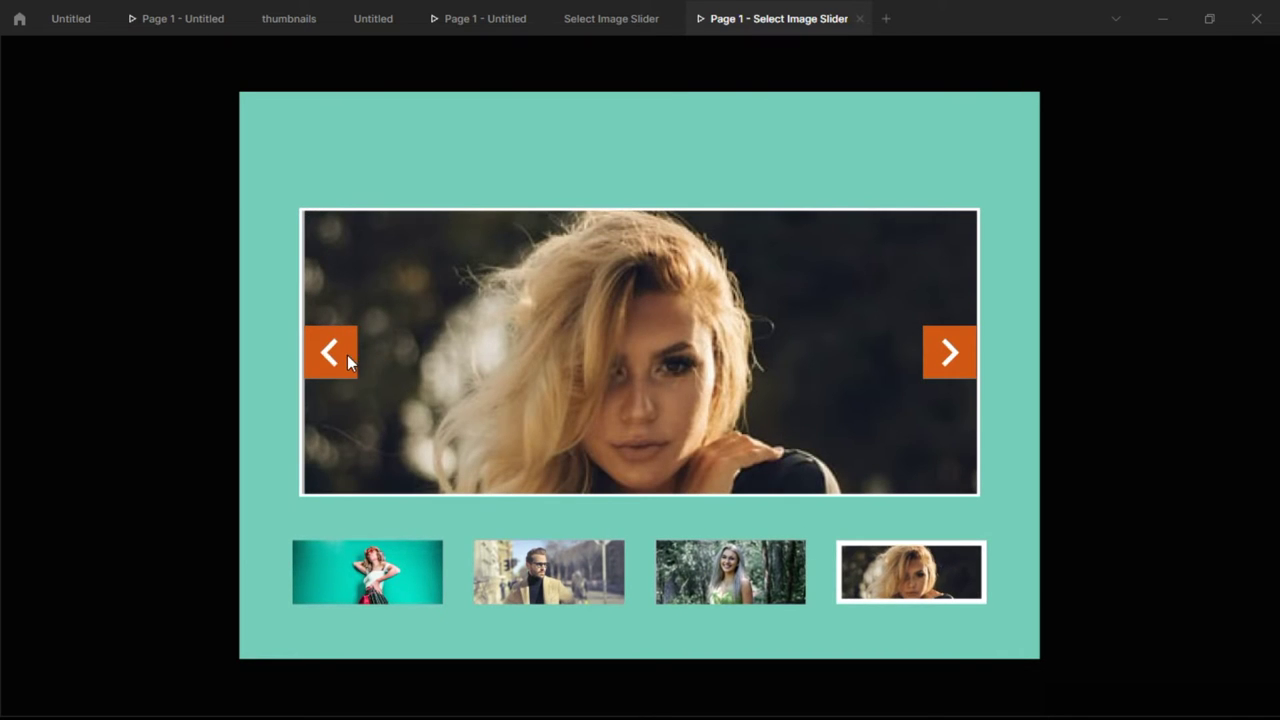
pyautogui.click(950, 355)
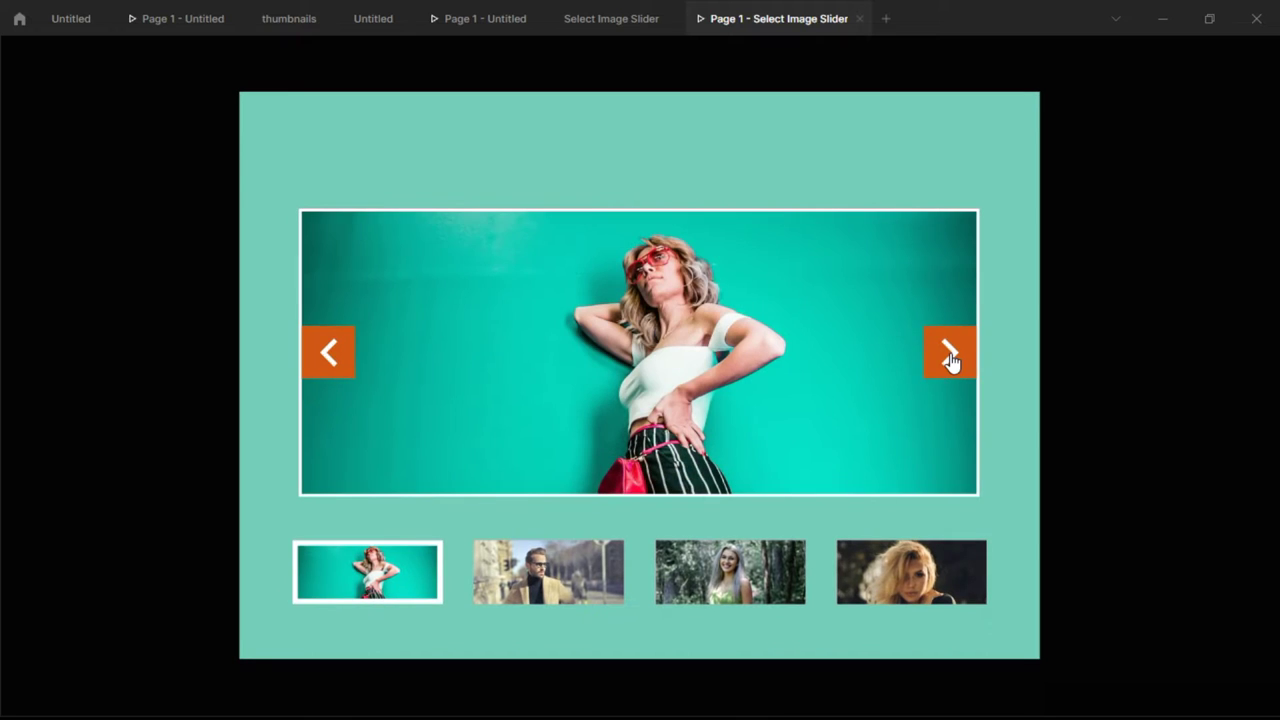
pyautogui.click(950, 355)
pyautogui.click(950, 355)
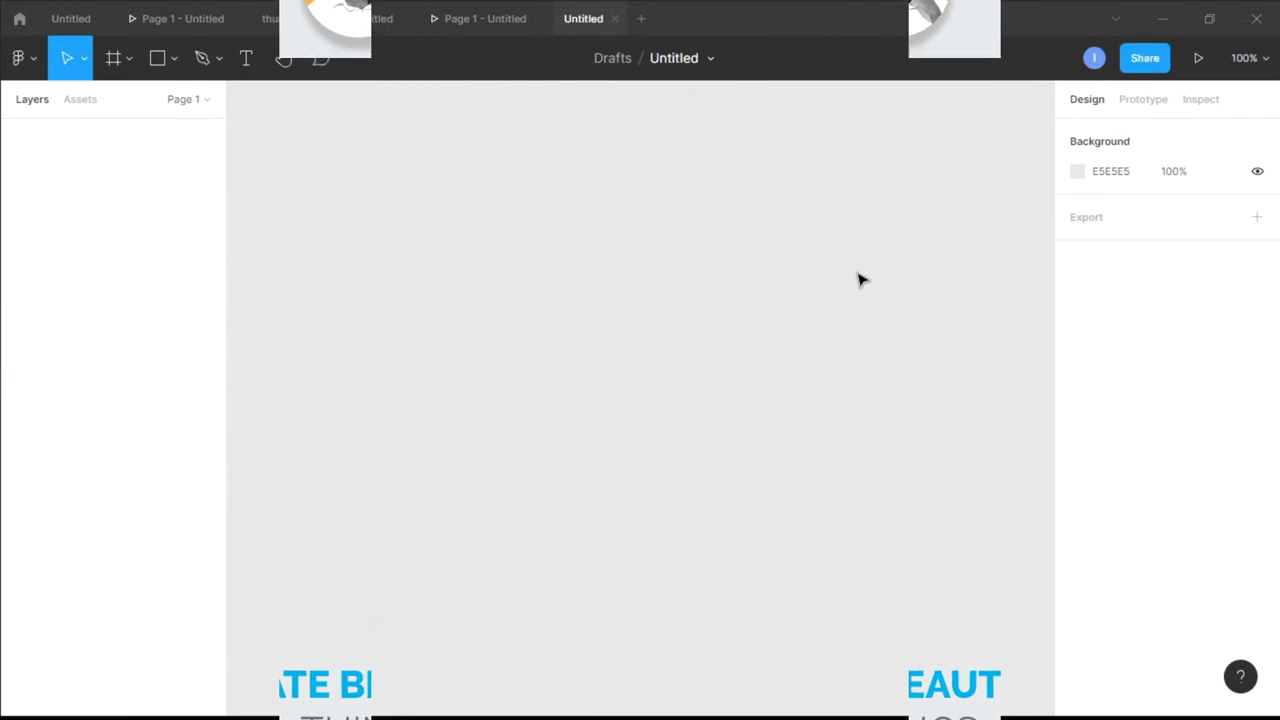
# Step: Rename the file to 'Select Image Slider' and bring up the Frame tool's size presets
pyautogui.click(668, 58)
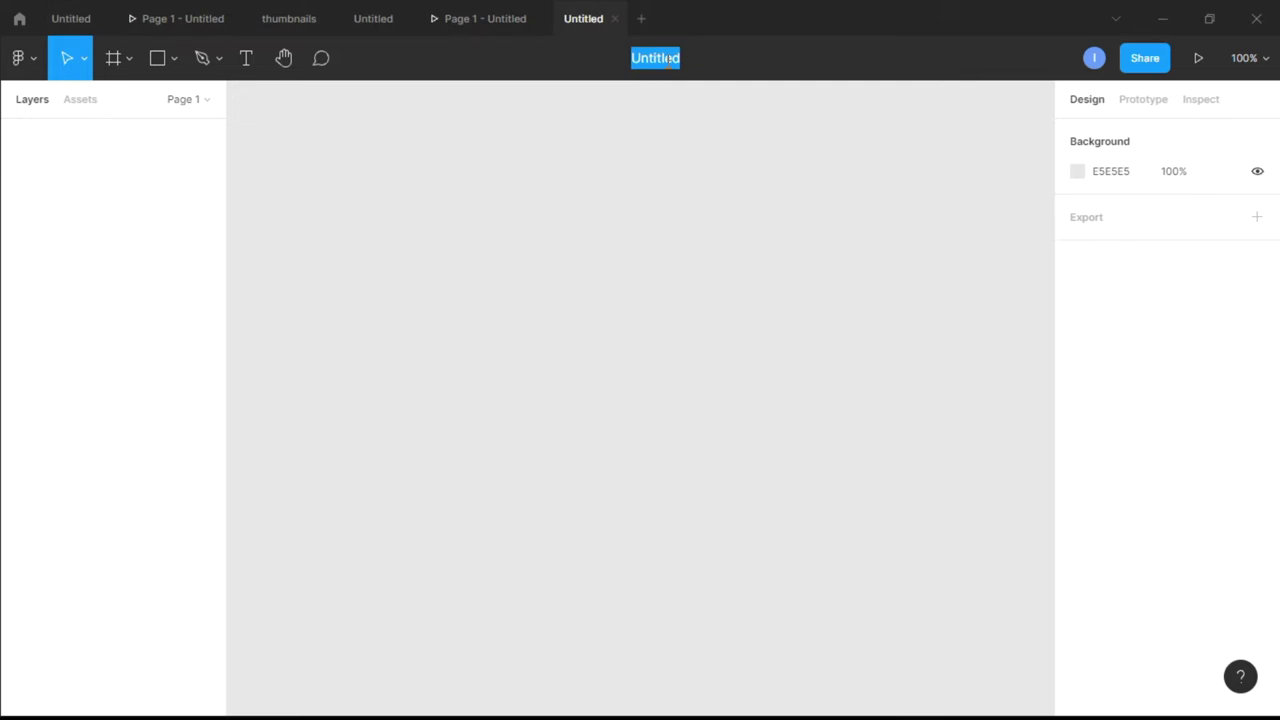
pyautogui.write('Select Image Slider')
pyautogui.click(610, 214)
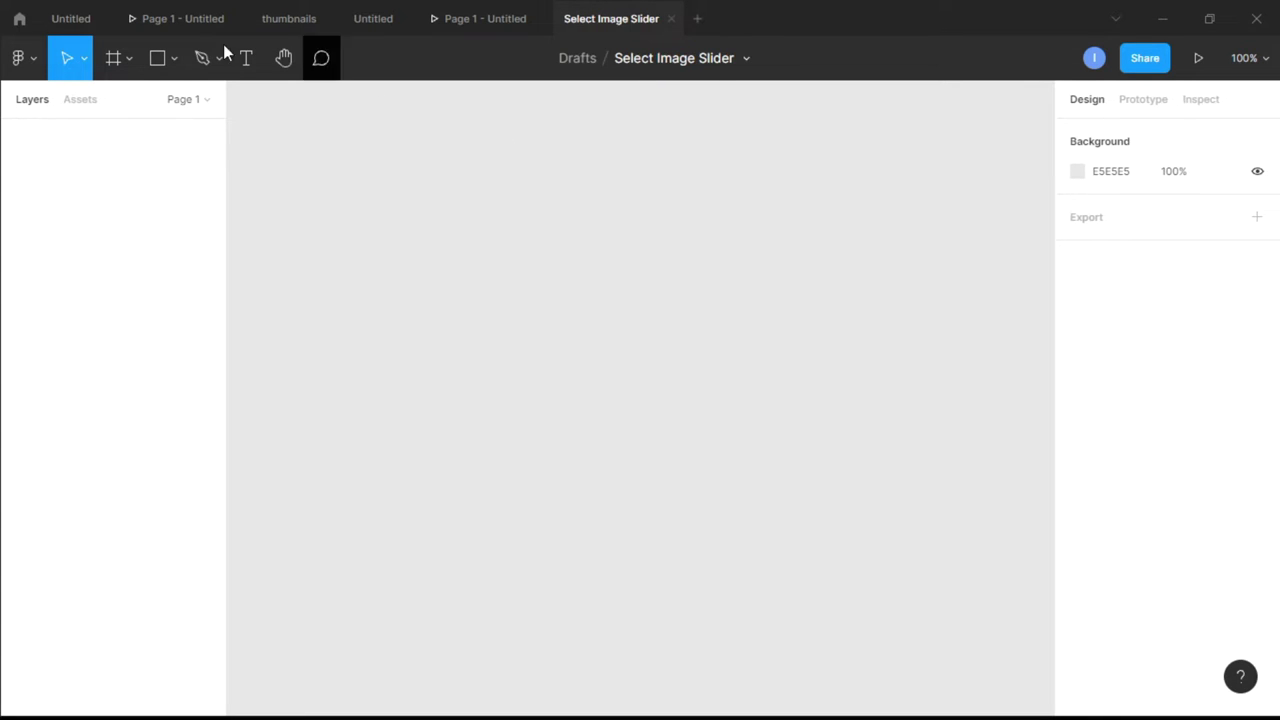
pyautogui.click(113, 60)
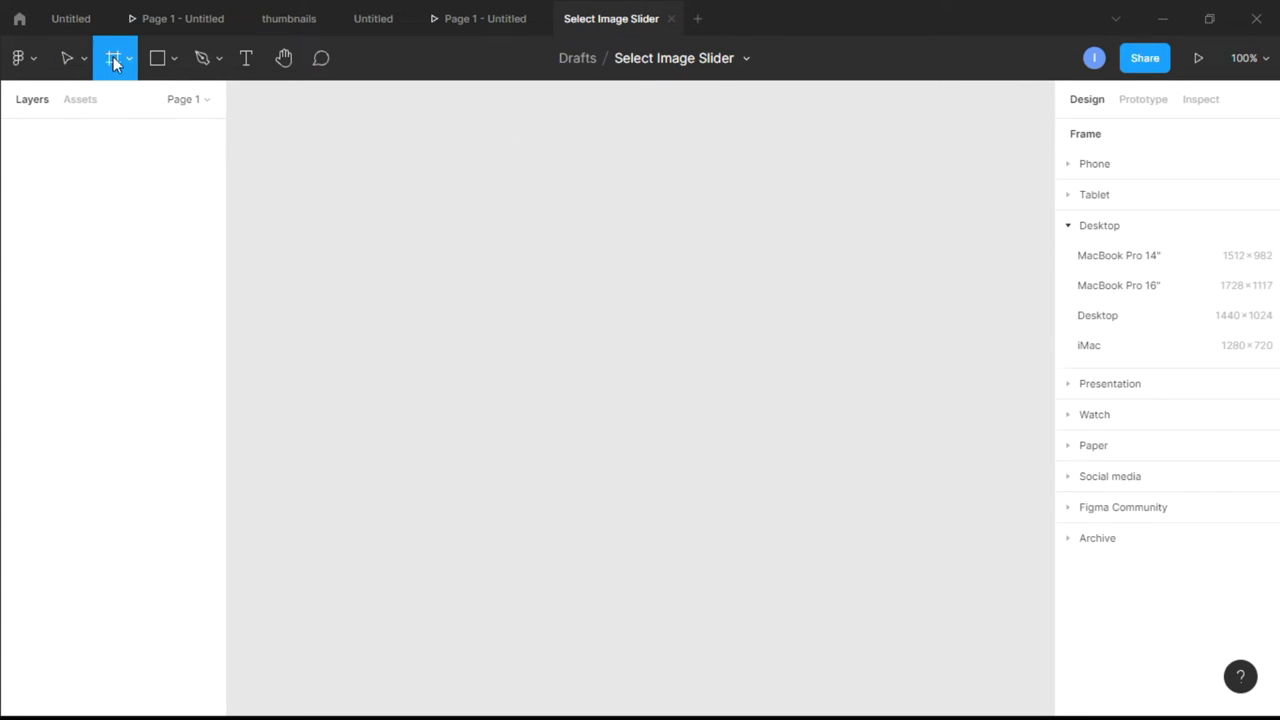
# Step: Add a Desktop 1440×1024 frame to the canvas
pyautogui.click(1134, 323)
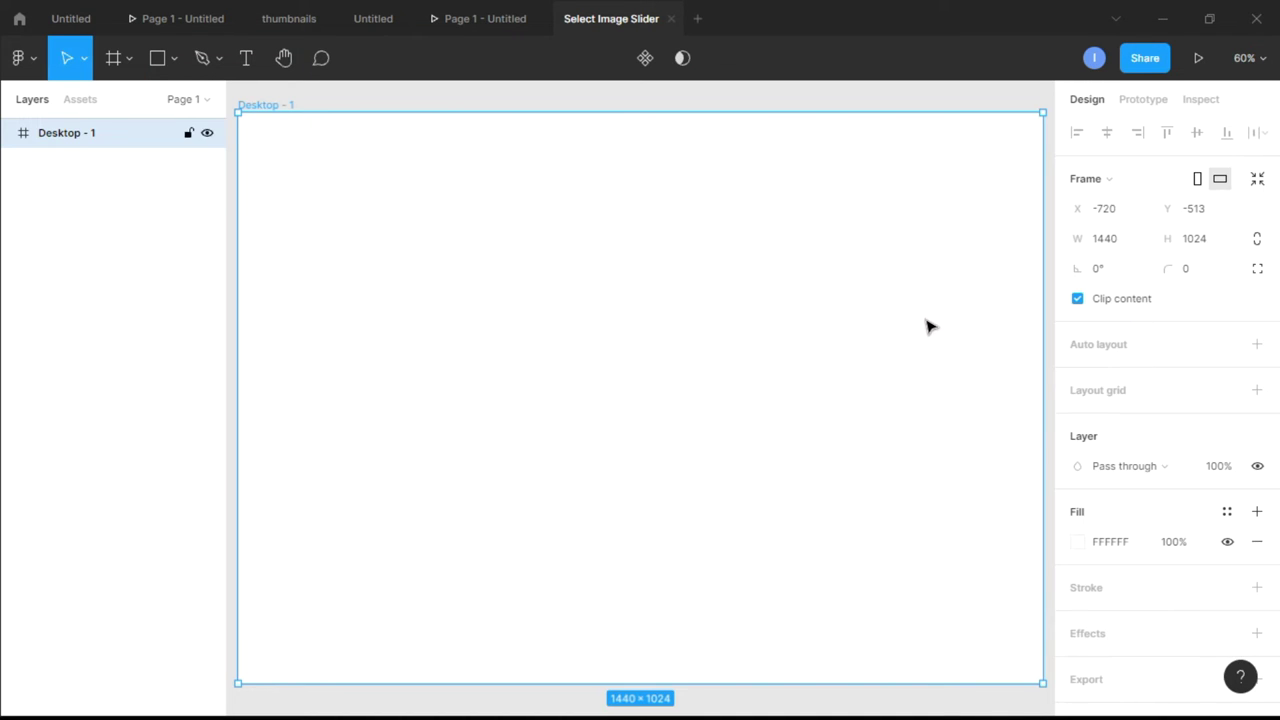
pyautogui.scroll(-2, 925, 325)
pyautogui.hscroll(2, 925, 325)
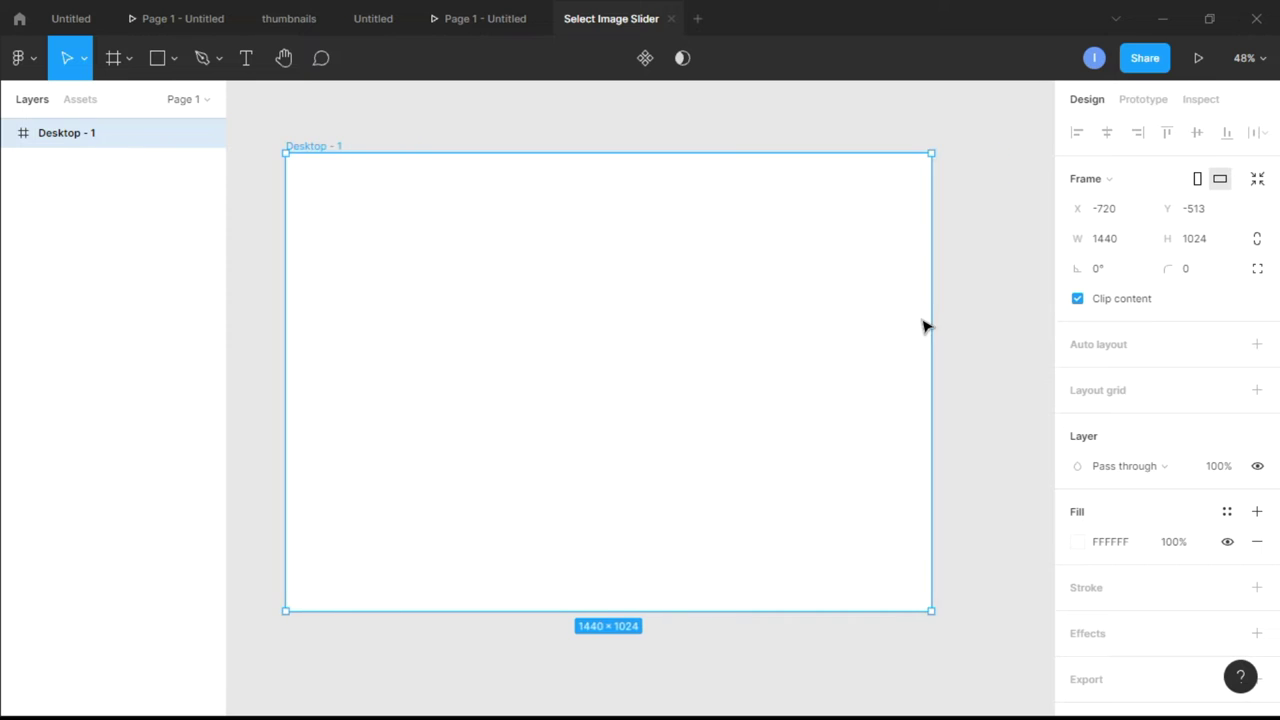
pyautogui.scroll(-1, 1061, 470)
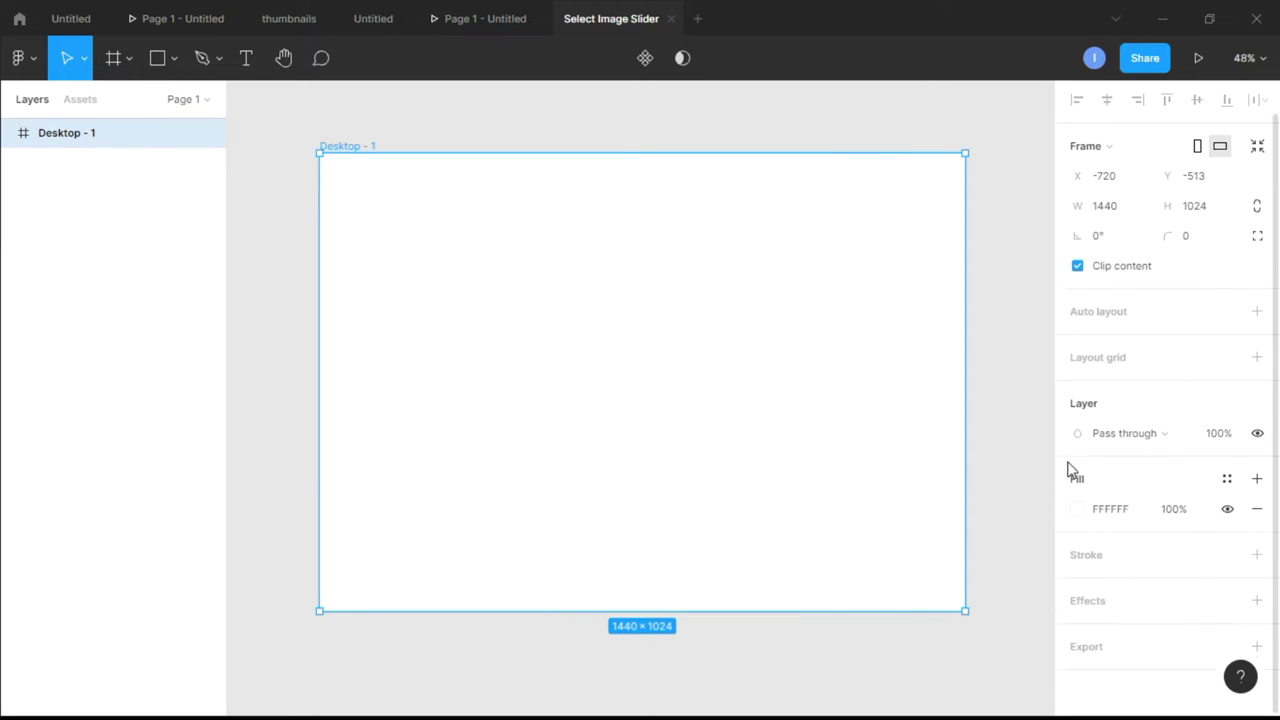
# Step: Fill the Desktop frame with teal 71CCB6
pyautogui.click(1078, 509)
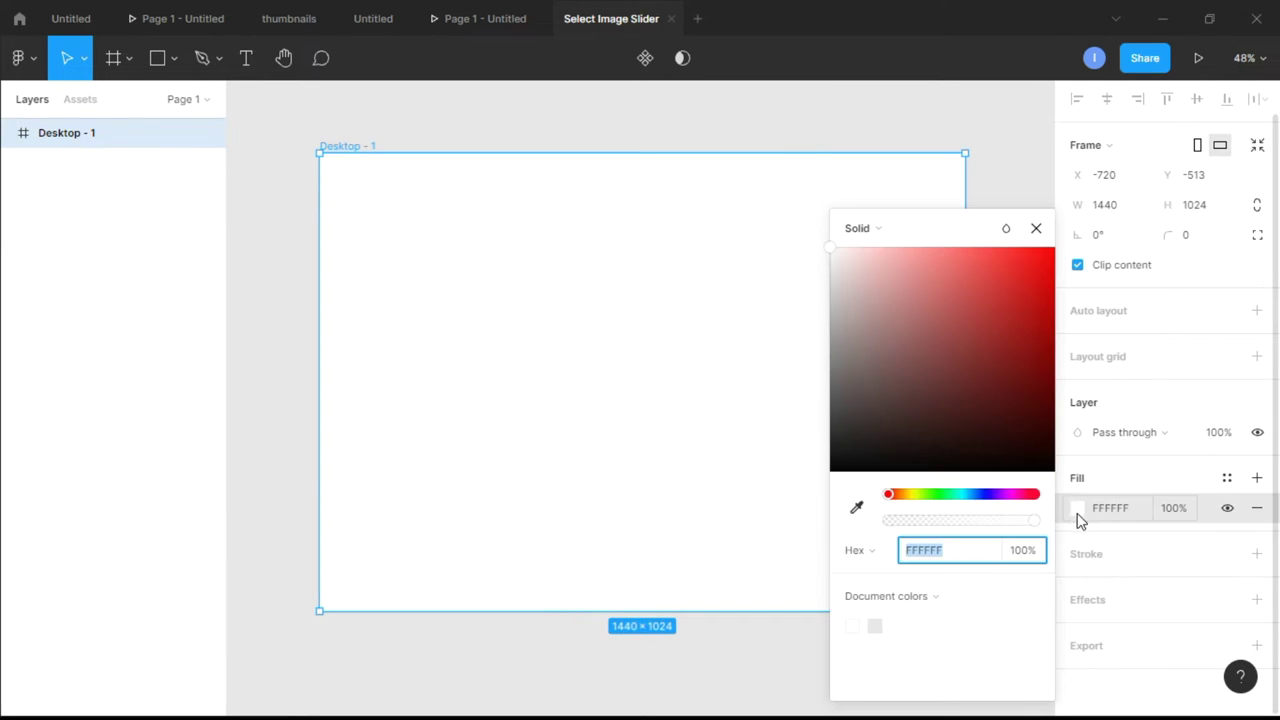
pyautogui.click(958, 495)
pyautogui.moveTo(965, 397); pyautogui.dragTo(929, 298)
pyautogui.click(1036, 228)
pyautogui.click(1030, 276)
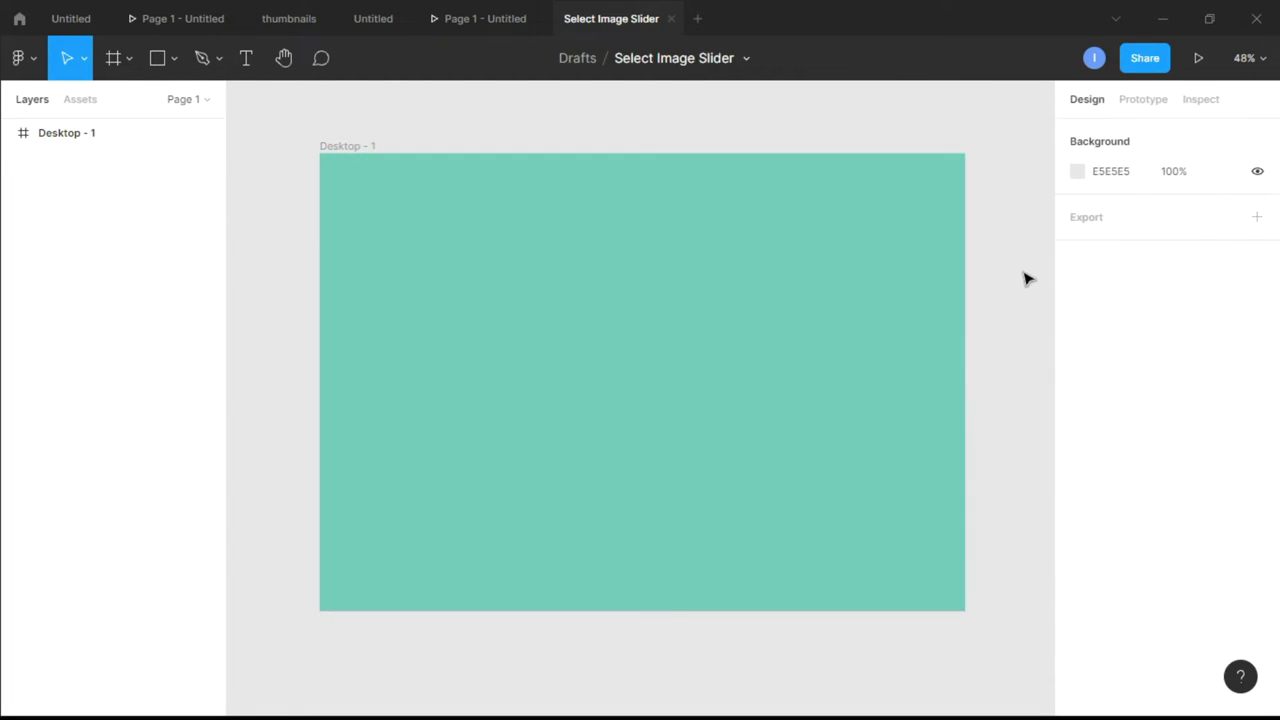
pyautogui.scroll(-1, 1028, 278)
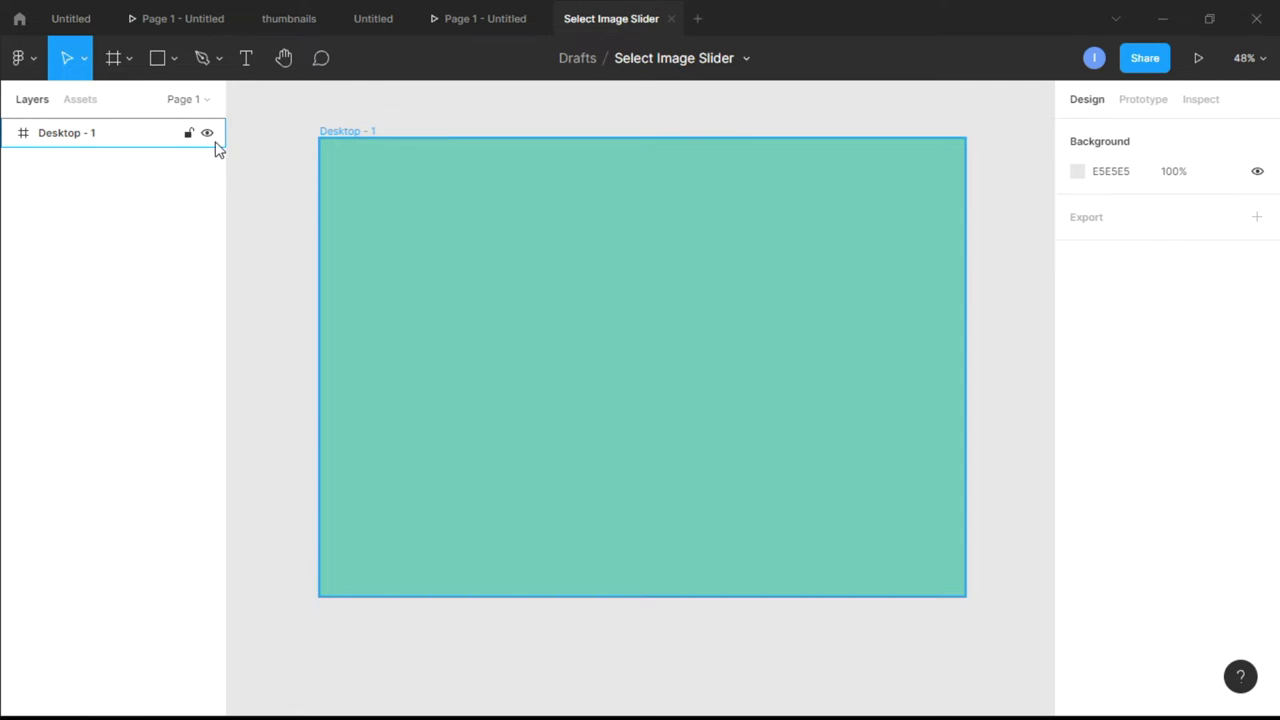
# Step: Draw a 1224×519 rectangle centred near the top of the frame with white FFFFFF fill
pyautogui.click(158, 60)
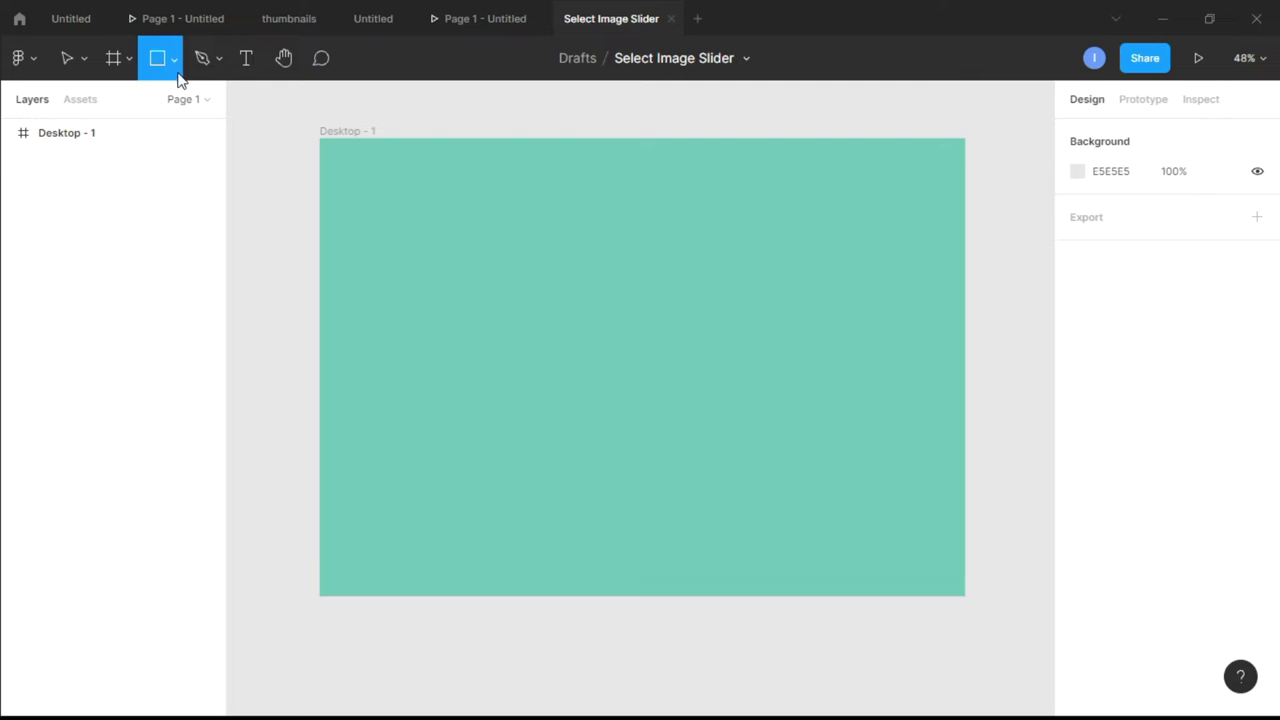
pyautogui.moveTo(381, 207); pyautogui.dragTo(930, 439)
pyautogui.moveTo(830, 348); pyautogui.dragTo(815, 358)
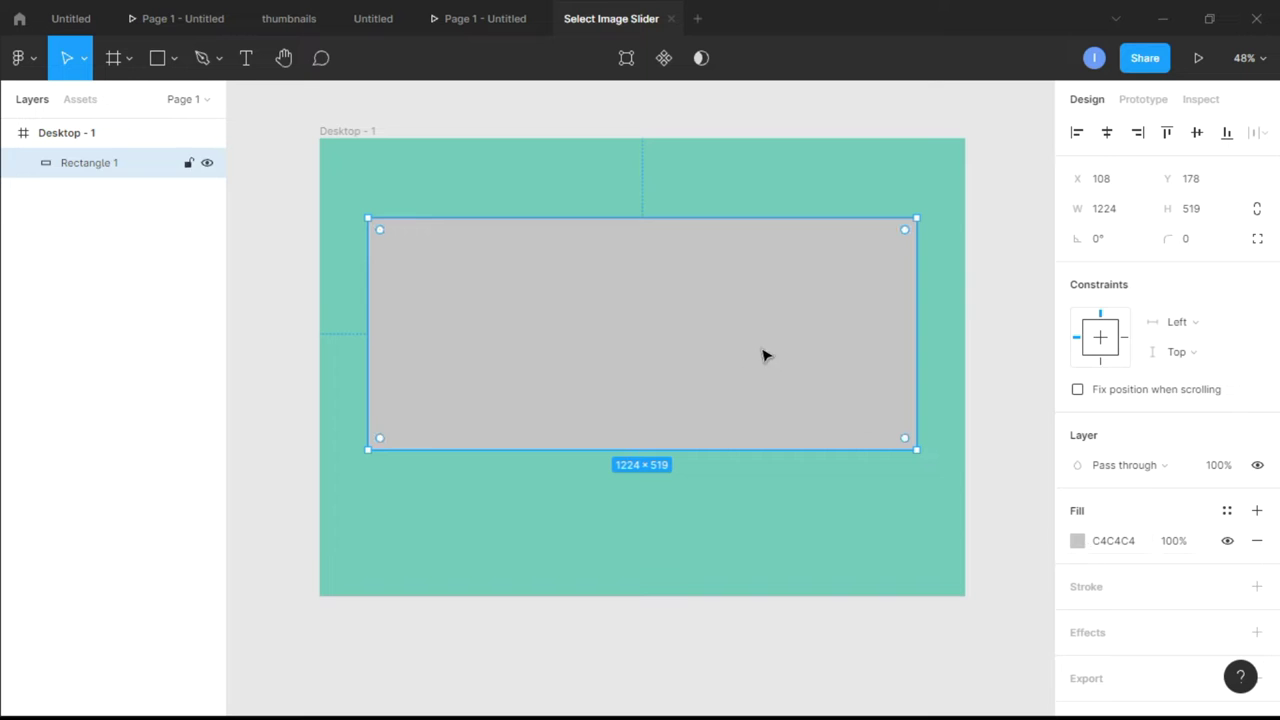
pyautogui.click(1077, 540)
pyautogui.moveTo(843, 277); pyautogui.dragTo(809, 246)
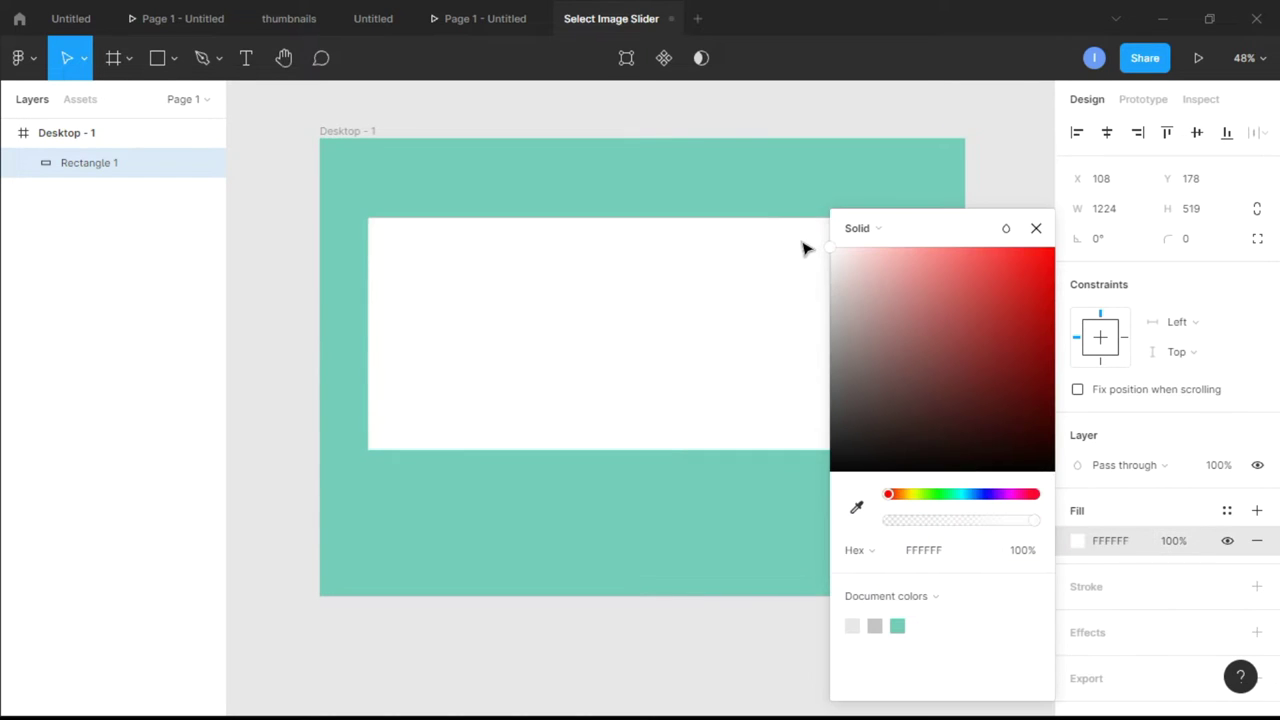
pyautogui.click(1037, 230)
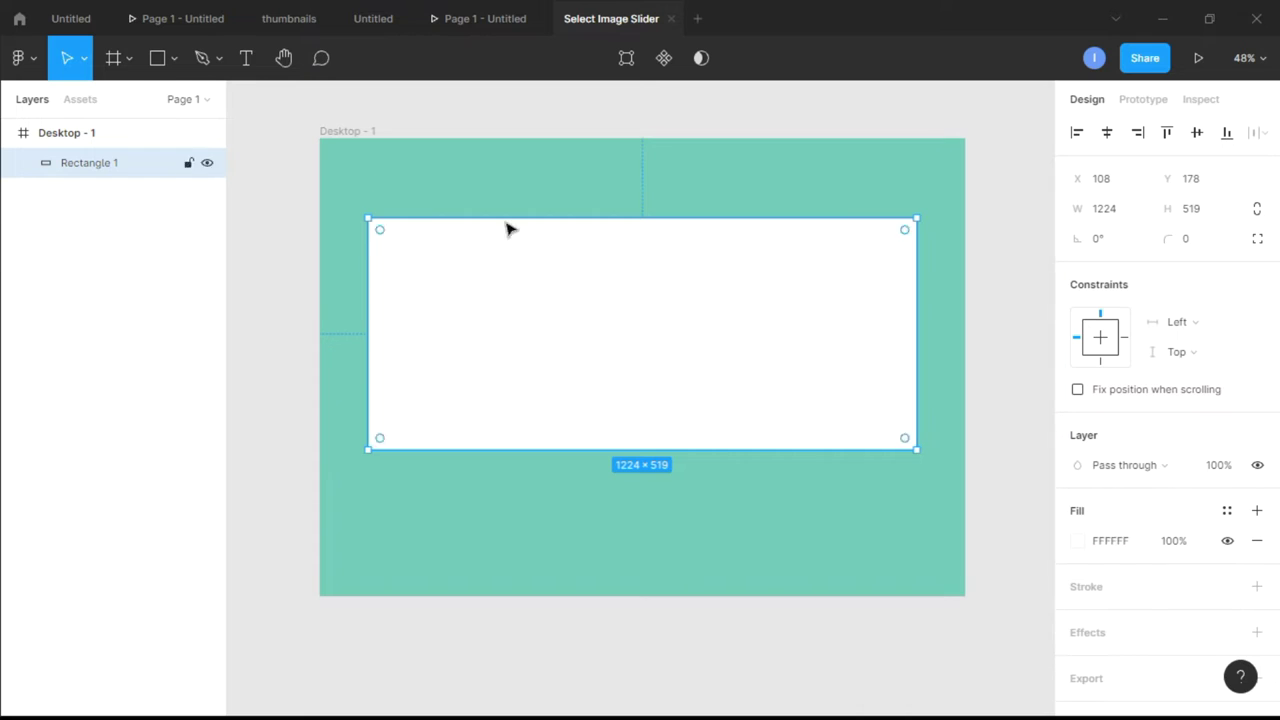
# Step: Name the rectangle layer 'background' and duplicate it
pyautogui.doubleClick(111, 167)
pyautogui.write('background')
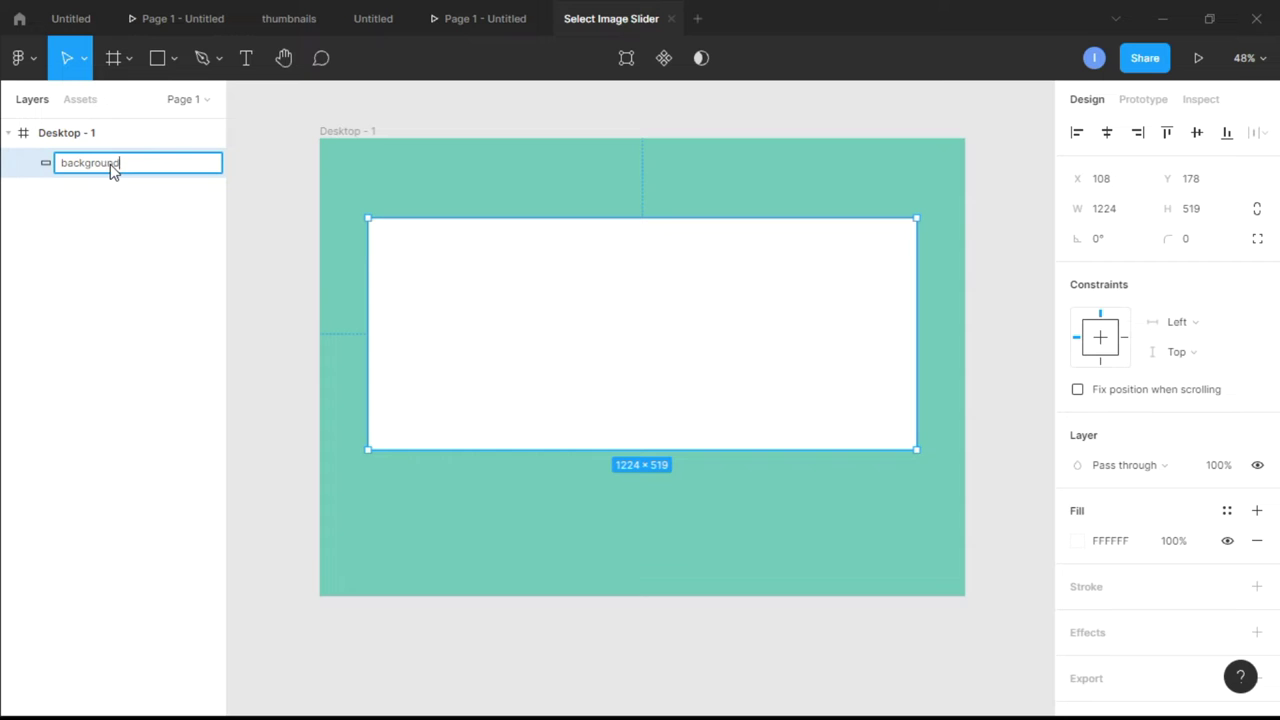
pyautogui.press('Return')
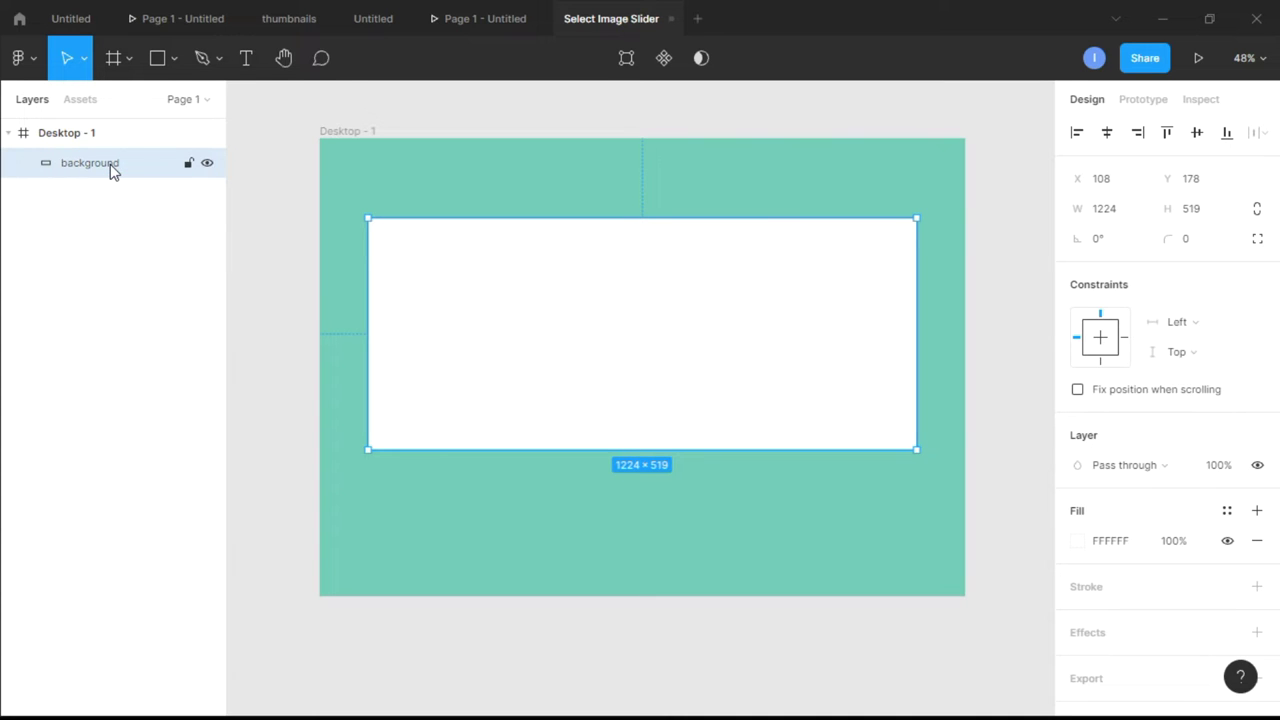
pyautogui.click(989, 209)
pyautogui.click(786, 296)
pyautogui.hotkey('ctrl', 'd')
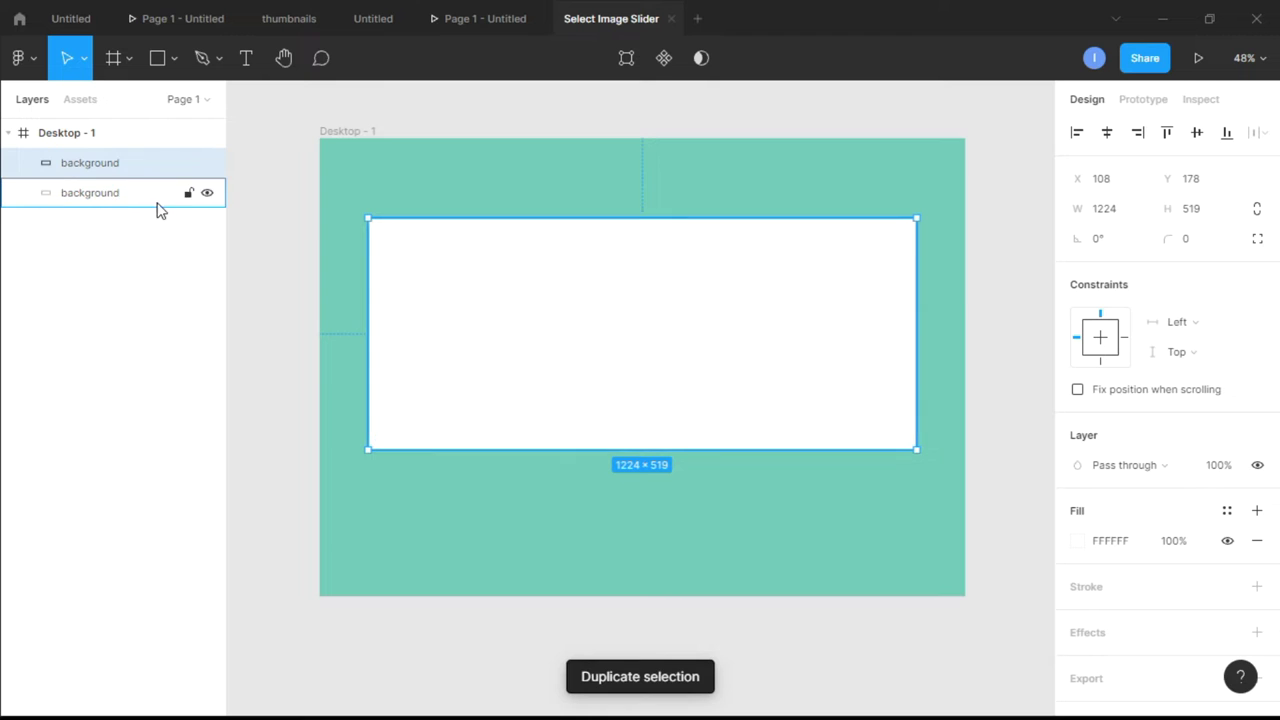
# Step: Give the copy a grey B8B8B8 fill and rename it 'main'
pyautogui.click(1078, 541)
pyautogui.click(913, 300)
pyautogui.moveTo(899, 311); pyautogui.dragTo(829, 309)
pyautogui.click(1036, 229)
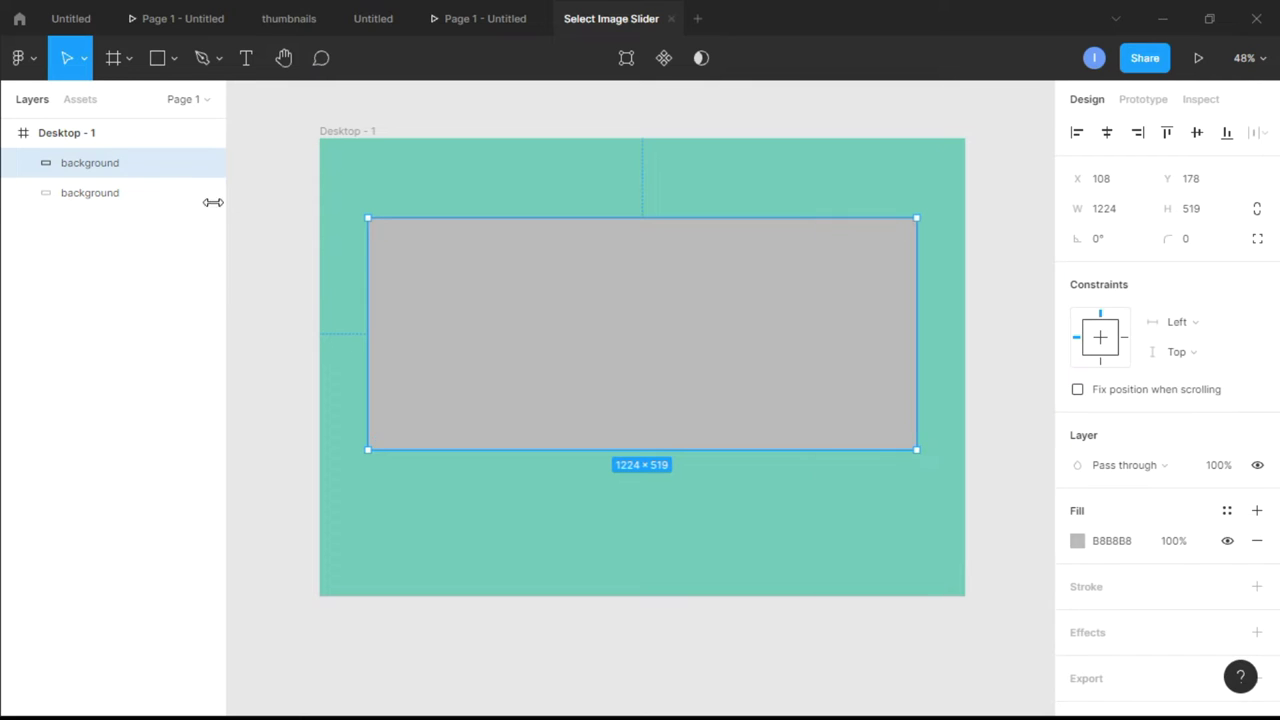
pyautogui.doubleClick(111, 163)
pyautogui.write('g')
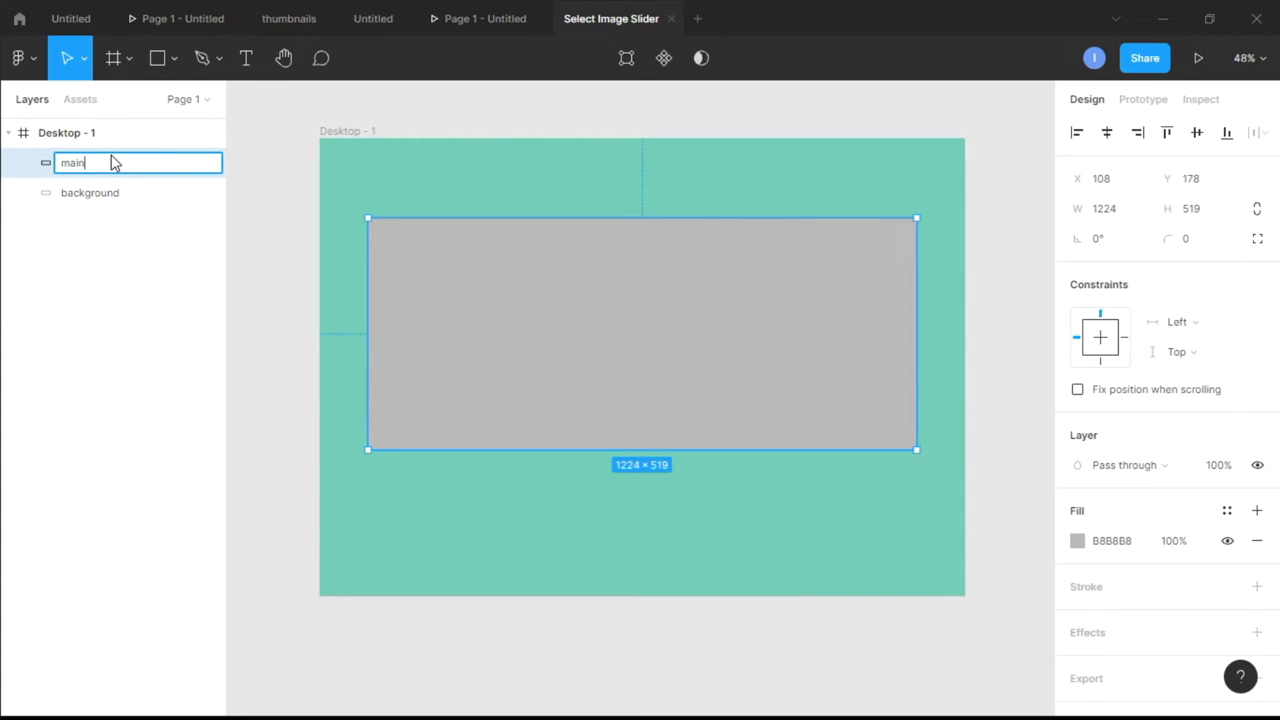
pyautogui.write('ain')
pyautogui.press('Return')
pyautogui.click(231, 217)
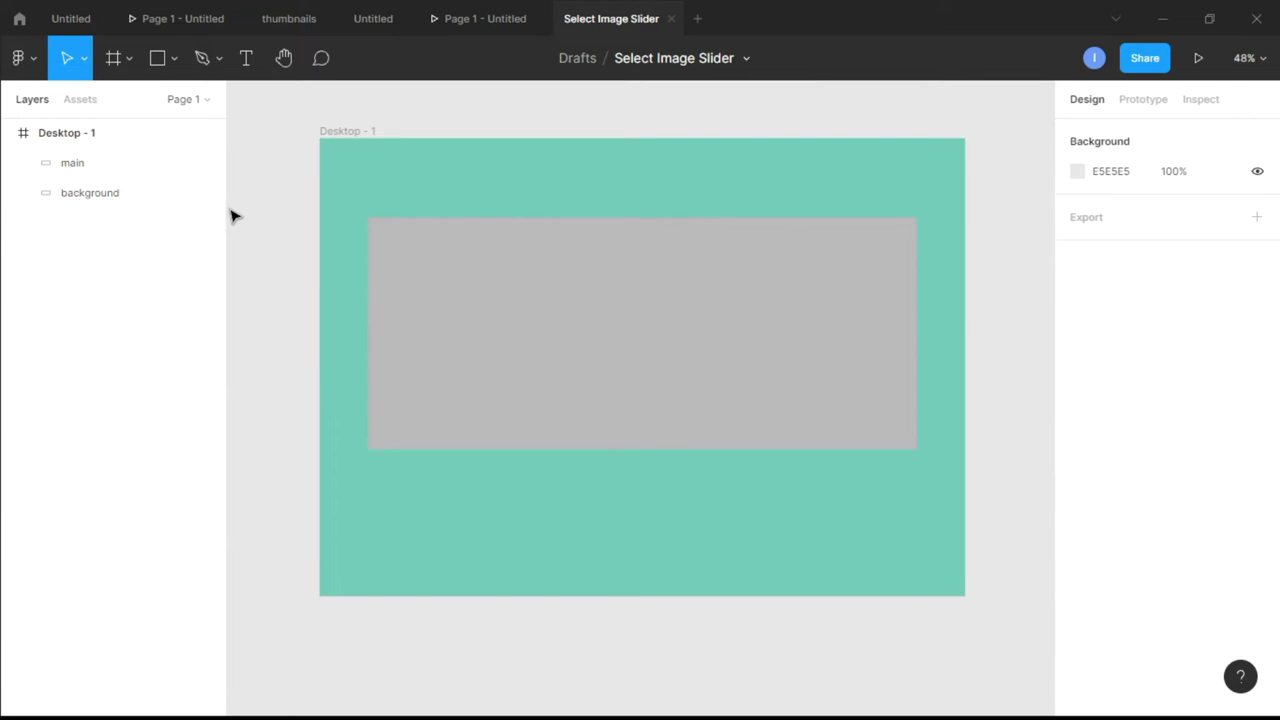
# Step: Add a white FFFFFF inside stroke of weight 5 to the main rectangle
pyautogui.scroll(-3, 468, 580)
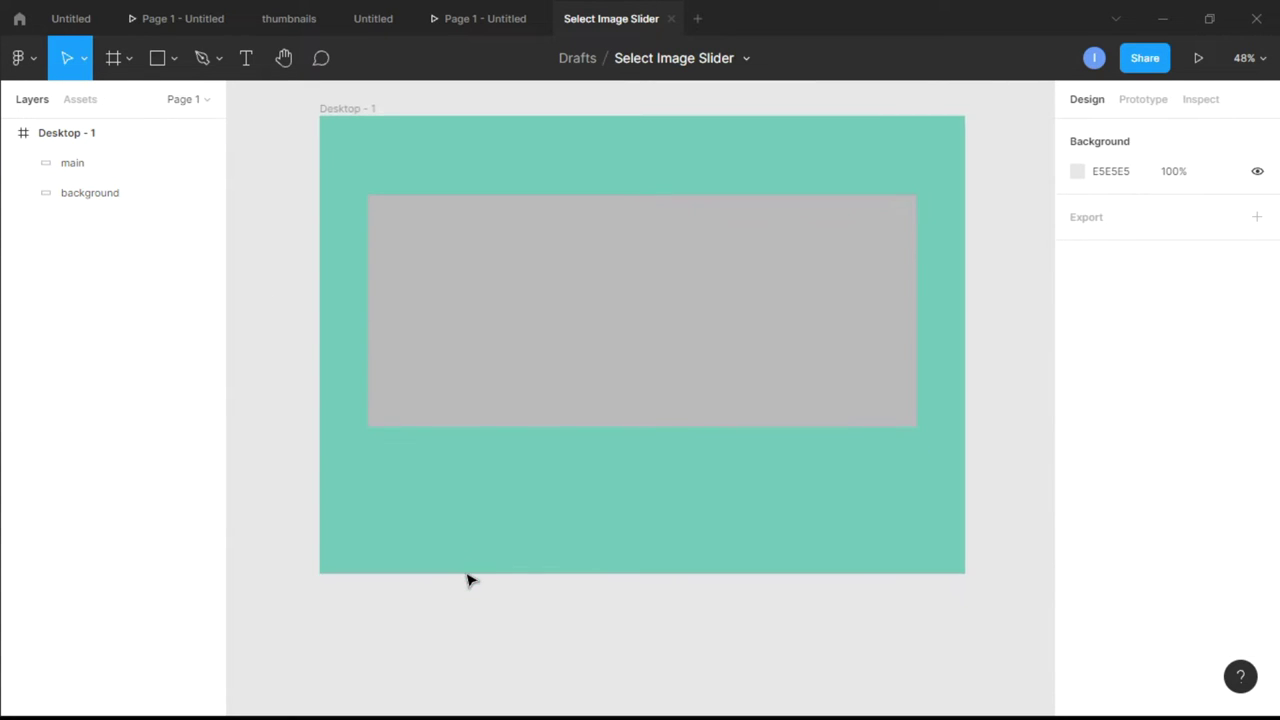
pyautogui.click(80, 163)
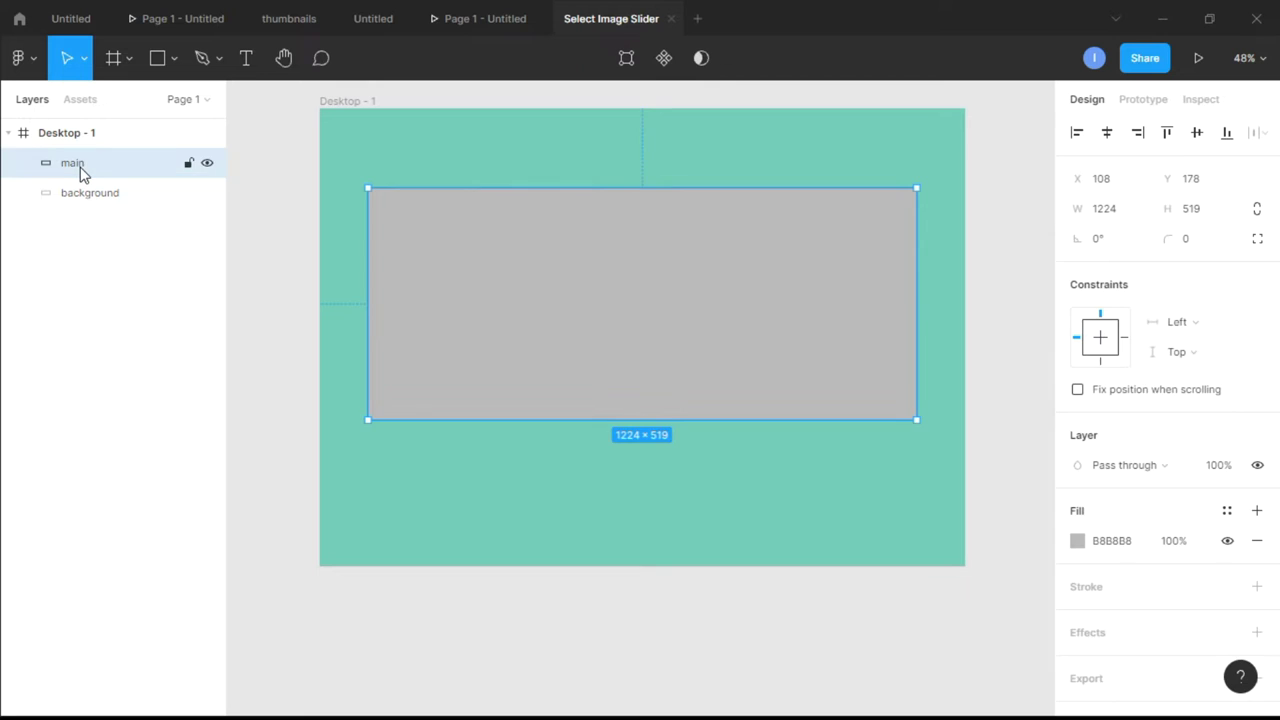
pyautogui.scroll(-1, 1140, 526)
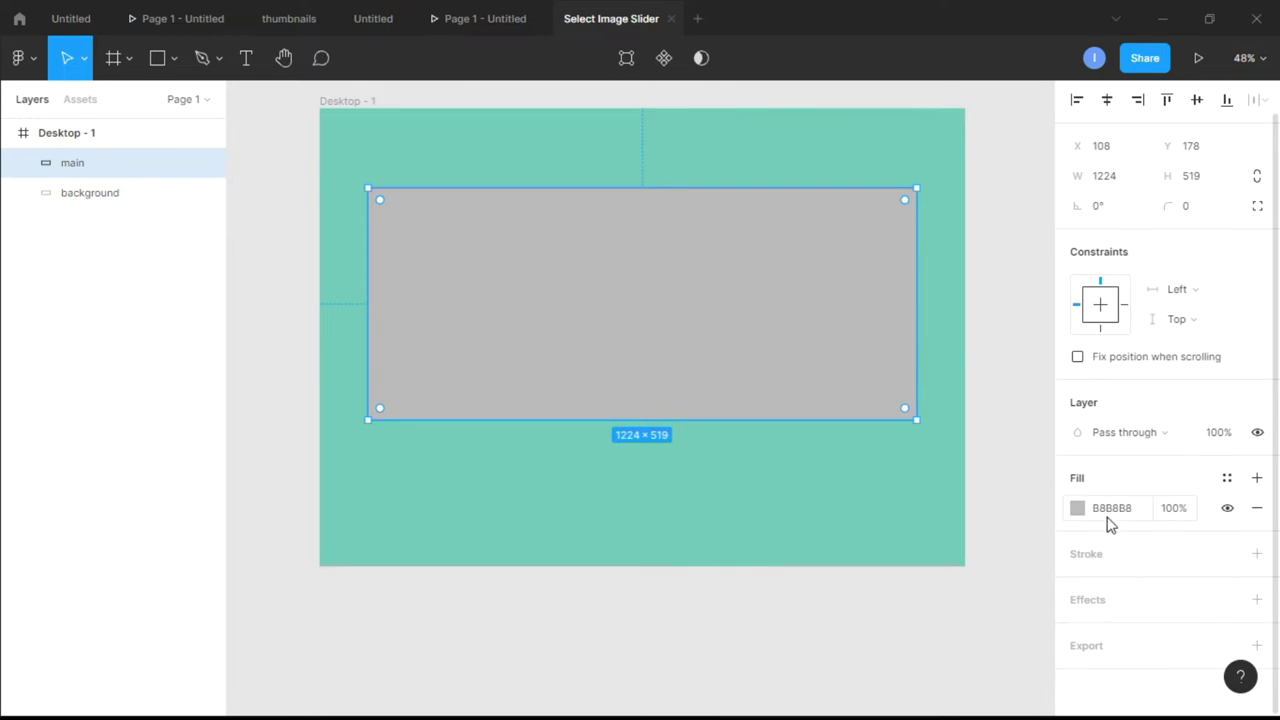
pyautogui.click(1257, 554)
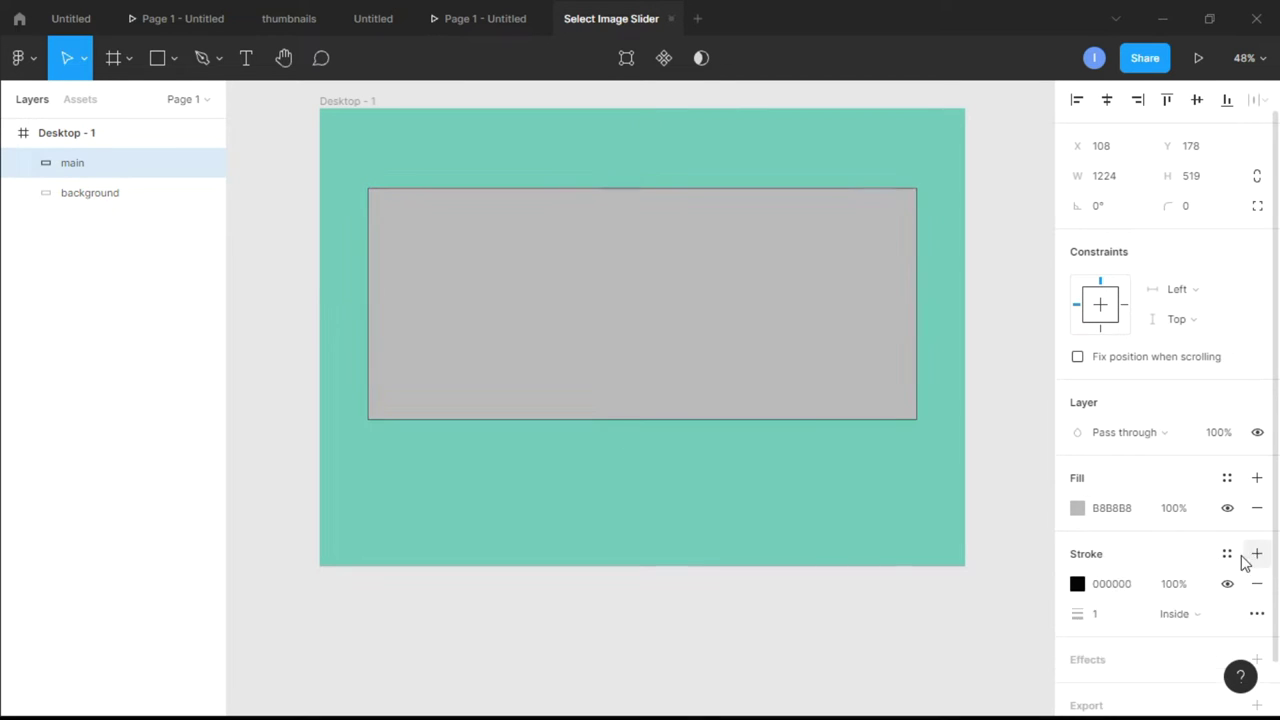
pyautogui.click(1077, 584)
pyautogui.moveTo(911, 457); pyautogui.dragTo(818, 240)
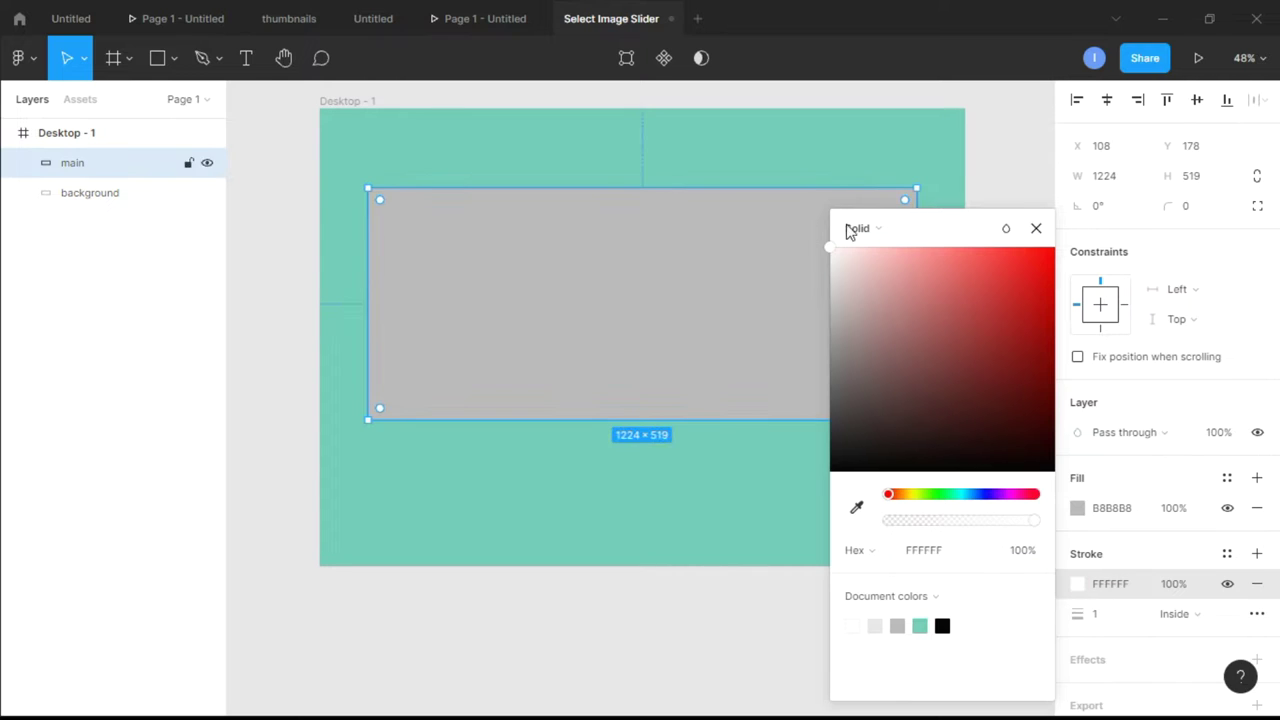
pyautogui.click(1034, 230)
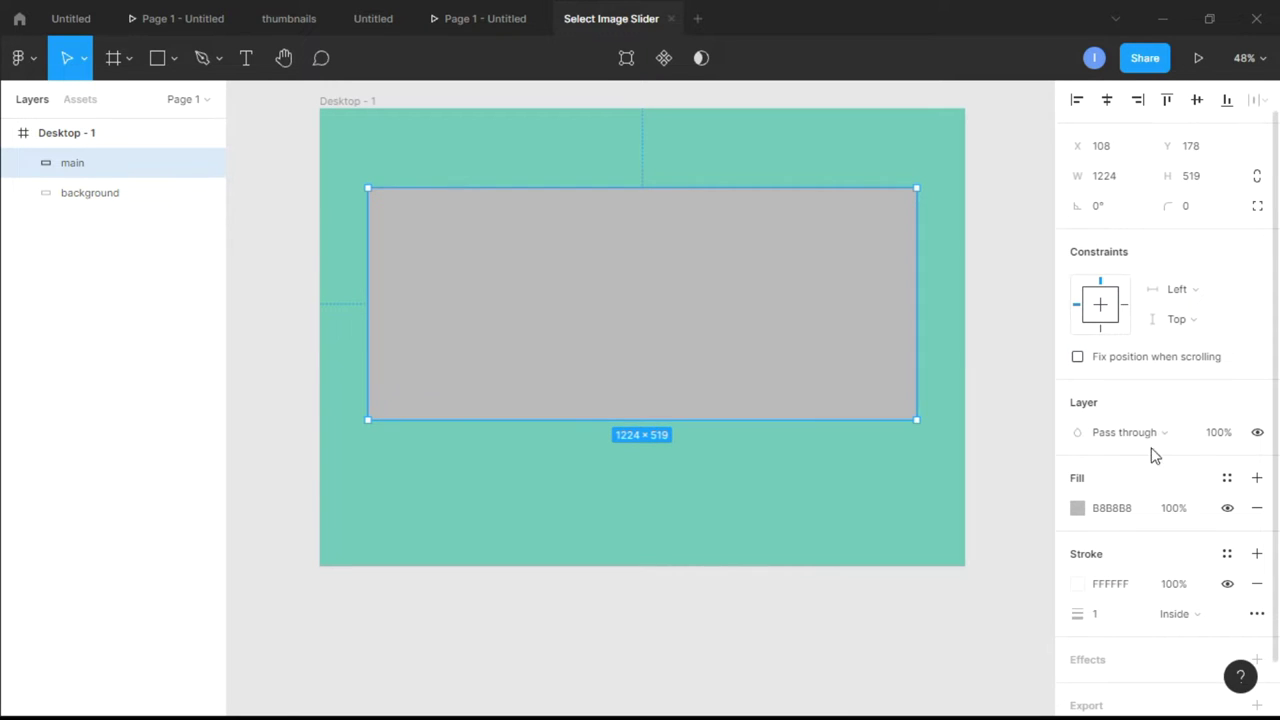
pyautogui.click(1104, 614)
pyautogui.write('5')
pyautogui.press('Return')
pyautogui.click(991, 480)
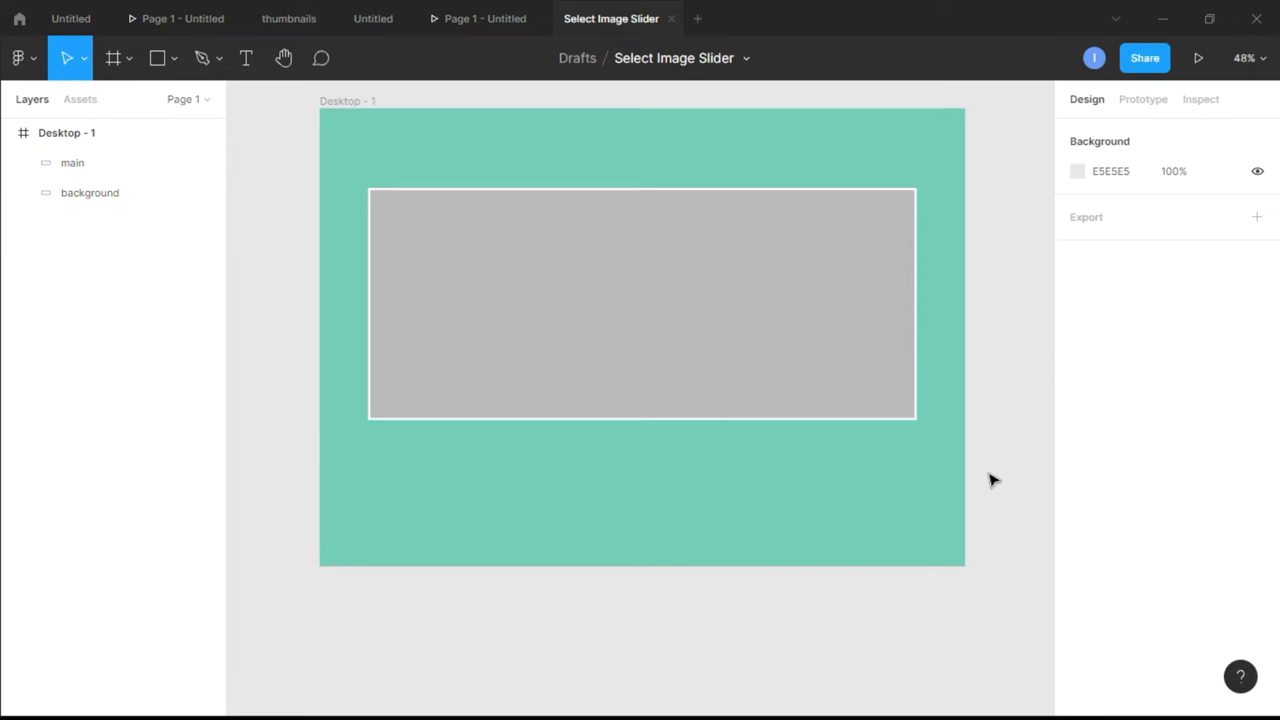
# Step: Duplicate the main rectangle and shrink the copy into a thumbnail in the frame's lower left
pyautogui.click(153, 175)
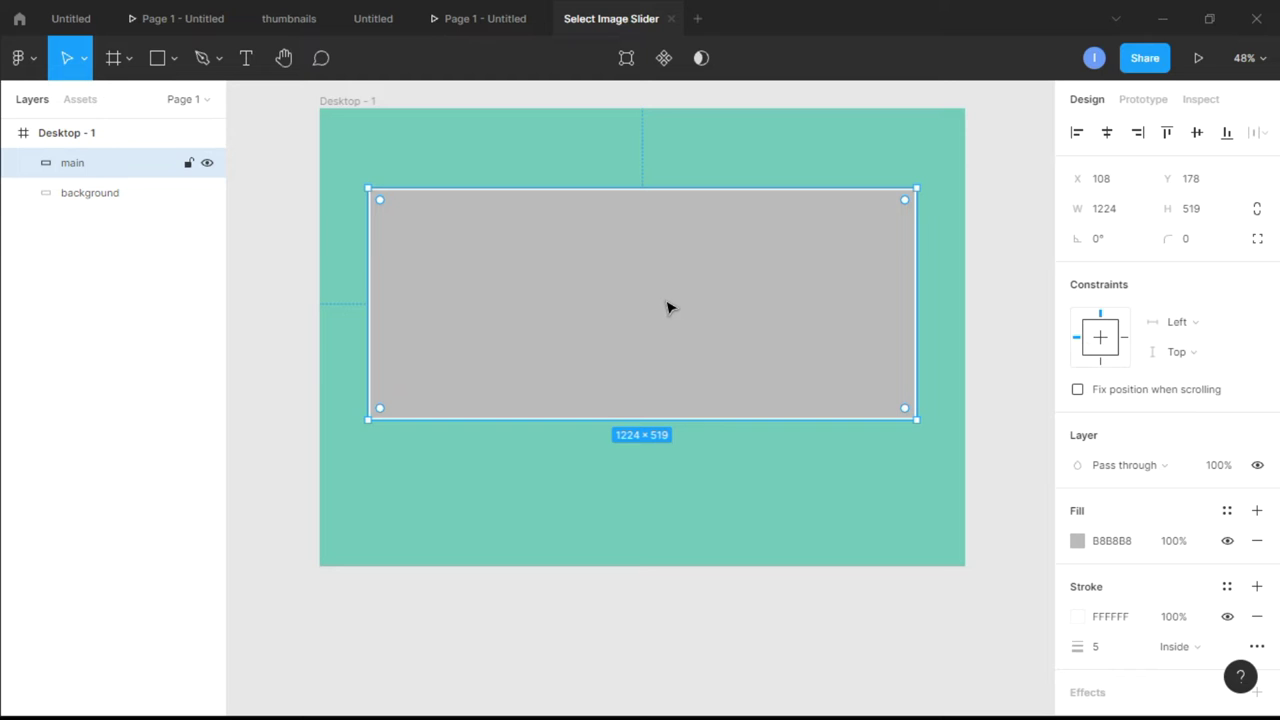
pyautogui.moveTo(672, 305); pyautogui.dragTo(657, 567)
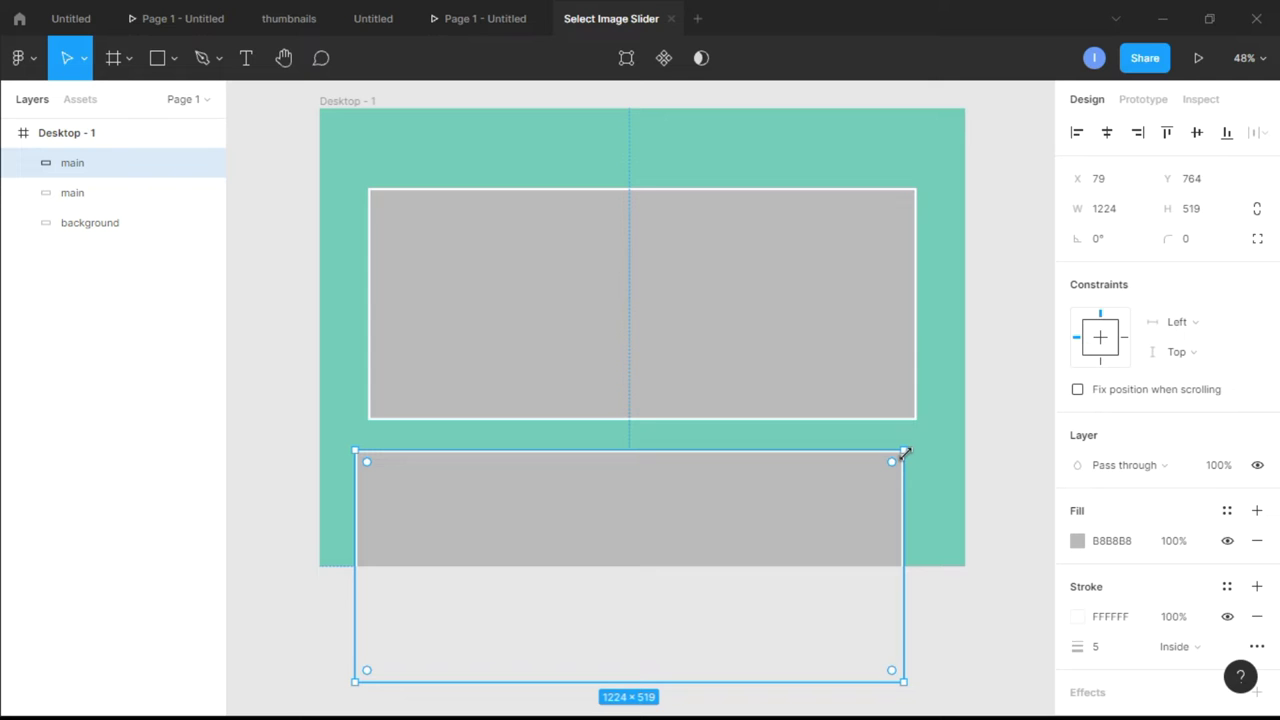
pyautogui.moveTo(905, 453); pyautogui.dragTo(500, 621)
pyautogui.moveTo(446, 661); pyautogui.dragTo(433, 518)
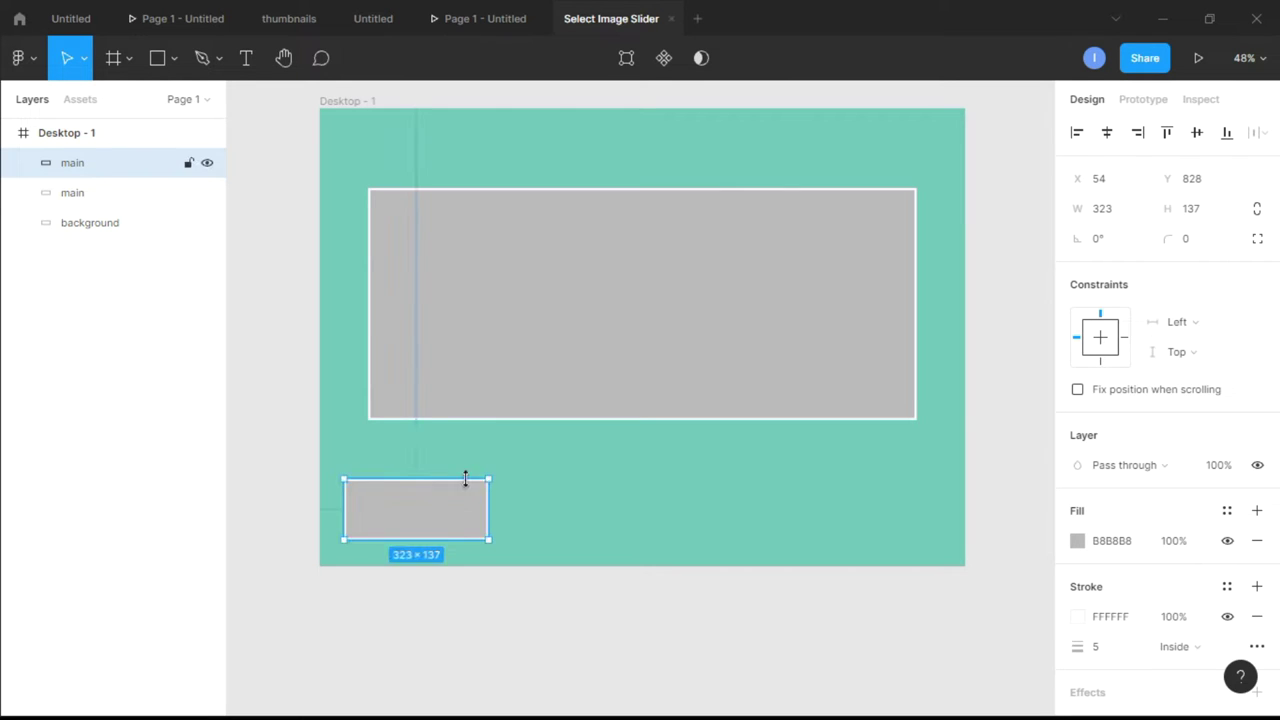
pyautogui.moveTo(488, 479); pyautogui.dragTo(433, 507)
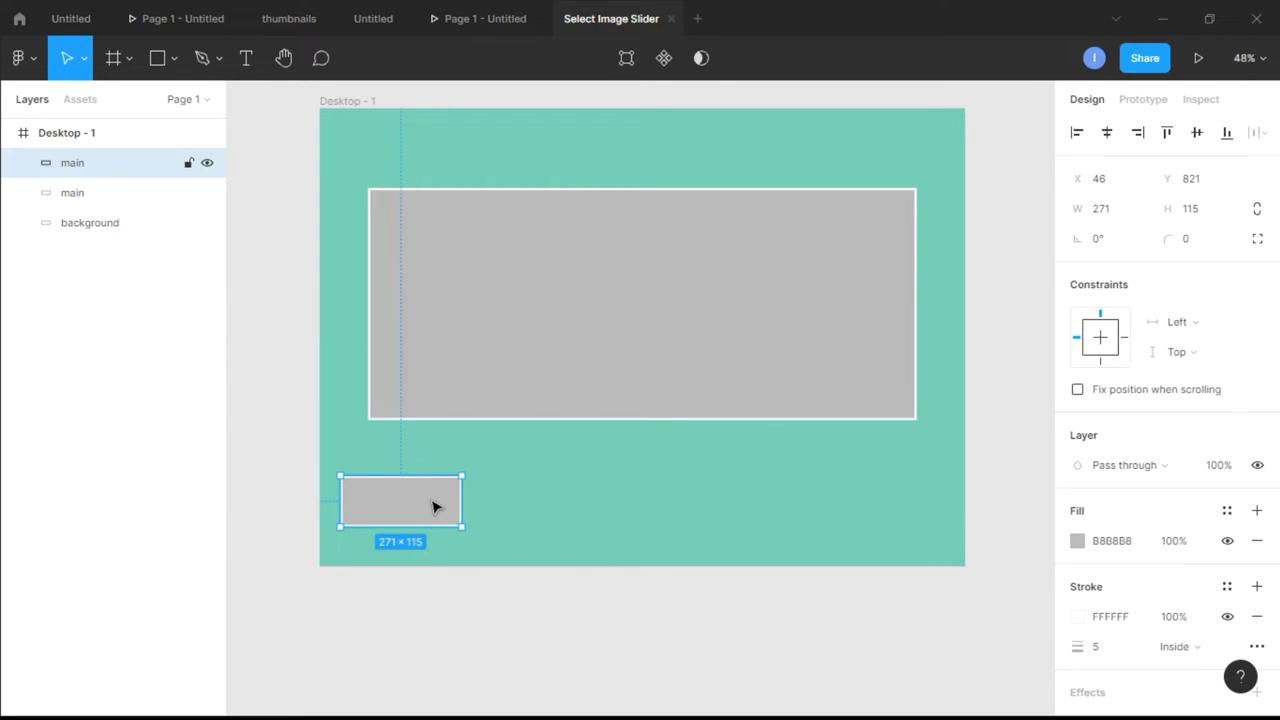
# Step: Make four 271×115 thumbnails 55 px apart and centre the row in the frame
pyautogui.moveTo(443, 508); pyautogui.dragTo(868, 508)
pyautogui.click(950, 520)
pyautogui.moveTo(942, 542); pyautogui.dragTo(370, 445)
pyautogui.moveTo(414, 514); pyautogui.dragTo(450, 520)
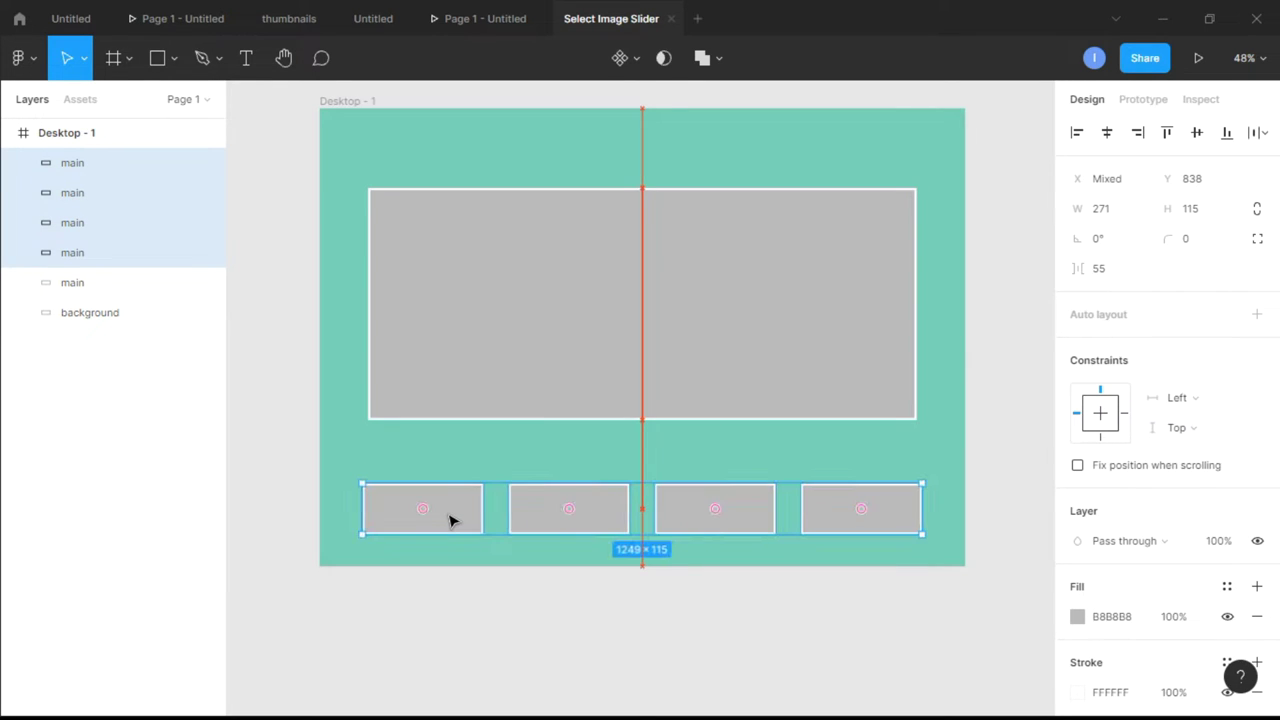
pyautogui.click(878, 686)
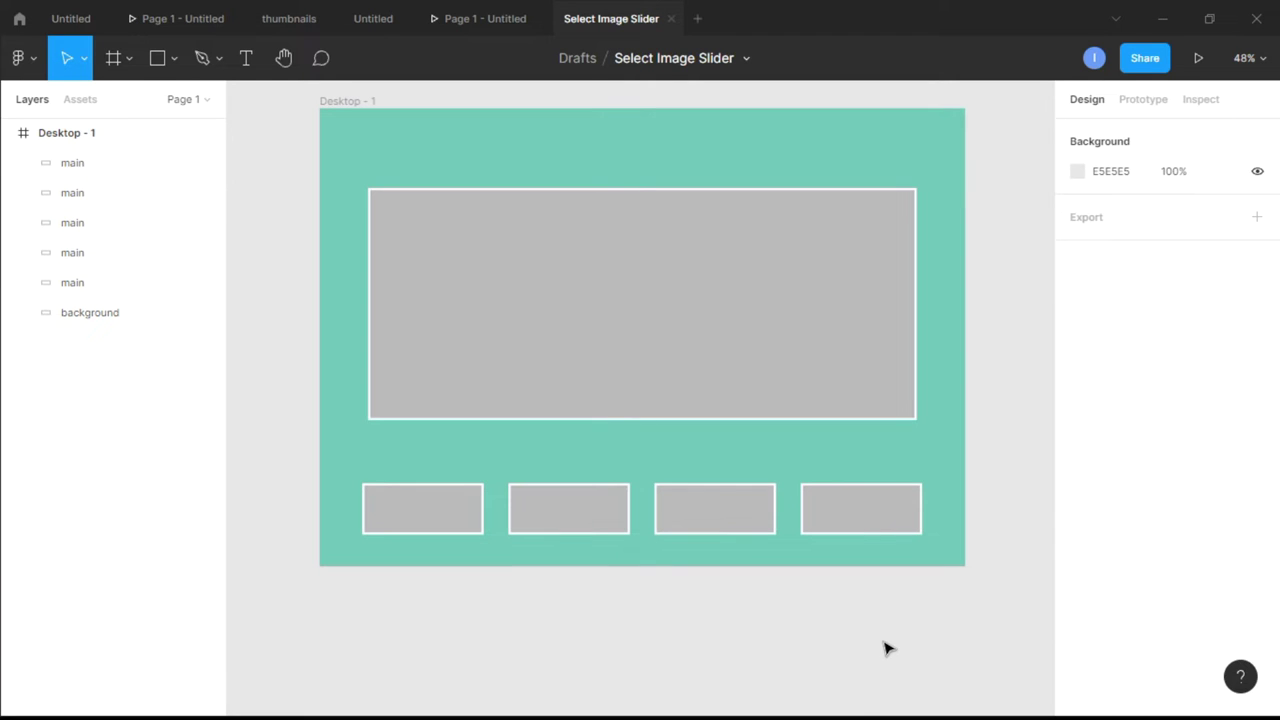
# Step: Rename the thumbnail layers 1, 2, 3 and 4 from left to right
pyautogui.scroll(-1, 595, 597)
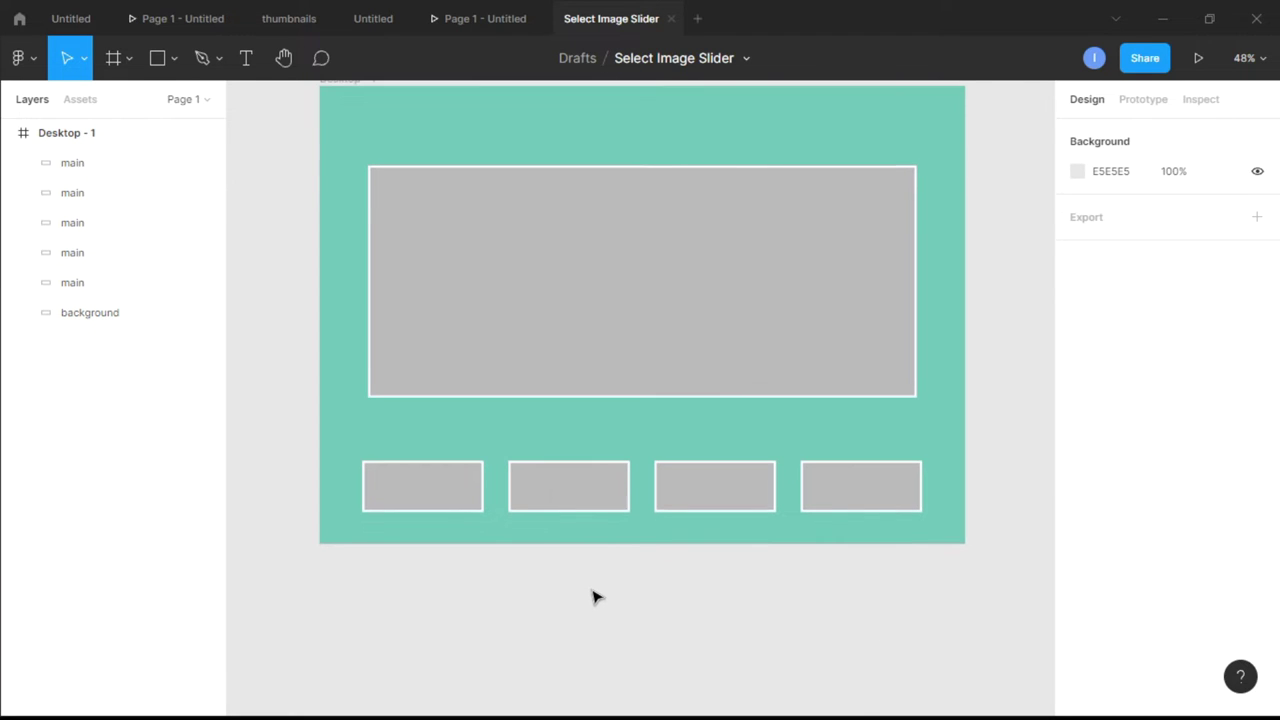
pyautogui.click(88, 258)
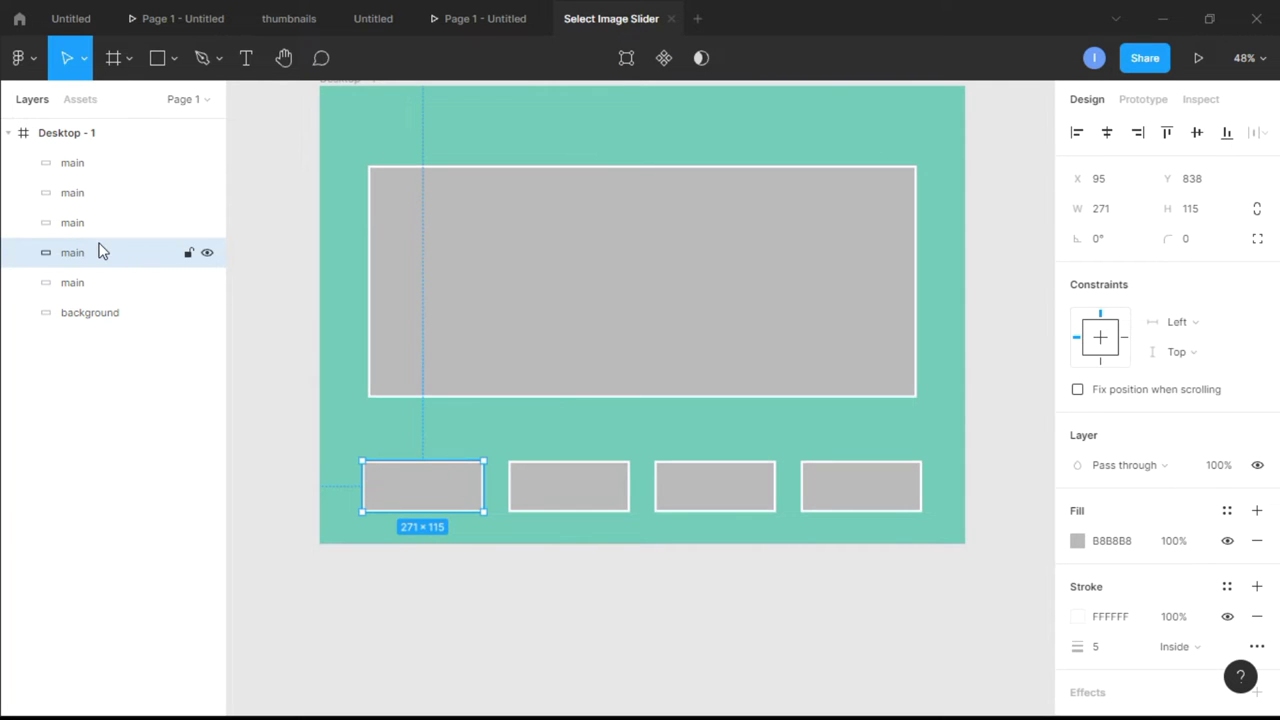
pyautogui.doubleClick(95, 253)
pyautogui.write('1')
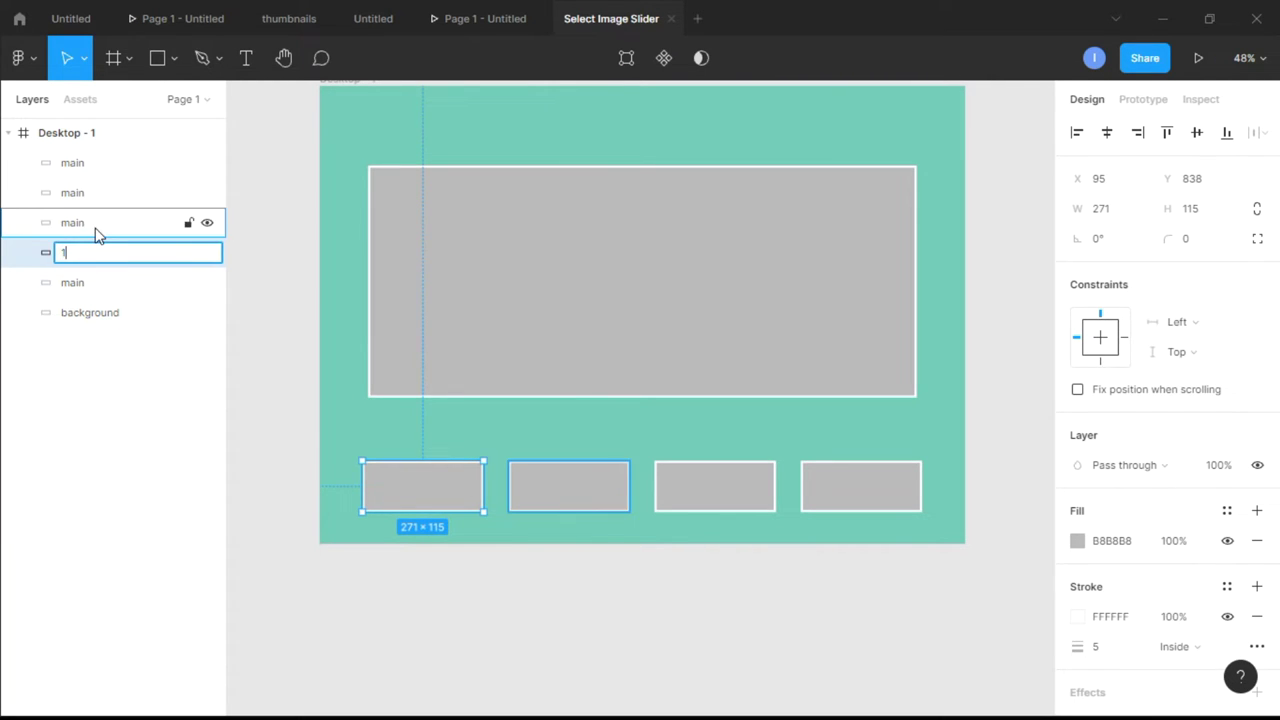
pyautogui.doubleClick(96, 227)
pyautogui.write('2')
pyautogui.doubleClick(86, 197)
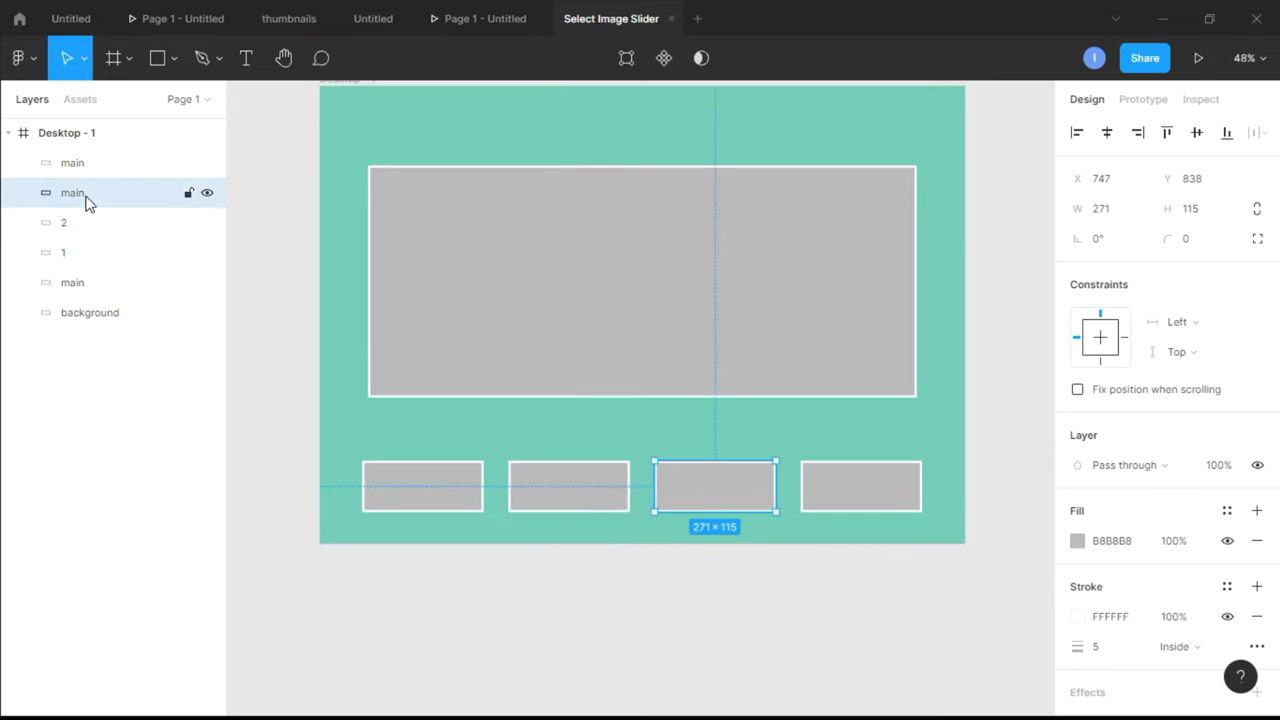
pyautogui.write('3')
pyautogui.click(88, 170)
pyautogui.doubleClick(88, 170)
pyautogui.write('4')
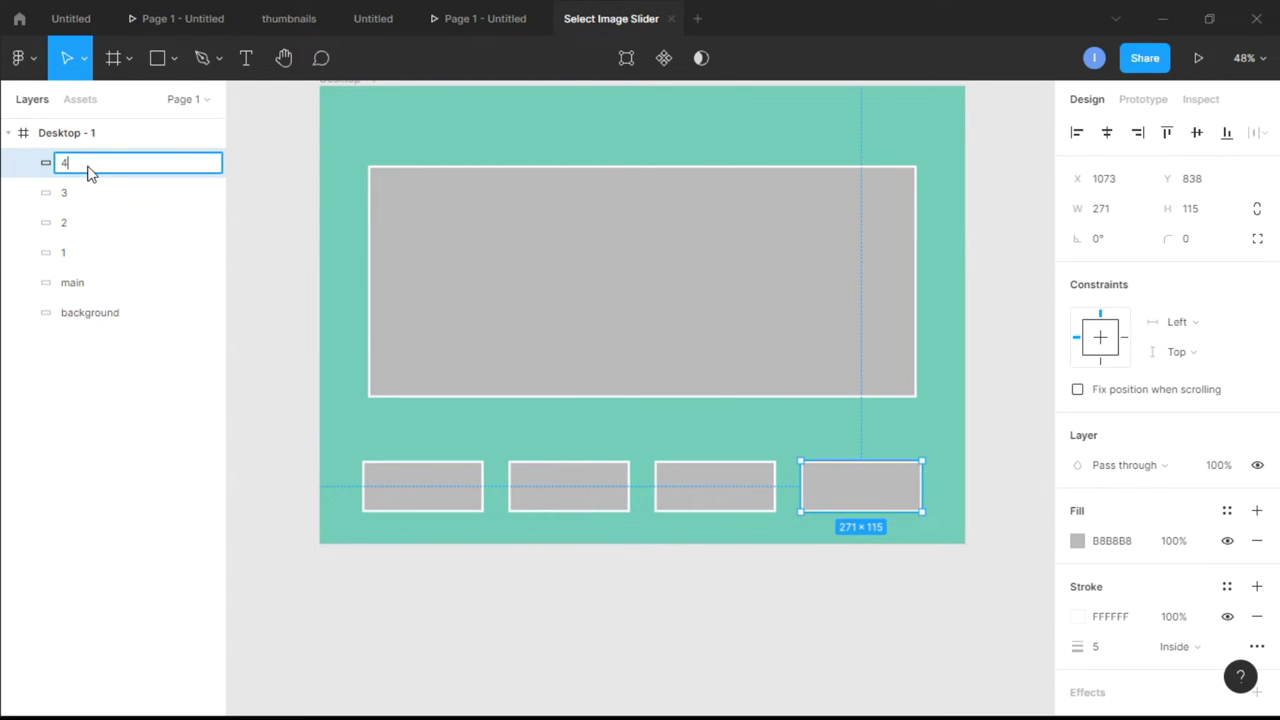
pyautogui.click(258, 311)
pyautogui.scroll(-1, 668, 590)
pyautogui.rightClick(465, 545)
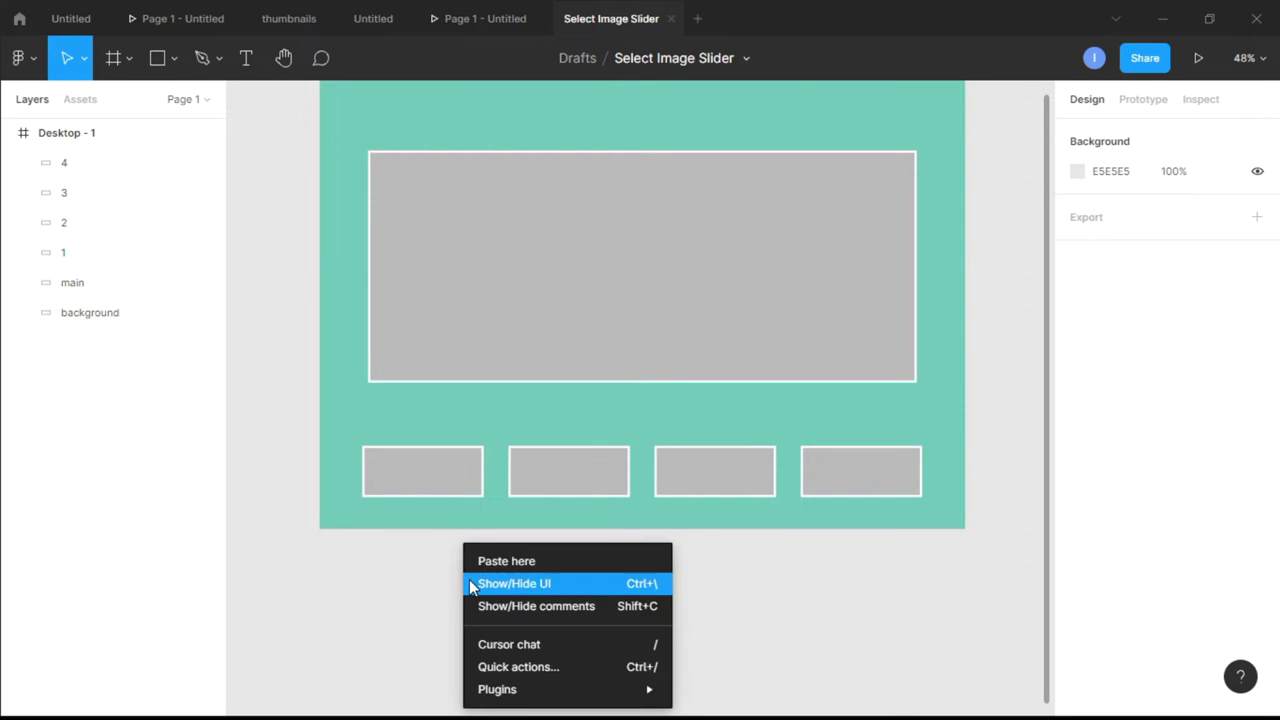
# Step: Launch the Unsplash plugin from the canvas context menu
pyautogui.moveTo(604, 690)
pyautogui.moveTo(782, 642)
pyautogui.scroll(-4, 779, 636)
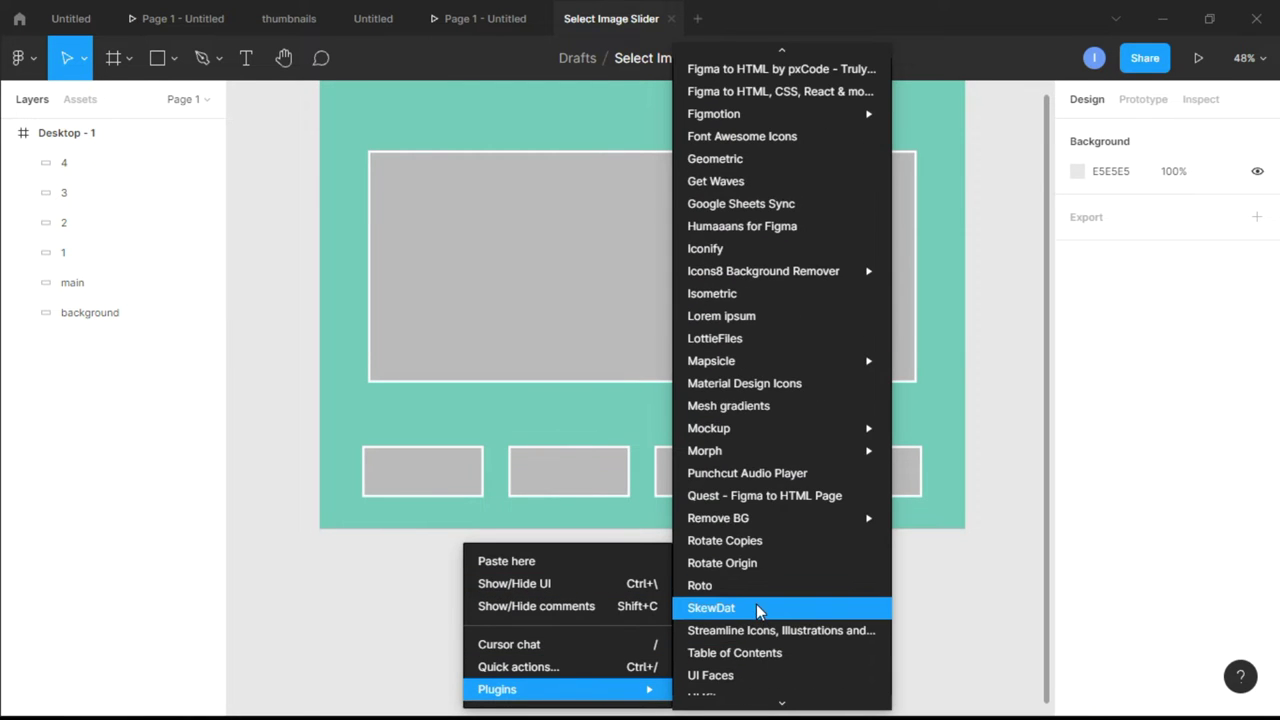
pyautogui.scroll(-2, 775, 640)
pyautogui.click(736, 552)
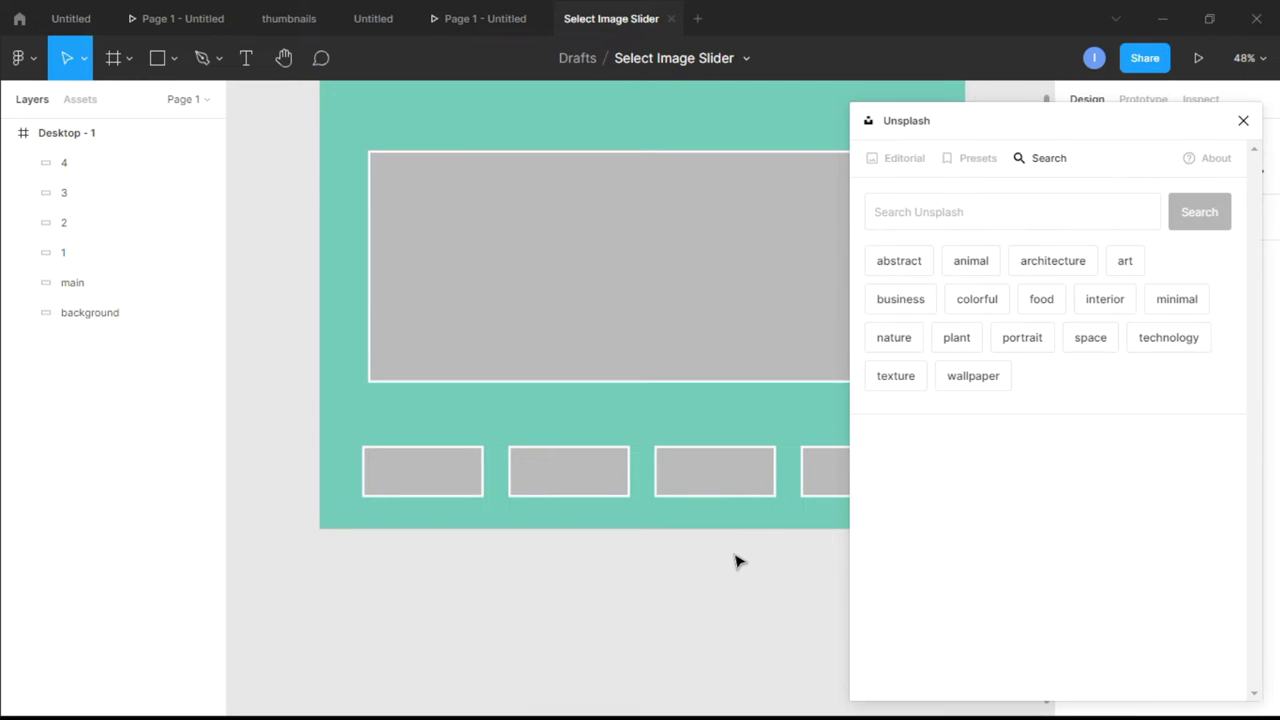
# Step: Search Unsplash for 'models' and browse the photo results
pyautogui.click(944, 210)
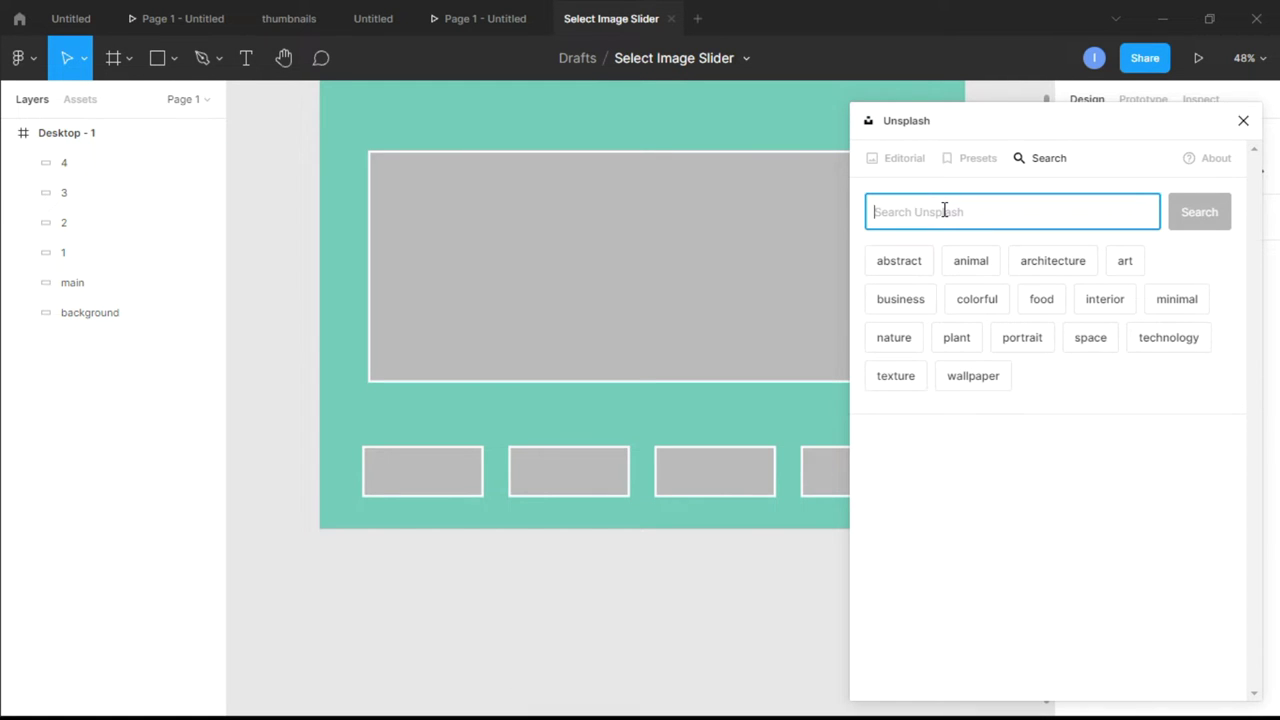
pyautogui.write('models')
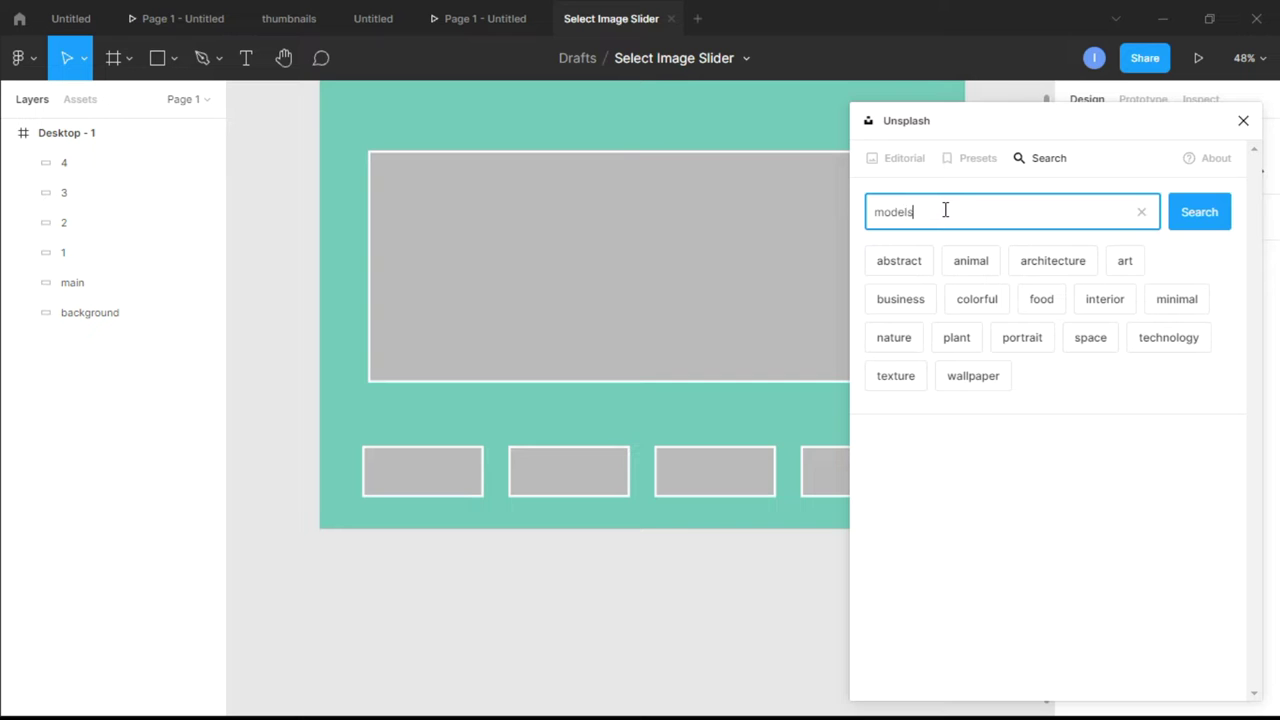
pyautogui.press('Return')
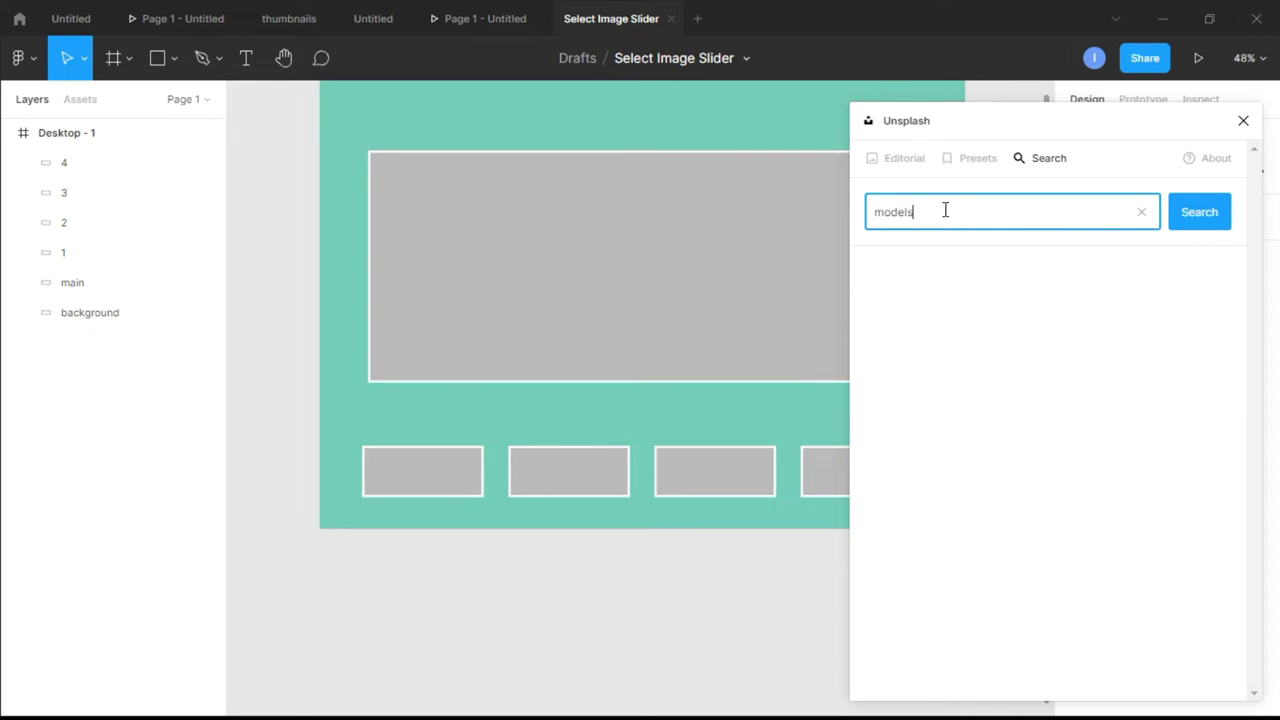
pyautogui.press('Return')
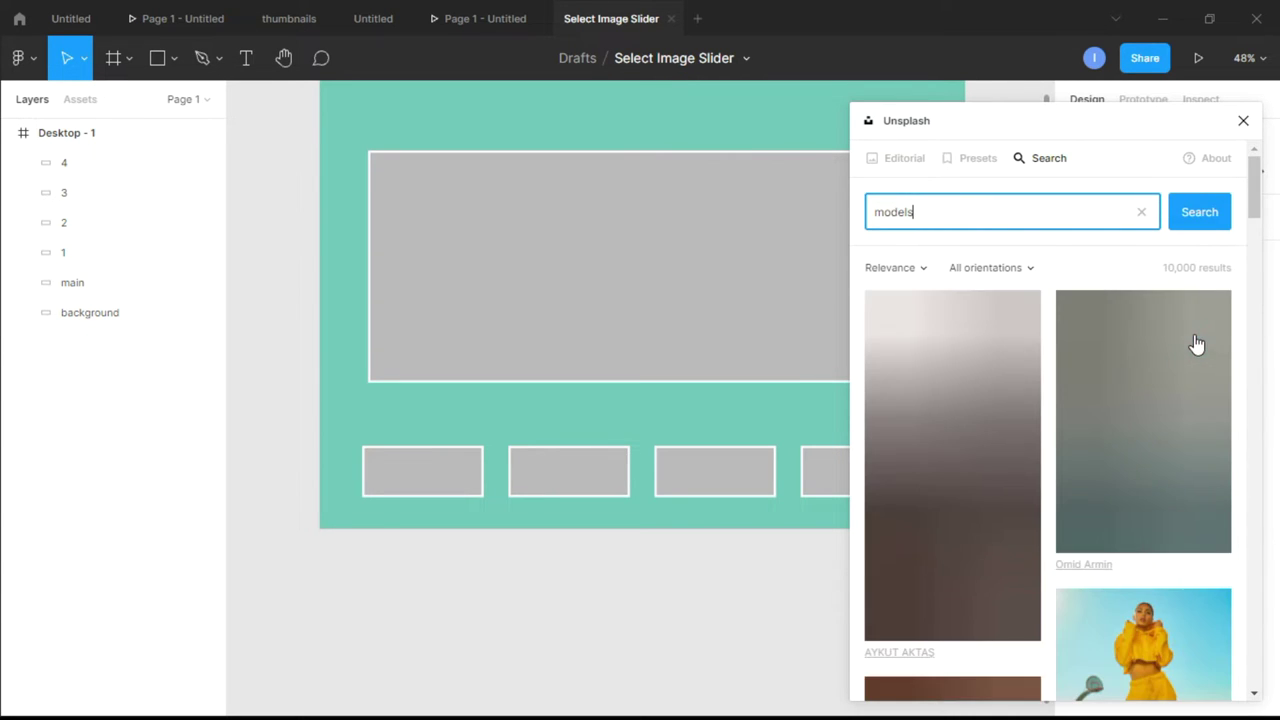
pyautogui.scroll(-10, 1196, 344)
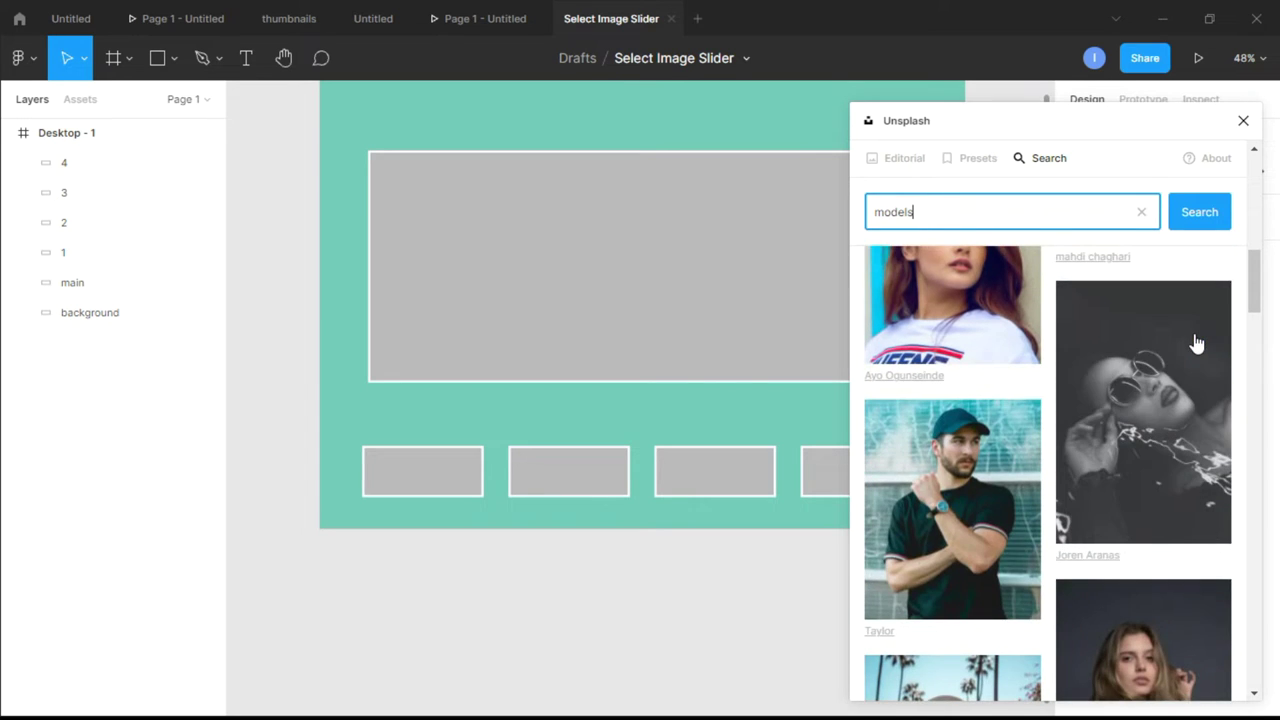
pyautogui.scroll(-6, 1196, 344)
pyautogui.scroll(1, 1196, 344)
pyautogui.scroll(-4, 1196, 344)
pyautogui.scroll(3, 1196, 344)
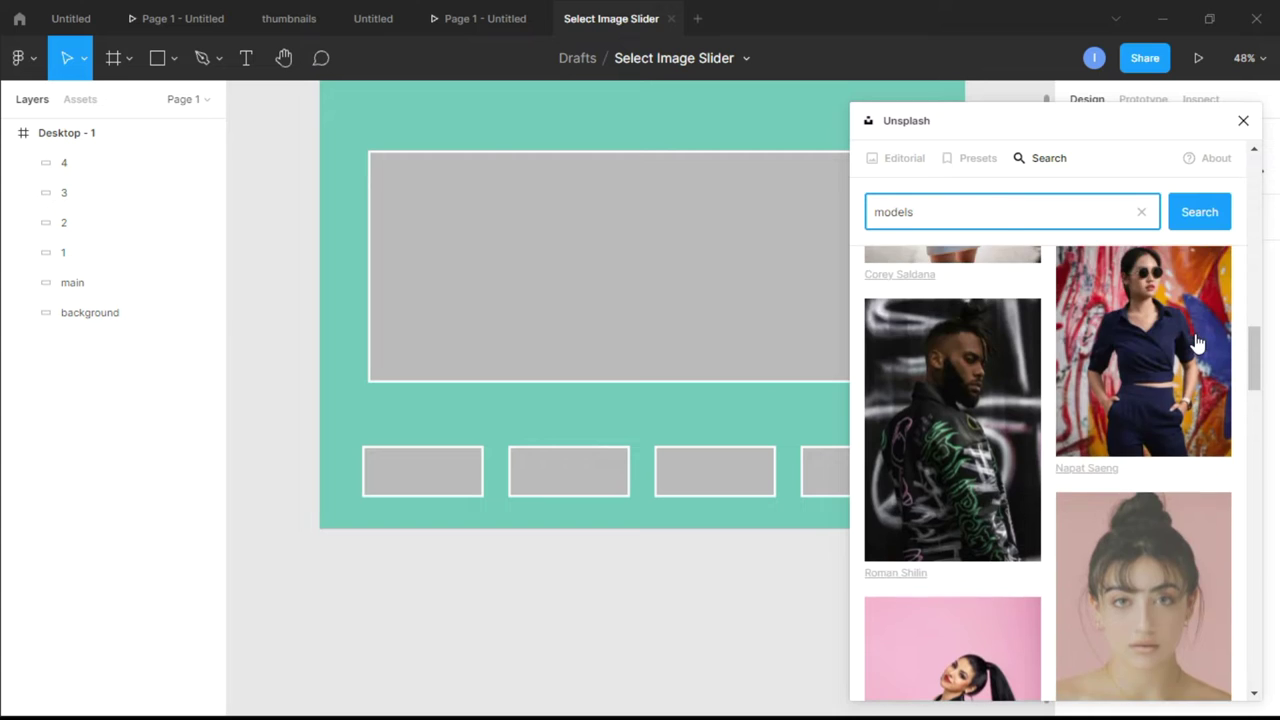
pyautogui.scroll(-1, 1140, 335)
# Step: Select thumbnail 1 on the canvas
pyautogui.click(450, 476)
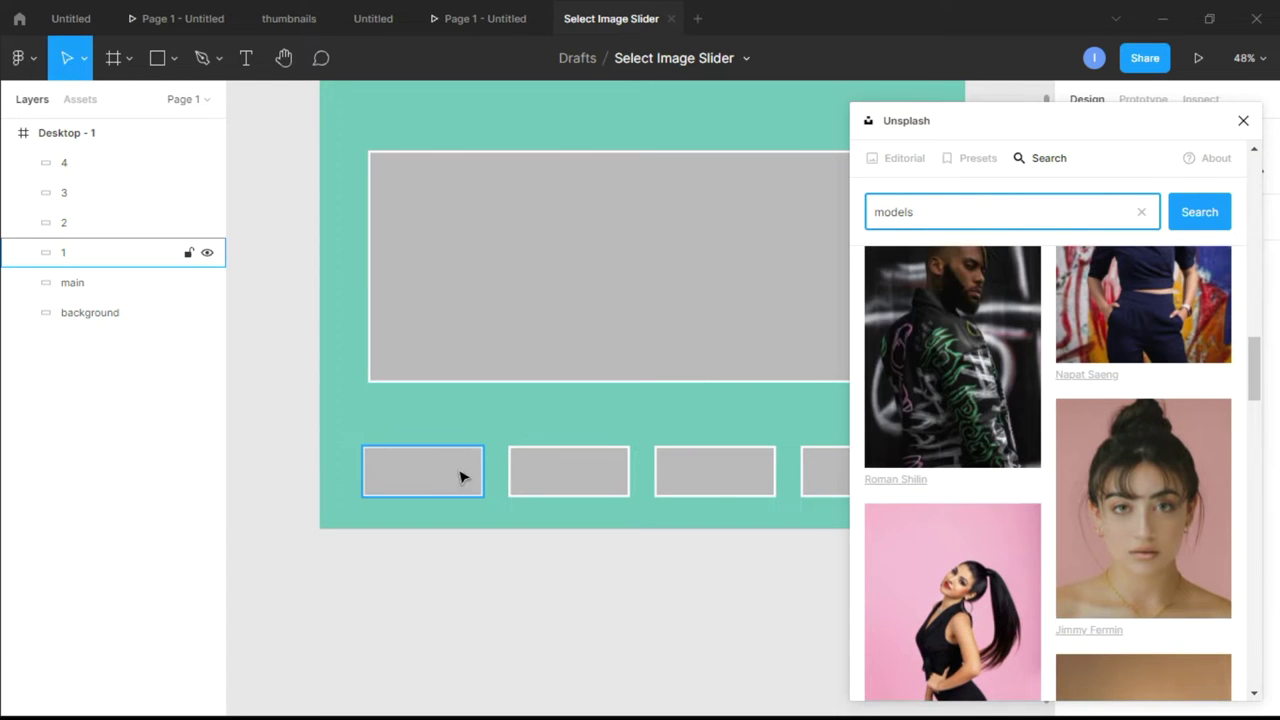
pyautogui.scroll(-10, 1025, 510)
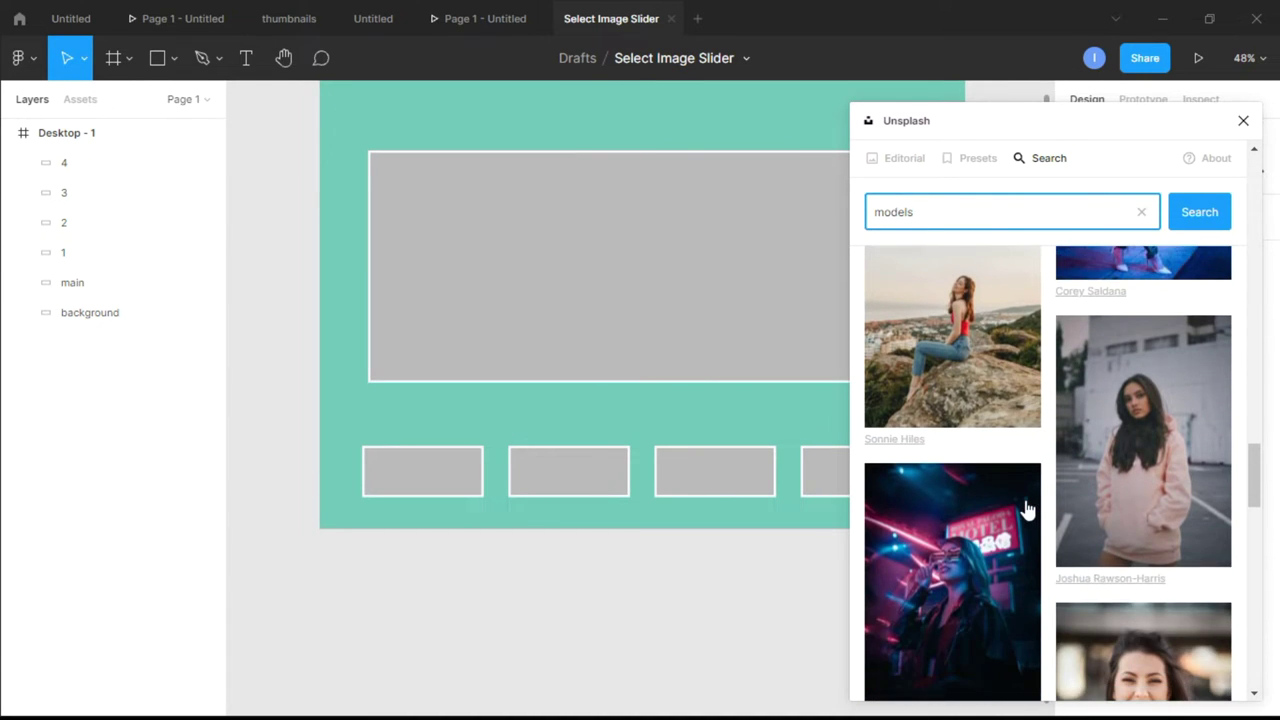
pyautogui.scroll(1, 1023, 509)
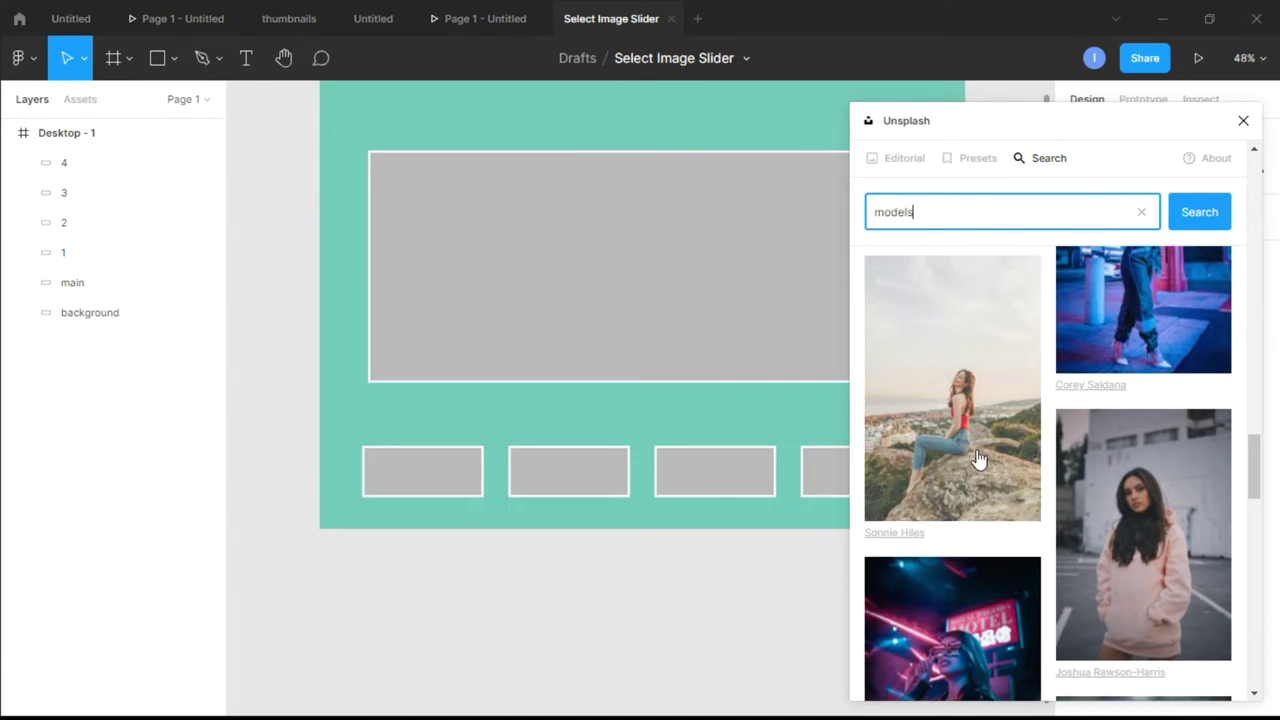
pyautogui.click(437, 475)
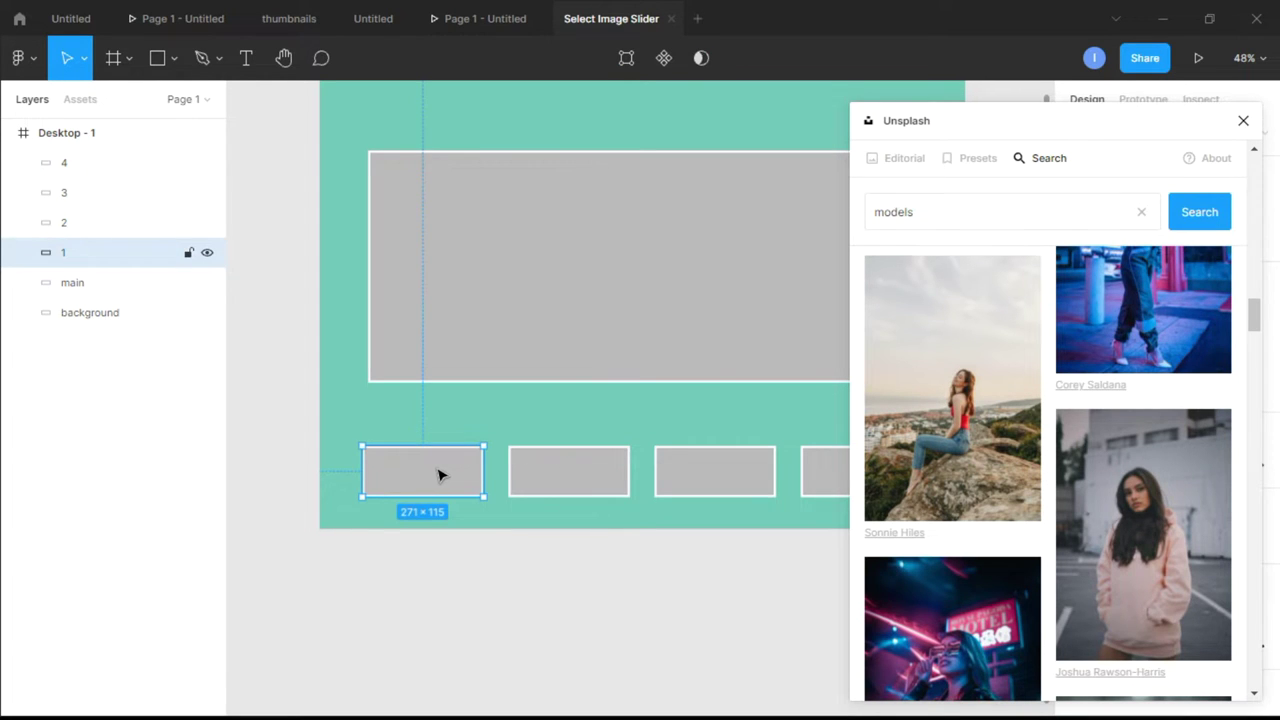
# Step: Put the photo of a woman in red above a hillside town into the main rectangle
pyautogui.click(100, 287)
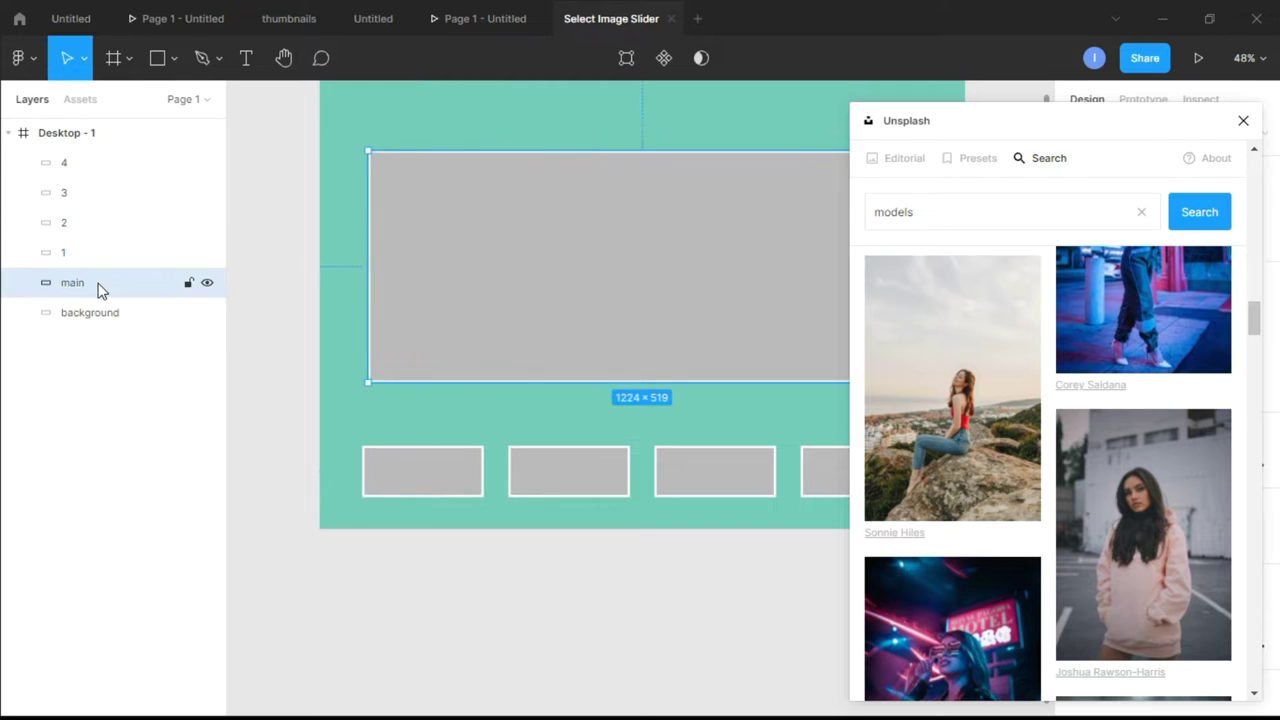
pyautogui.click(953, 398)
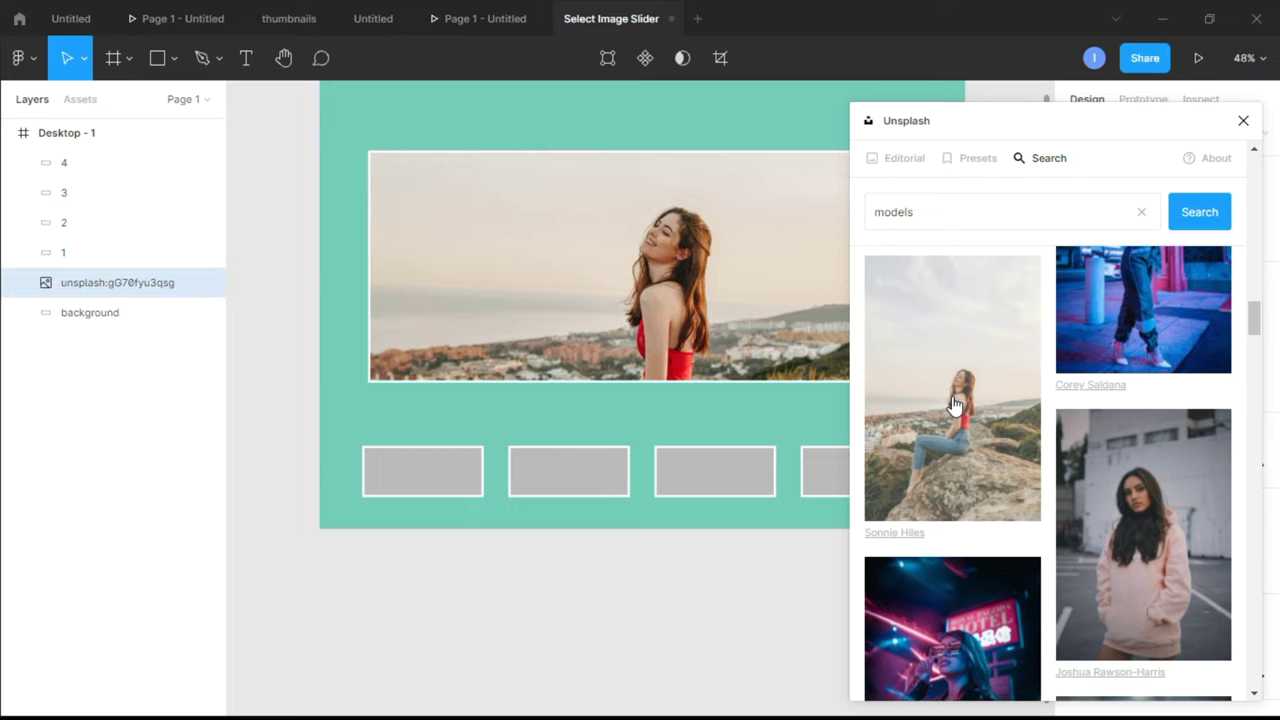
pyautogui.moveTo(1086, 126); pyautogui.dragTo(717, 143)
# Step: Close the Unsplash plugin and image fill settings, leaving thumbnail 1 selected
pyautogui.click(1107, 542)
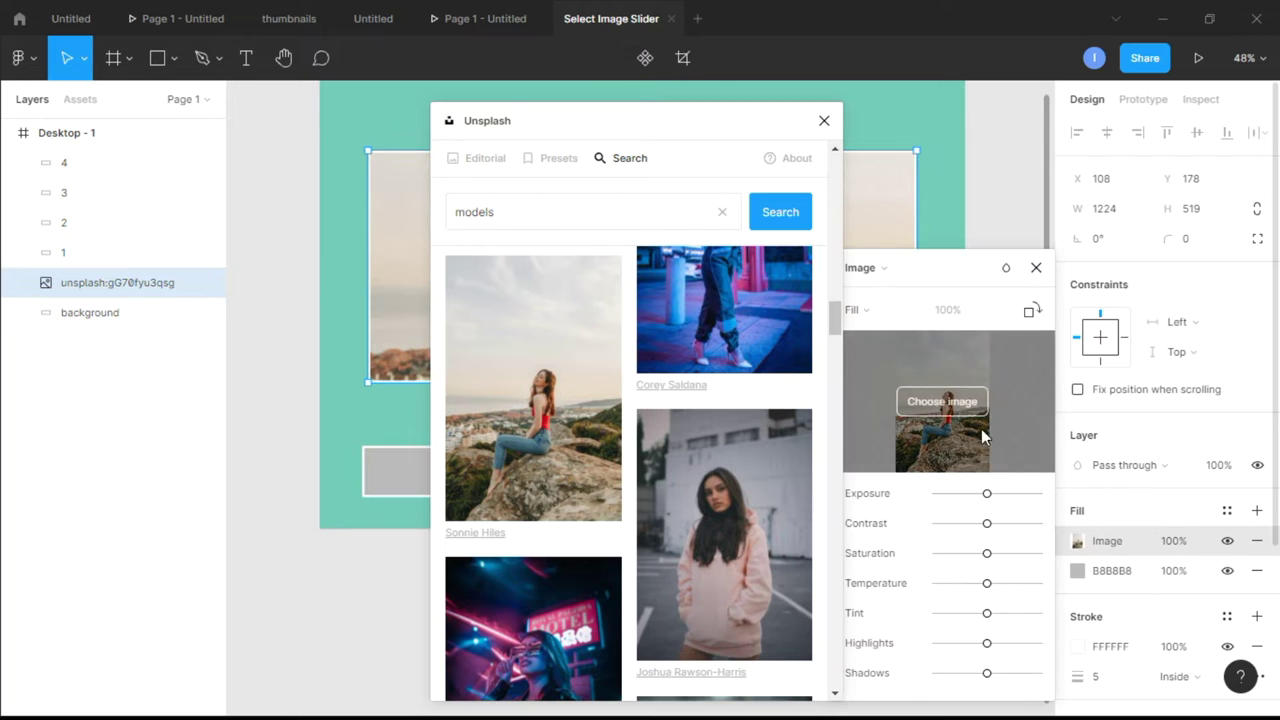
pyautogui.click(875, 311)
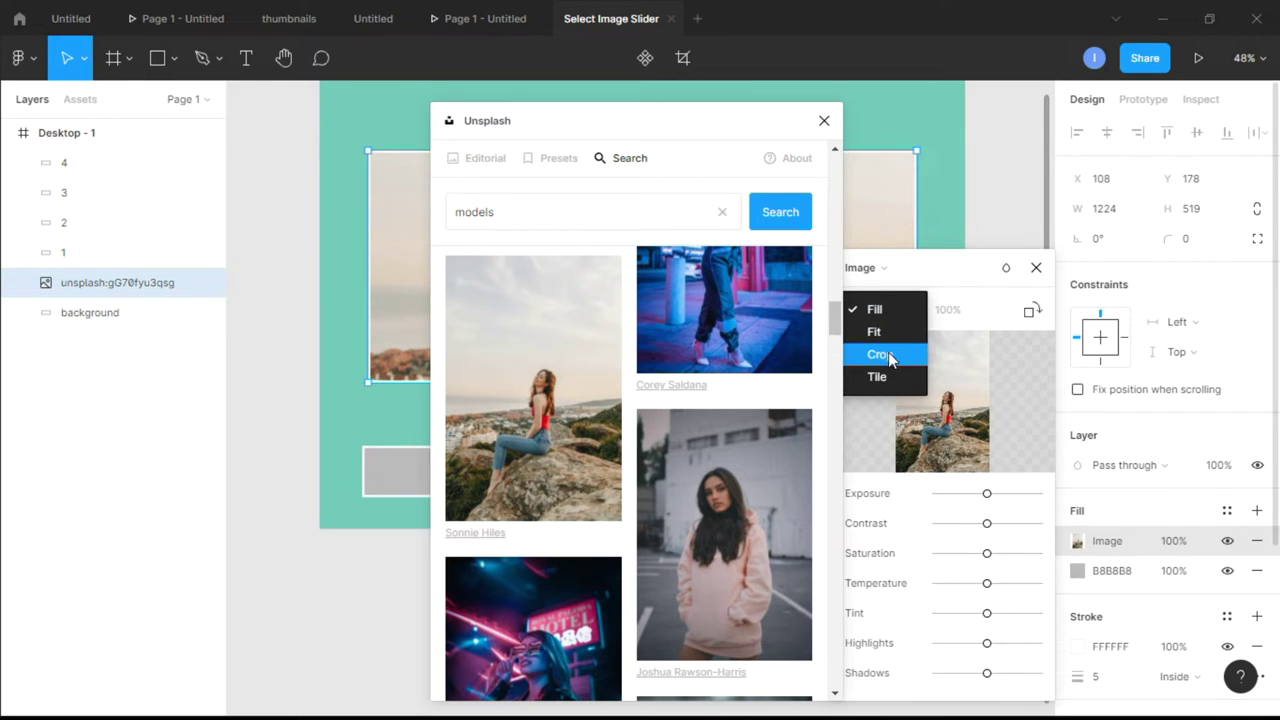
pyautogui.click(824, 122)
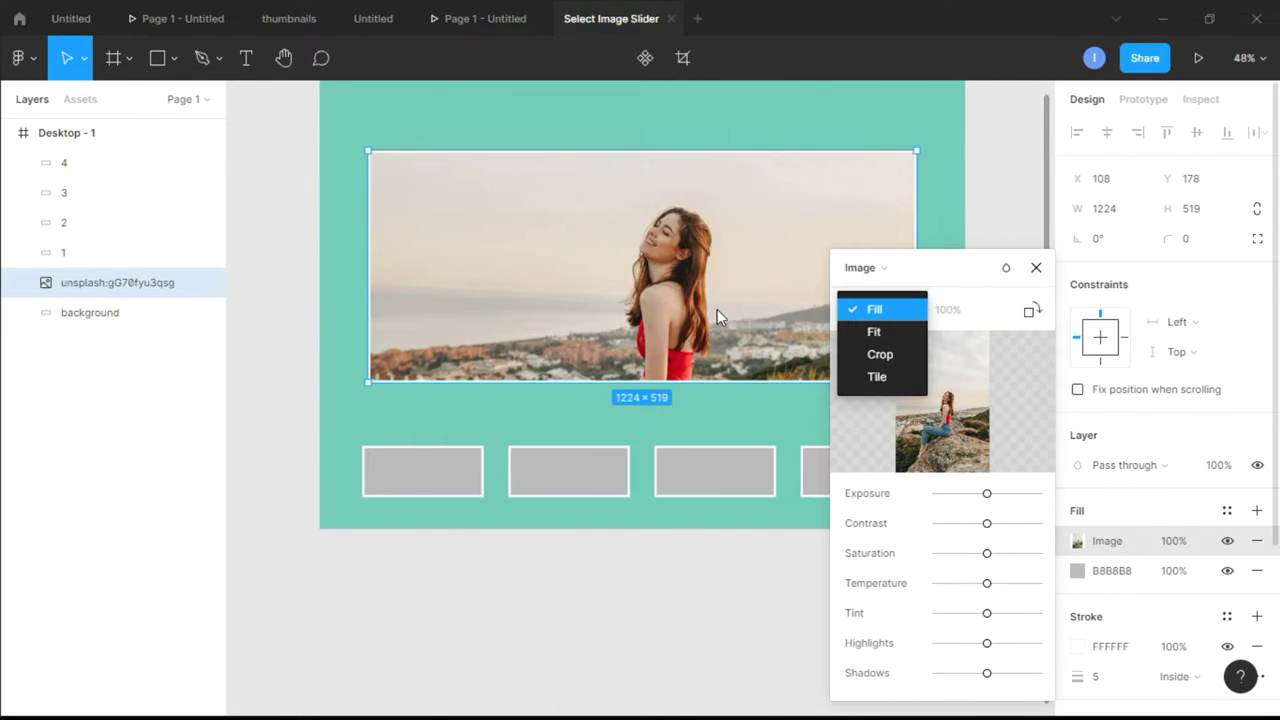
pyautogui.press('Escape')
pyautogui.click(1036, 267)
pyautogui.click(460, 482)
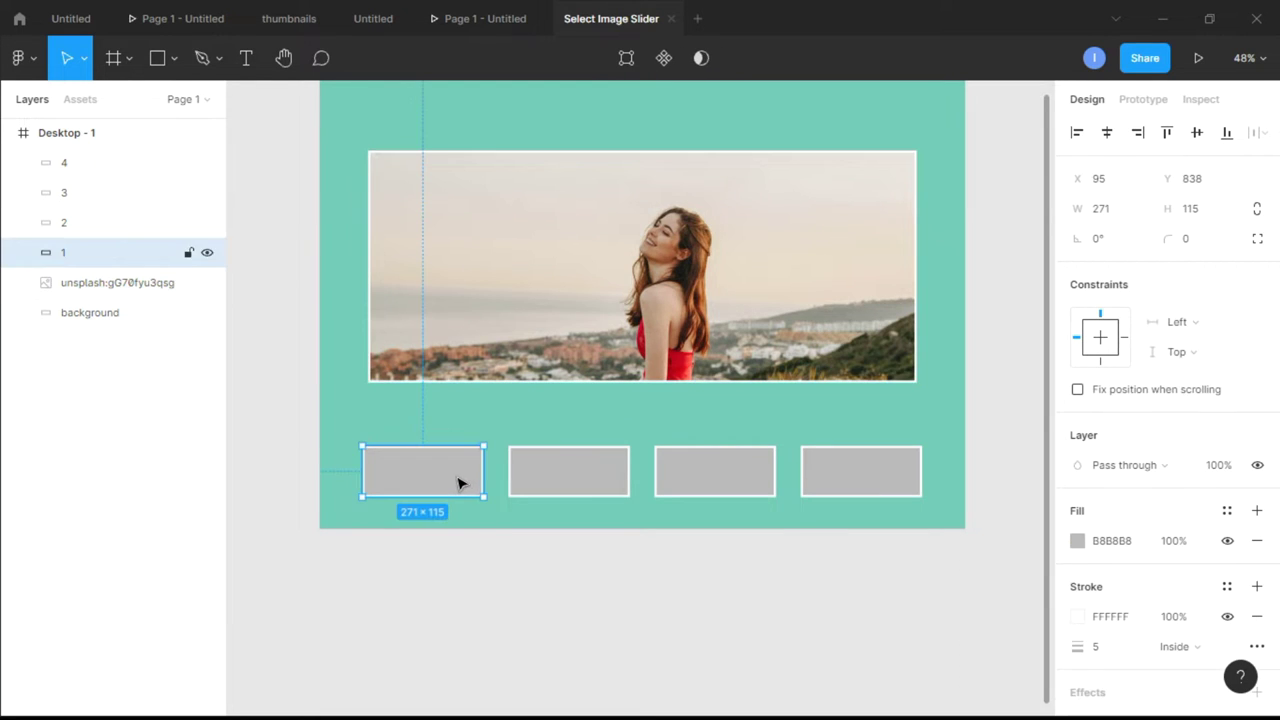
# Step: Relaunch the Unsplash plugin and search for 'models'
pyautogui.rightClick(541, 592)
pyautogui.moveTo(674, 690)
pyautogui.scroll(-5, 820, 450)
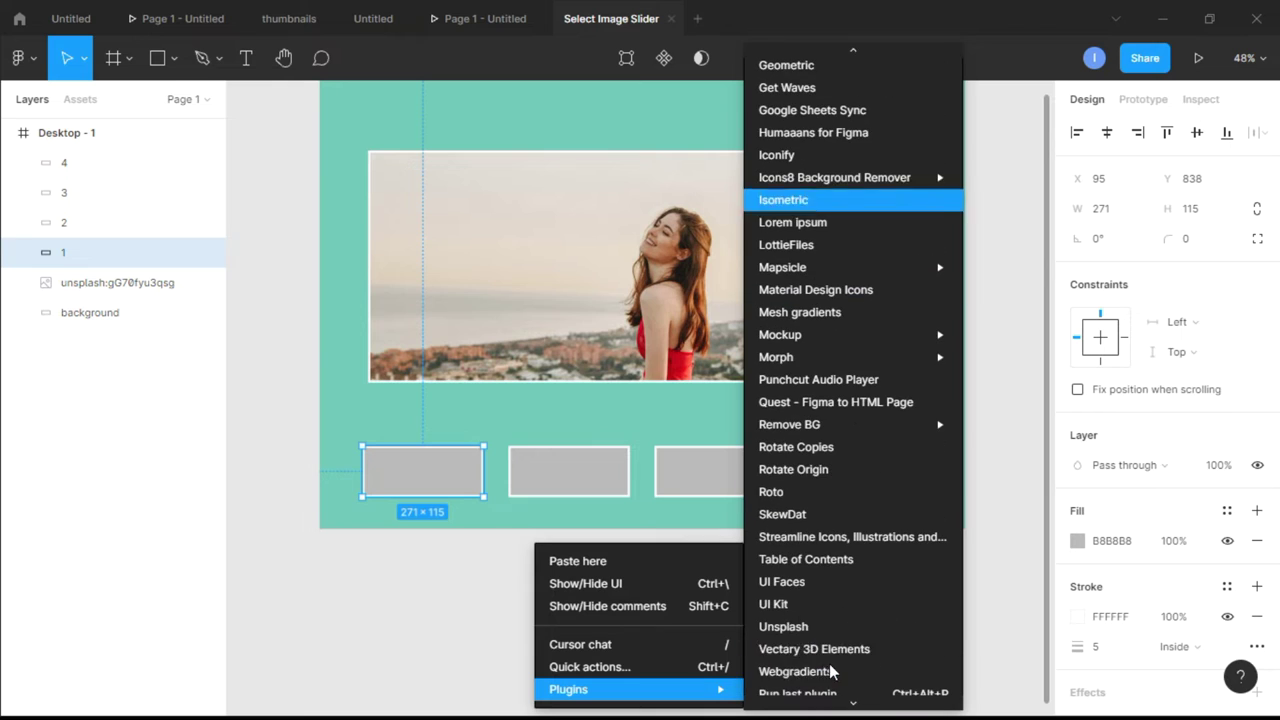
pyautogui.scroll(-3, 815, 636)
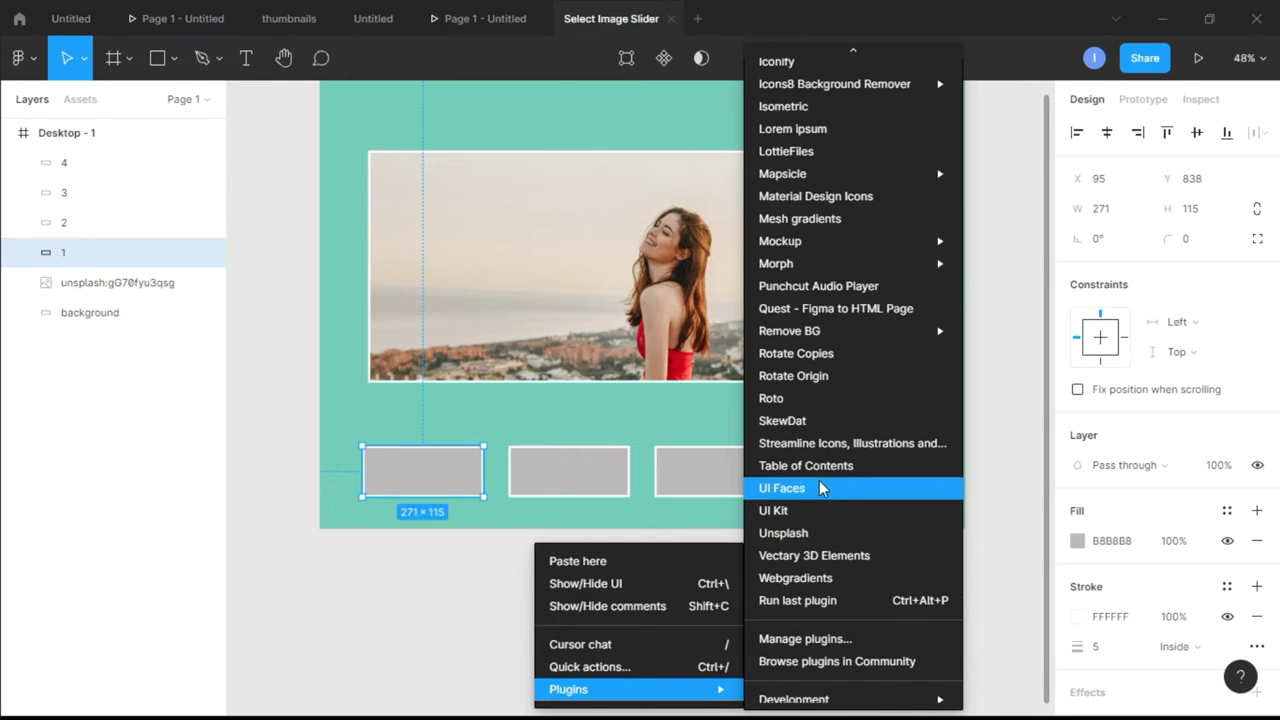
pyautogui.click(819, 535)
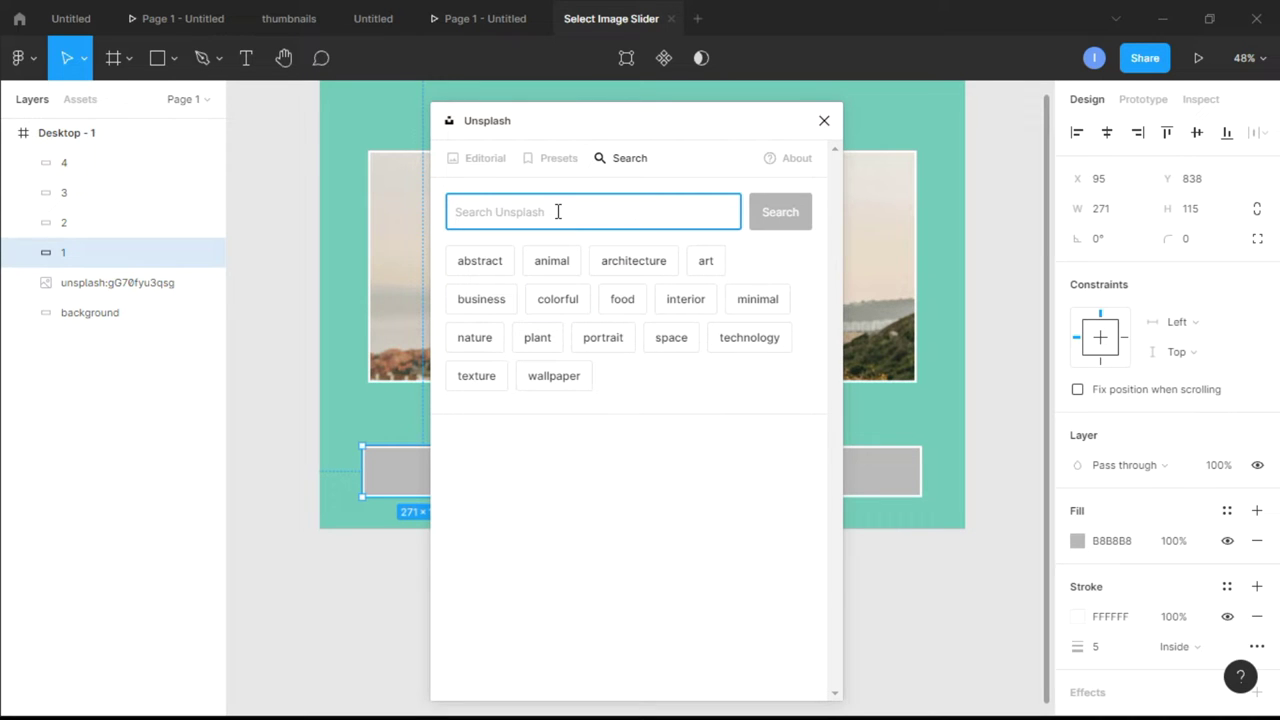
pyautogui.write('models')
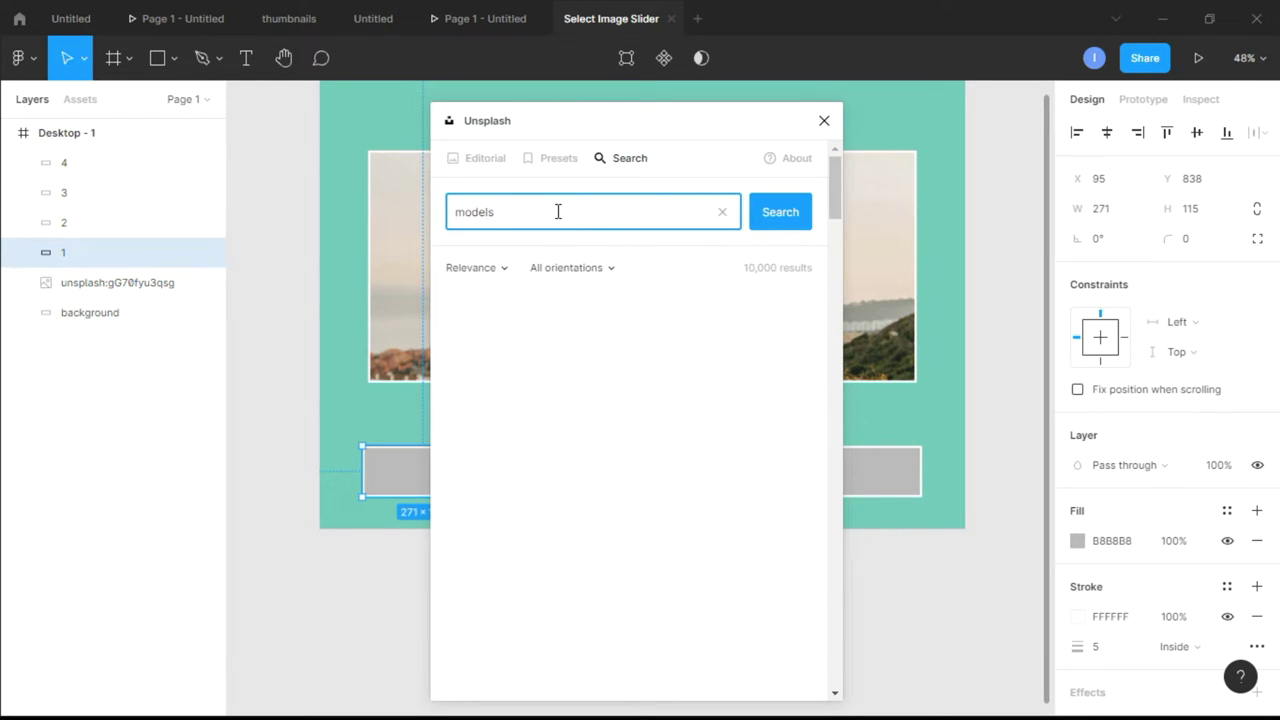
# Step: Fill thumbnail 1 with the photo of a woman in a black dress at dusk
pyautogui.moveTo(630, 122); pyautogui.dragTo(959, 103)
pyautogui.scroll(-1, 1052, 318)
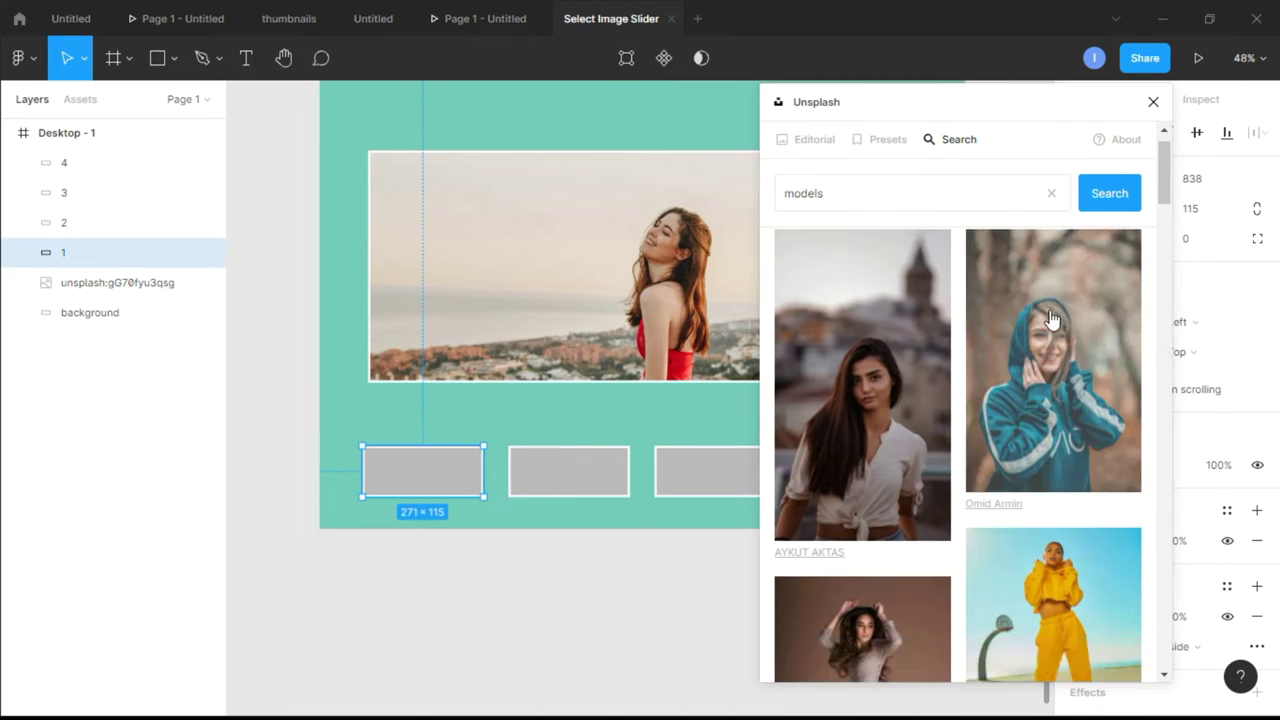
pyautogui.scroll(-15, 1052, 318)
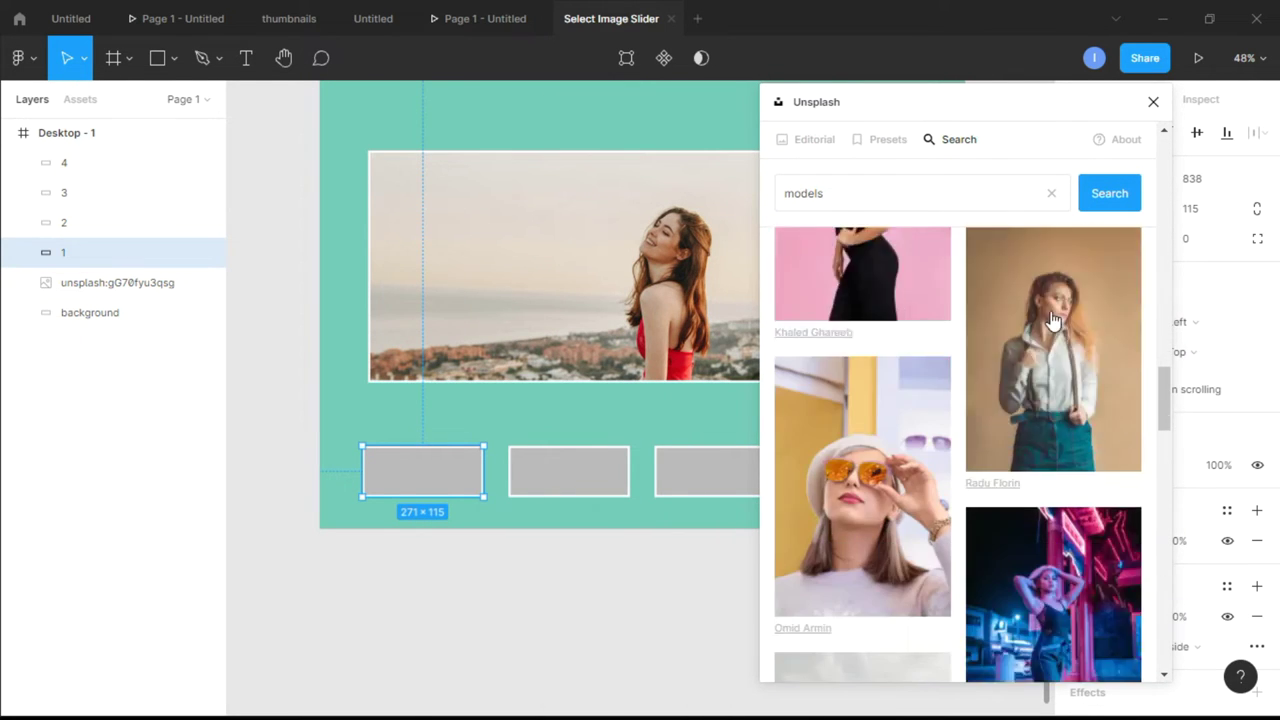
pyautogui.scroll(-10, 1052, 318)
pyautogui.scroll(-10, 1052, 318)
pyautogui.scroll(-3, 1059, 316)
pyautogui.scroll(-8, 1061, 317)
pyautogui.scroll(-10, 1061, 317)
pyautogui.scroll(-10, 1061, 317)
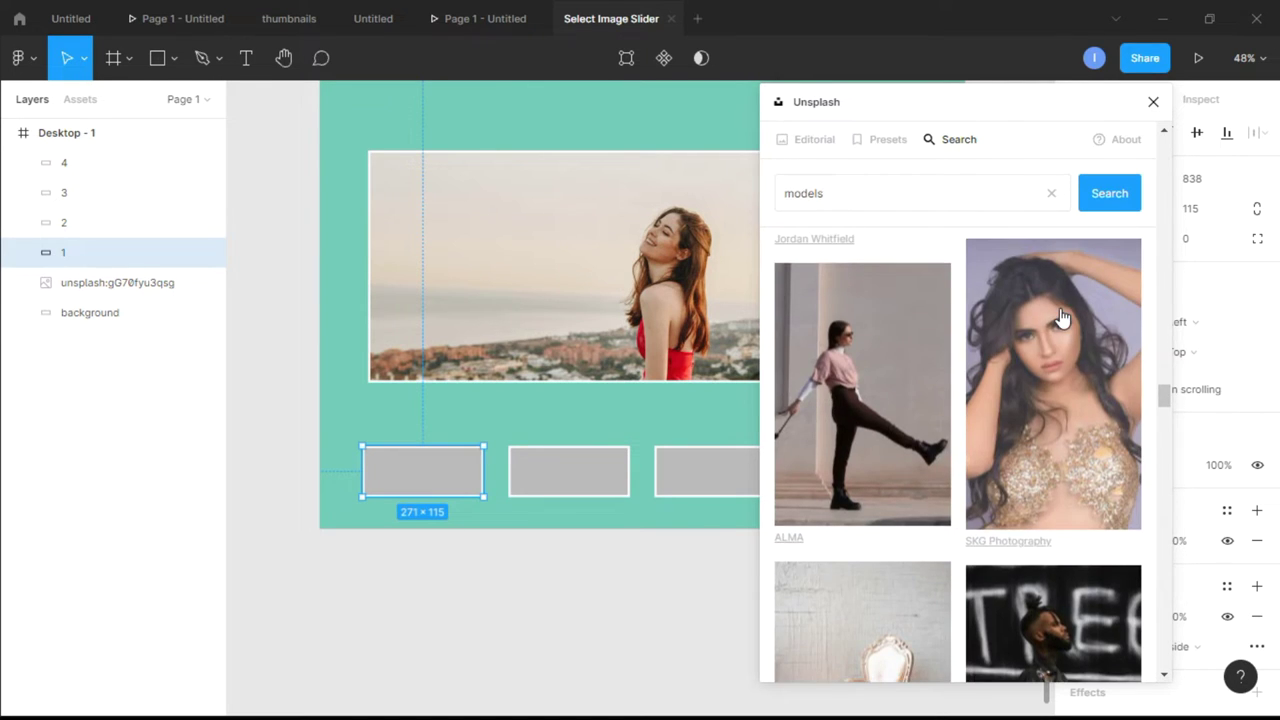
pyautogui.scroll(-3, 1061, 317)
pyautogui.scroll(-5, 1061, 317)
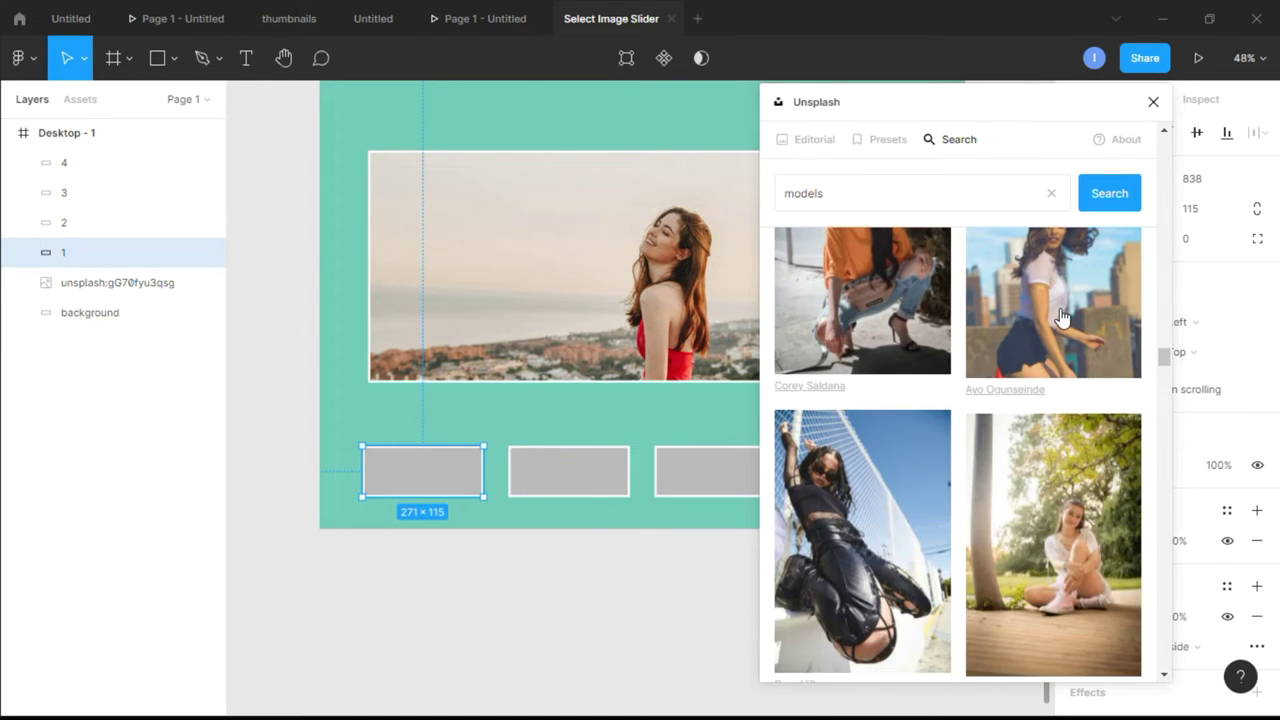
pyautogui.scroll(-7, 1061, 317)
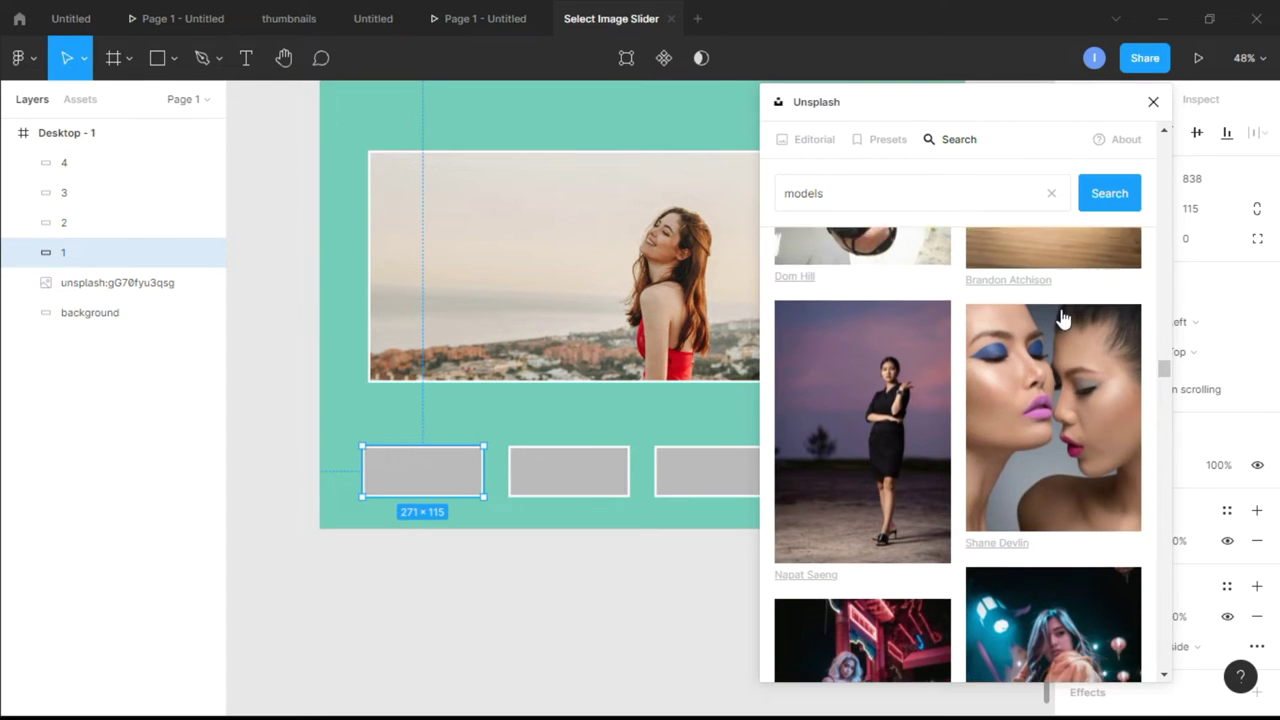
pyautogui.scroll(-3, 1061, 317)
pyautogui.scroll(6, 1062, 317)
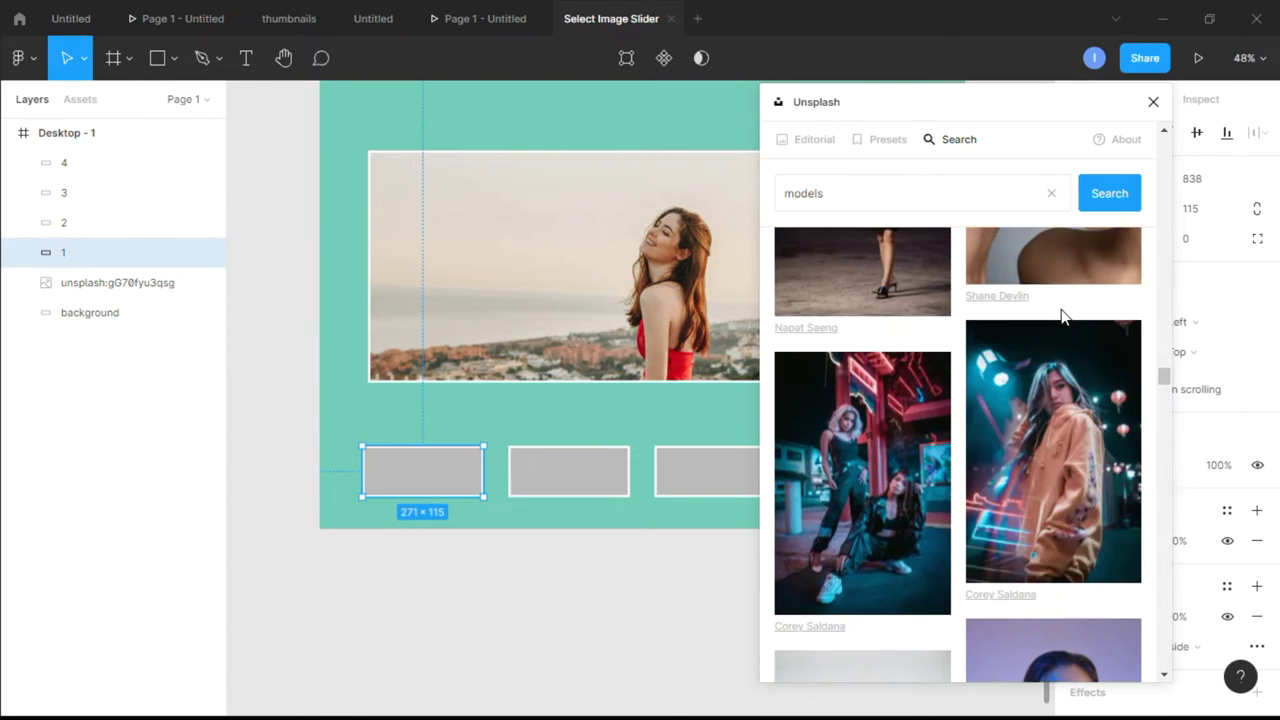
pyautogui.click(873, 460)
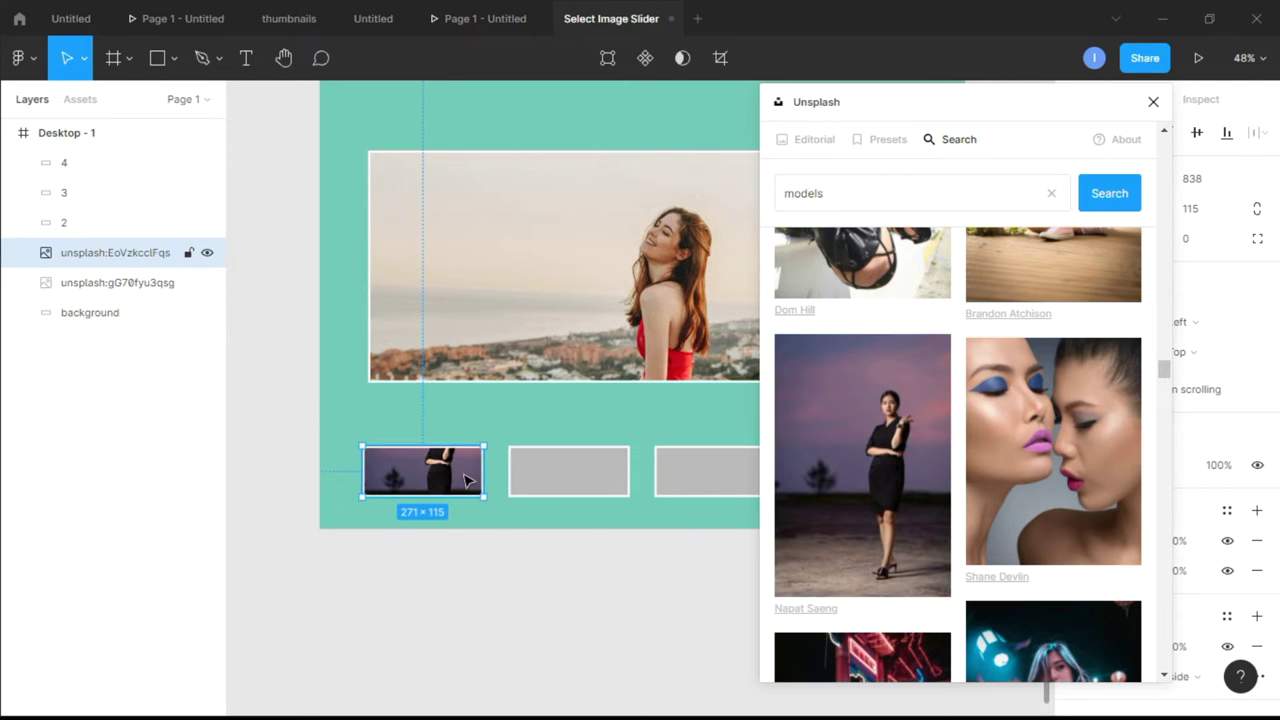
# Step: Fill the second thumbnail with the man's street portrait and the third with the green-dress photo
pyautogui.scroll(-5, 940, 386)
pyautogui.scroll(3, 940, 386)
pyautogui.scroll(-5, 940, 386)
pyautogui.scroll(1, 940, 386)
pyautogui.scroll(-3, 940, 386)
pyautogui.scroll(-5, 940, 386)
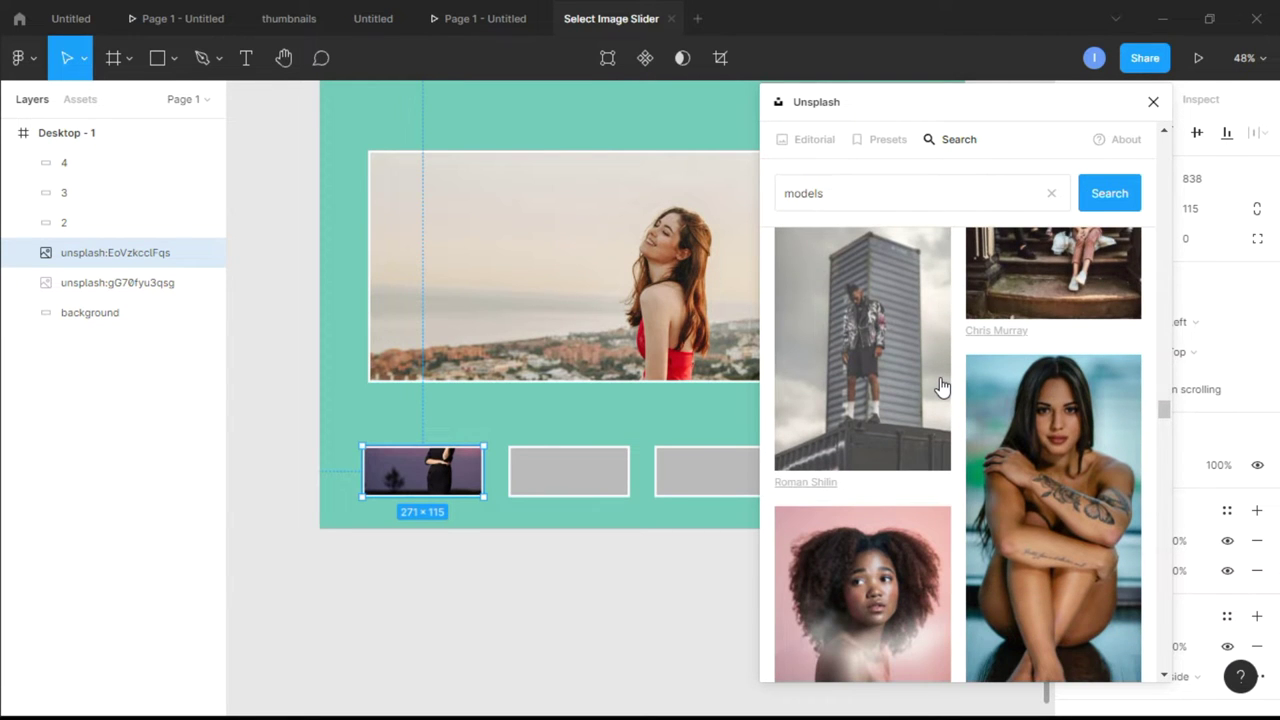
pyautogui.scroll(-10, 851, 413)
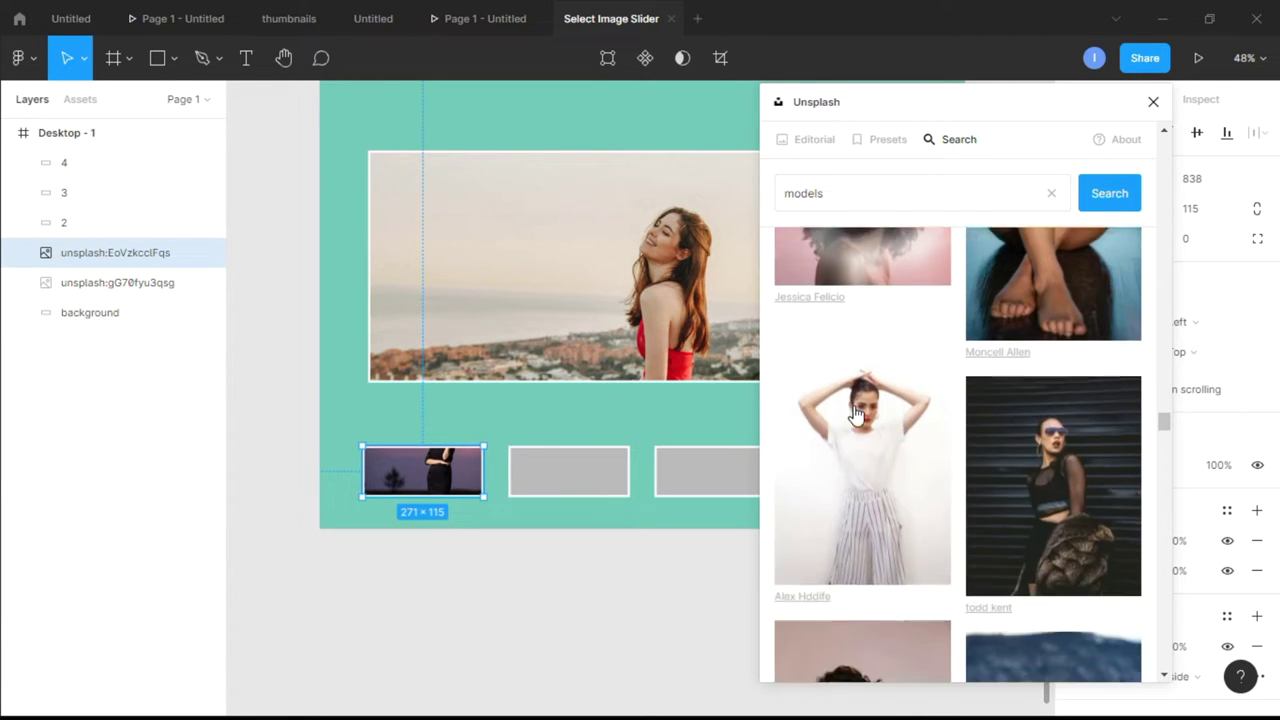
pyautogui.scroll(-5, 900, 416)
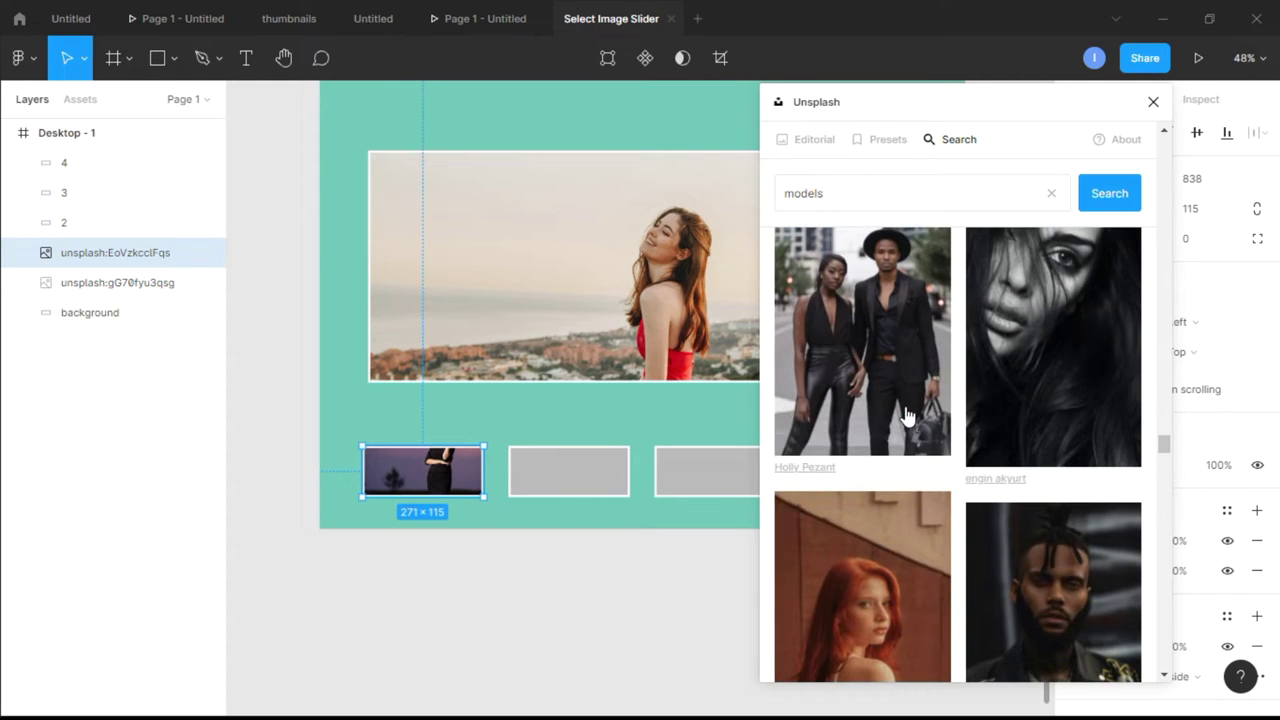
pyautogui.scroll(-3, 907, 416)
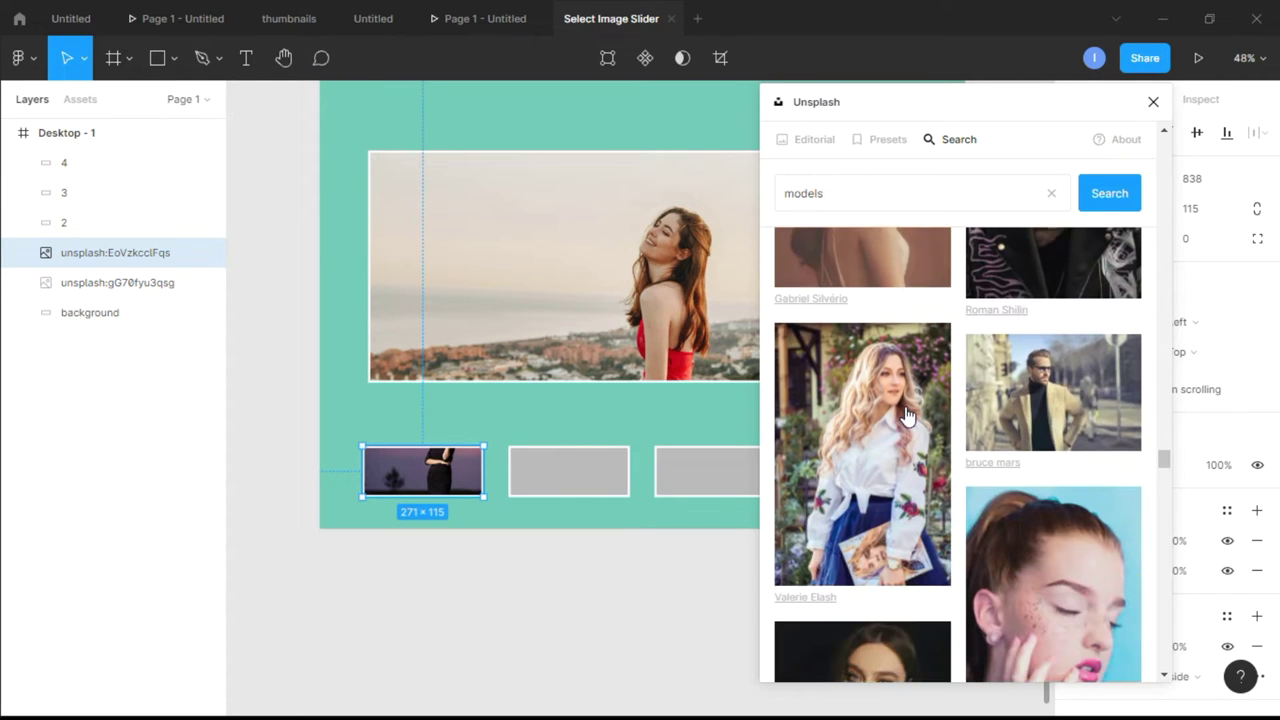
pyautogui.click(566, 477)
pyautogui.click(1020, 445)
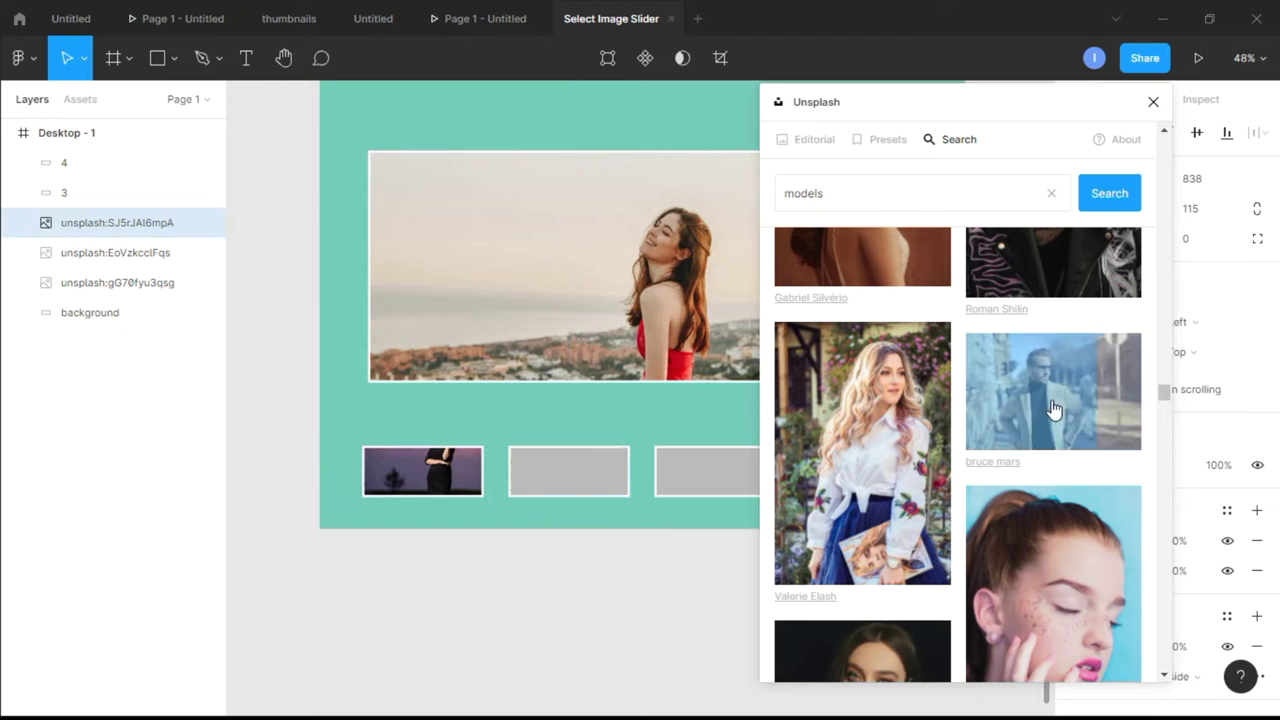
pyautogui.scroll(-5, 1053, 408)
pyautogui.click(720, 472)
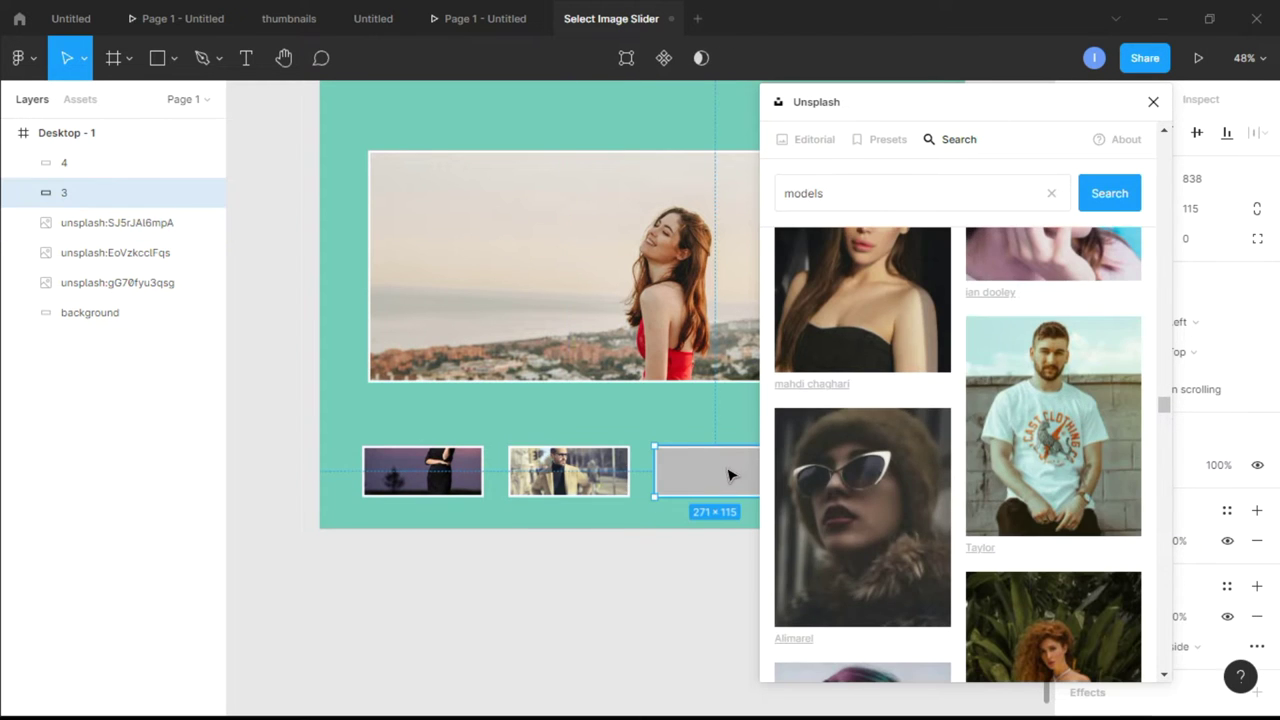
pyautogui.scroll(-10, 997, 453)
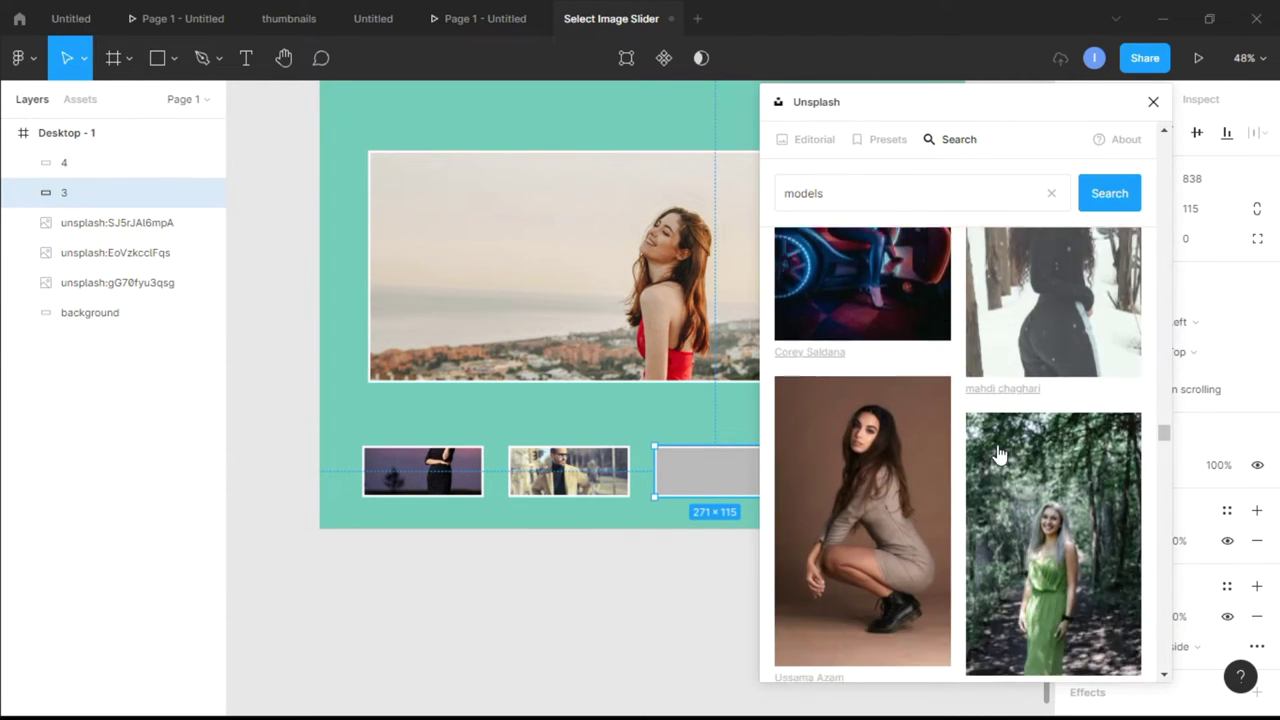
pyautogui.click(990, 440)
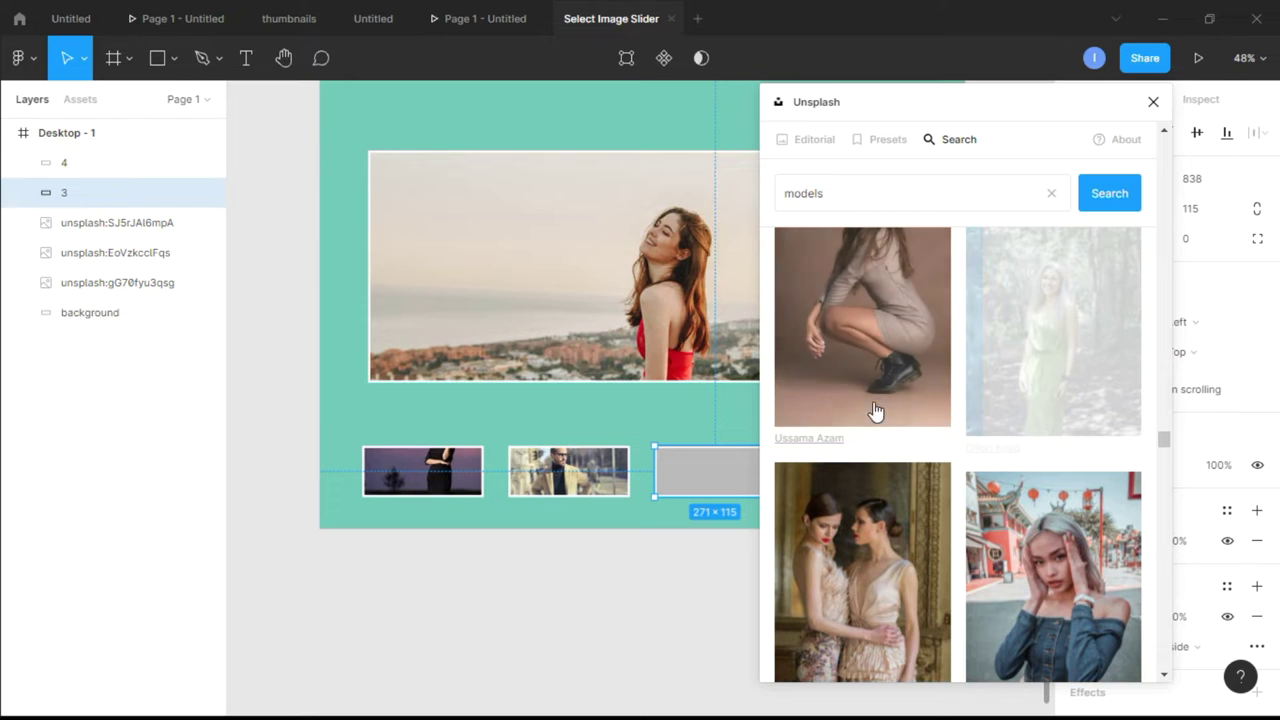
# Step: Fill the fourth, still grey thumbnail with the blonde woman photo
pyautogui.moveTo(951, 101); pyautogui.dragTo(344, 120)
pyautogui.click(837, 482)
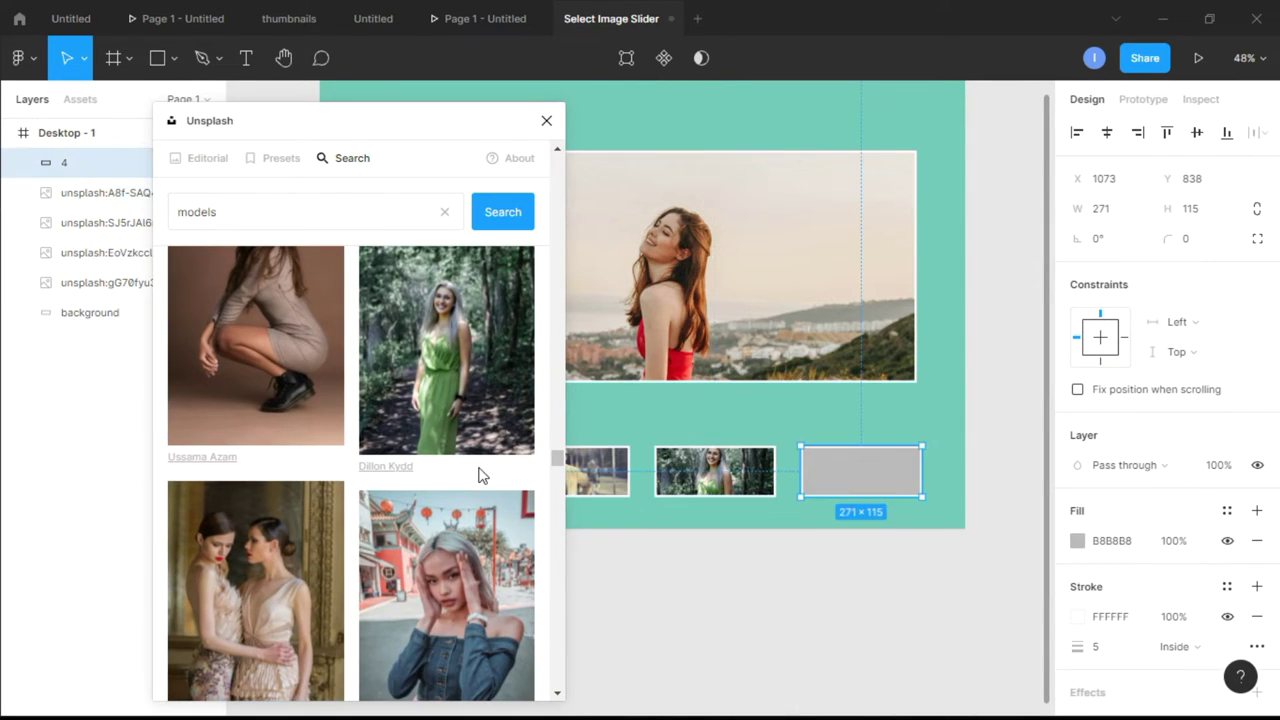
pyautogui.scroll(-15, 478, 475)
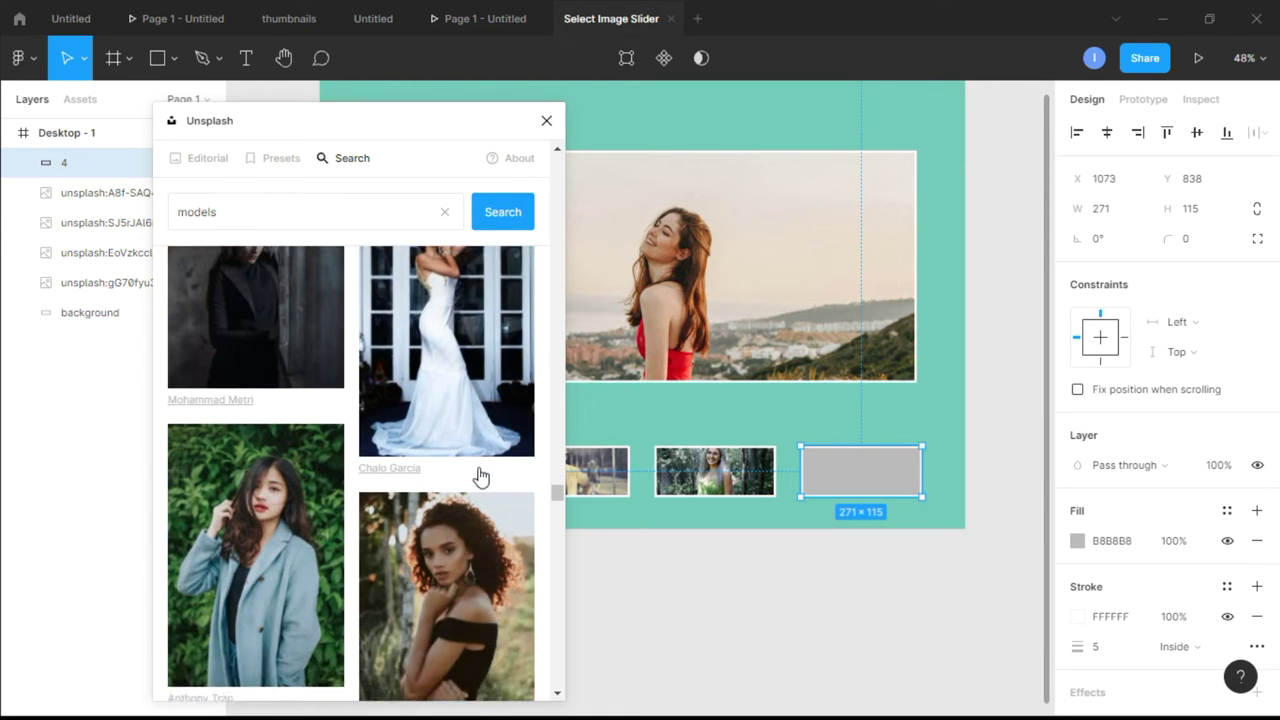
pyautogui.scroll(2, 480, 477)
pyautogui.scroll(-5, 480, 477)
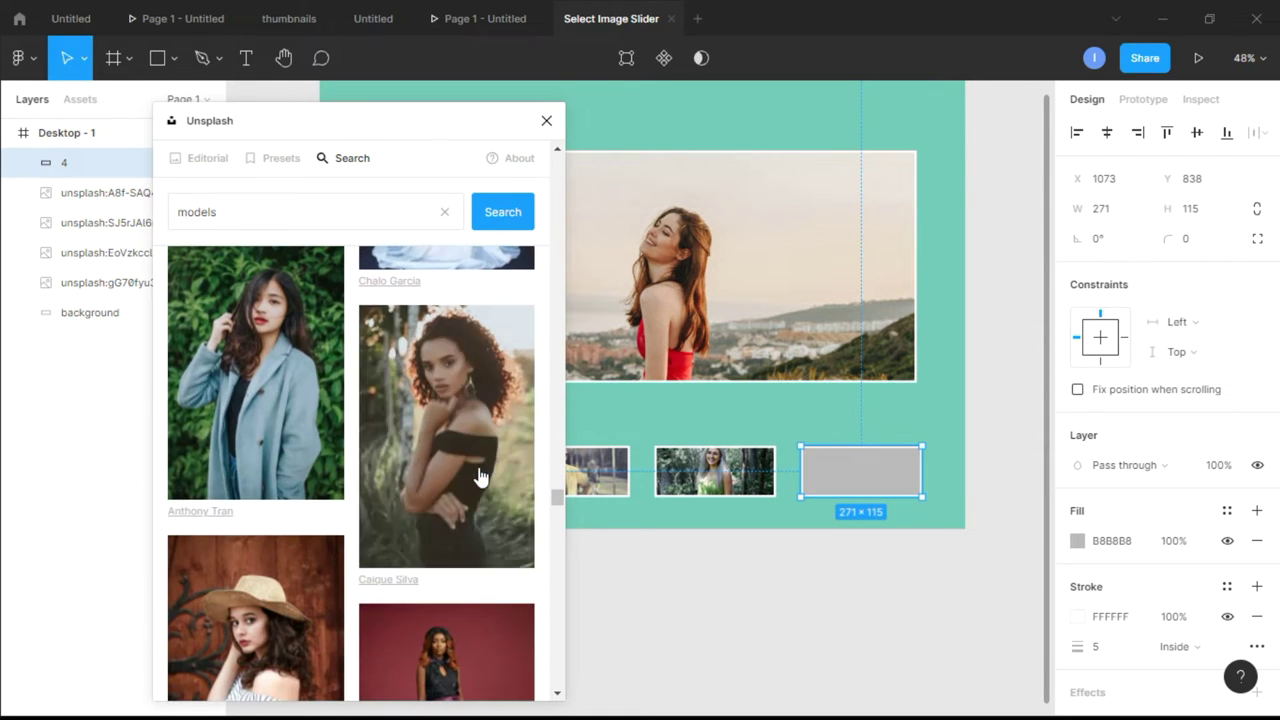
pyautogui.scroll(-10, 480, 477)
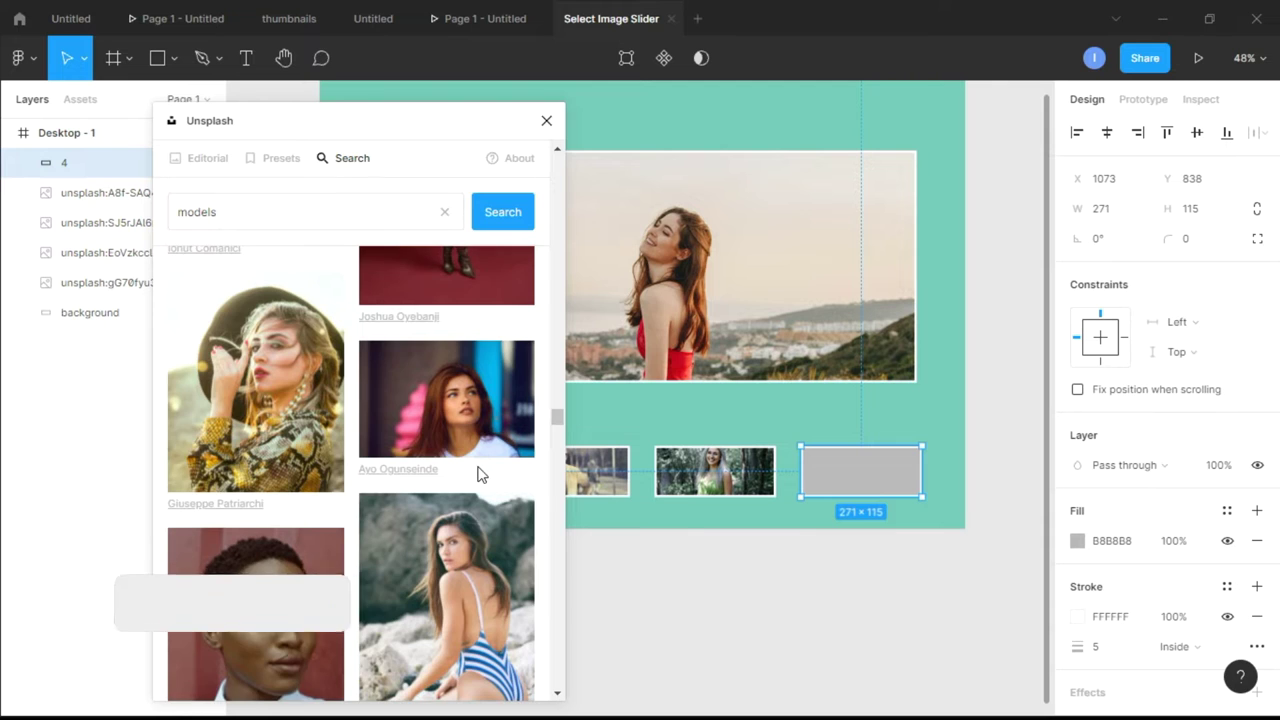
pyautogui.scroll(2, 480, 477)
pyautogui.scroll(-2, 480, 477)
pyautogui.scroll(2, 480, 477)
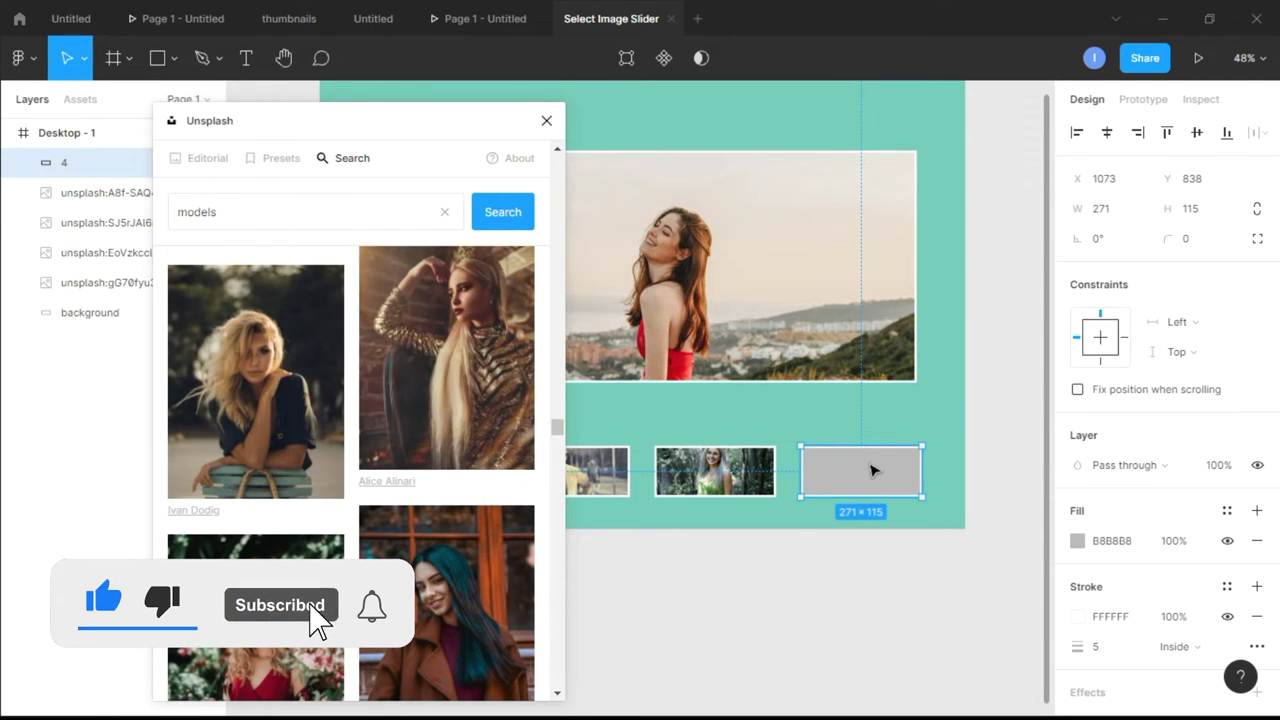
pyautogui.click(297, 410)
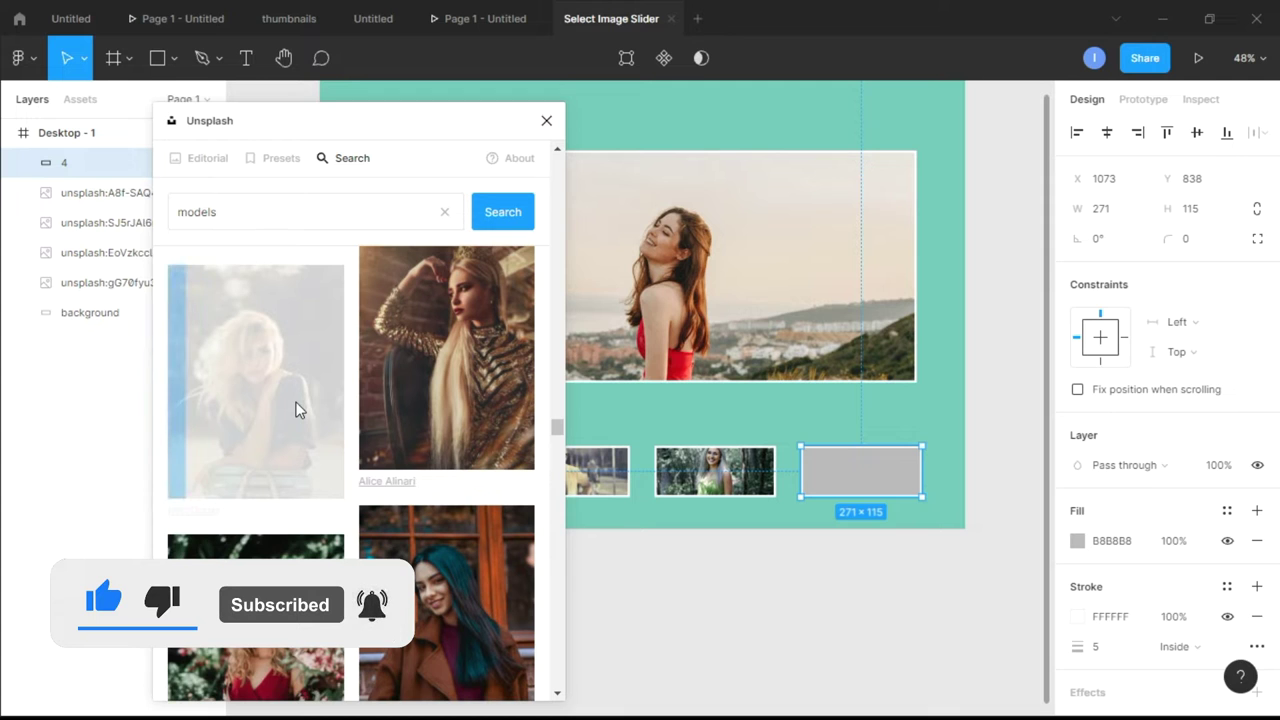
# Step: Replace the main image with the woman-against-teal-wall photo and close Unsplash
pyautogui.scroll(-3, 352, 498)
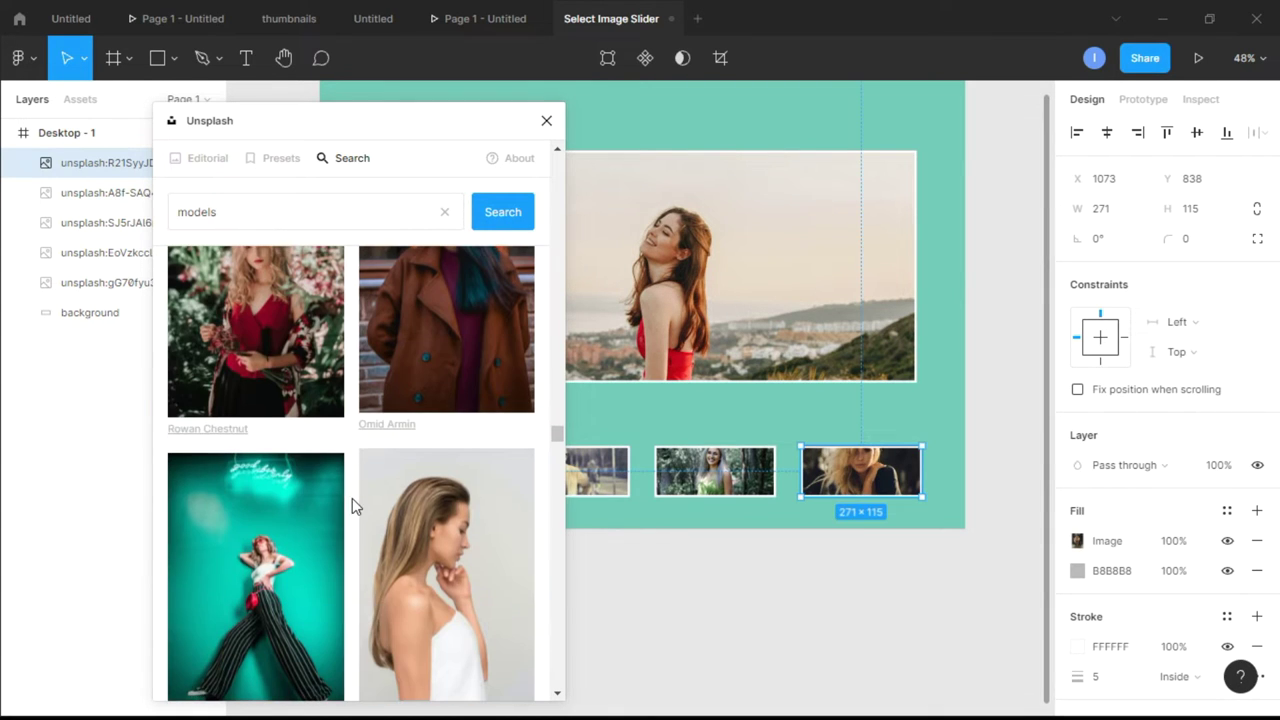
pyautogui.moveTo(391, 113); pyautogui.dragTo(789, 113)
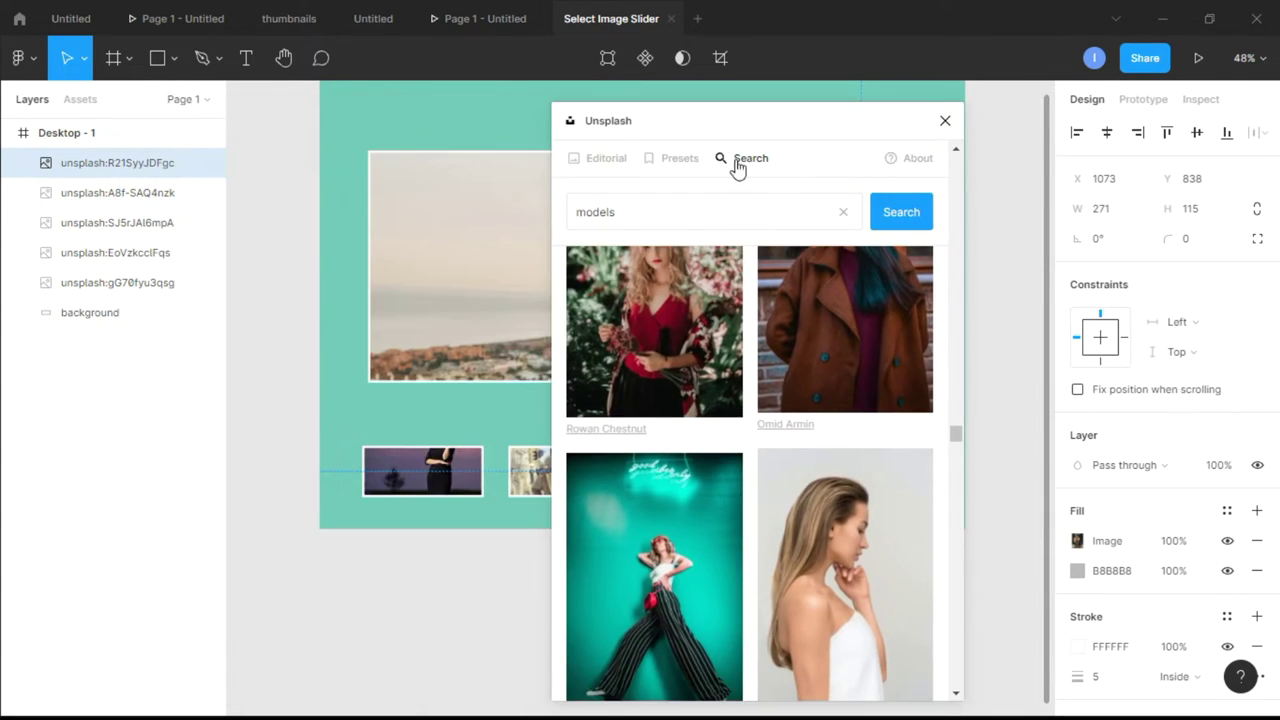
pyautogui.click(121, 288)
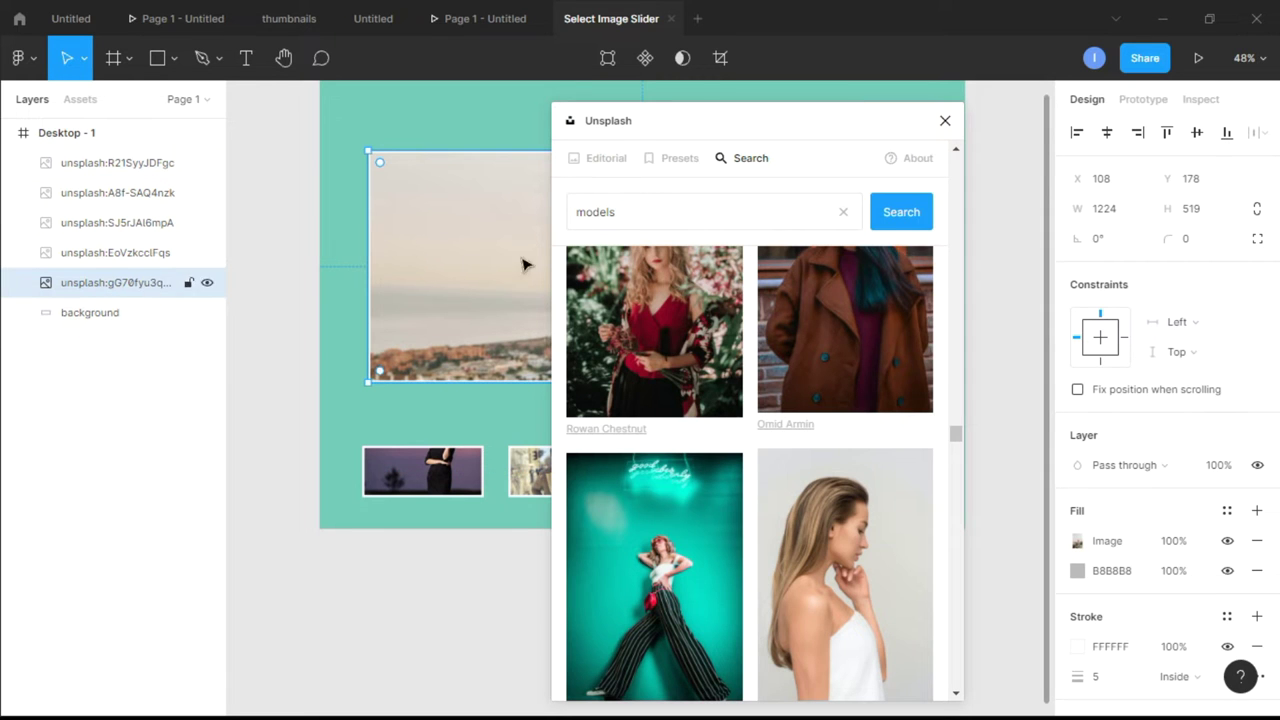
pyautogui.scroll(-2, 853, 288)
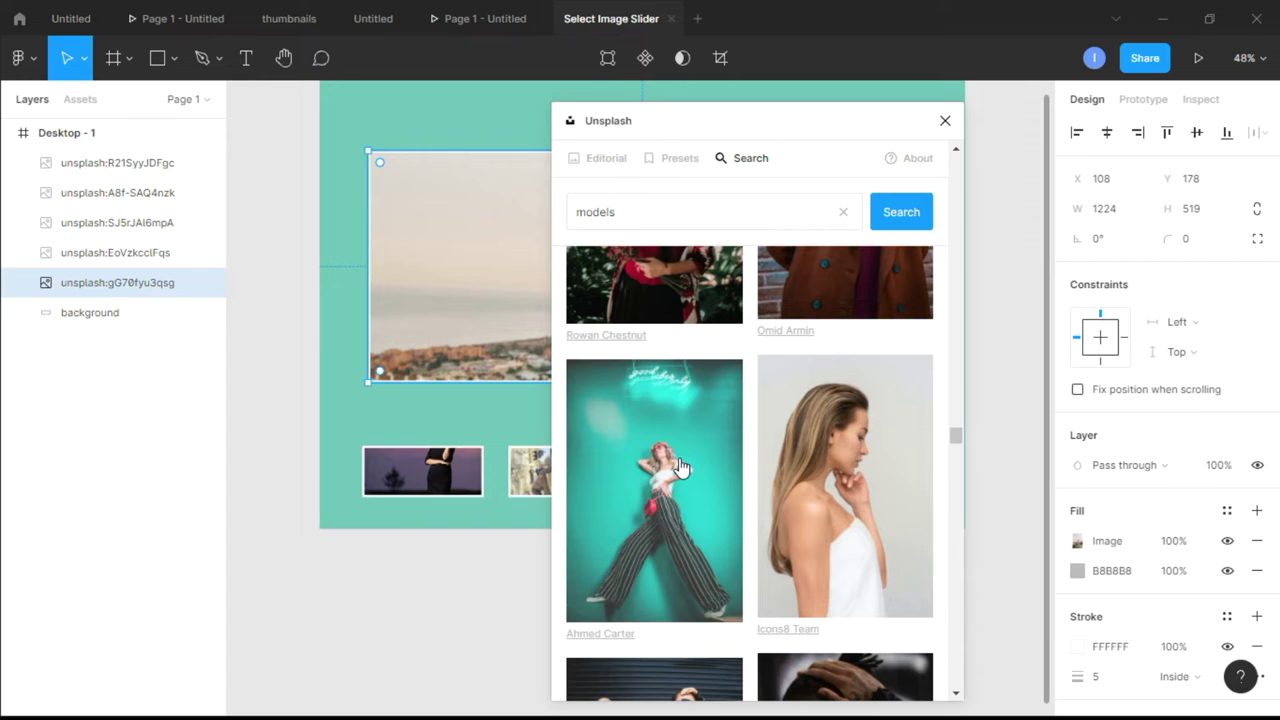
pyautogui.click(679, 466)
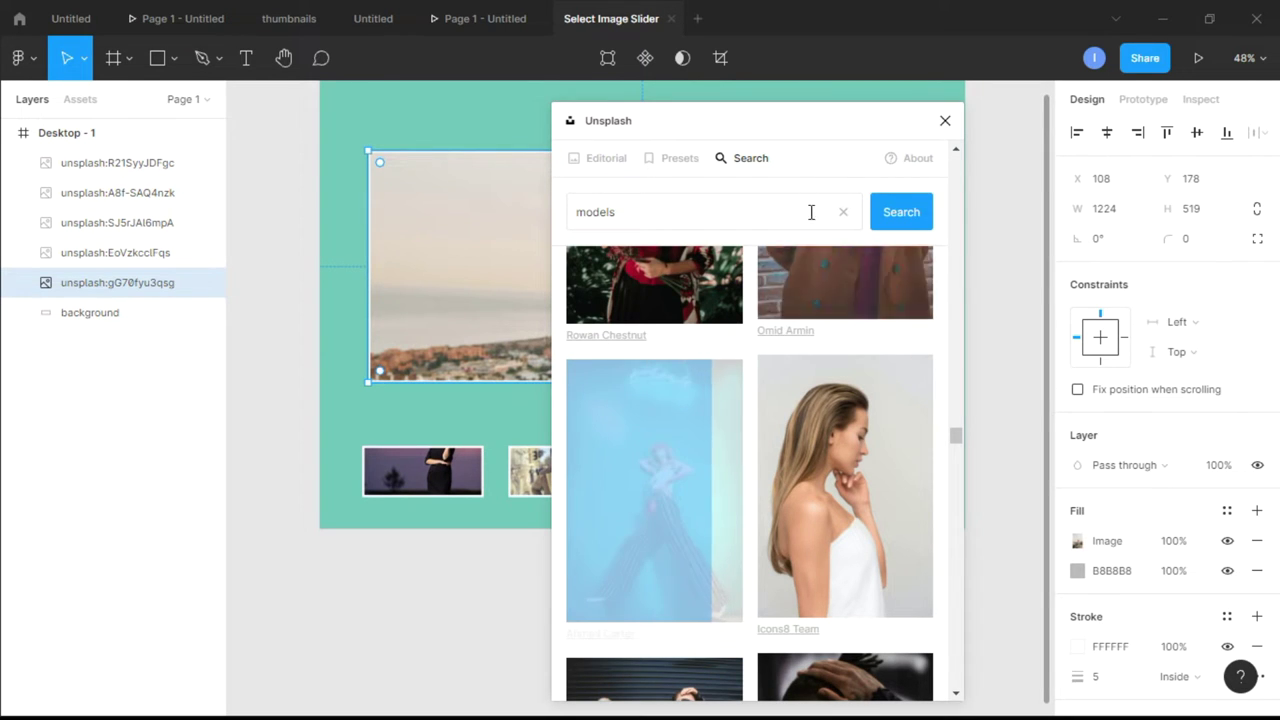
pyautogui.moveTo(771, 128); pyautogui.dragTo(897, 128)
pyautogui.click(1069, 121)
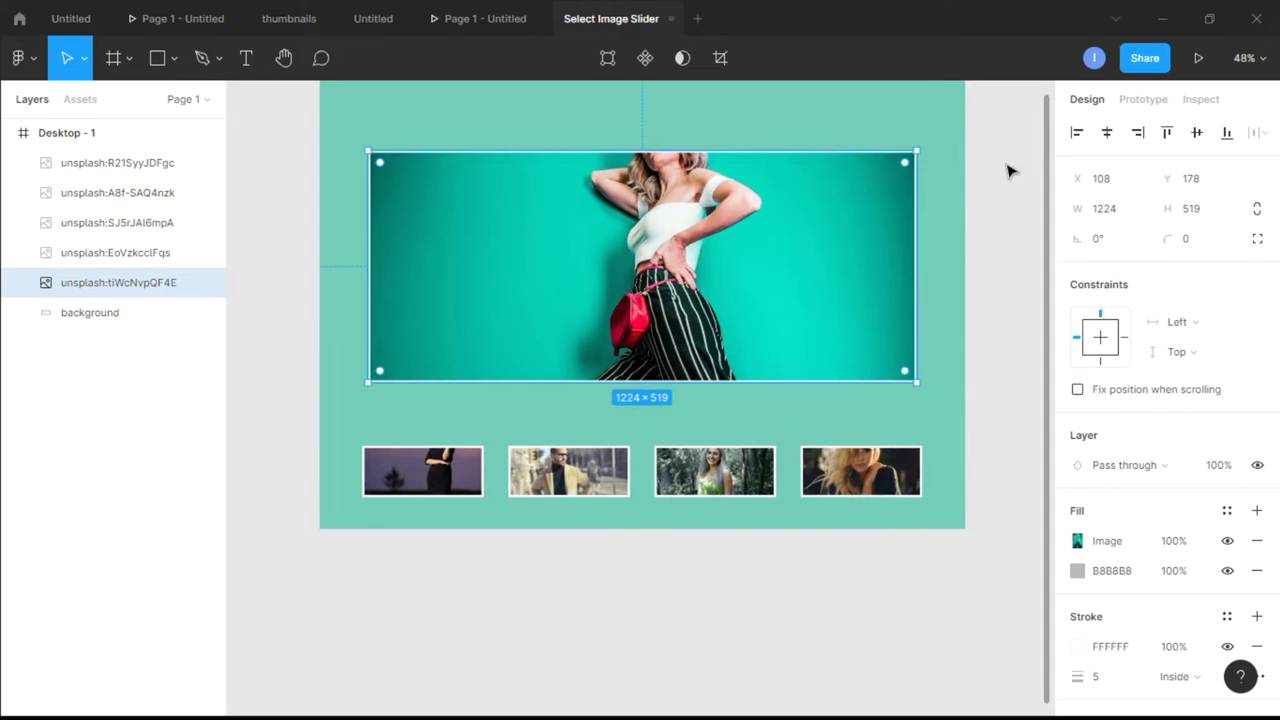
# Step: Switch the main image fill to Crop and shift the photo so her head fits the frame
pyautogui.click(1020, 252)
pyautogui.click(141, 289)
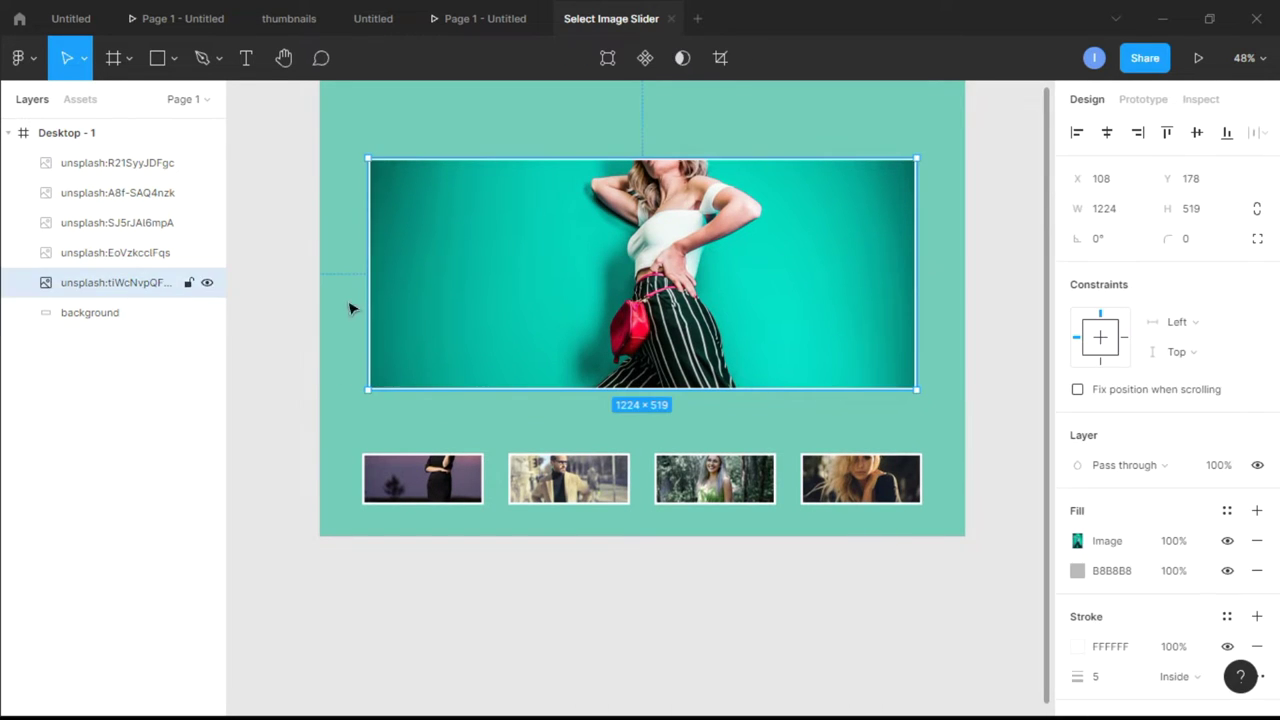
pyautogui.click(1137, 541)
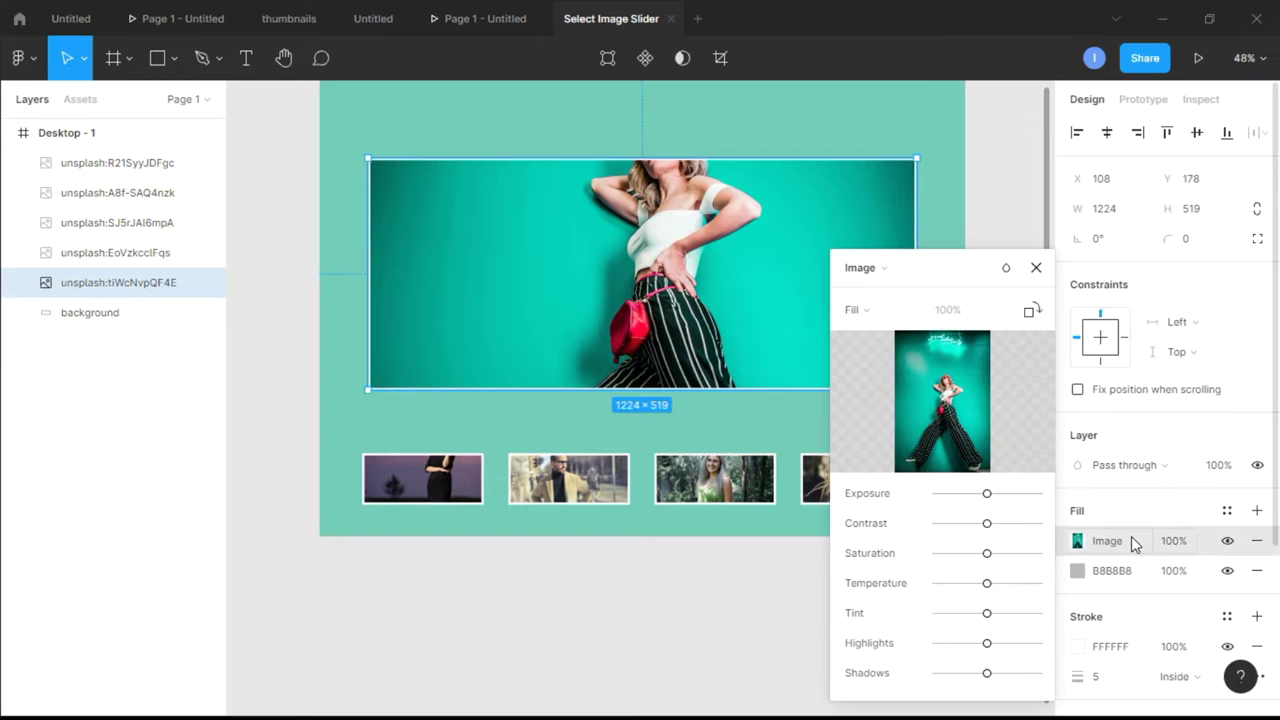
pyautogui.click(876, 311)
pyautogui.click(880, 355)
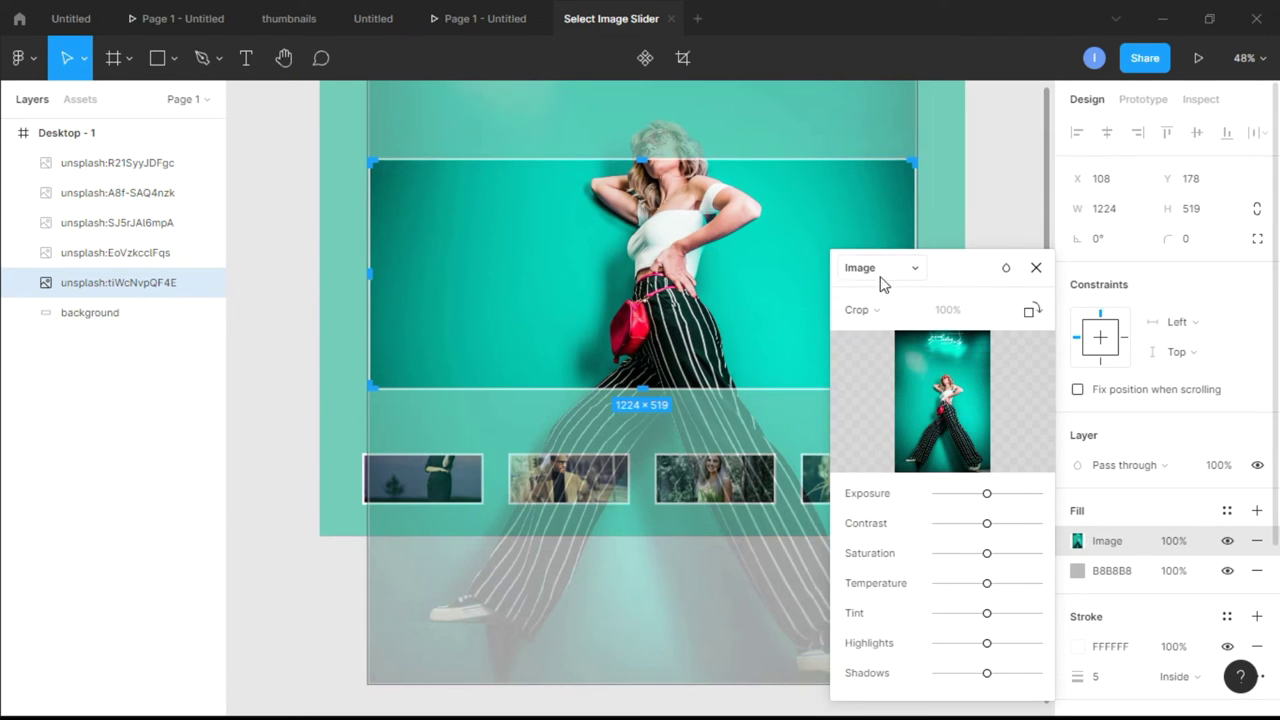
pyautogui.moveTo(726, 267); pyautogui.dragTo(728, 305)
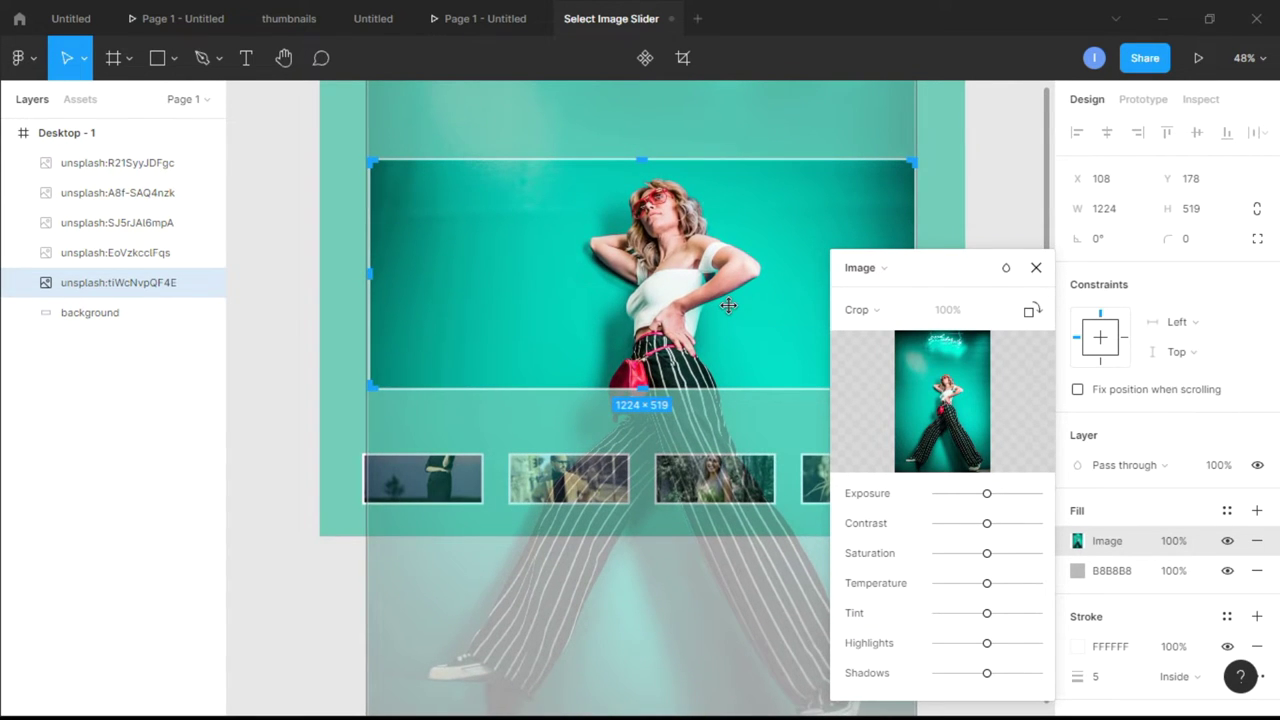
pyautogui.click(1036, 268)
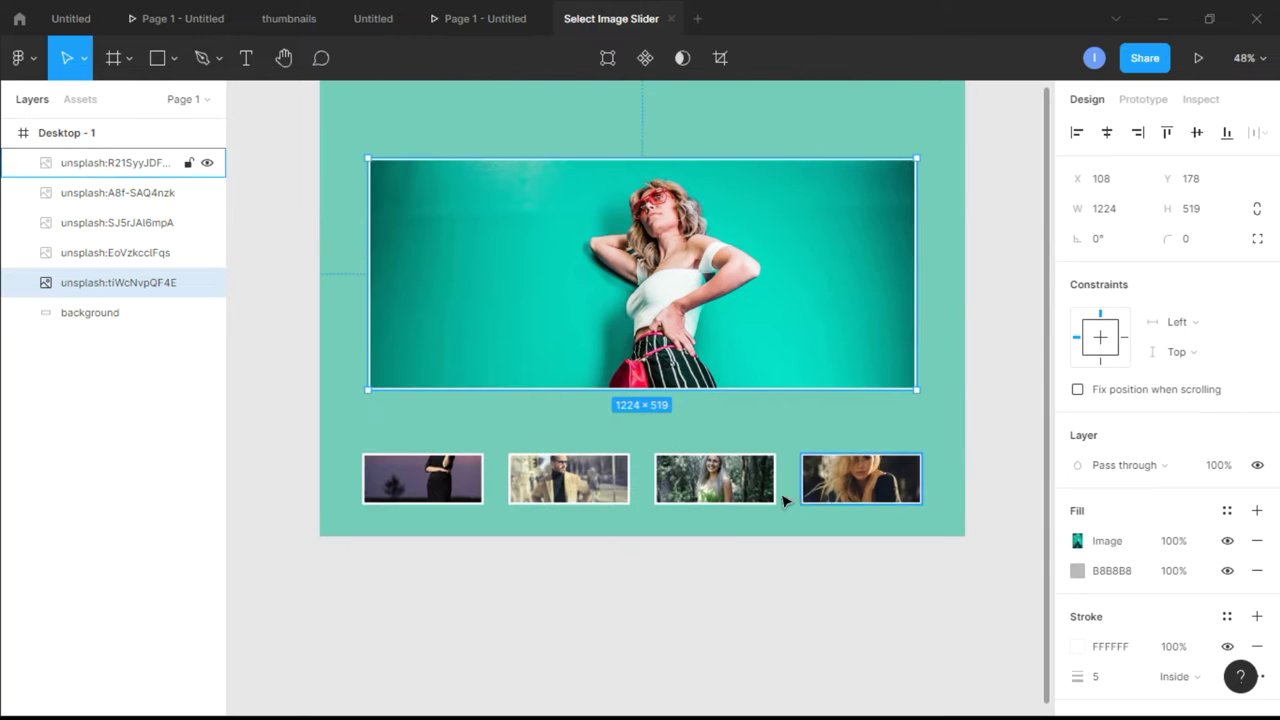
# Step: Set the third thumbnail's image fill to Crop mode to recrop it
pyautogui.click(738, 498)
pyautogui.click(1077, 541)
pyautogui.click(895, 311)
pyautogui.click(897, 354)
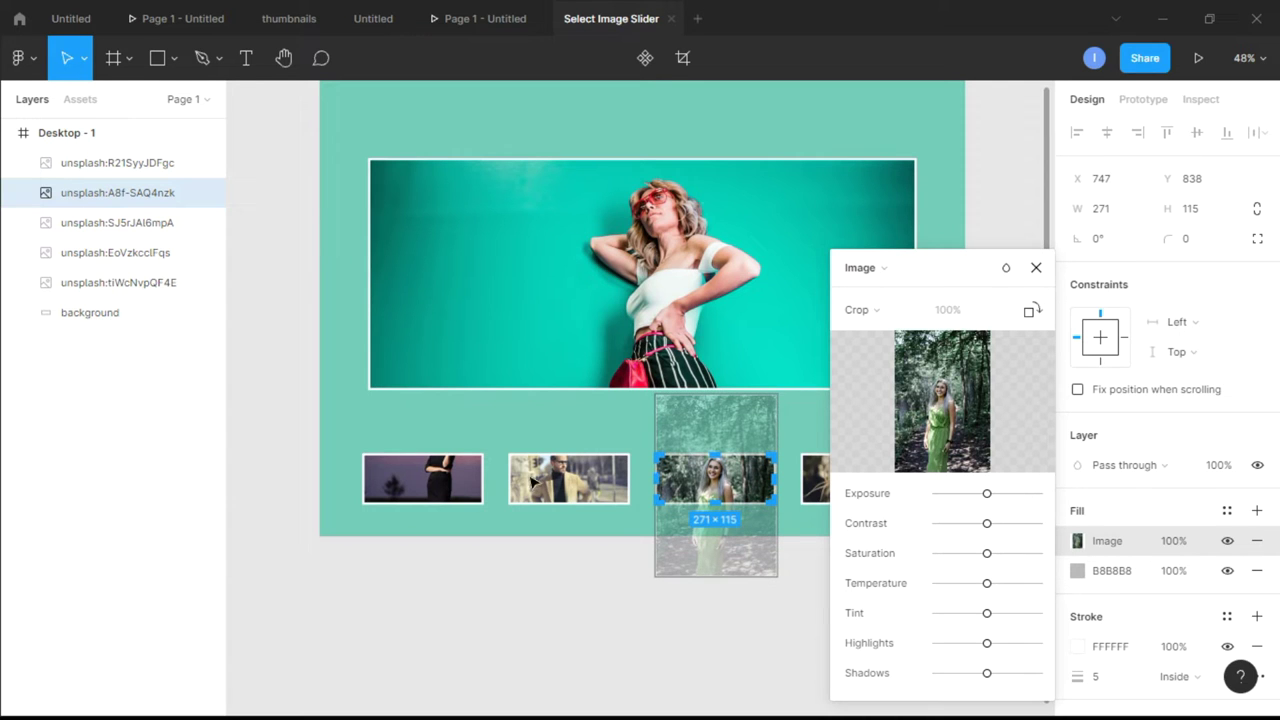
pyautogui.click(1036, 267)
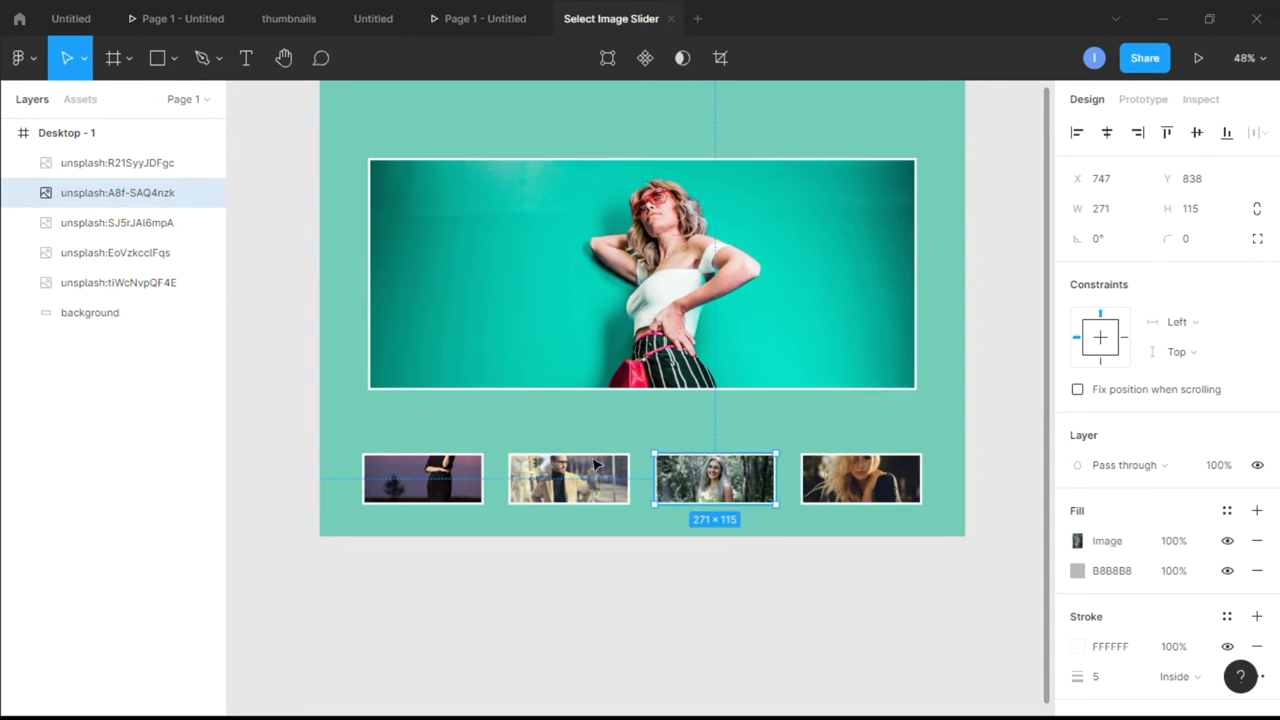
# Step: Crop the first thumbnail's photo to frame the woman's upper body
pyautogui.click(456, 490)
pyautogui.click(1100, 543)
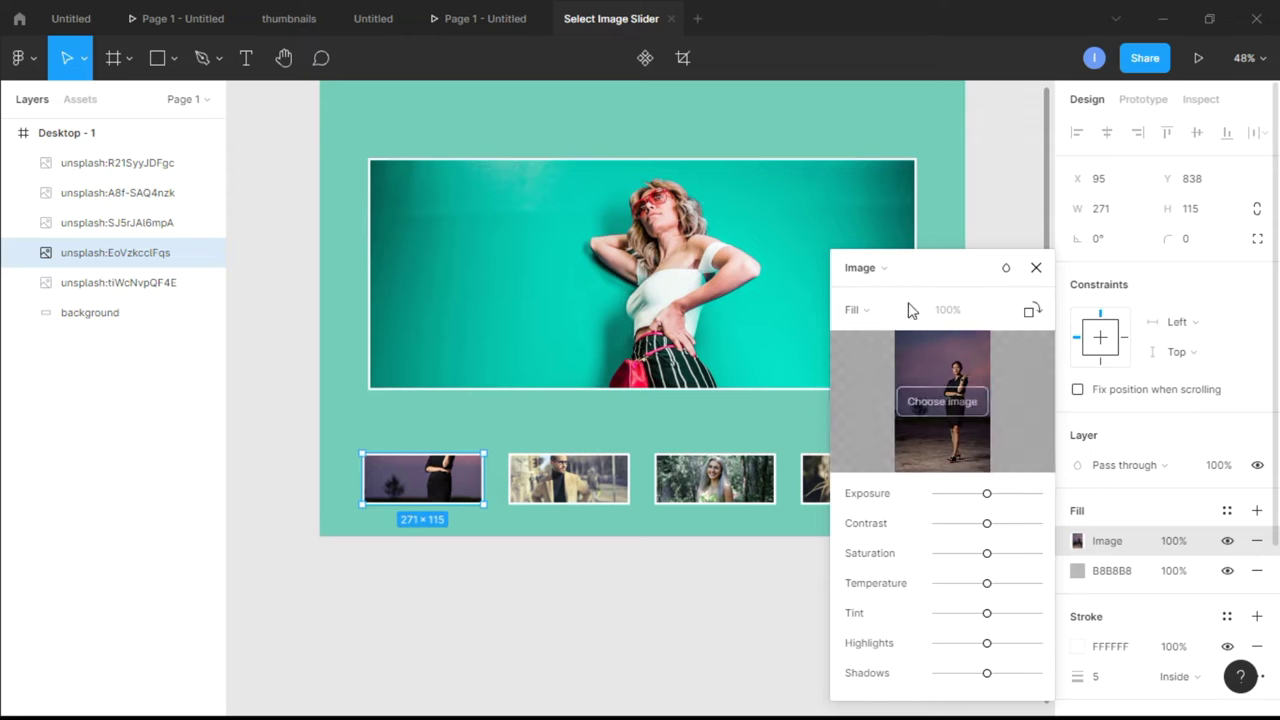
pyautogui.click(879, 308)
pyautogui.click(880, 354)
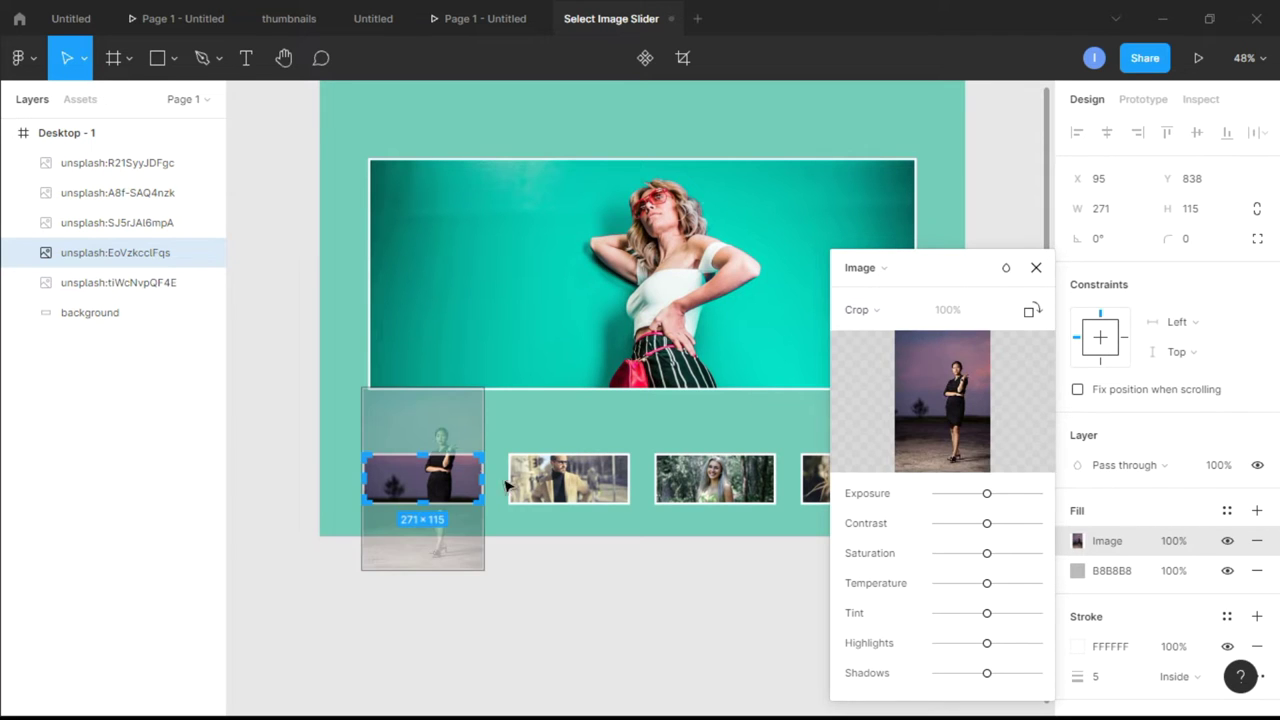
pyautogui.moveTo(441, 481); pyautogui.dragTo(447, 500)
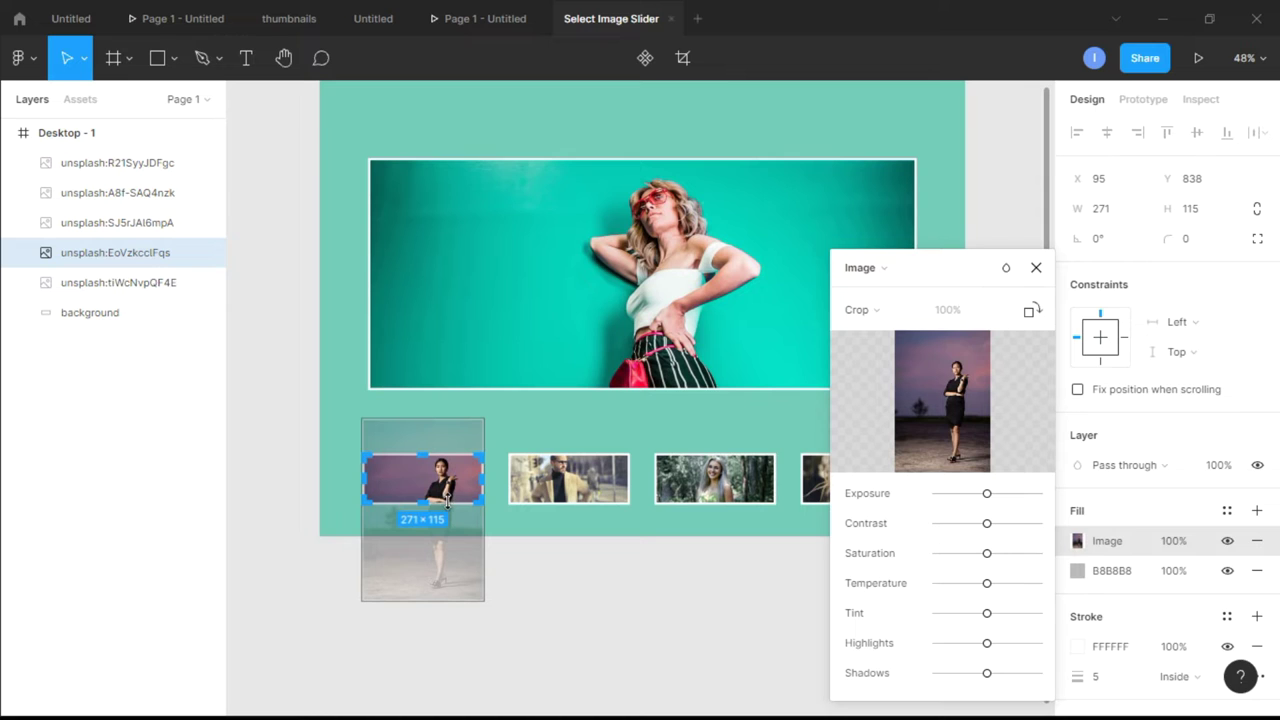
pyautogui.click(1036, 270)
# Step: Crop the second thumbnail and nudge its photo down with Shift+Down
pyautogui.click(604, 481)
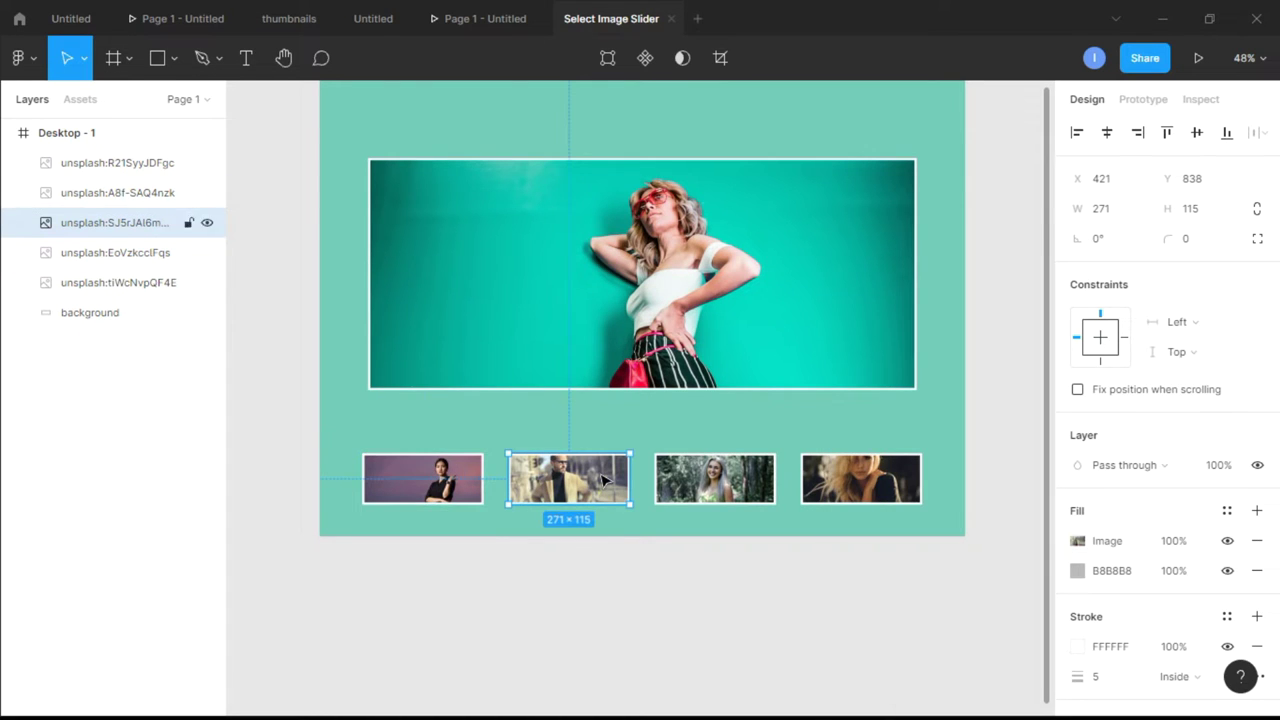
pyautogui.click(1078, 541)
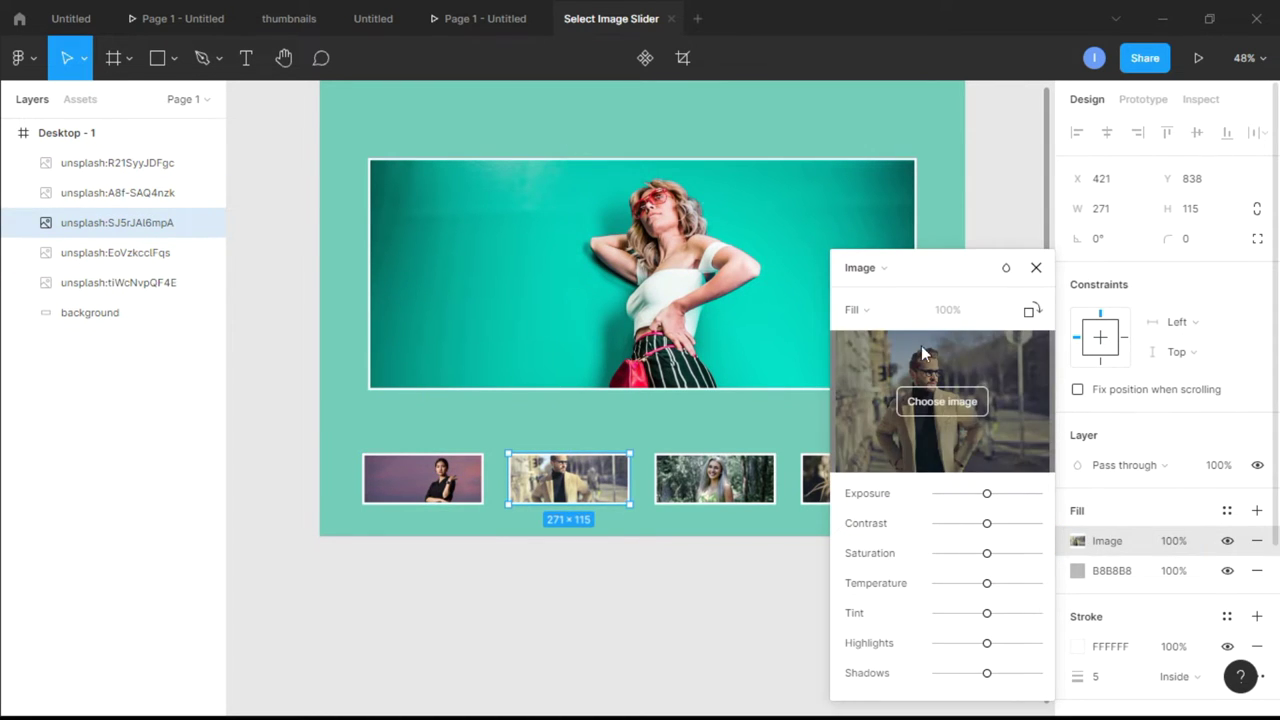
pyautogui.click(853, 310)
pyautogui.click(870, 354)
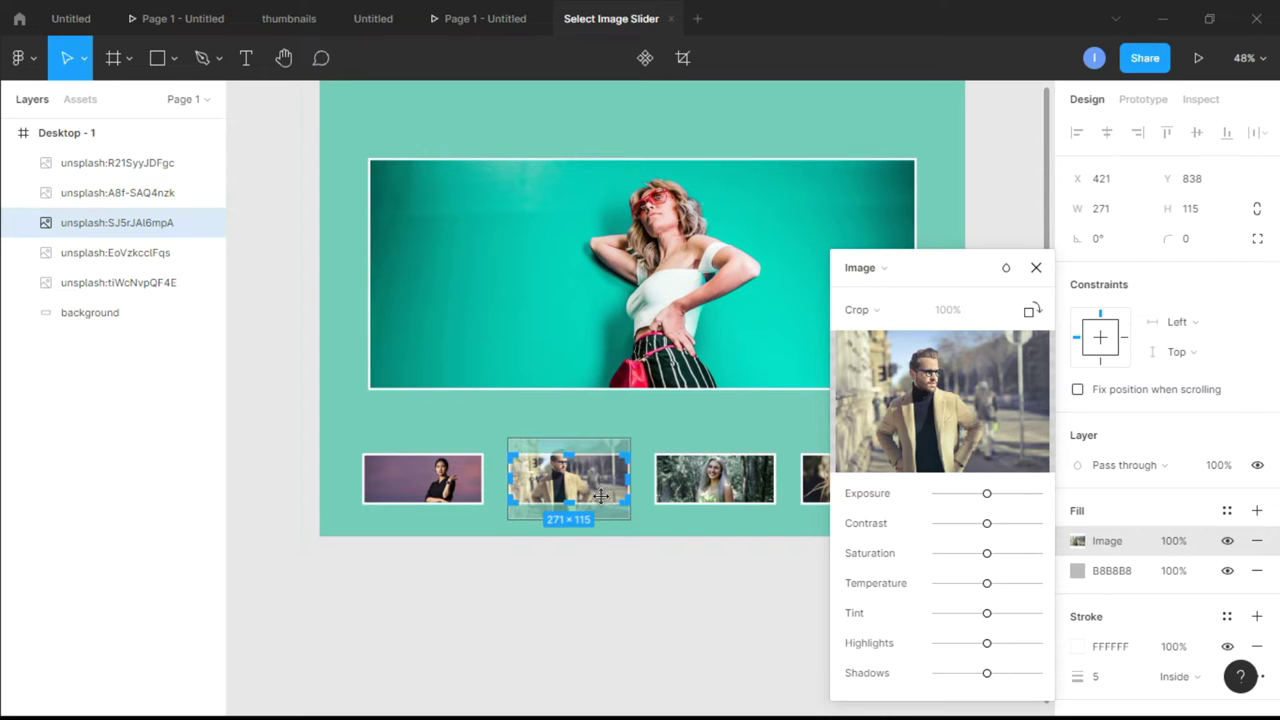
pyautogui.hotkey('shift', 'Down')
pyautogui.hotkey('shift', 'Down')
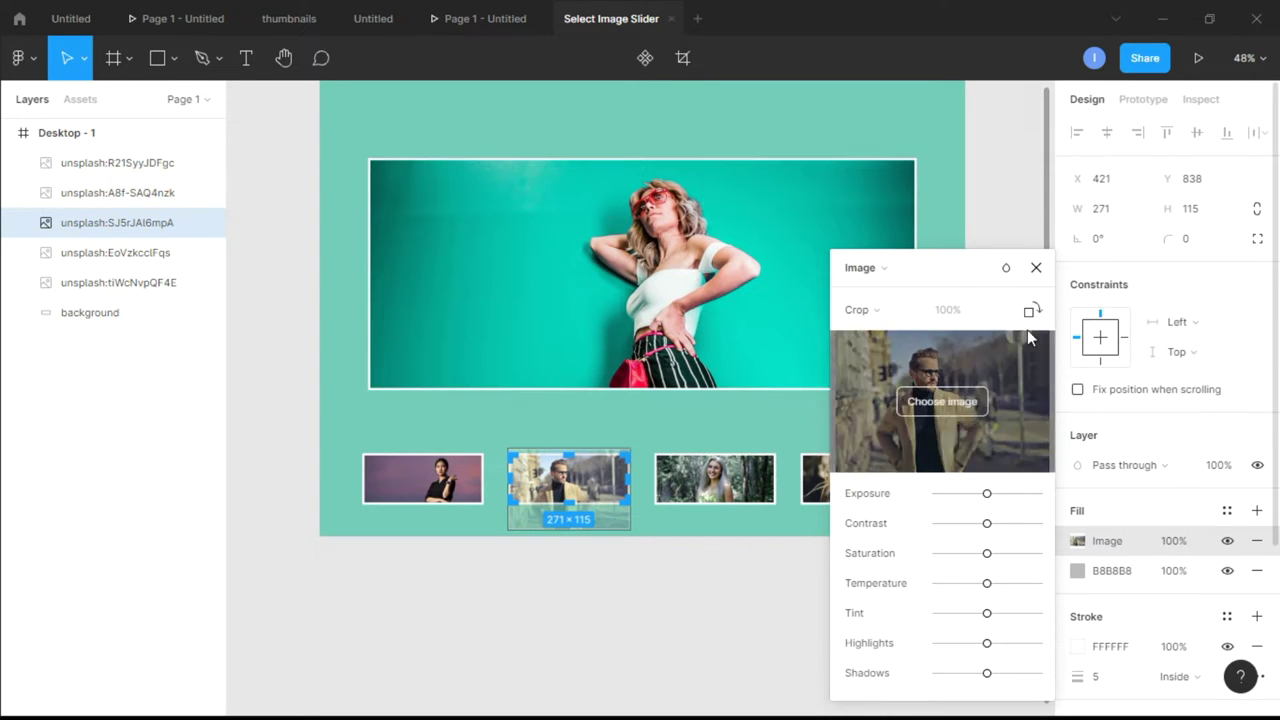
pyautogui.click(1036, 267)
# Step: Crop the fourth thumbnail's blonde-woman photo to frame her face
pyautogui.click(905, 480)
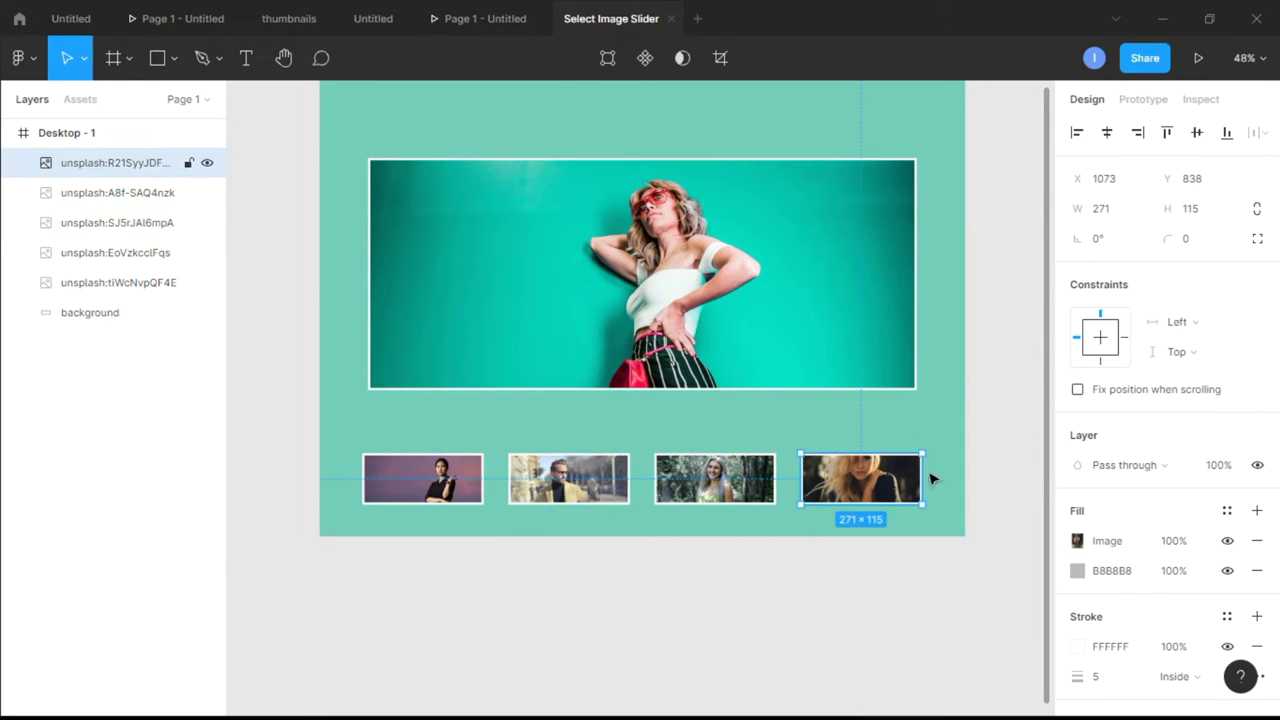
pyautogui.click(1097, 541)
pyautogui.click(868, 309)
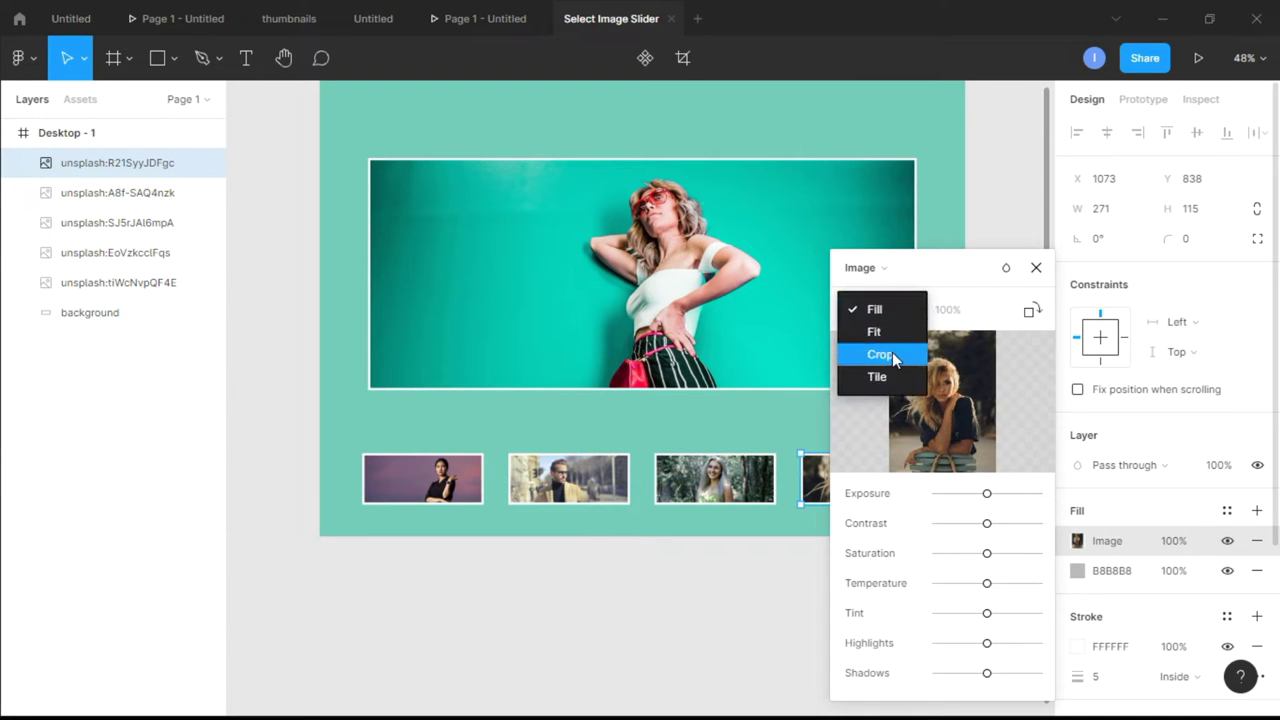
pyautogui.click(892, 354)
pyautogui.moveTo(960, 258); pyautogui.dragTo(1118, 197)
pyautogui.moveTo(866, 498); pyautogui.dragTo(867, 504)
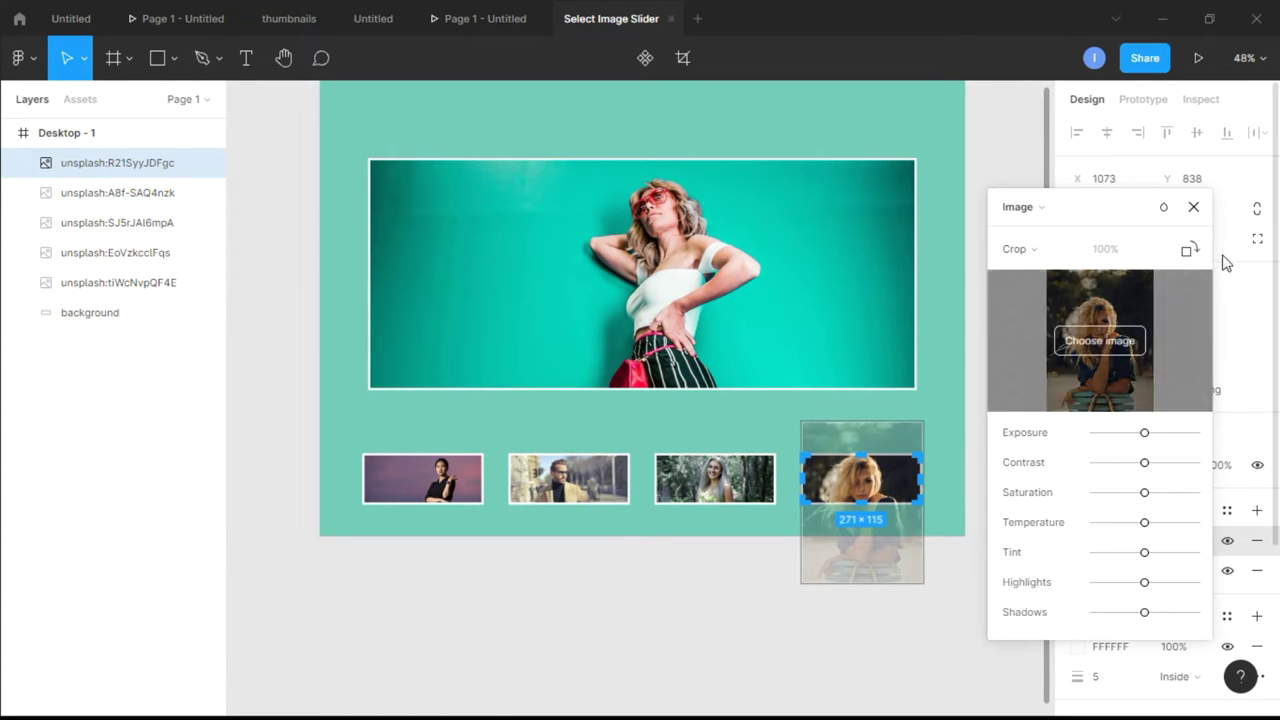
pyautogui.click(1193, 207)
pyautogui.click(1008, 397)
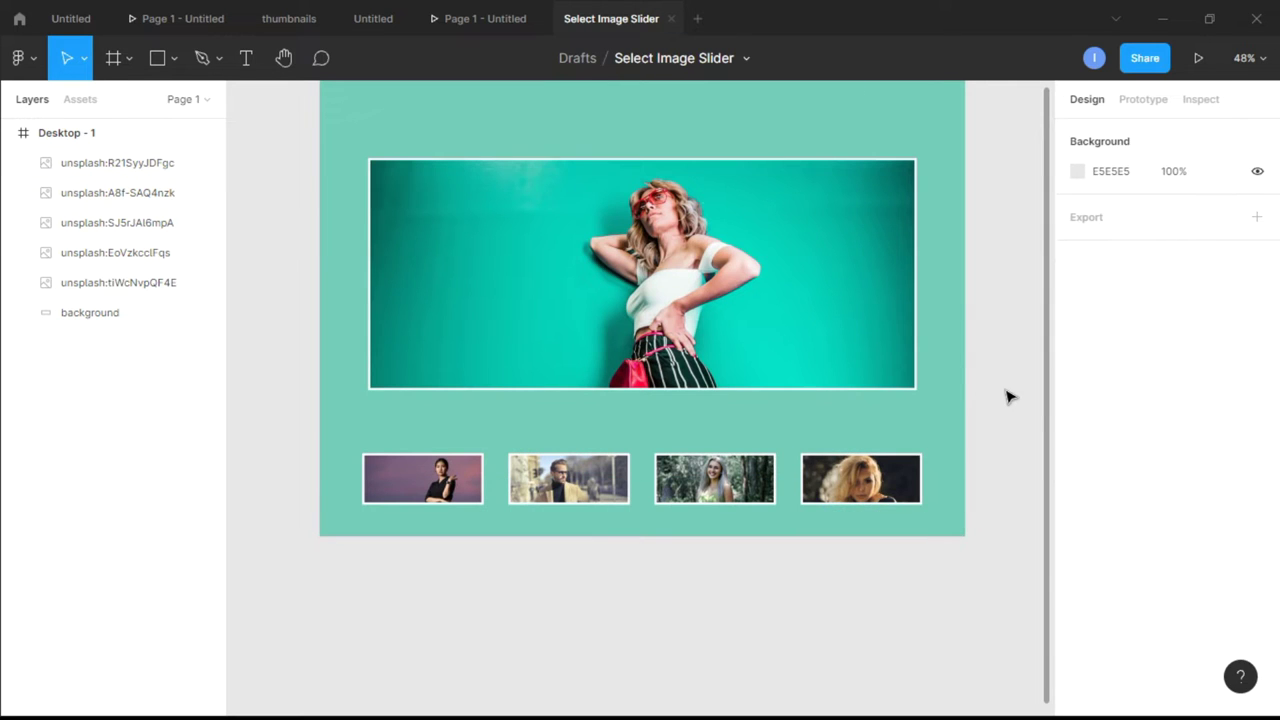
# Step: Draw a 96×96 square inside Desktop - 1 at the main image's left edge
pyautogui.scroll(3, 1035, 413)
pyautogui.scroll(-4, 1035, 413)
pyautogui.scroll(1, 1035, 413)
pyautogui.scroll(1, 1035, 413)
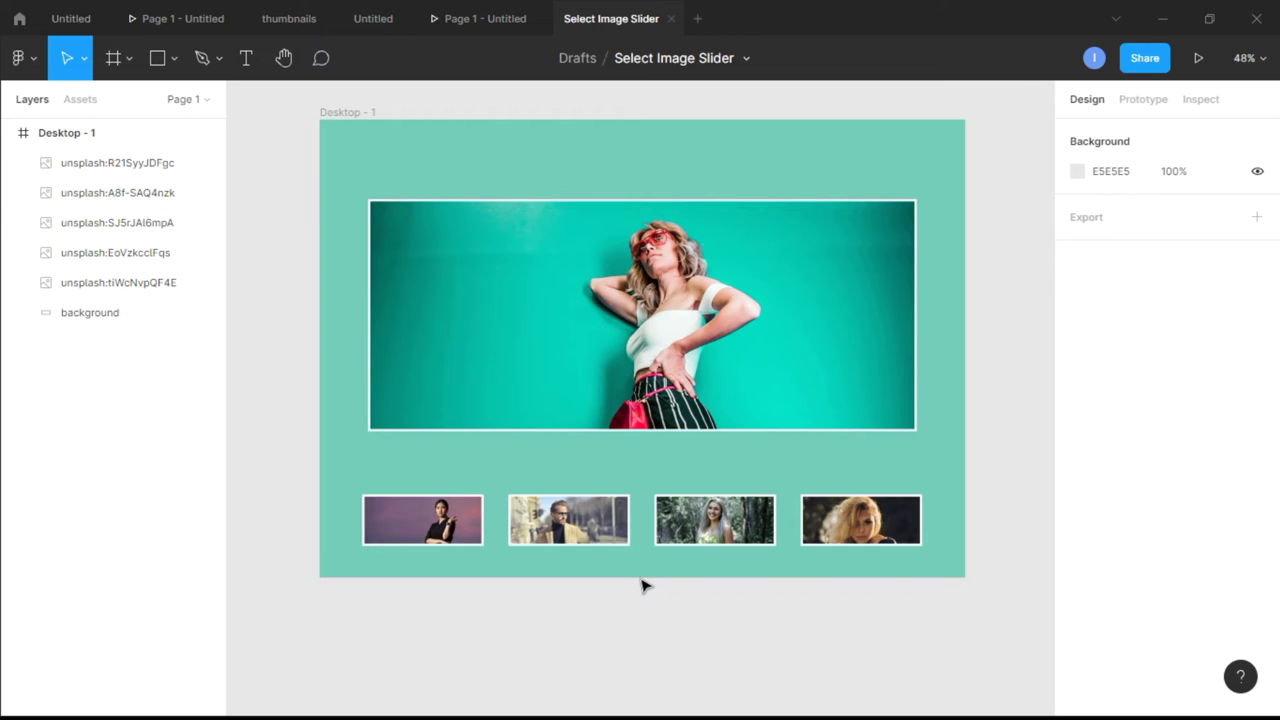
pyautogui.click(173, 59)
pyautogui.click(155, 104)
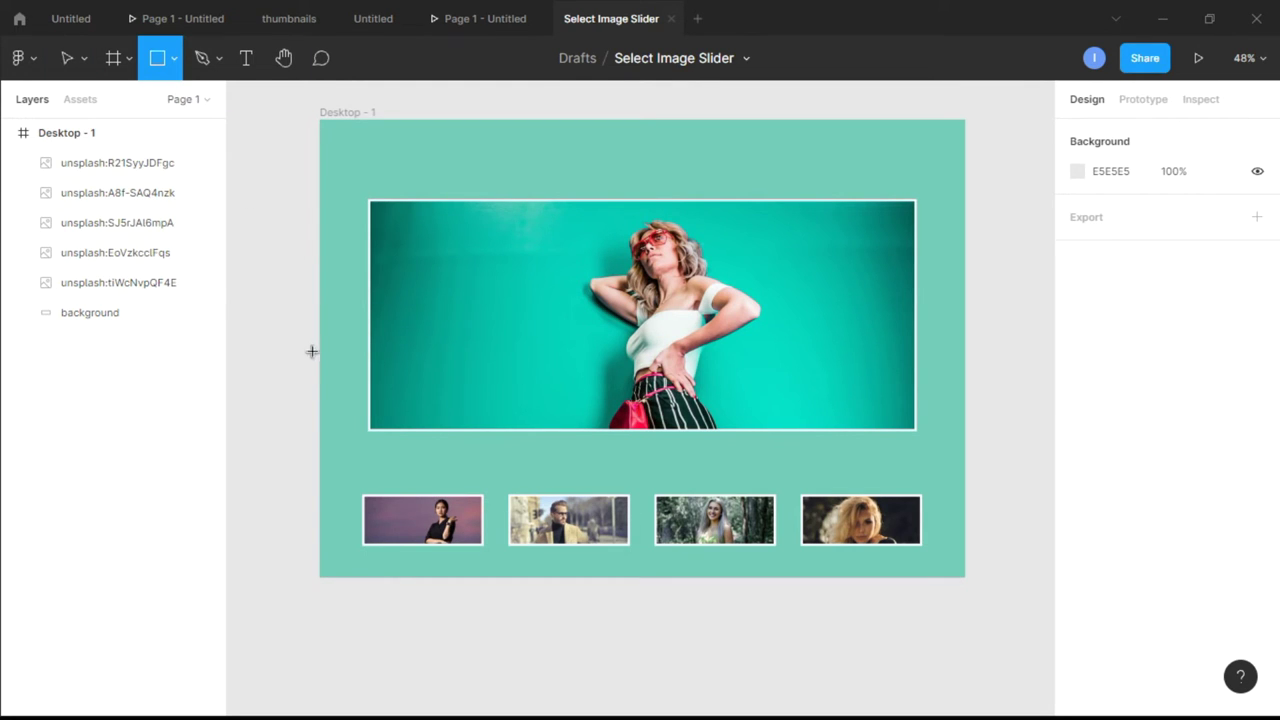
pyautogui.moveTo(264, 313)
pyautogui.mouseDown()
pyautogui.moveTo(309, 350)
pyautogui.moveTo(363, 328)
pyautogui.mouseUp()
pyautogui.click(328, 329)
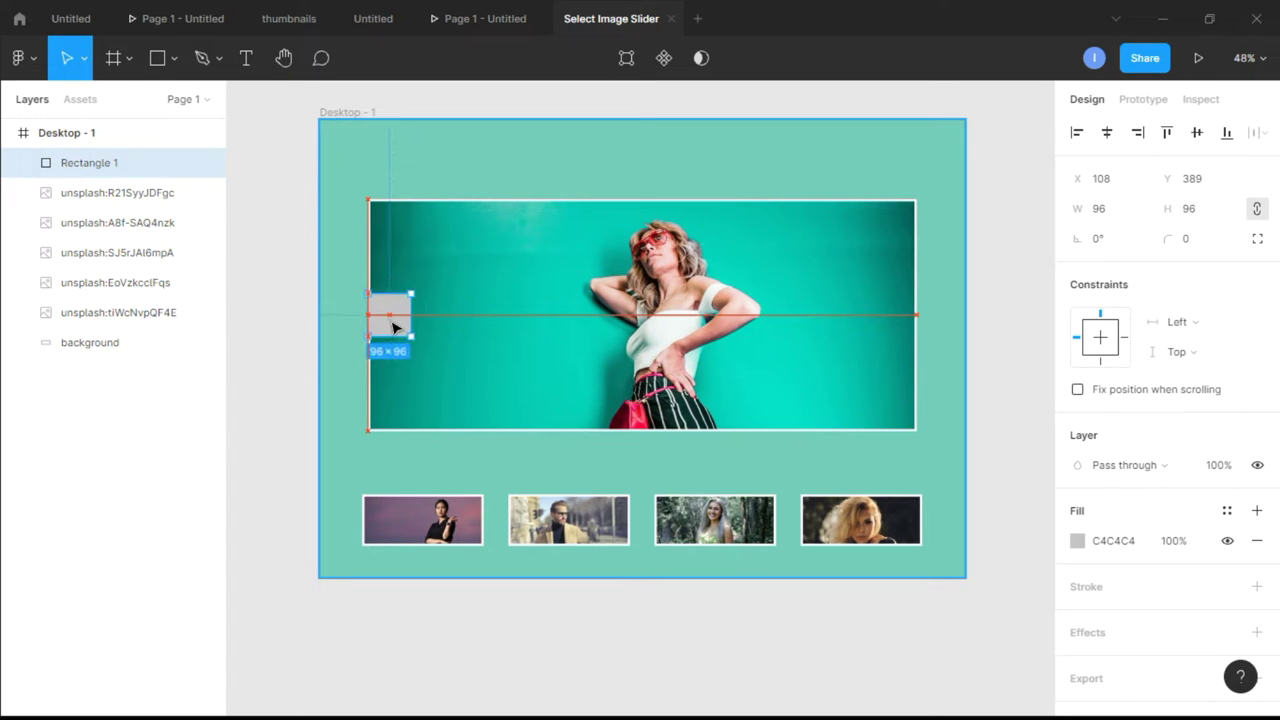
pyautogui.moveTo(393, 328); pyautogui.dragTo(392, 326)
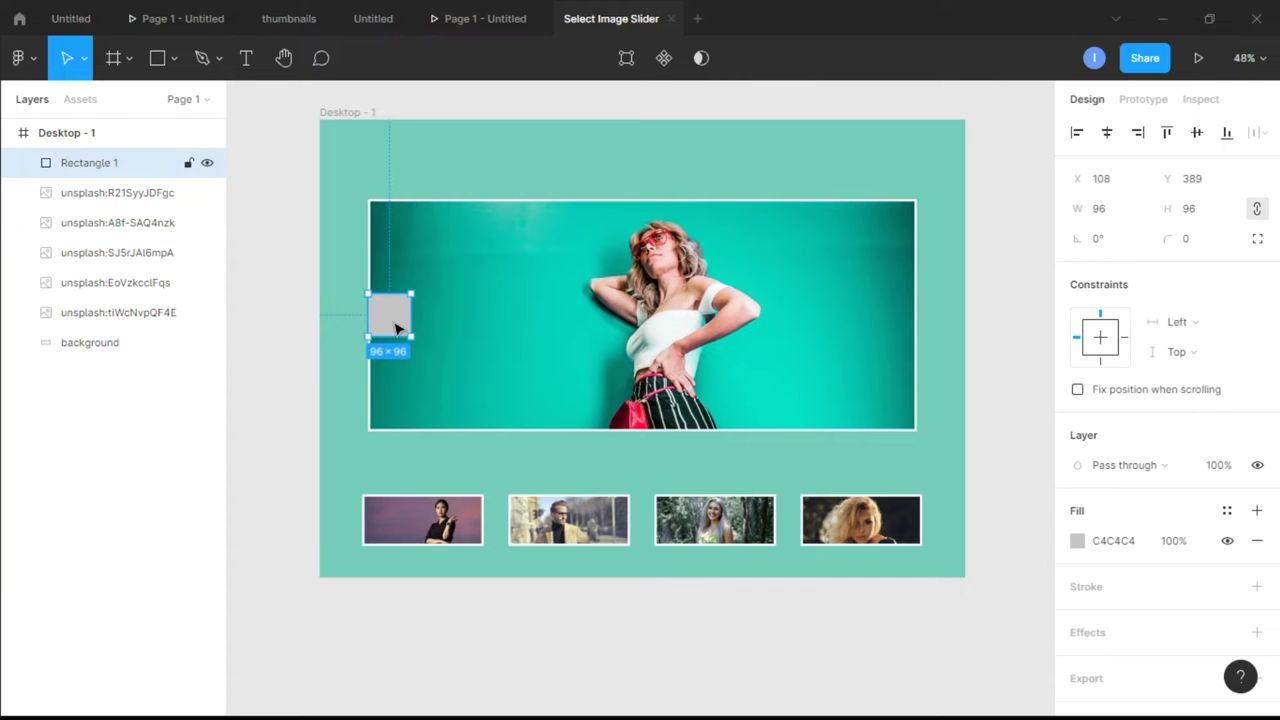
pyautogui.click(283, 309)
# Step: Nudge the square with the arrow keys to settle it at X 113
pyautogui.scroll(4, 395, 315)
pyautogui.scroll(1, 395, 315)
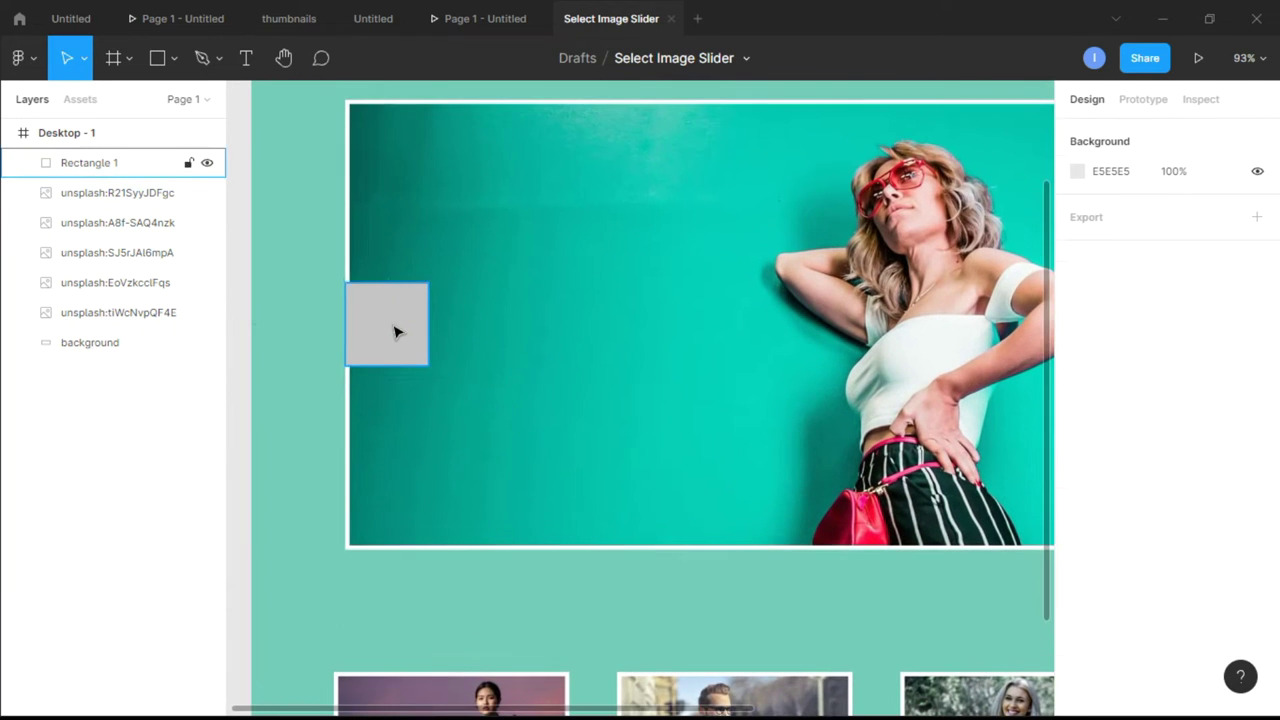
pyautogui.click(395, 328)
pyautogui.press('alt')
pyautogui.press('Right')
pyautogui.press('Right')
pyautogui.press('Right')
pyautogui.press('Right')
pyautogui.press('Right')
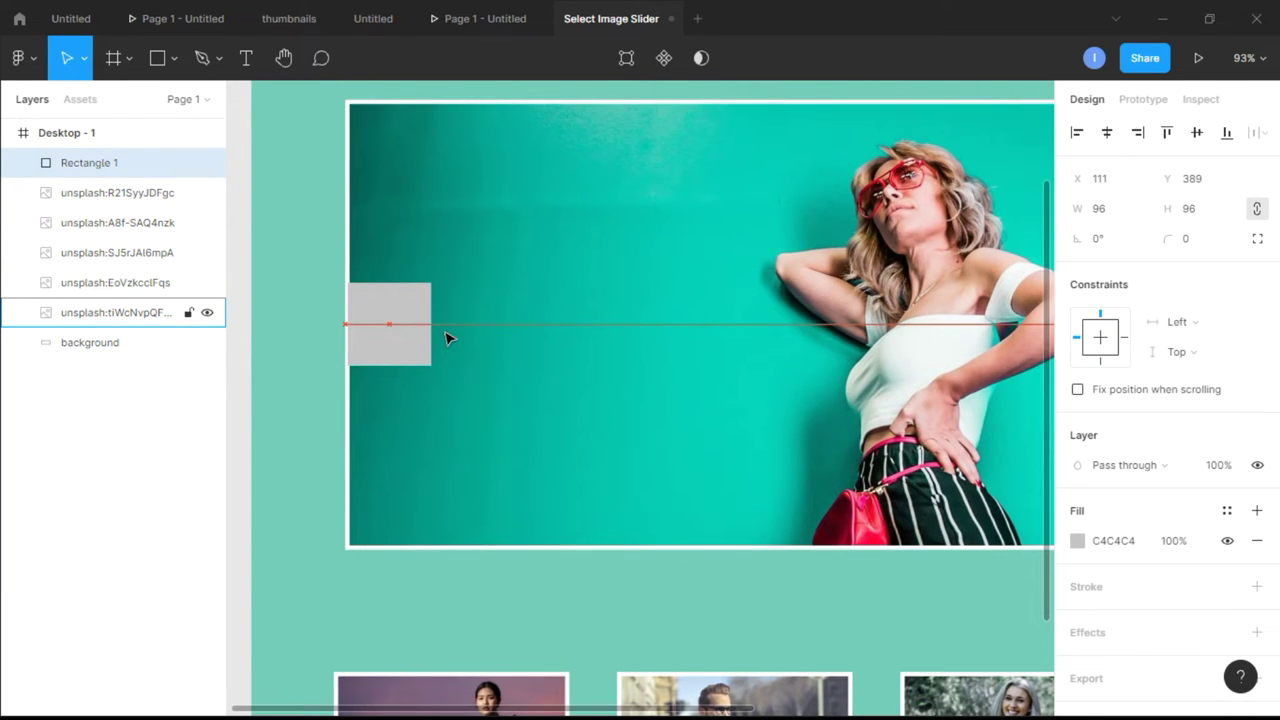
pyautogui.press('Left')
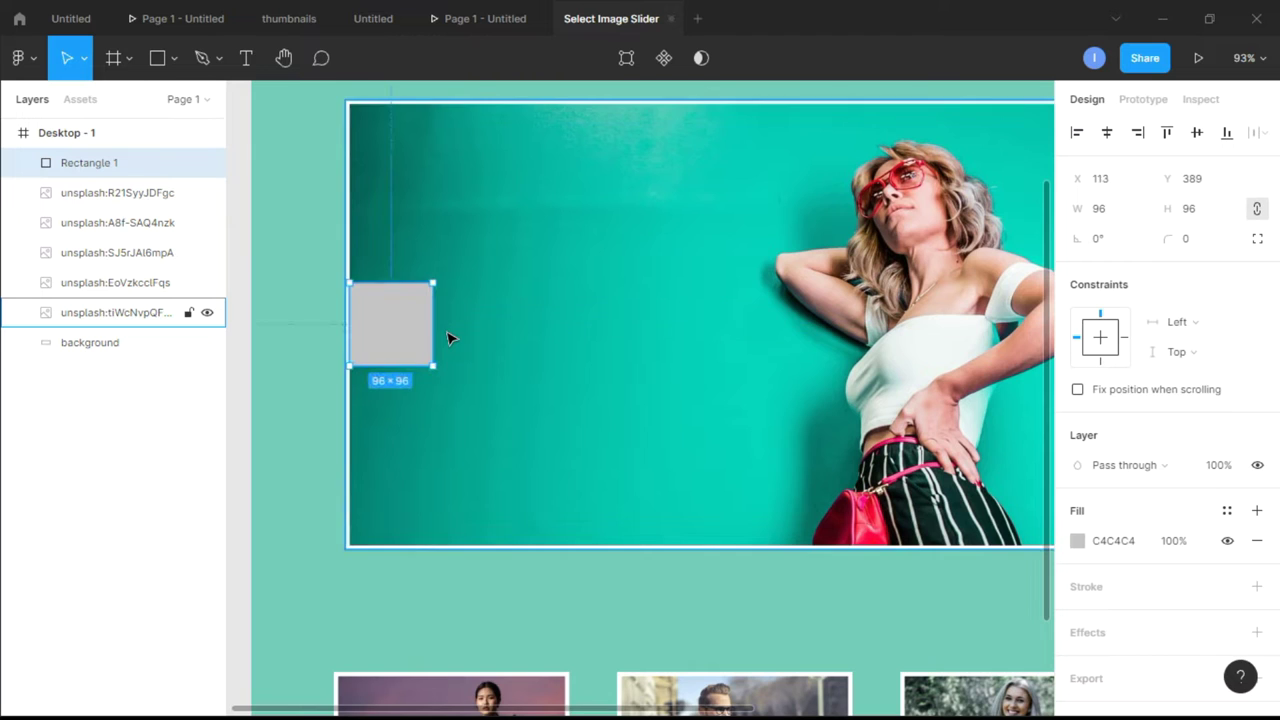
pyautogui.click(297, 311)
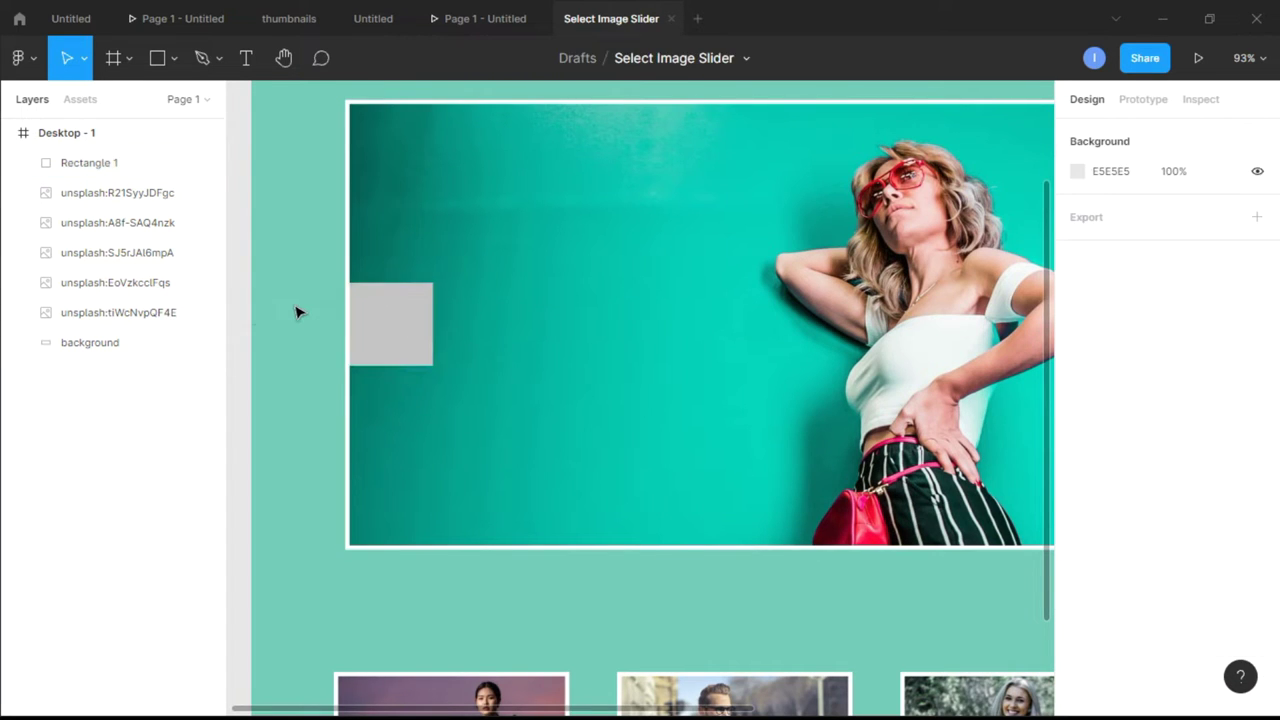
# Step: Fill the square with orange D05610
pyautogui.click(414, 349)
pyautogui.scroll(-1, 1114, 457)
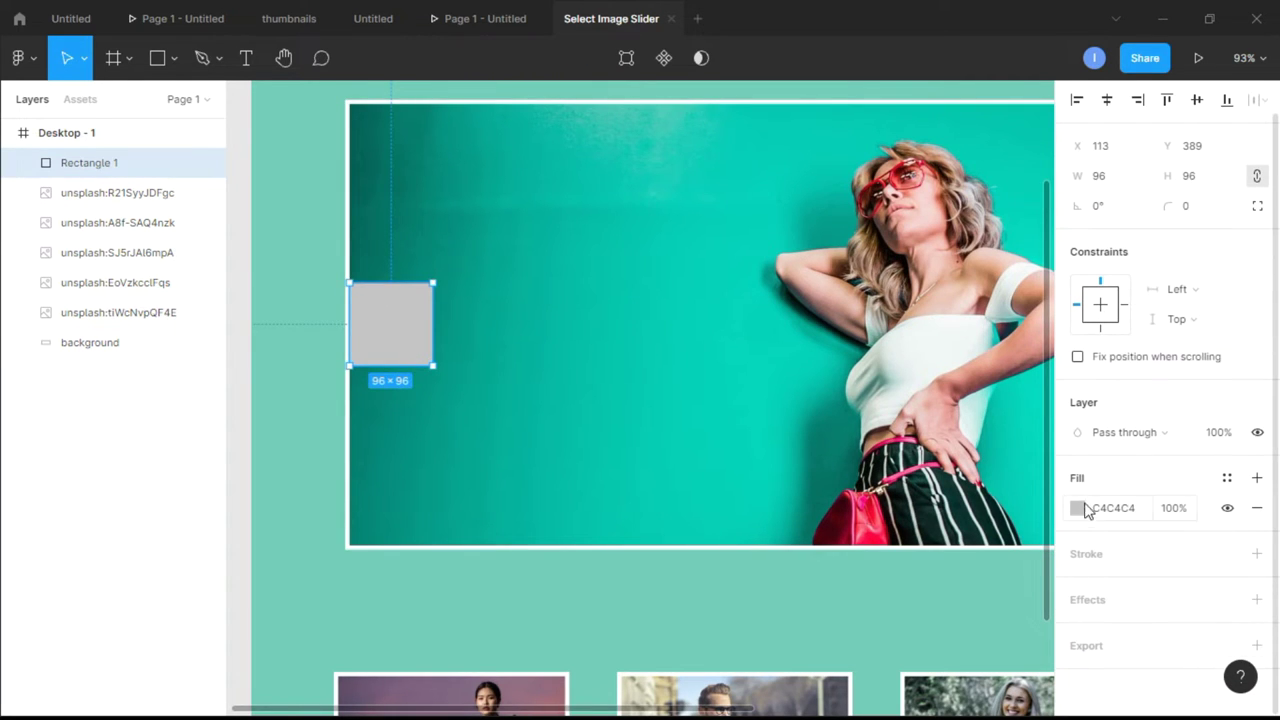
pyautogui.click(1077, 508)
pyautogui.click(896, 494)
pyautogui.moveTo(950, 395); pyautogui.dragTo(1034, 287)
pyautogui.click(1036, 228)
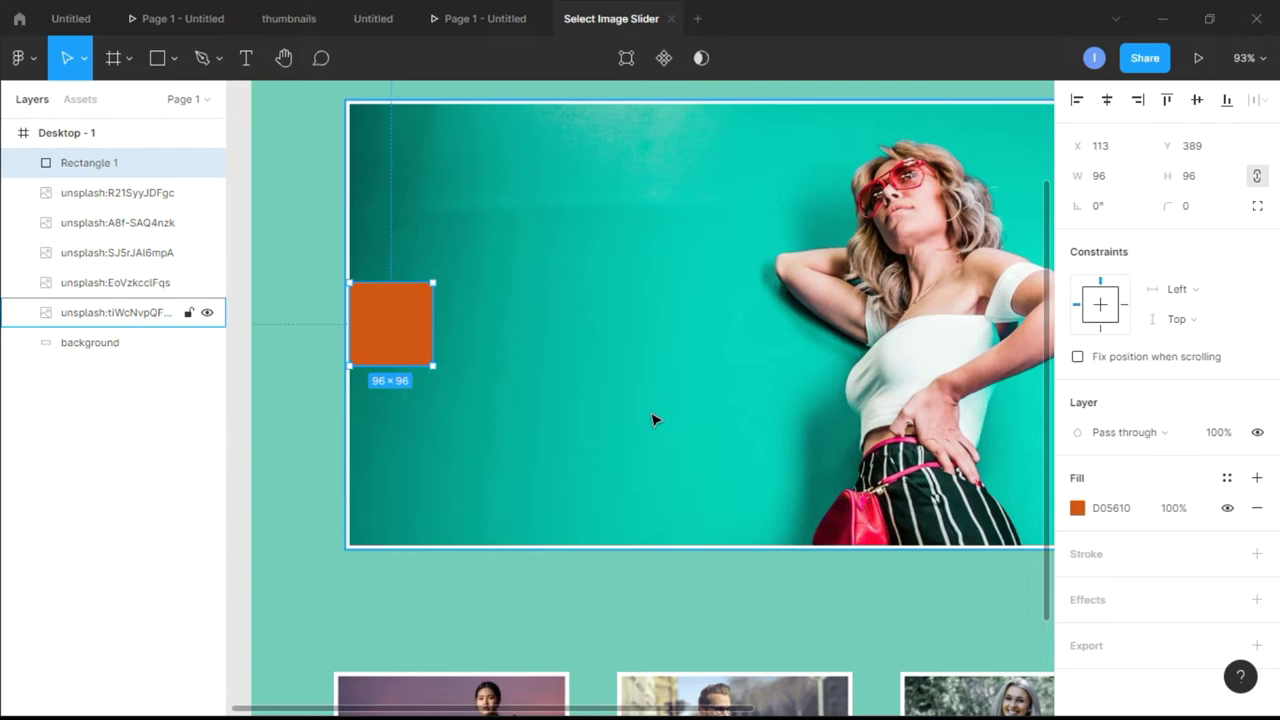
pyautogui.scroll(-5, 643, 422)
# Step: Insert the sharp navigate-next chevron from the Iconify plugin onto the canvas
pyautogui.rightClick(295, 447)
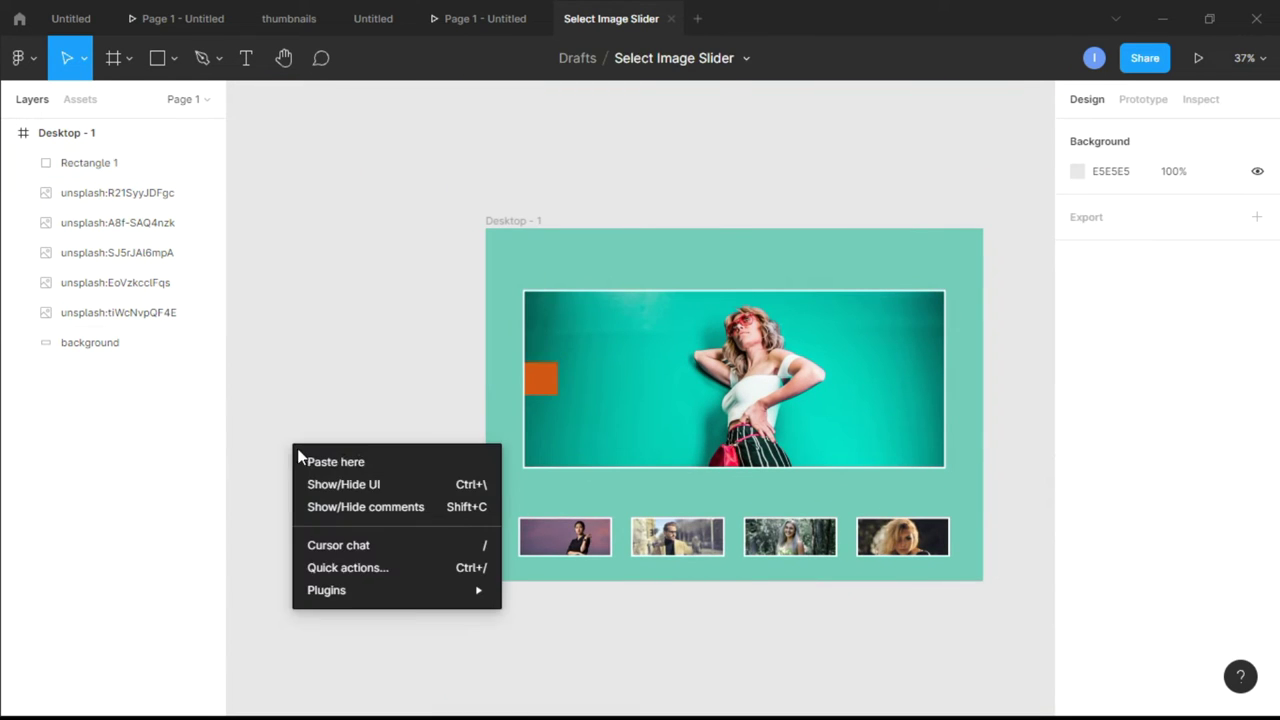
pyautogui.moveTo(388, 596)
pyautogui.scroll(-5, 640, 580)
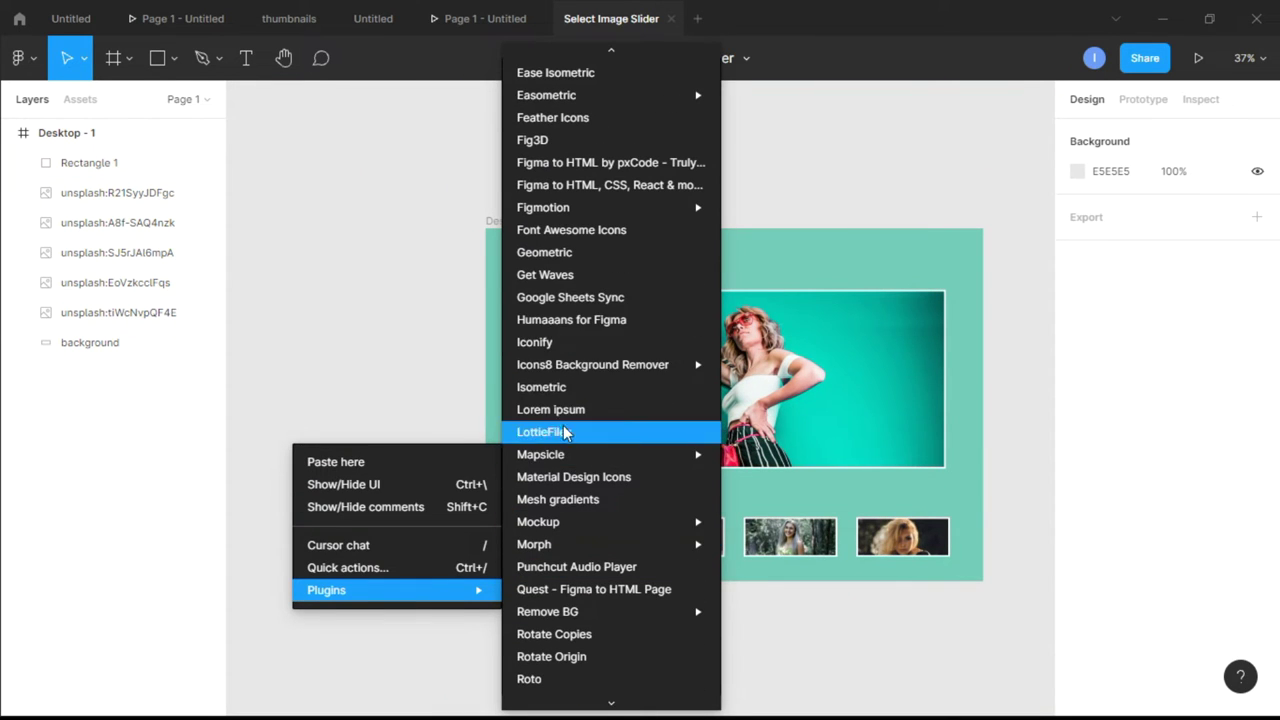
pyautogui.click(585, 343)
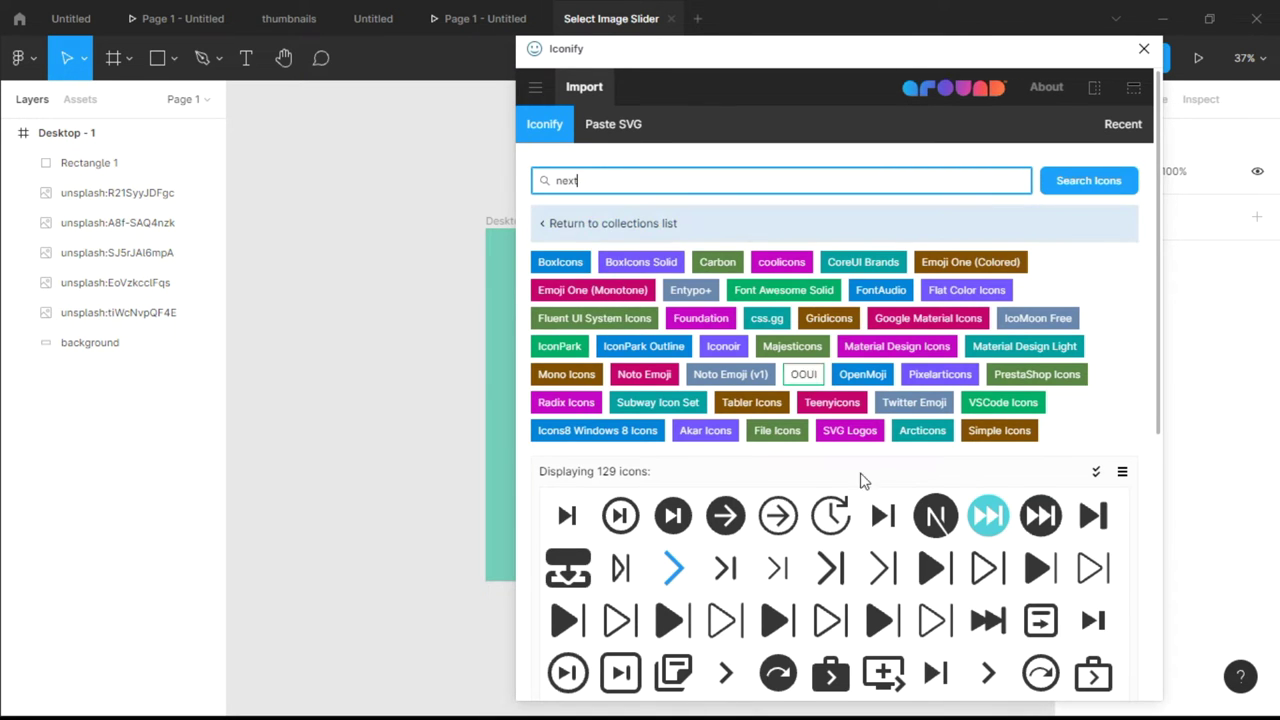
pyautogui.scroll(-4, 864, 481)
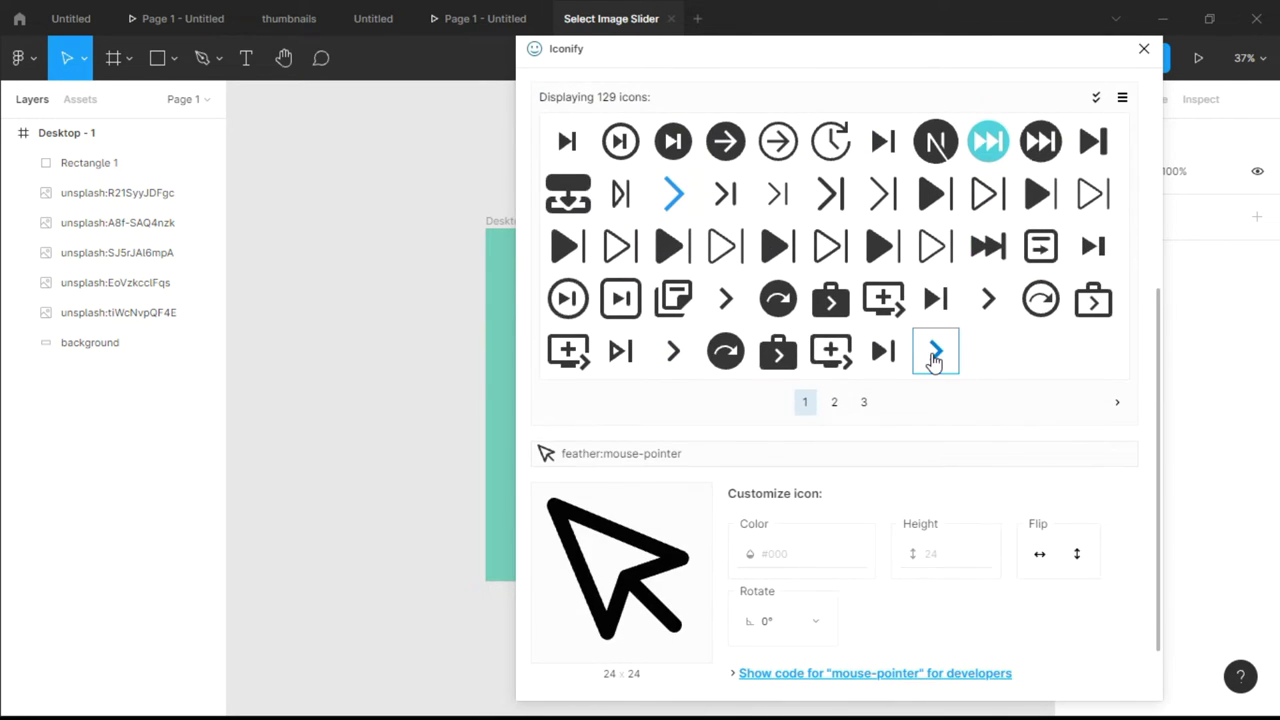
pyautogui.moveTo(936, 362); pyautogui.dragTo(404, 424)
pyautogui.click(1144, 50)
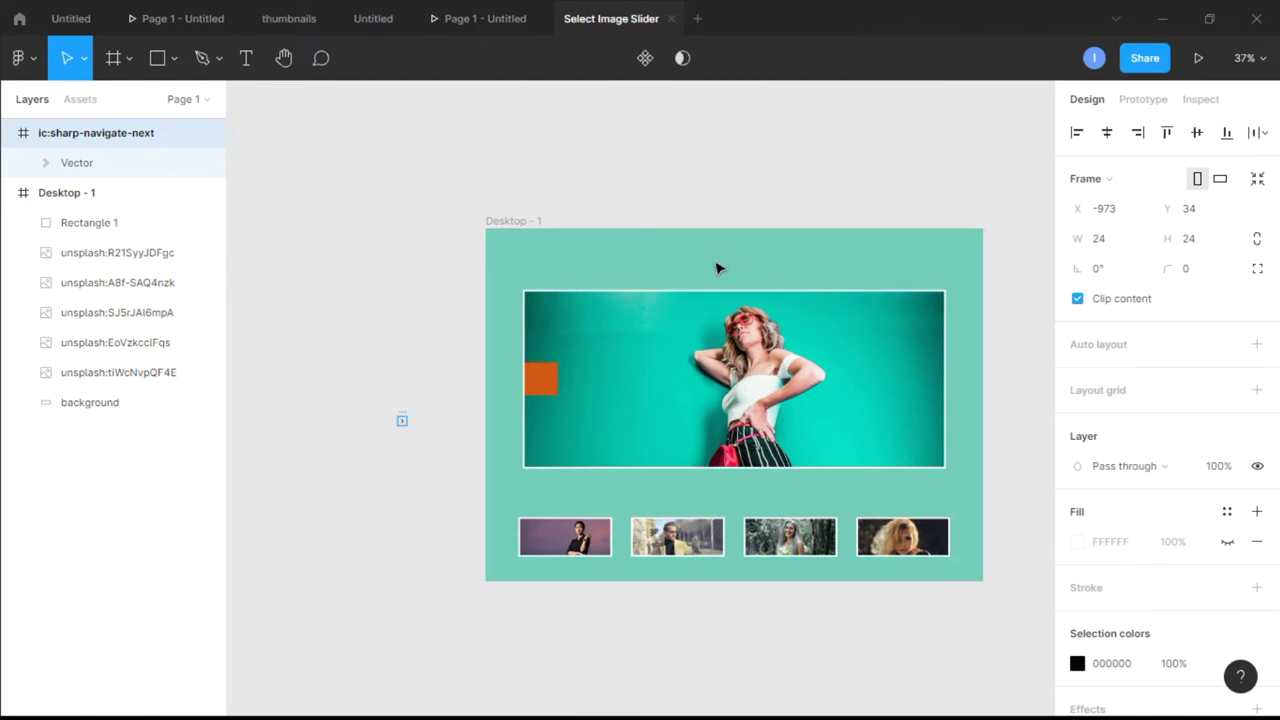
# Step: Move the Vector out of its ic:sharp-navigate-next frame and delete the empty frame
pyautogui.click(91, 160)
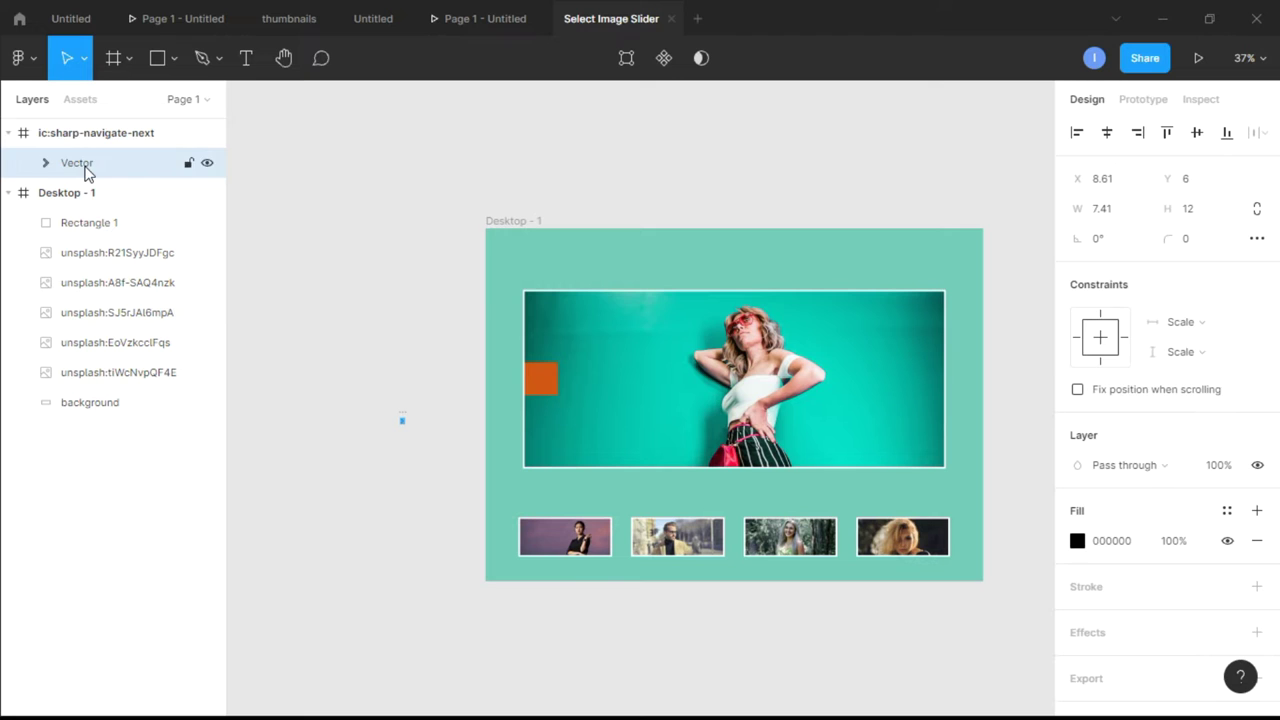
pyautogui.moveTo(88, 168); pyautogui.dragTo(75, 124)
pyautogui.click(88, 165)
pyautogui.press('Delete')
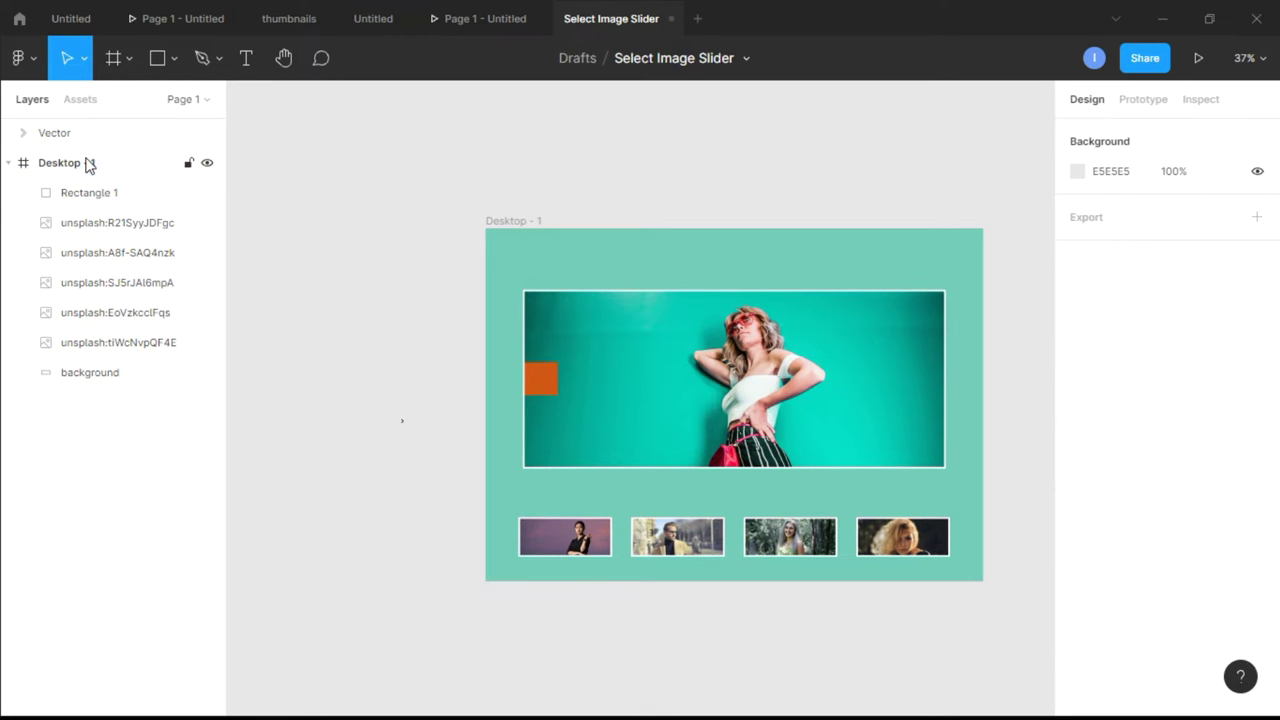
# Step: Enlarge the chevron to 64×104 and move it onto the teal frame's left edge
pyautogui.scroll(5, 418, 434)
pyautogui.click(386, 412)
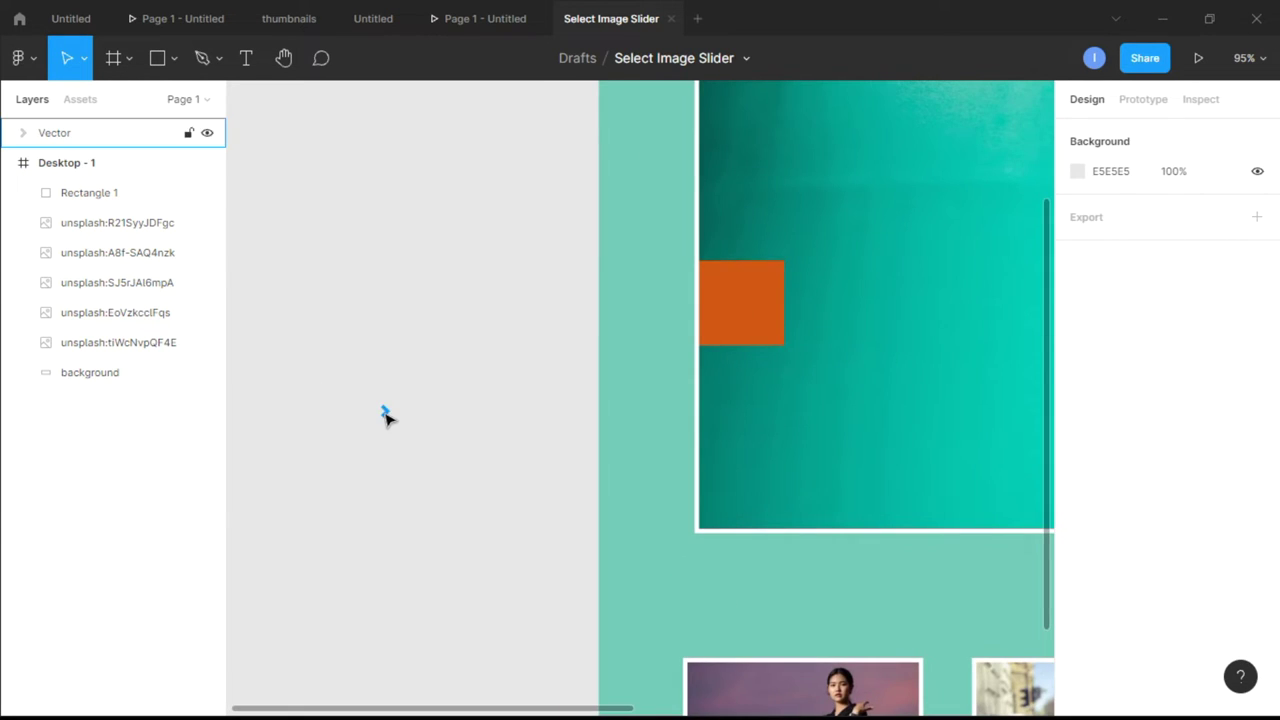
pyautogui.moveTo(390, 418); pyautogui.dragTo(446, 501)
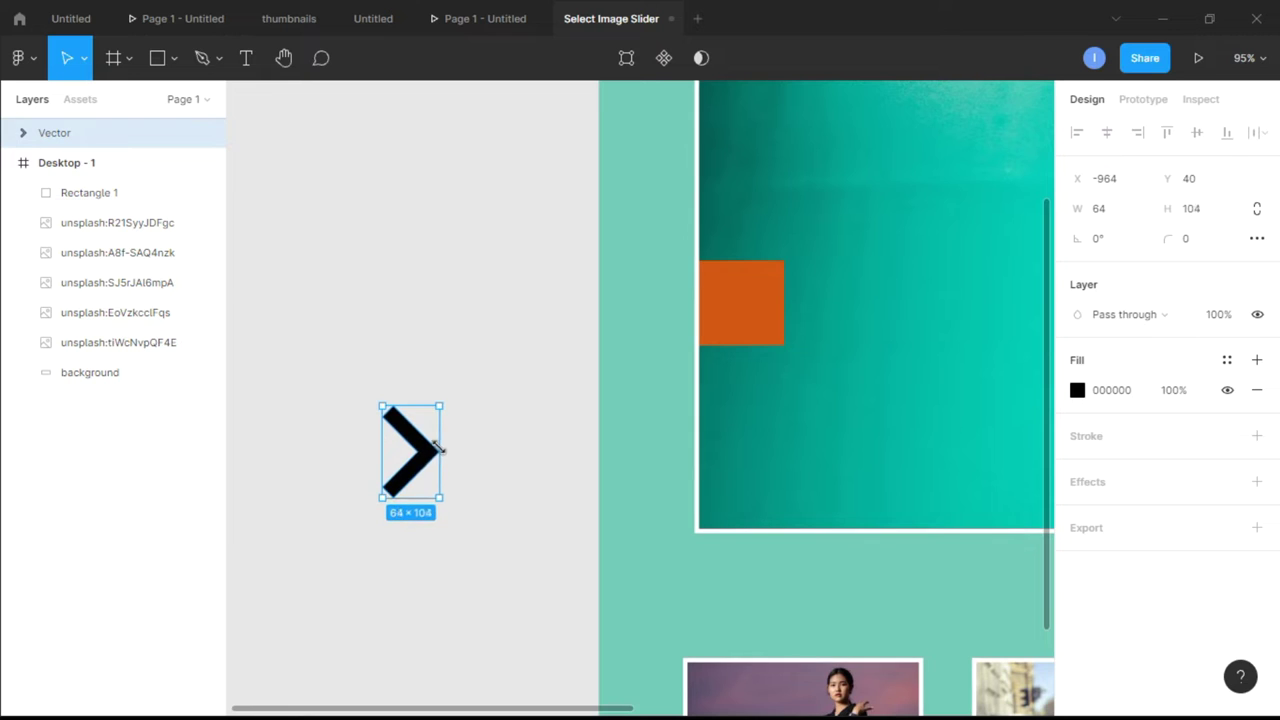
pyautogui.moveTo(431, 446); pyautogui.dragTo(778, 322)
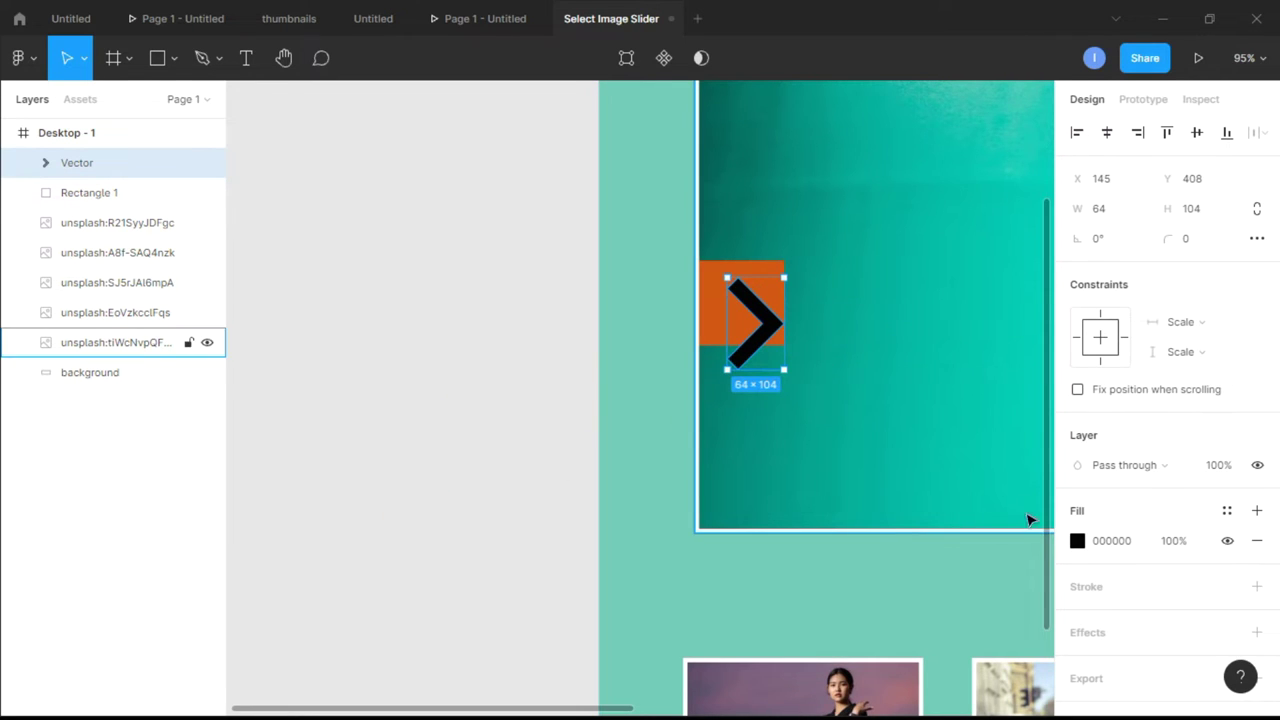
# Step: Make the chevron white (FFFFFF) and rotate it 180° to point left
pyautogui.click(1076, 540)
pyautogui.moveTo(829, 471); pyautogui.dragTo(805, 240)
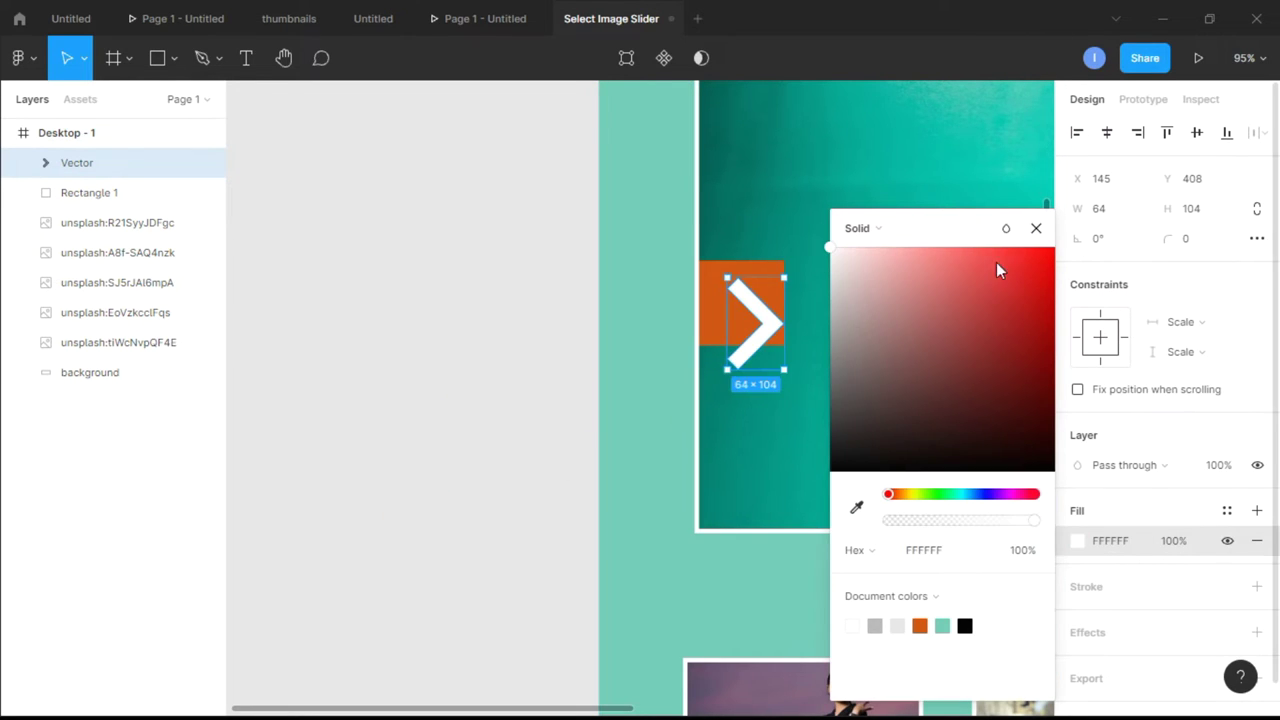
pyautogui.click(1036, 228)
pyautogui.scroll(3, 877, 283)
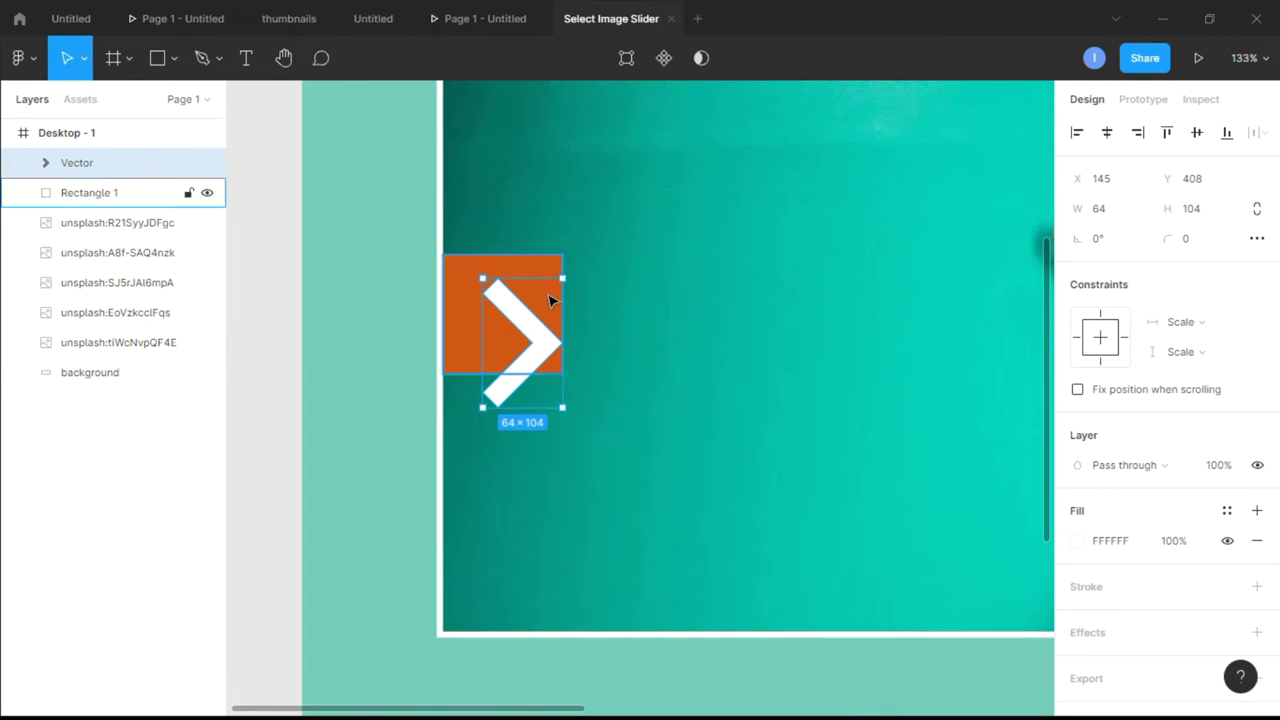
pyautogui.click(1110, 252)
pyautogui.write('180')
pyautogui.press('Return')
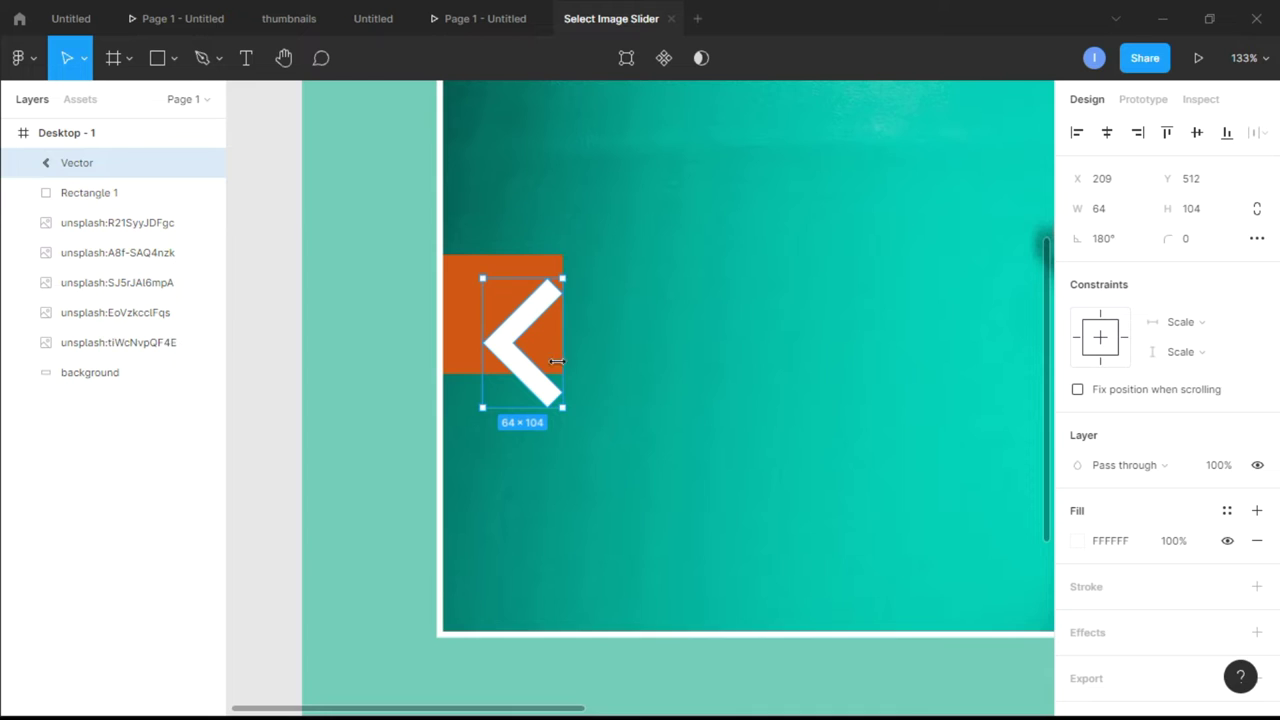
# Step: Resize the chevron down to 31×51
pyautogui.moveTo(563, 407); pyautogui.dragTo(504, 337)
pyautogui.scroll(-5, 543, 411)
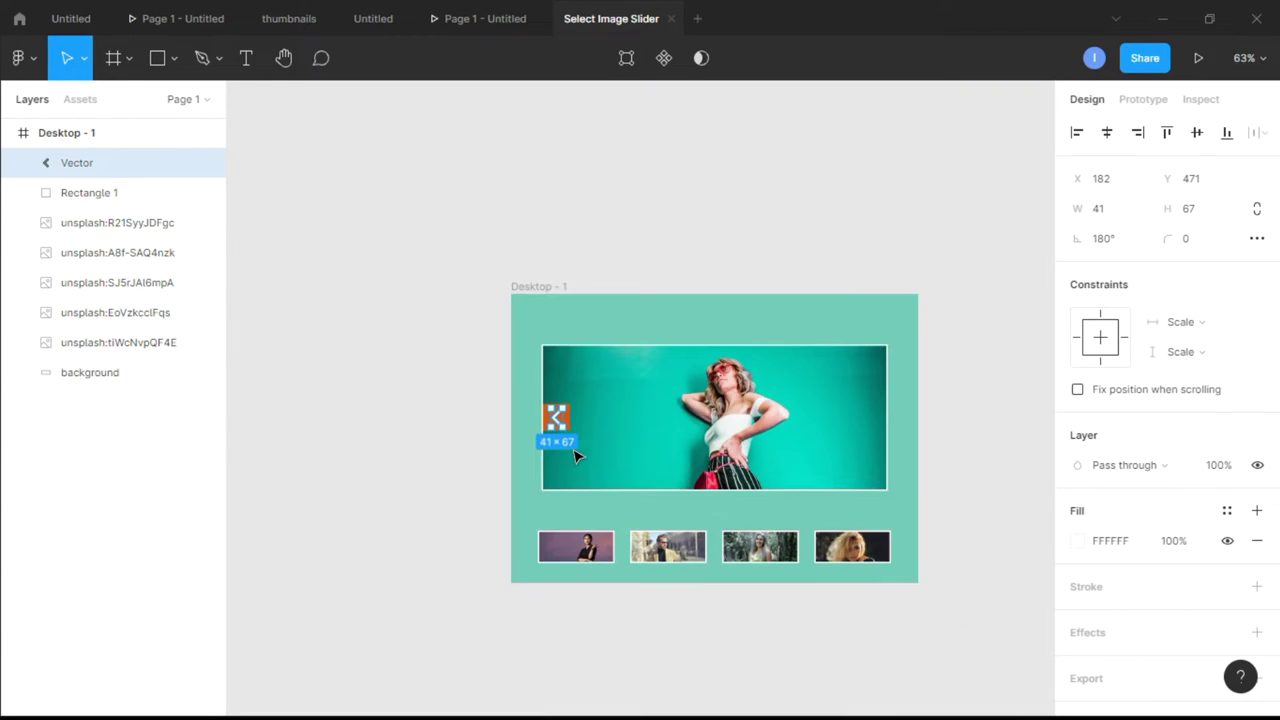
pyautogui.scroll(10, 575, 455)
pyautogui.moveTo(511, 178); pyautogui.dragTo(469, 238)
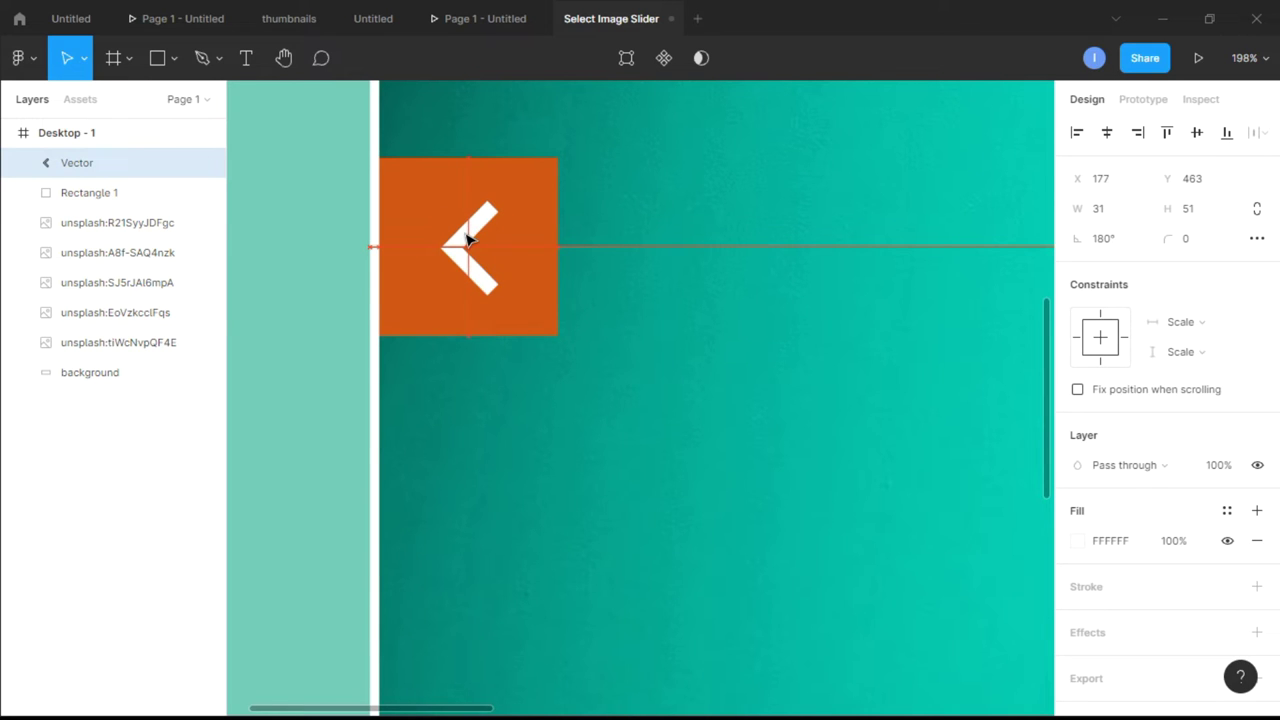
# Step: Duplicate the orange square and chevron onto the main image's right edge, flush with it
pyautogui.click(611, 374)
pyautogui.scroll(-4, 612, 376)
pyautogui.scroll(-5, 612, 376)
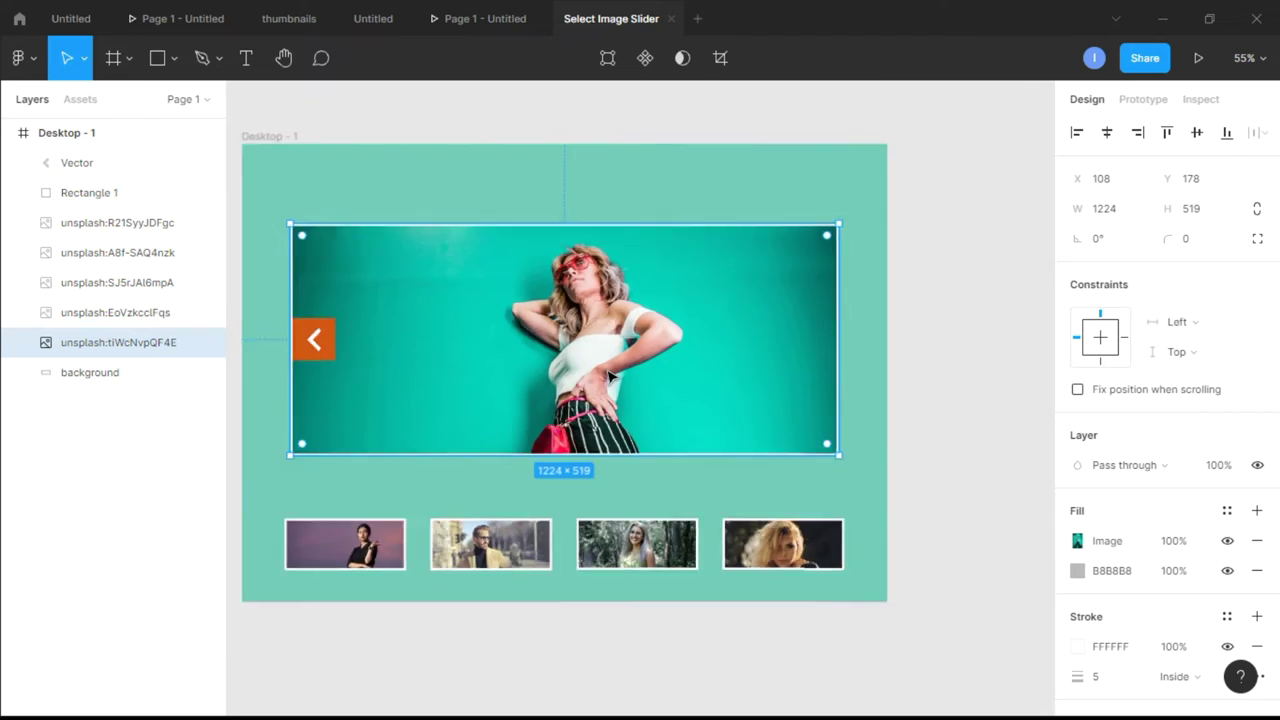
pyautogui.scroll(5, 497, 368)
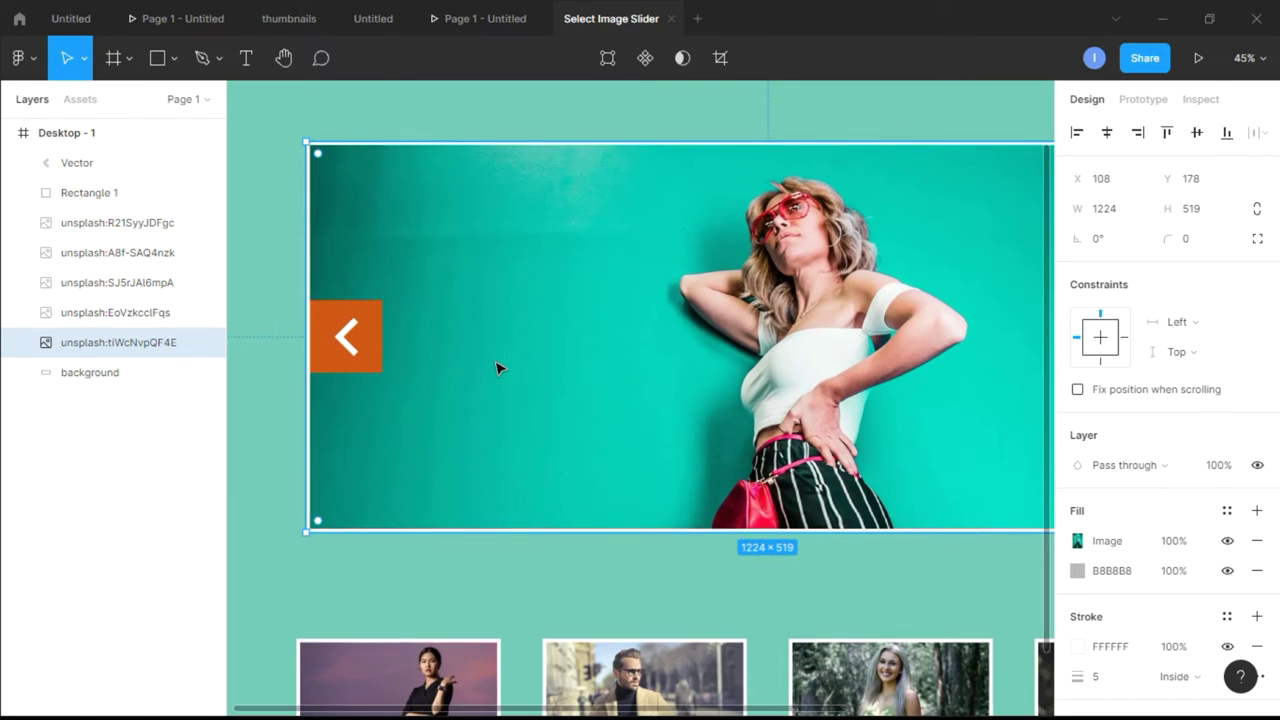
pyautogui.click(370, 321)
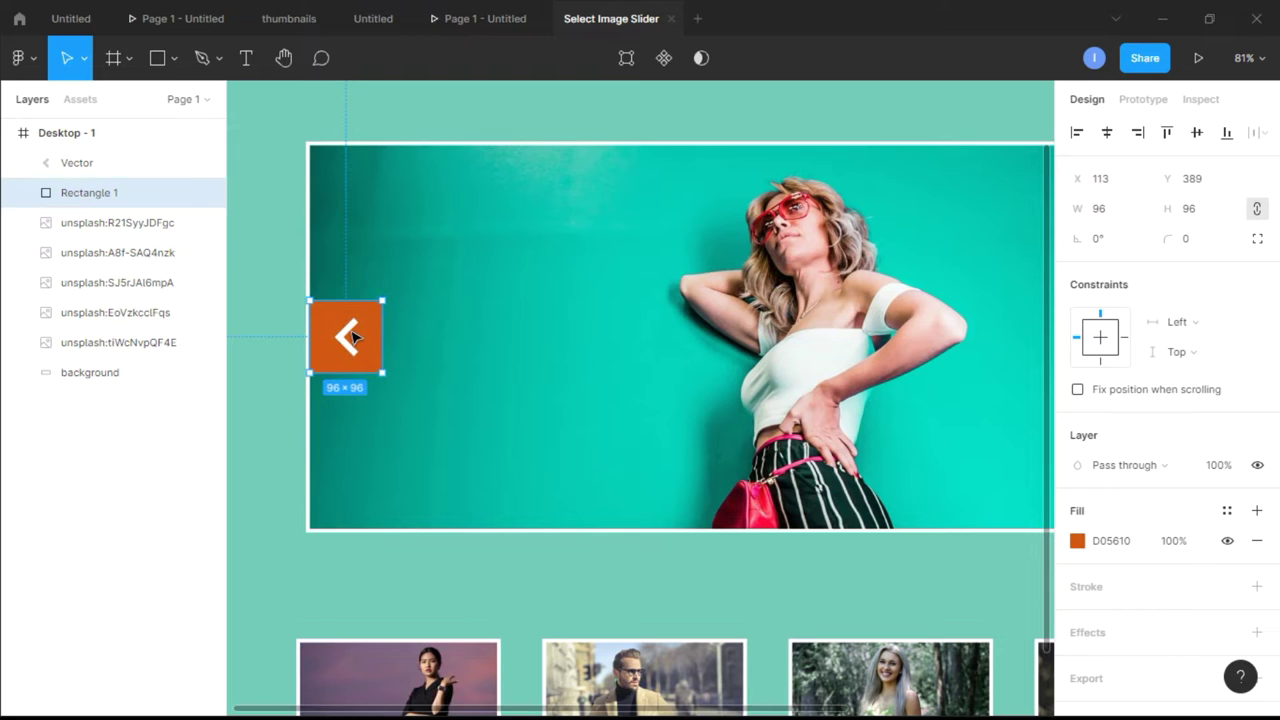
pyautogui.keyDown('shift'); pyautogui.click(353, 337); pyautogui.keyUp('shift')
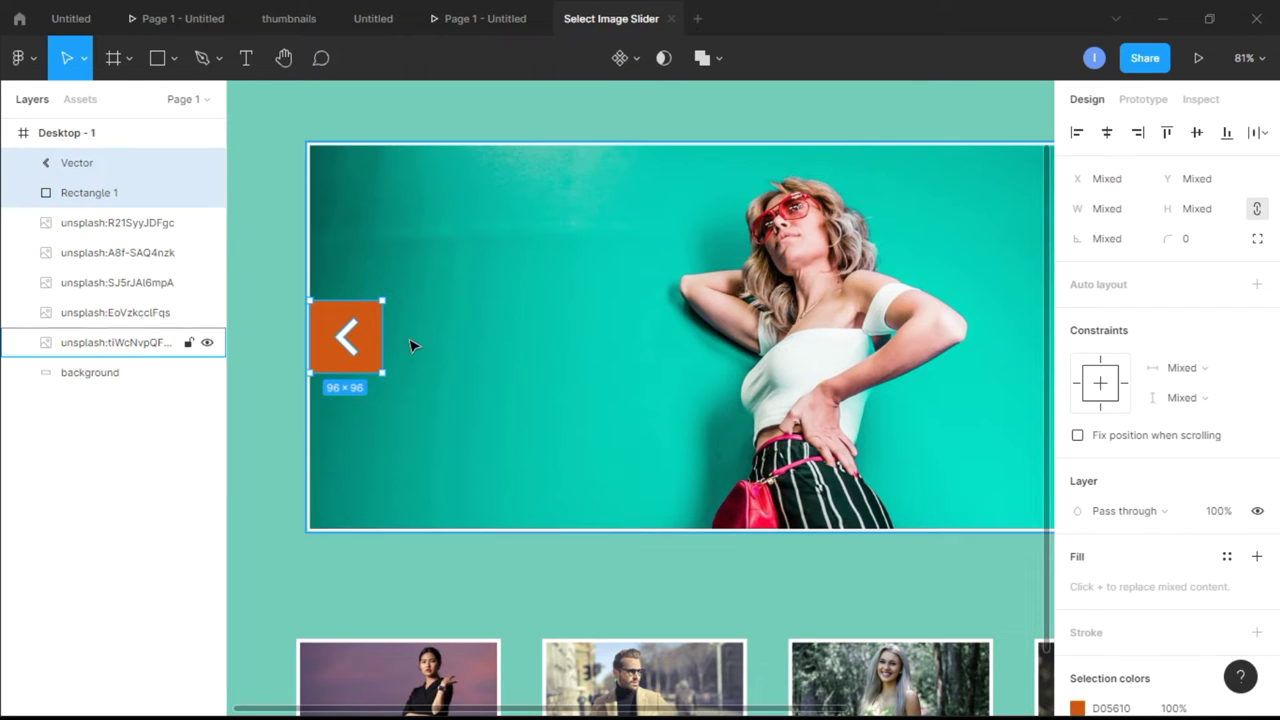
pyautogui.moveTo(370, 349); pyautogui.dragTo(554, 354)
pyautogui.scroll(-2, 634, 346)
pyautogui.hscroll(3, 633, 345)
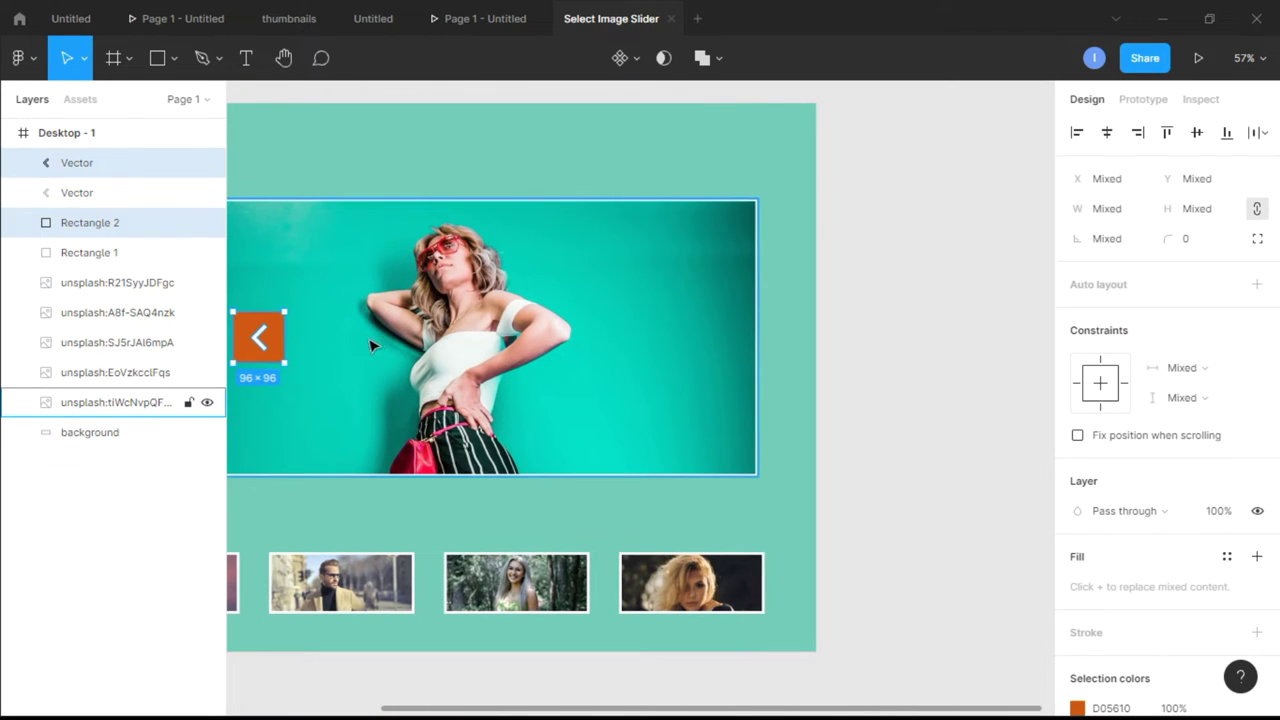
pyautogui.moveTo(273, 336); pyautogui.dragTo(742, 343)
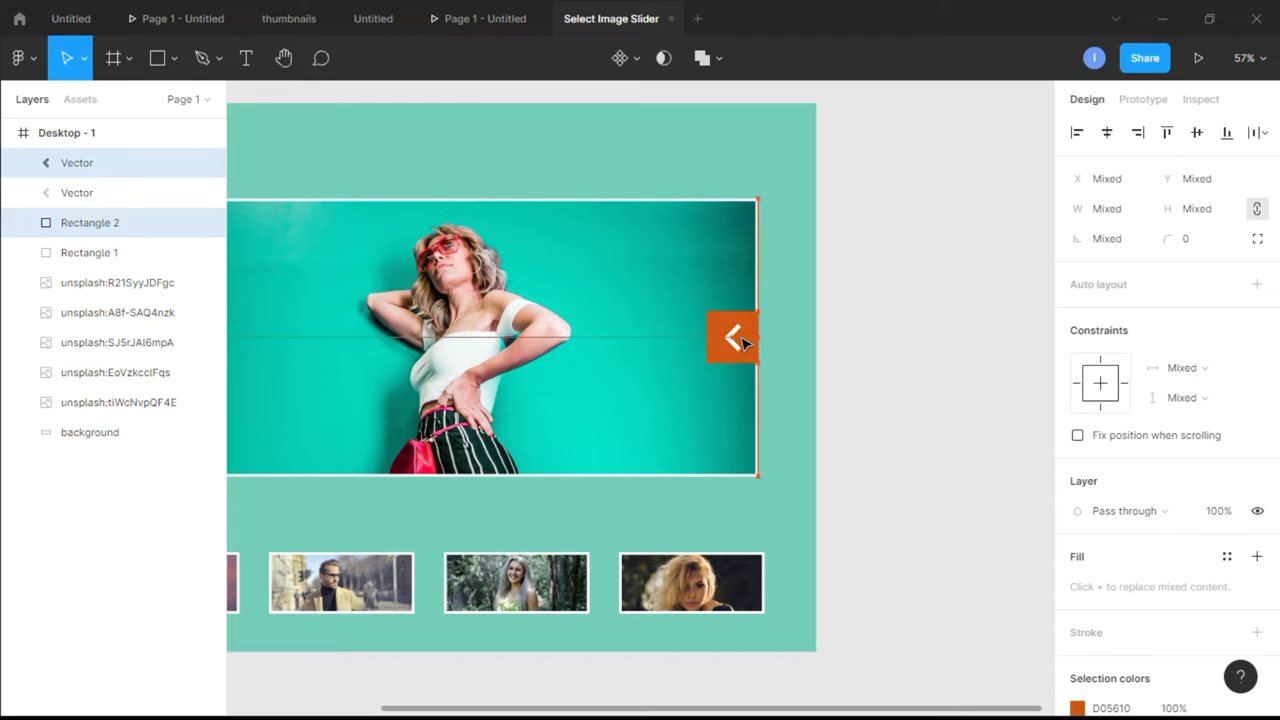
pyautogui.scroll(5, 766, 330)
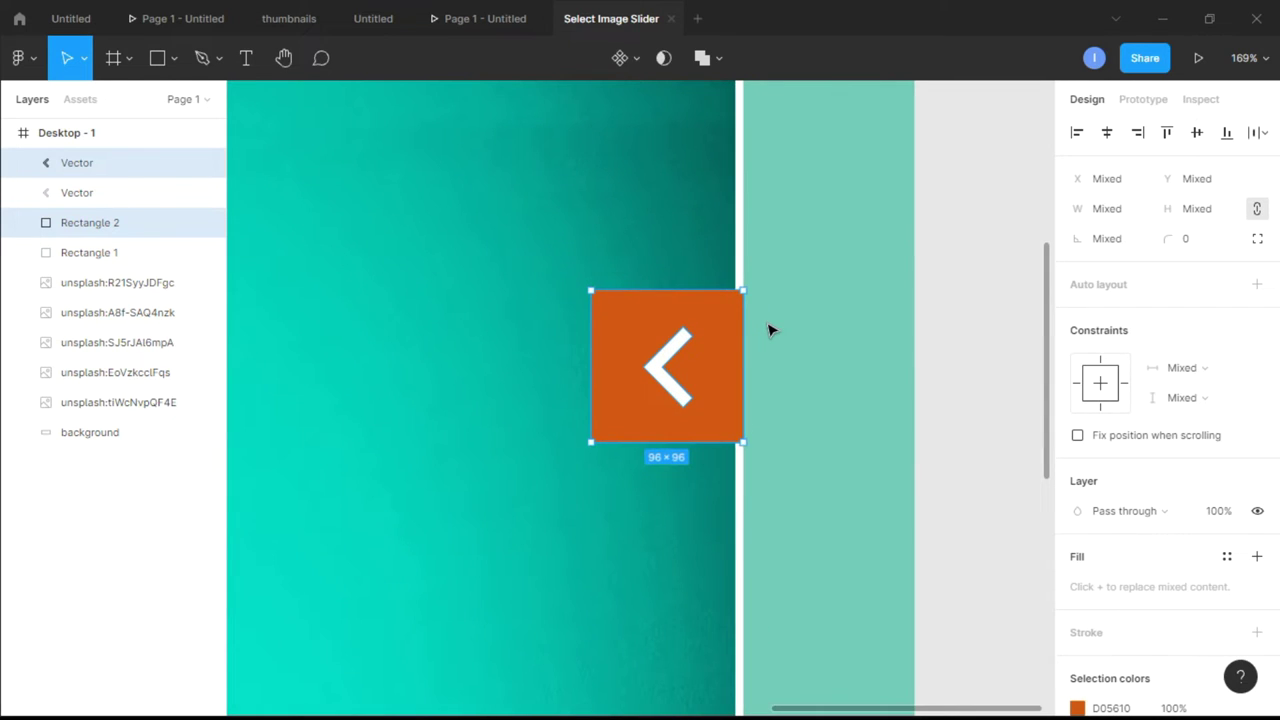
pyautogui.press('Left')
pyautogui.press('Left')
pyautogui.press('Left')
pyautogui.press('Left')
pyautogui.press('Left')
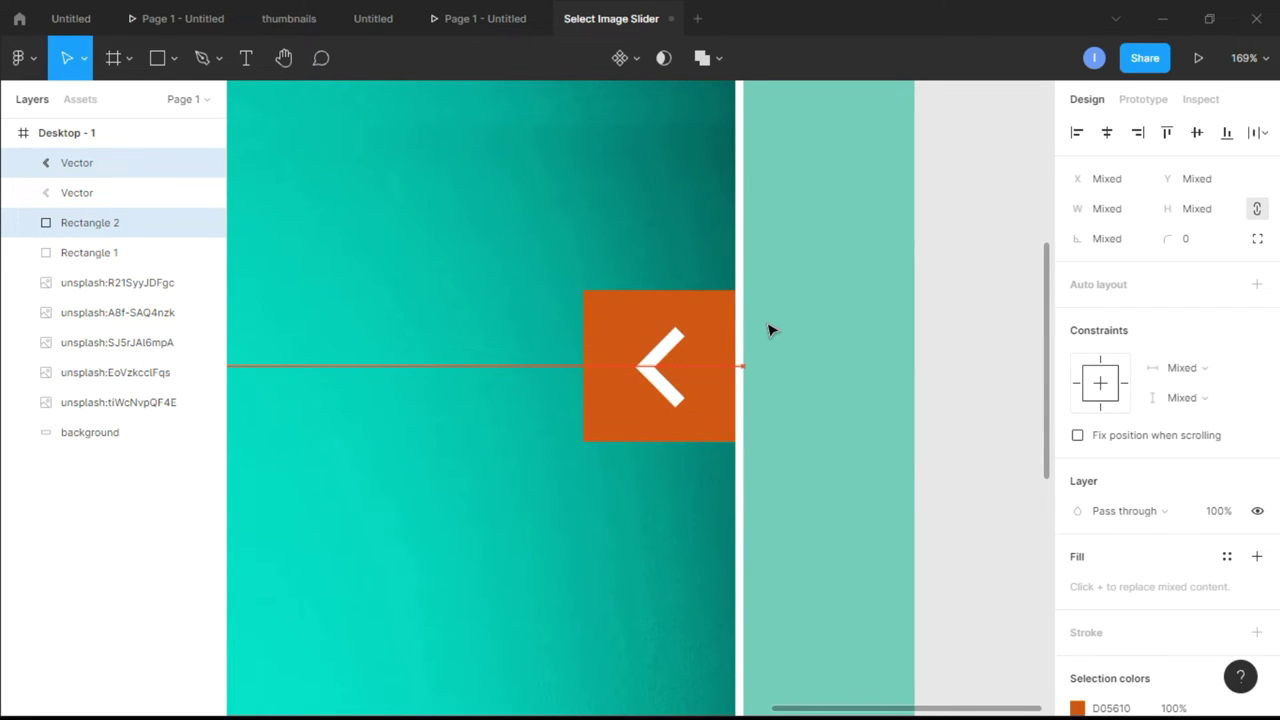
# Step: Set the copied chevron's rotation to 0 so it points right
pyautogui.click(668, 365)
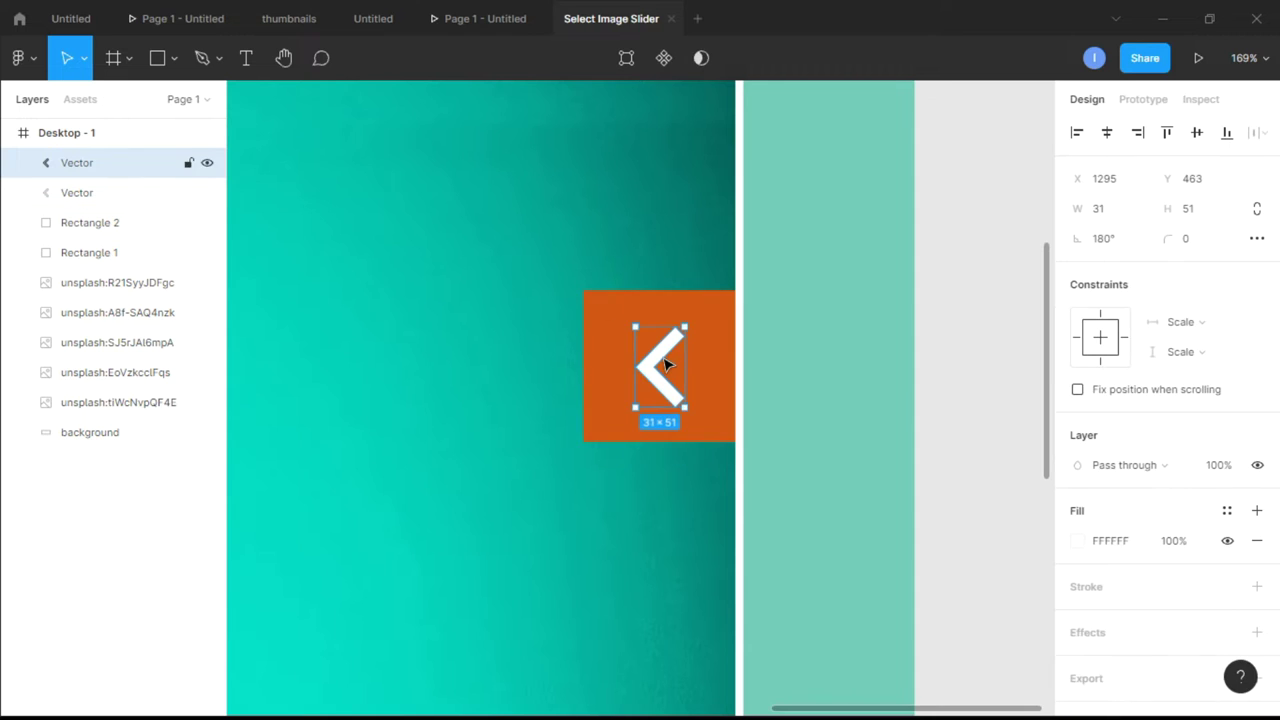
pyautogui.click(1121, 239)
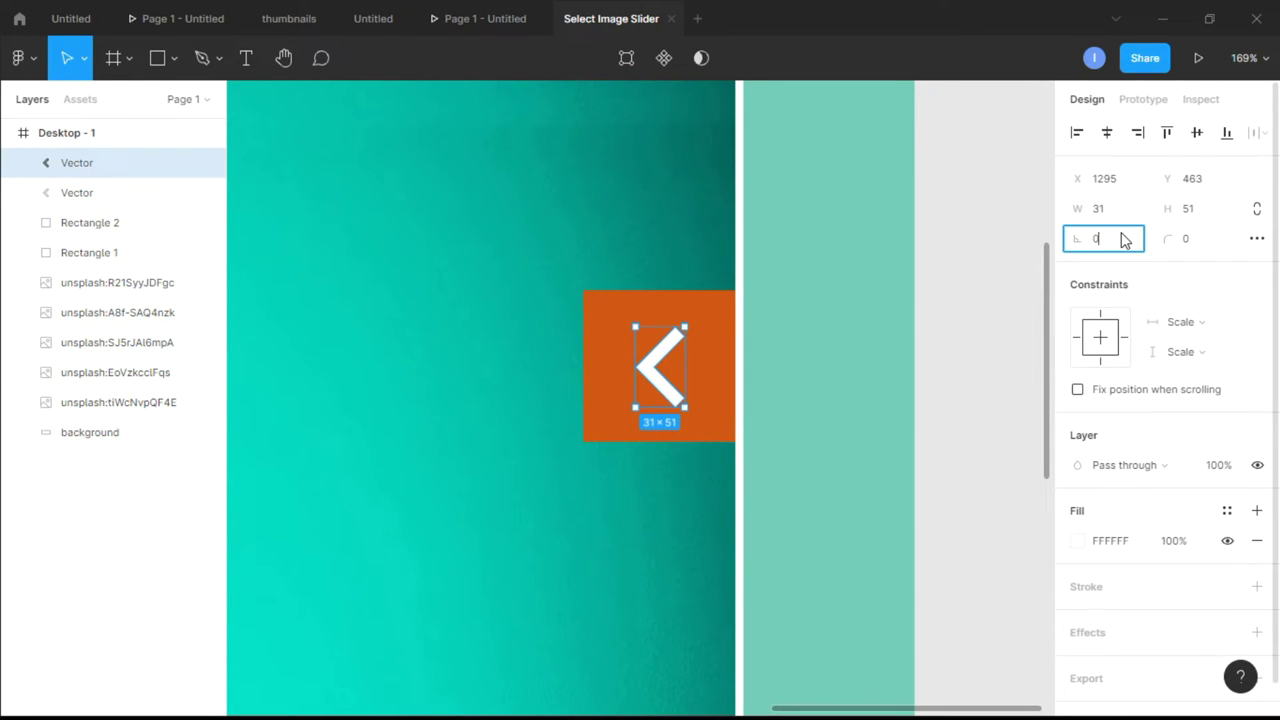
pyautogui.write('0')
pyautogui.press('Return')
pyautogui.click(951, 340)
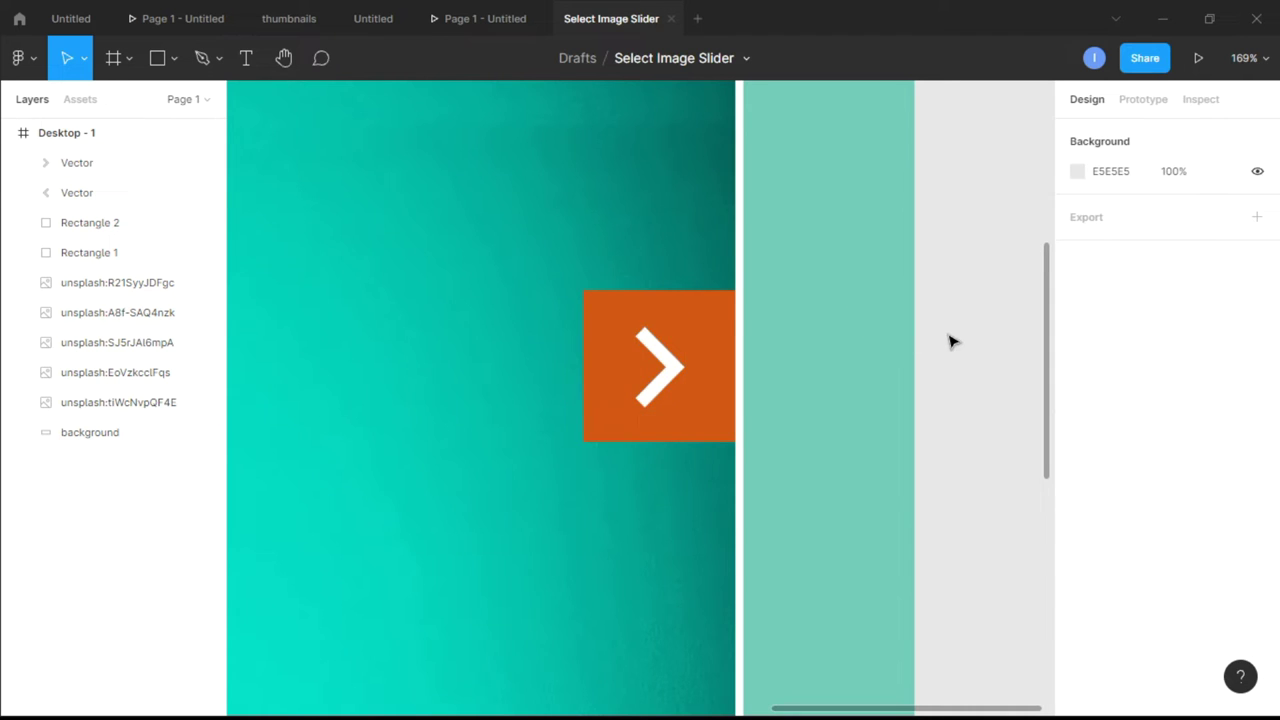
# Step: Nudge the four thumbnail images down 2 px, from Y 774 to Y 776
pyautogui.hotkey('shift', '1')
pyautogui.scroll(-5, 1012, 310)
pyautogui.scroll(2, 1012, 310)
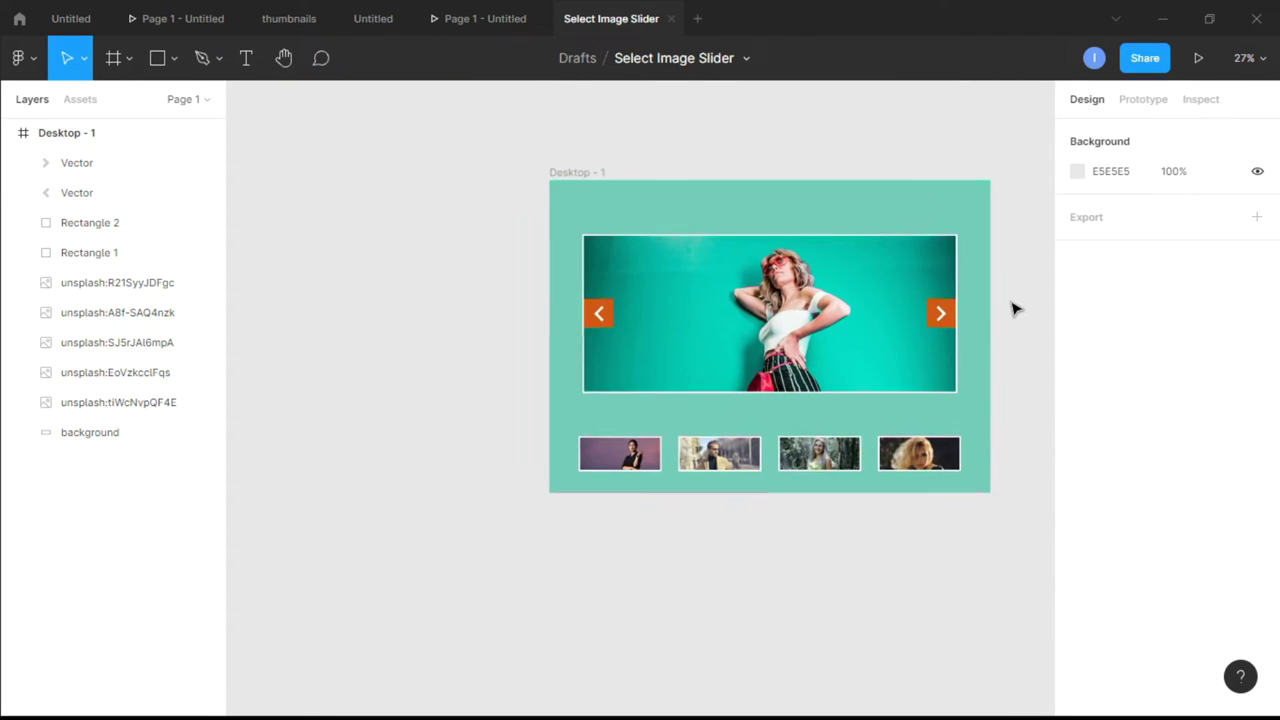
pyautogui.scroll(1, 1012, 308)
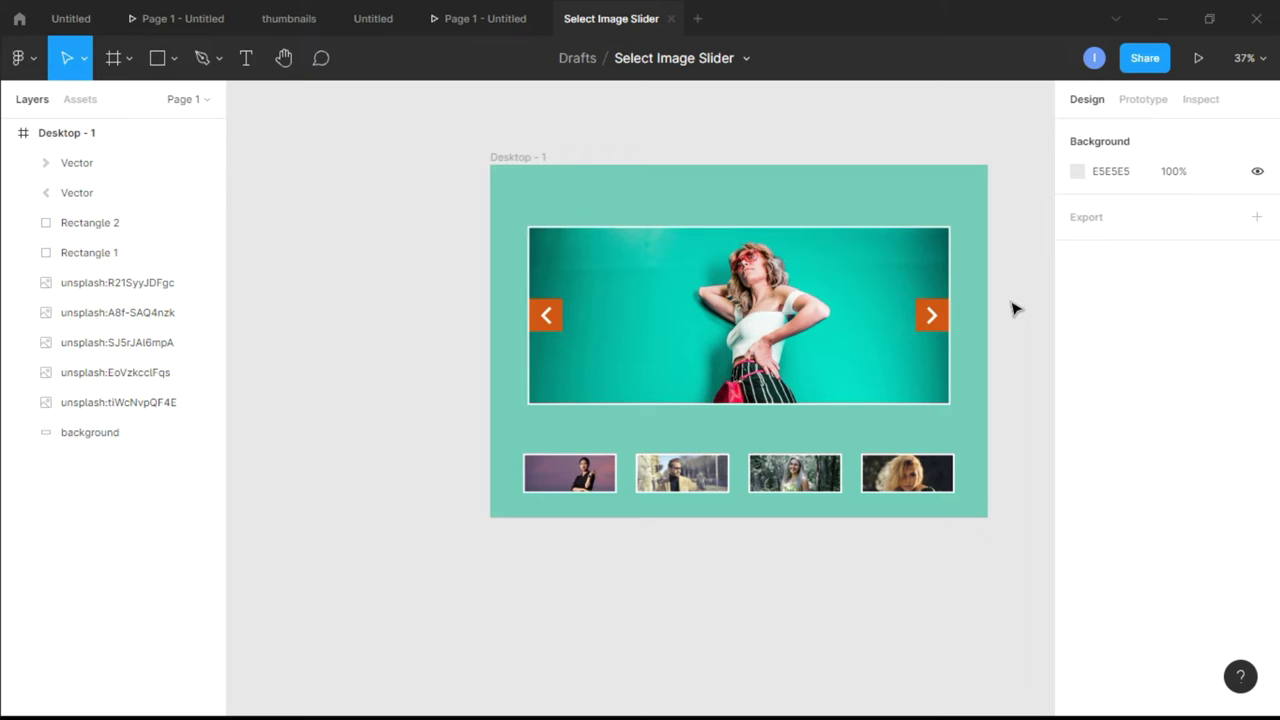
pyautogui.scroll(-1, 1014, 309)
pyautogui.scroll(3, 1014, 309)
pyautogui.scroll(-2, 1014, 309)
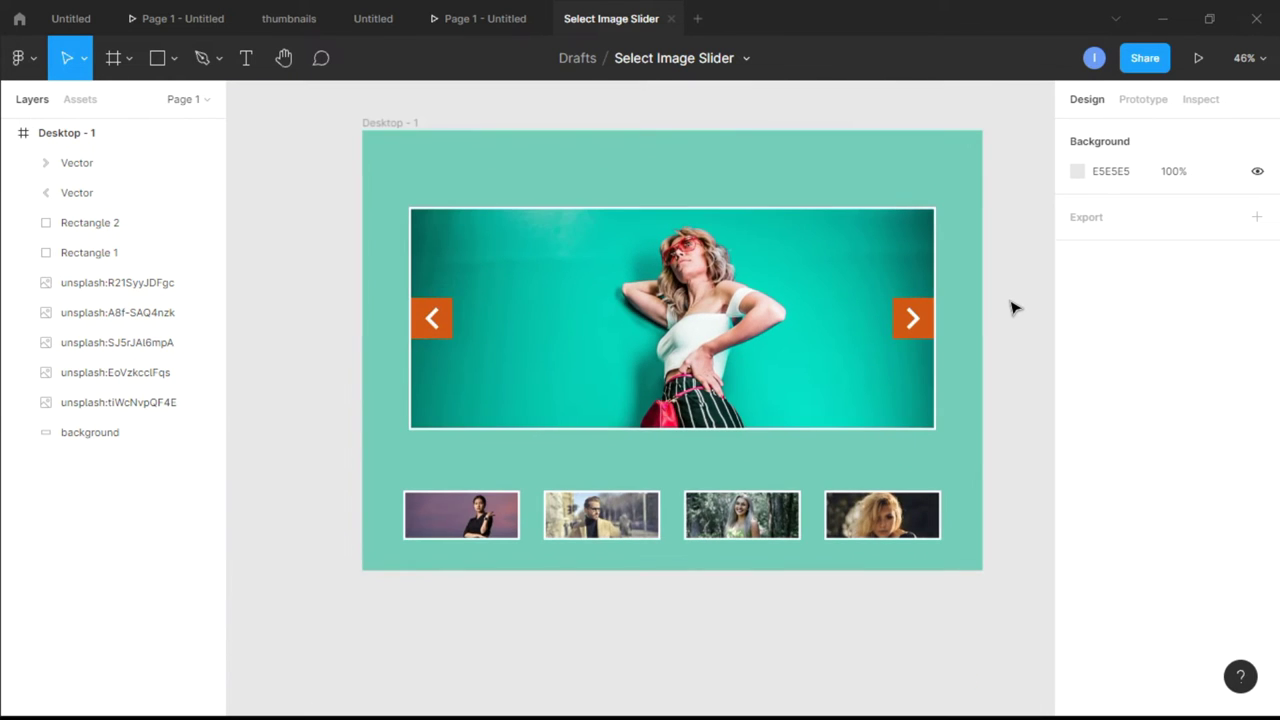
pyautogui.scroll(-2, 889, 334)
pyautogui.moveTo(965, 533); pyautogui.dragTo(547, 486)
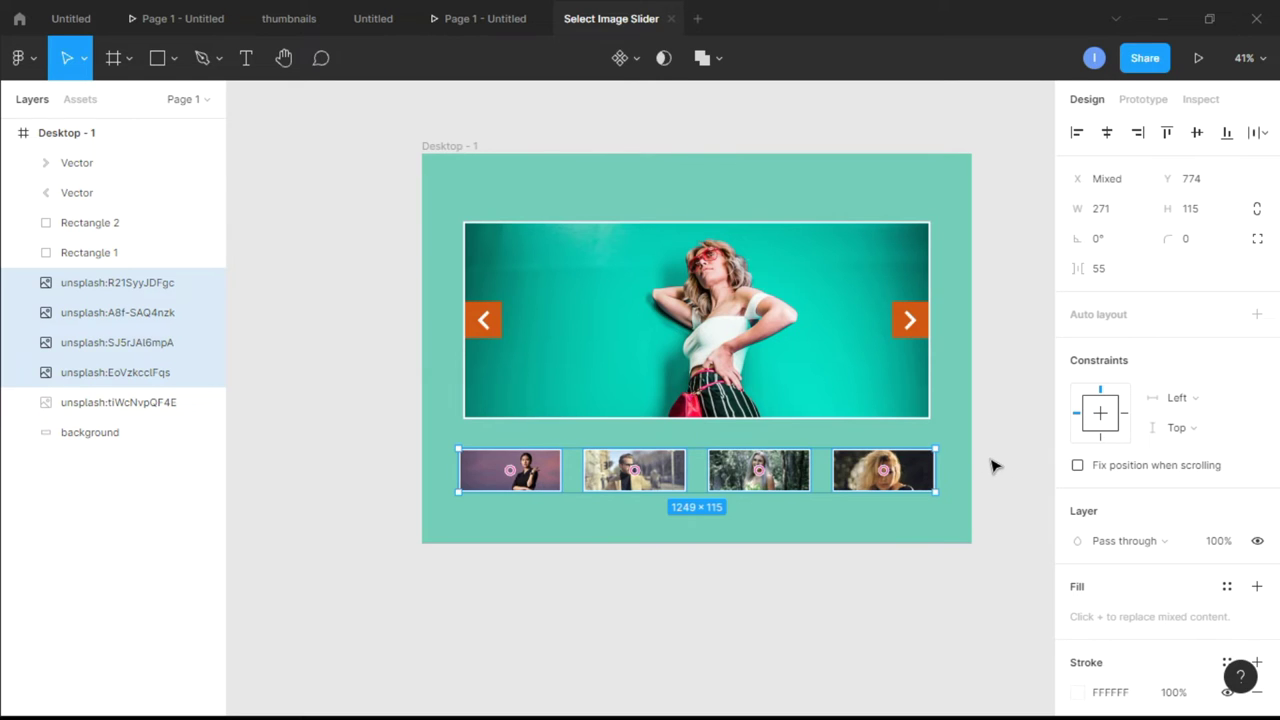
pyautogui.press('Down')
pyautogui.press('Down')
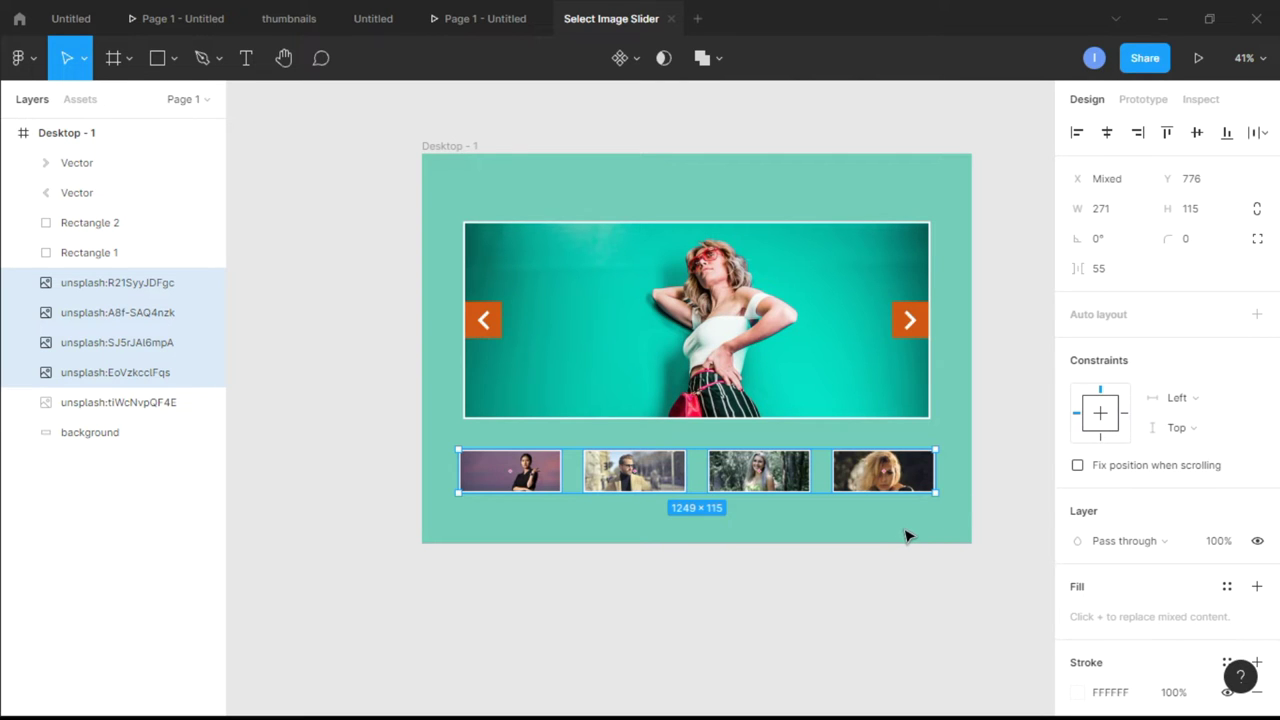
pyautogui.click(205, 520)
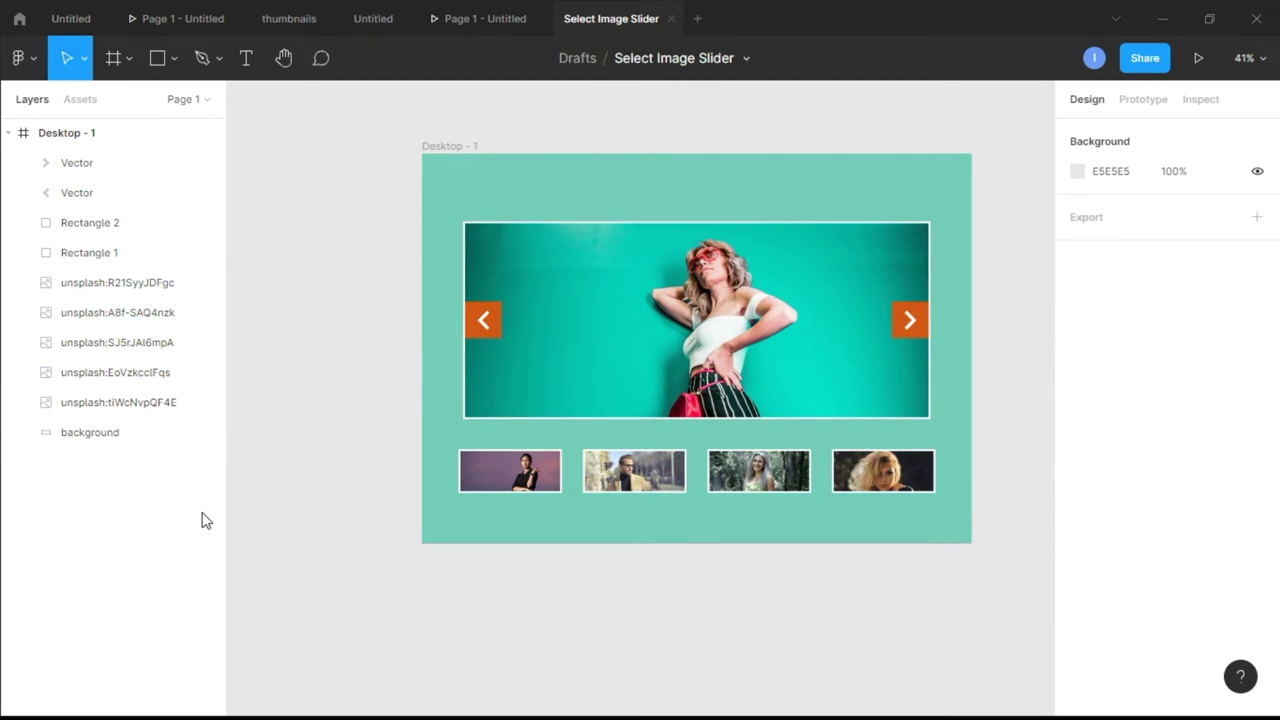
# Step: Replace the first thumbnail with a copy of the teal-wall main image
pyautogui.click(138, 404)
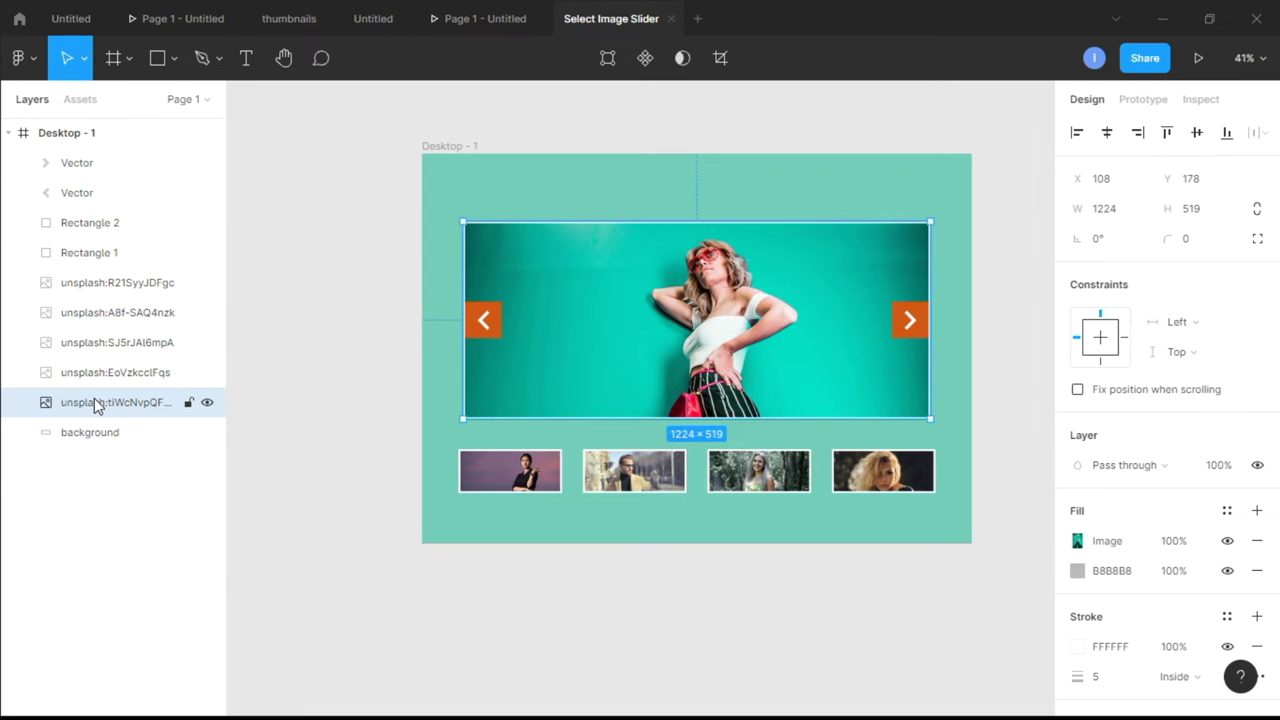
pyautogui.click(490, 482)
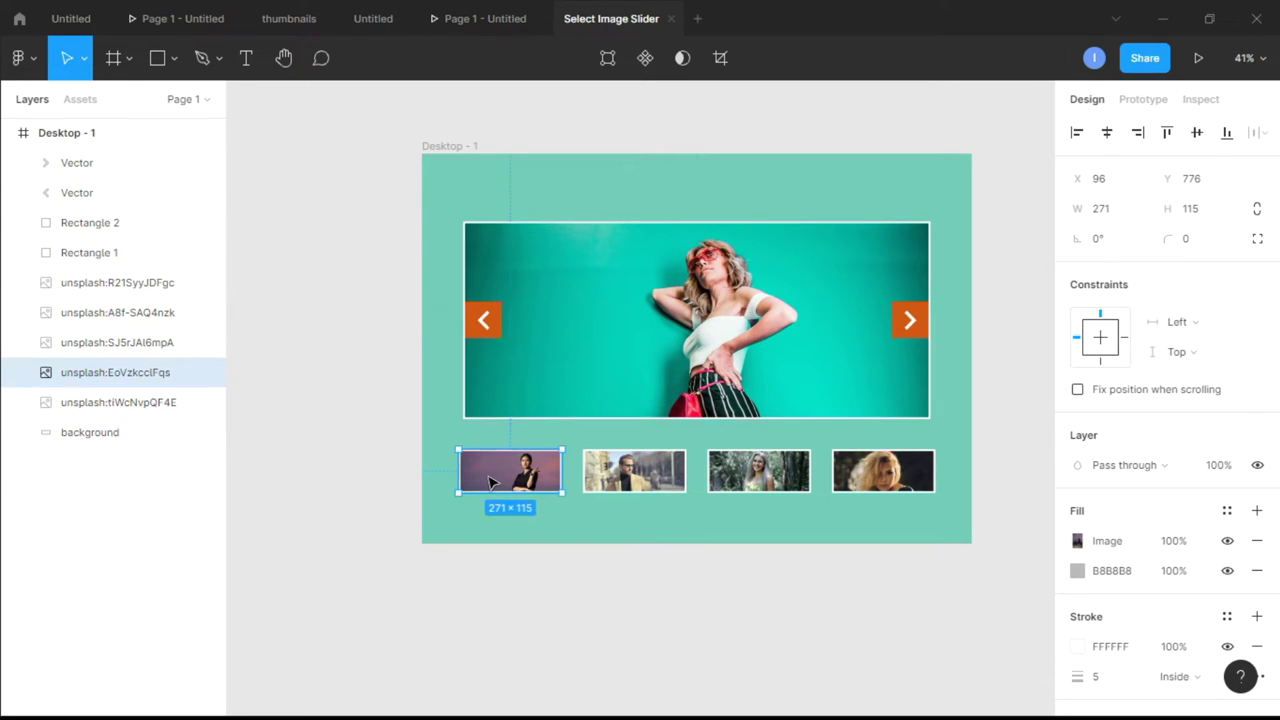
pyautogui.click(115, 402)
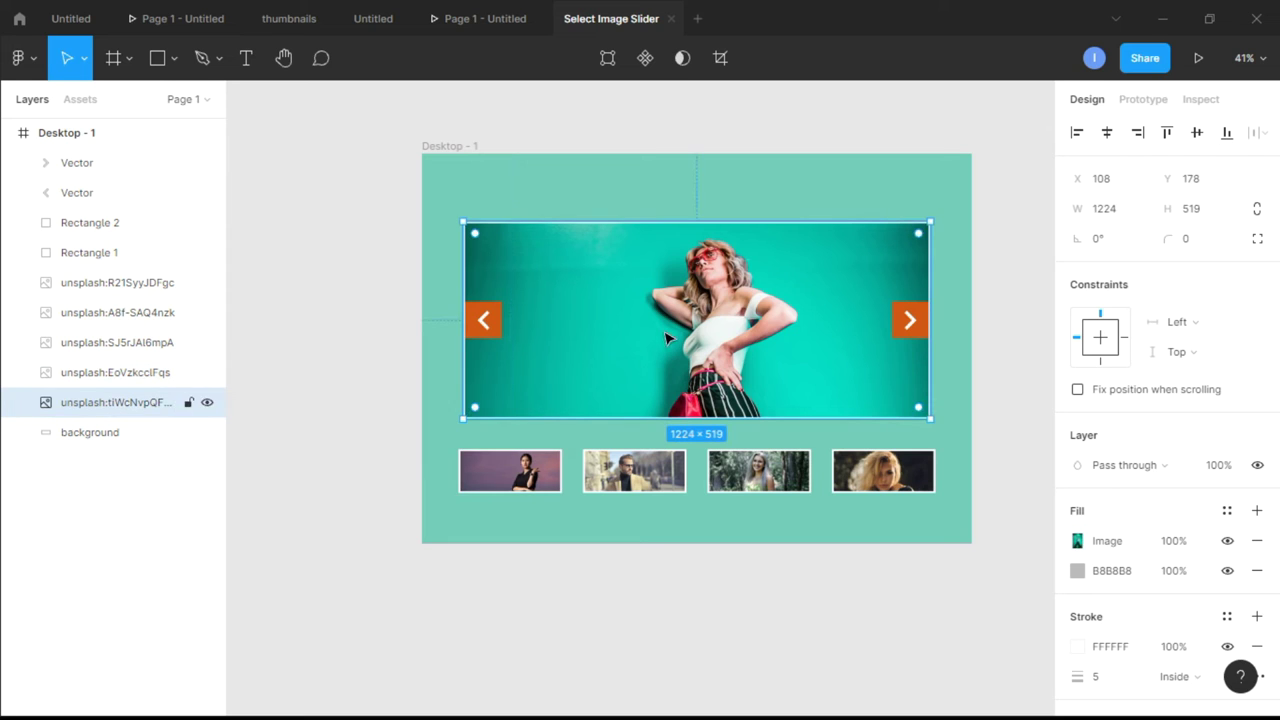
pyautogui.rightClick(128, 404)
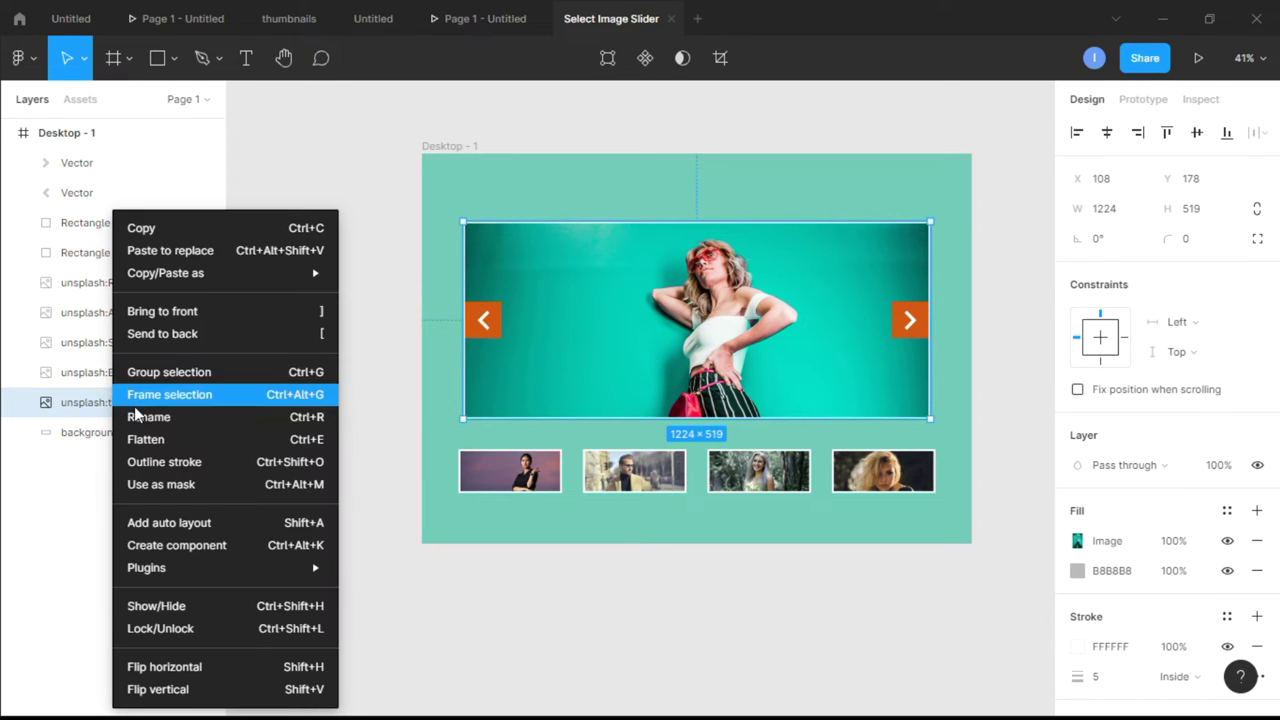
pyautogui.click(154, 231)
pyautogui.click(507, 487)
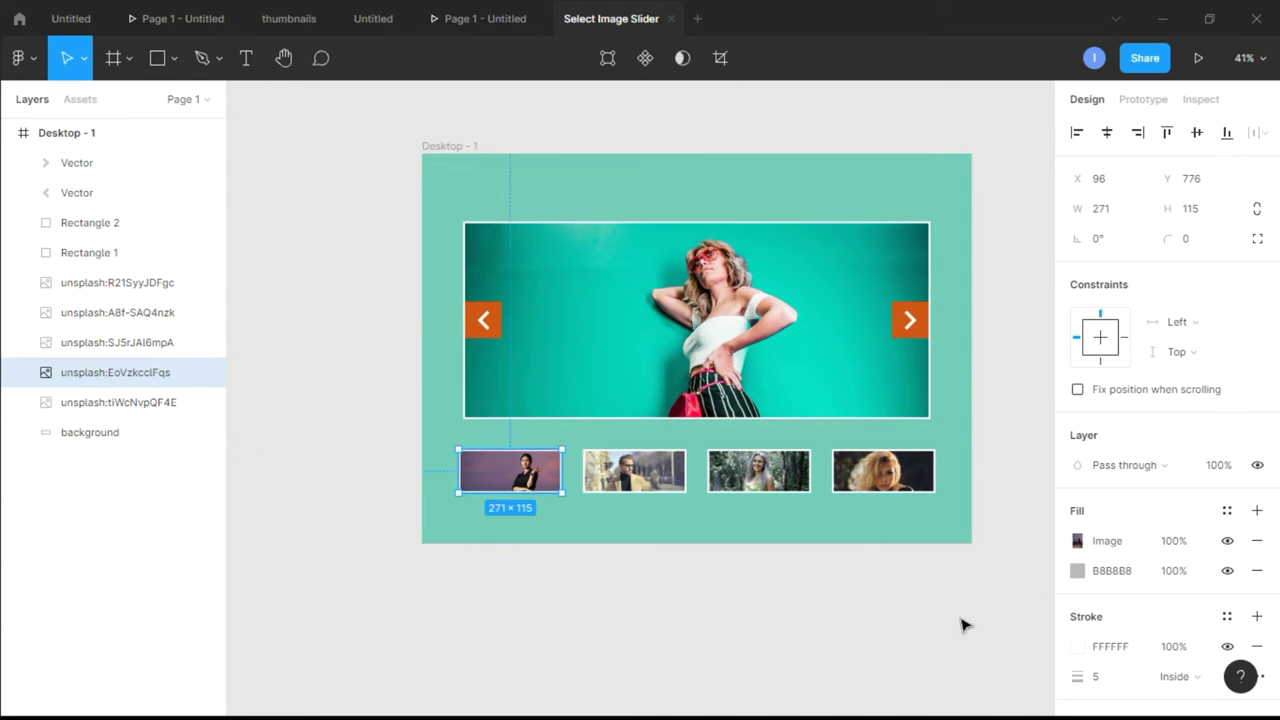
pyautogui.rightClick(505, 487)
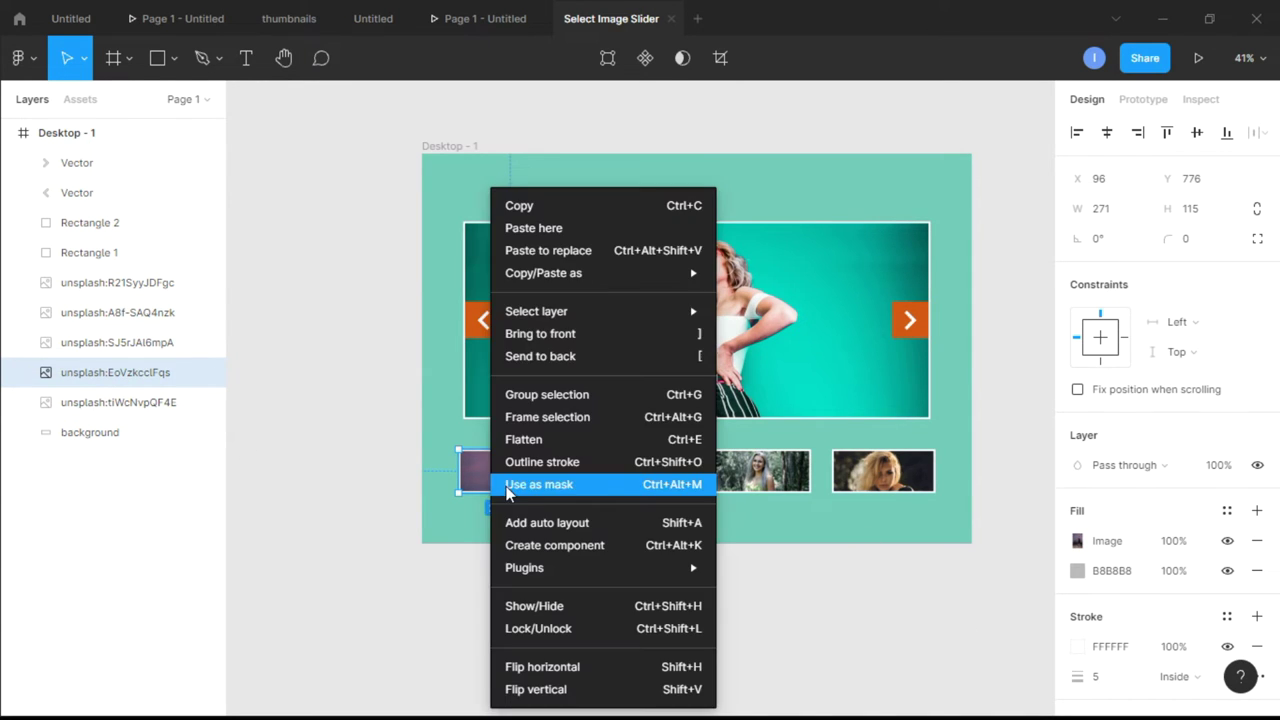
pyautogui.click(561, 250)
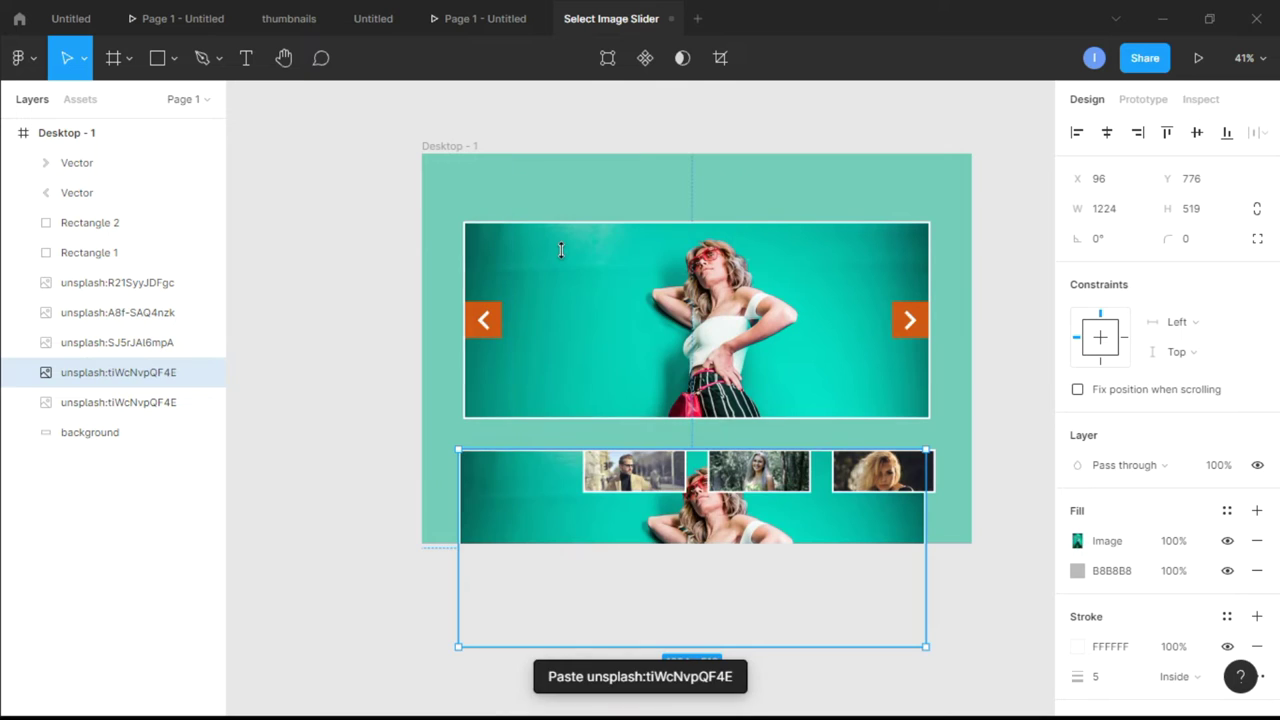
pyautogui.click(1006, 560)
pyautogui.click(914, 482)
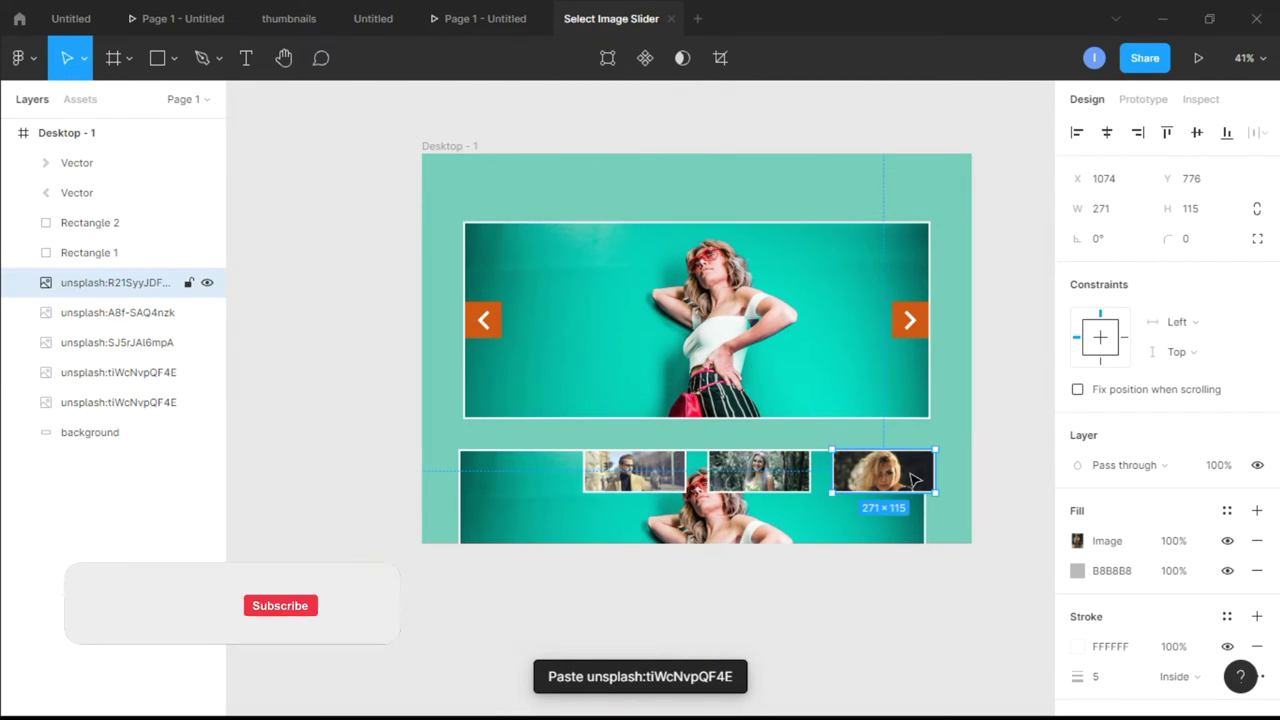
# Step: Resize the pasted image to 271 × 115 to match the other thumbnails
pyautogui.click(563, 523)
pyautogui.click(1120, 210)
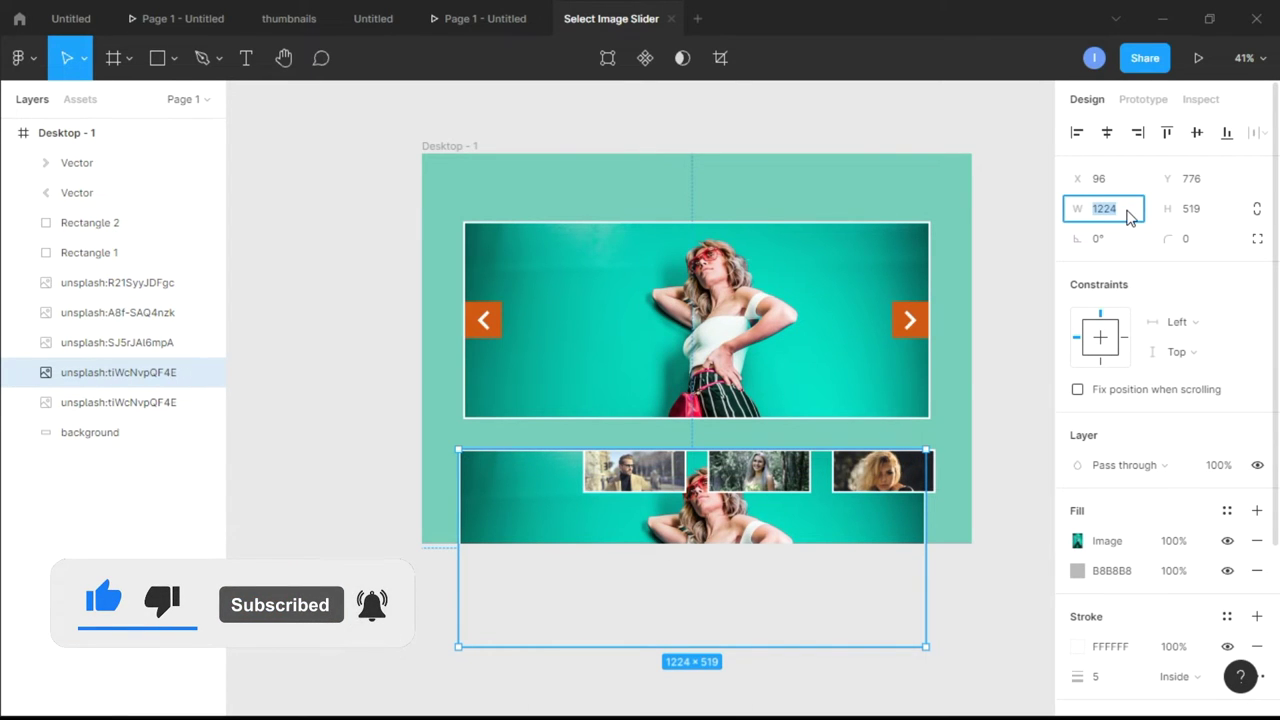
pyautogui.write('271')
pyautogui.click(1211, 208)
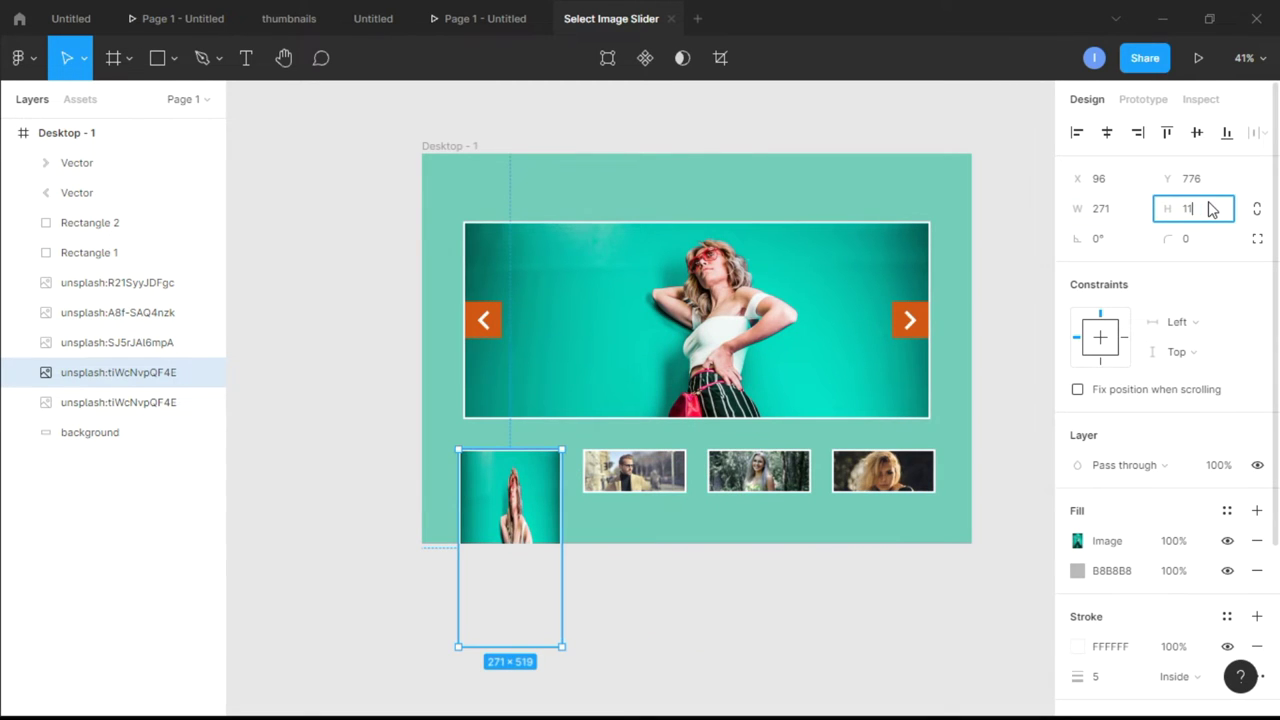
pyautogui.press('Return')
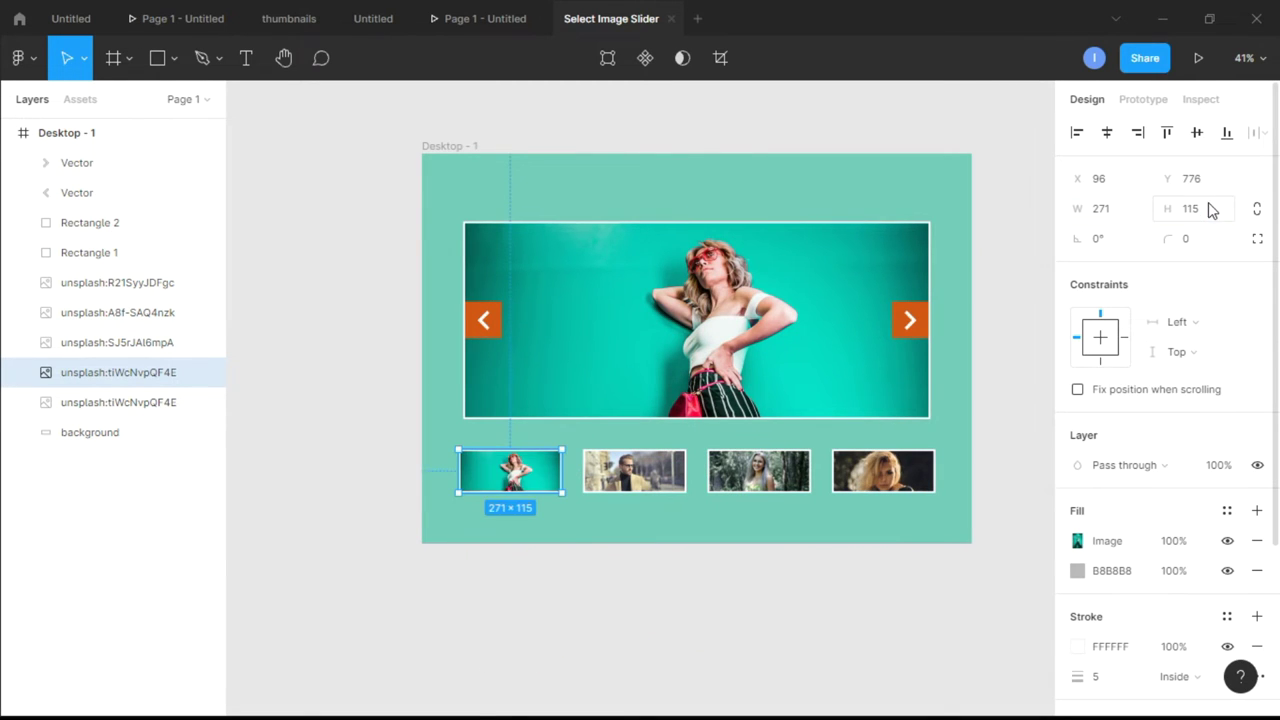
pyautogui.click(993, 440)
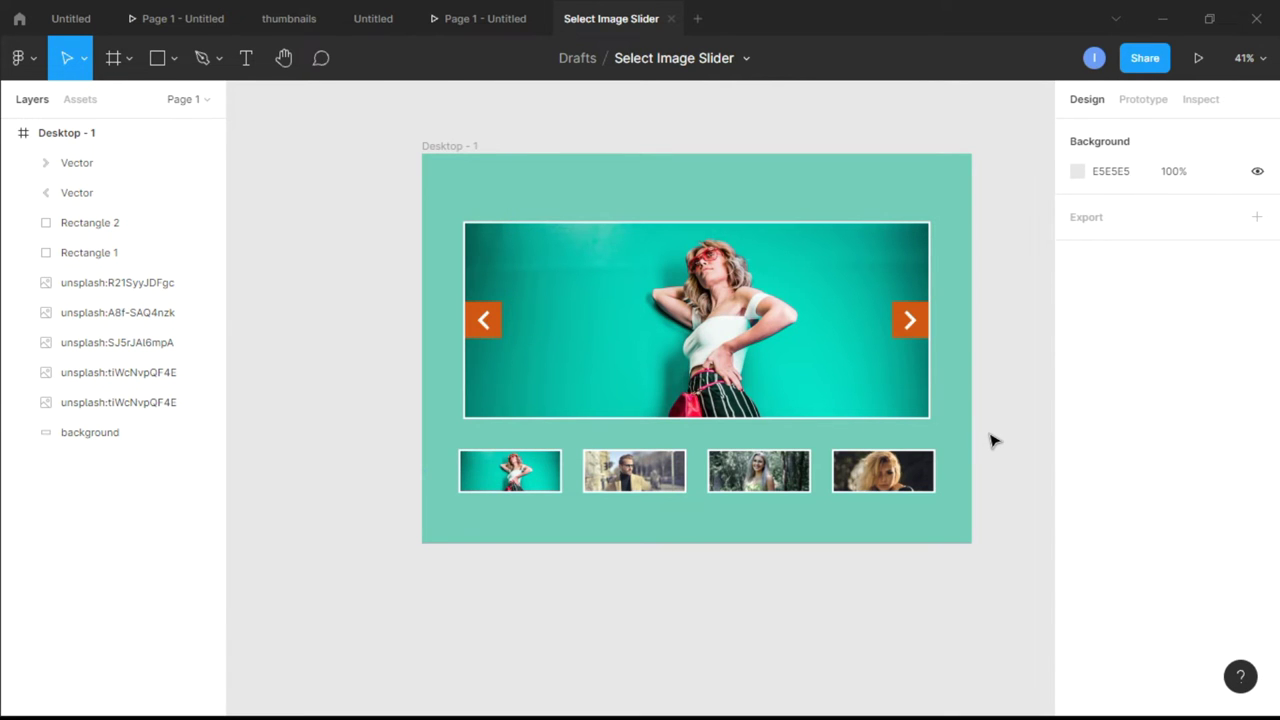
# Step: Set the stroke weight to 0 on the second, third and fourth thumbnails
pyautogui.scroll(3, 660, 520)
pyautogui.scroll(-4, 660, 520)
pyautogui.scroll(1, 660, 520)
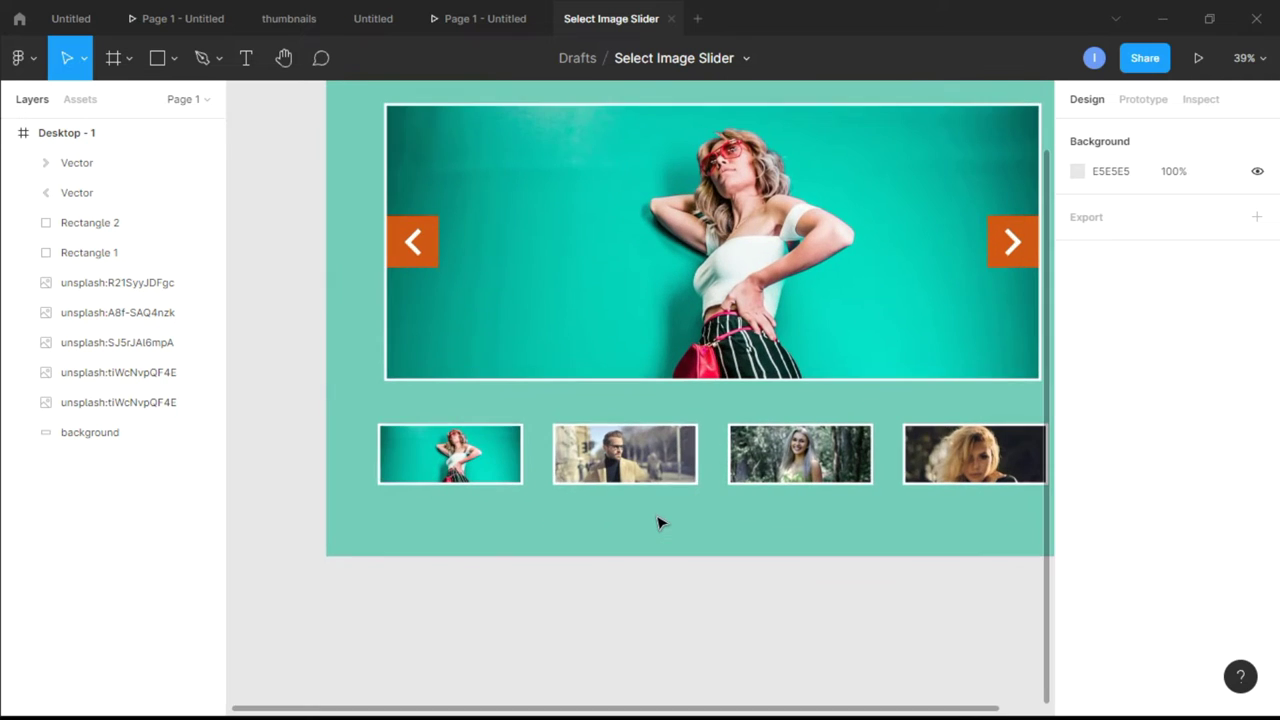
pyautogui.click(690, 472)
pyautogui.scroll(-3, 1132, 638)
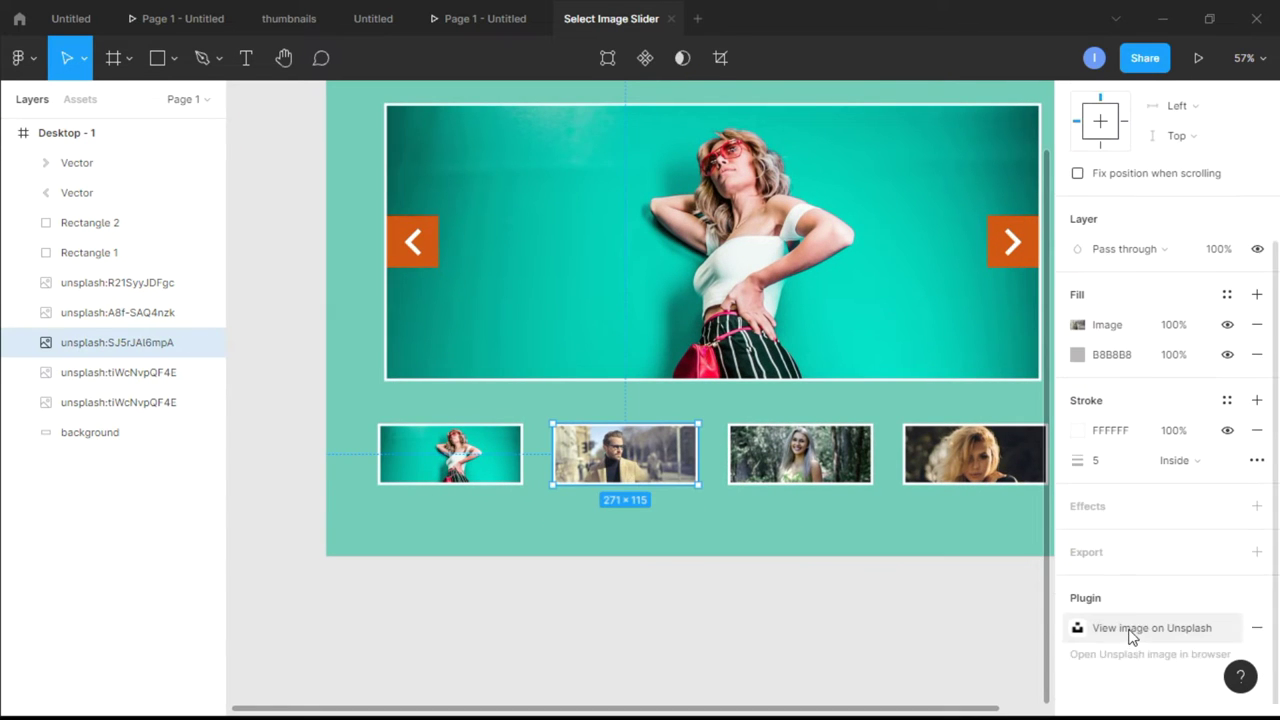
pyautogui.scroll(-1, 1132, 630)
pyautogui.click(1108, 458)
pyautogui.write('0')
pyautogui.click(871, 574)
pyautogui.click(800, 470)
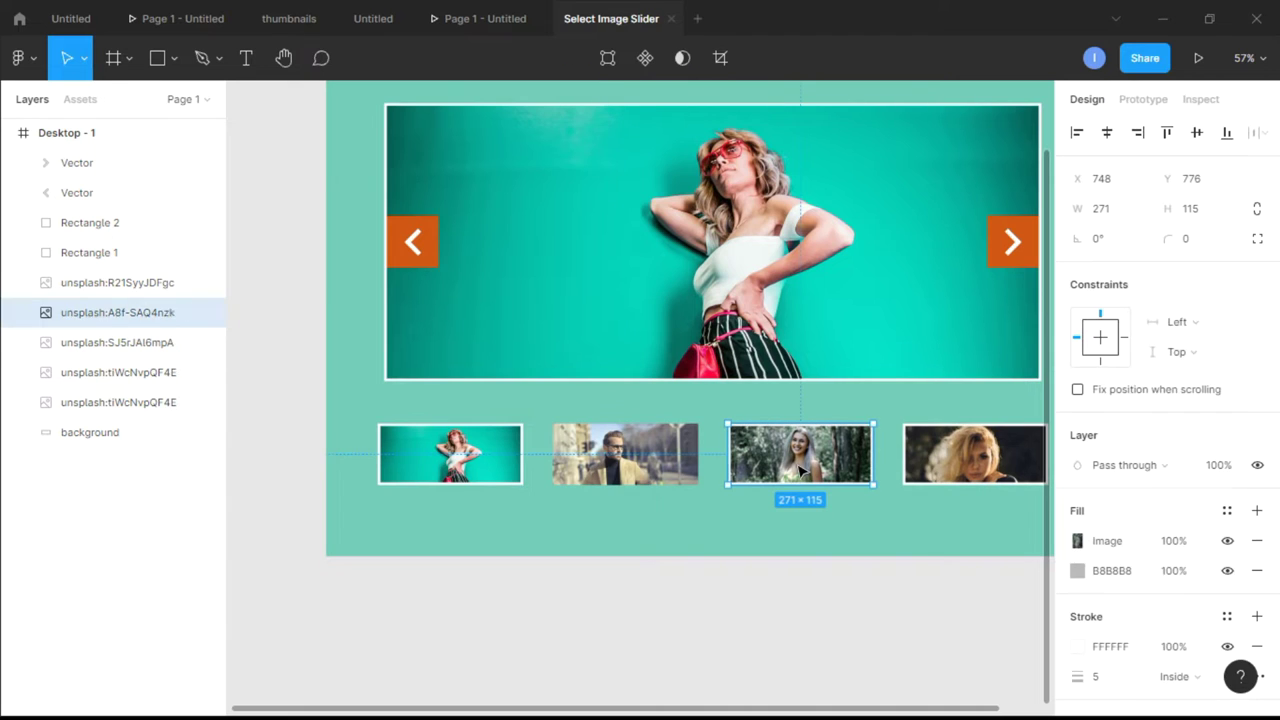
pyautogui.scroll(-2, 1120, 640)
pyautogui.click(1118, 586)
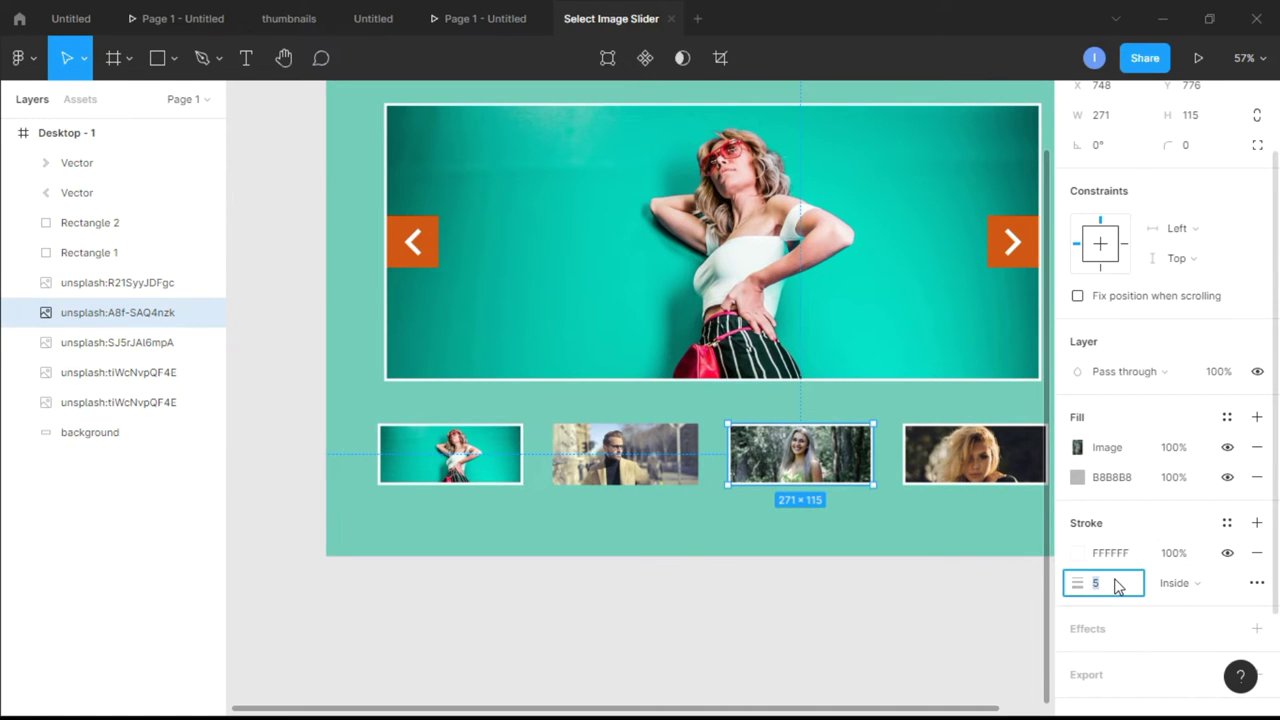
pyautogui.write('0')
pyautogui.press('Return')
pyautogui.click(975, 455)
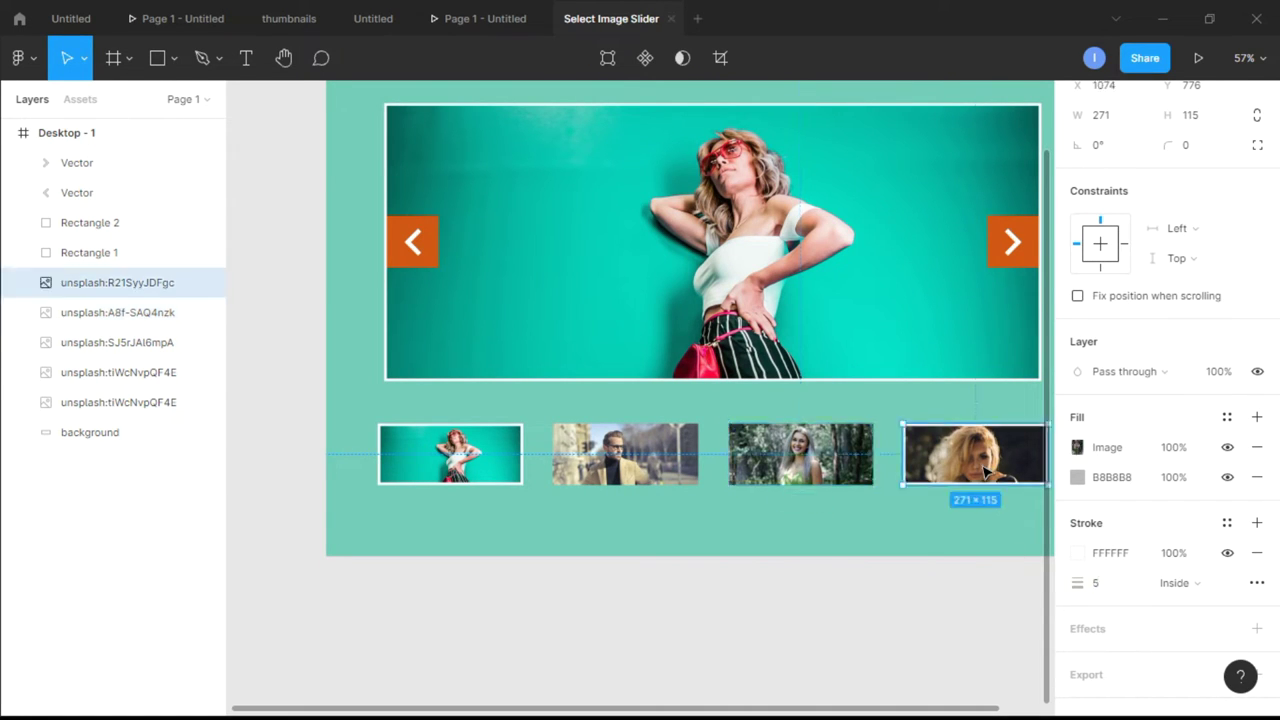
pyautogui.click(1103, 585)
pyautogui.write('0')
pyautogui.press('Return')
pyautogui.click(549, 611)
# Step: Give the first thumbnail a stroke weight of 10
pyautogui.click(483, 472)
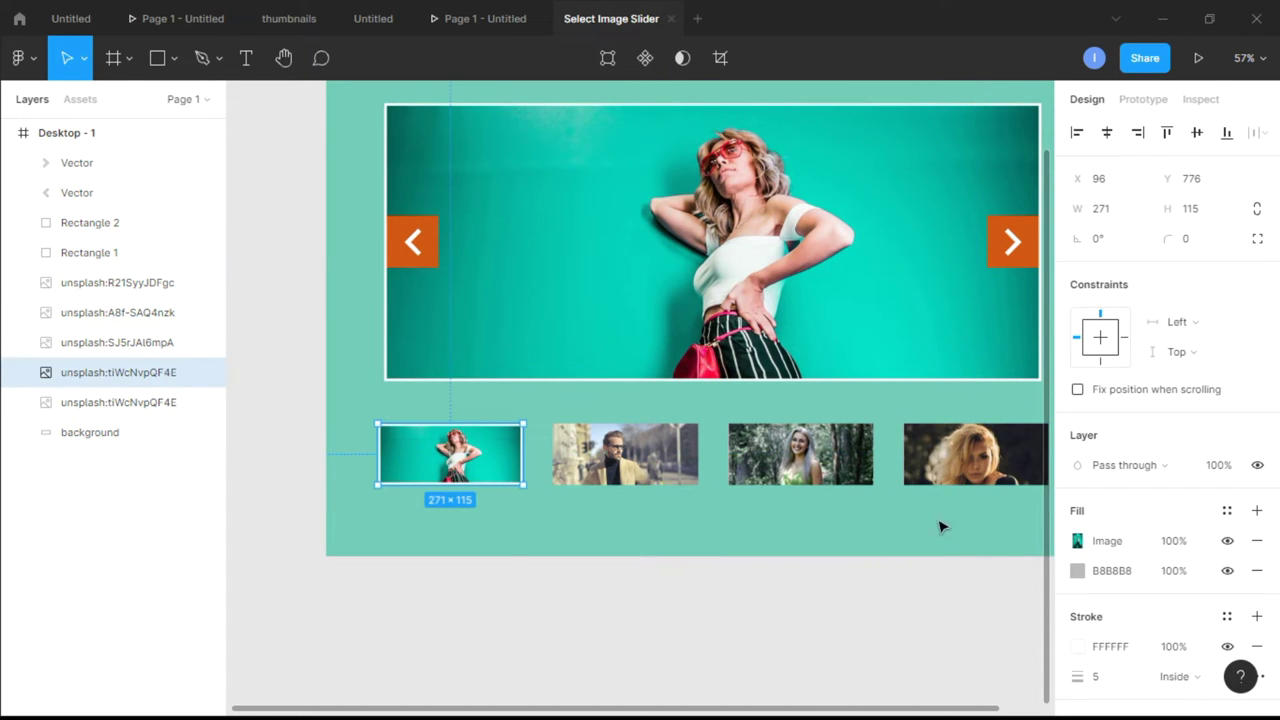
pyautogui.click(1114, 679)
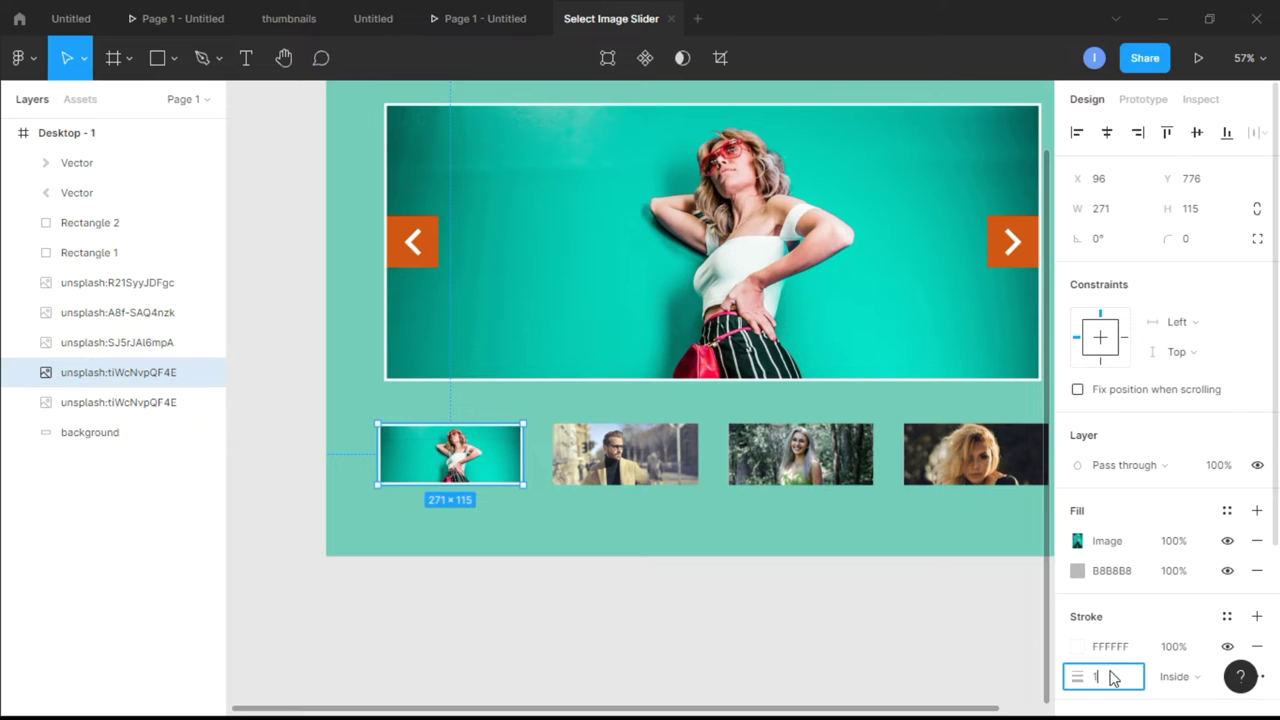
pyautogui.write('10')
pyautogui.press('Return')
pyautogui.click(862, 648)
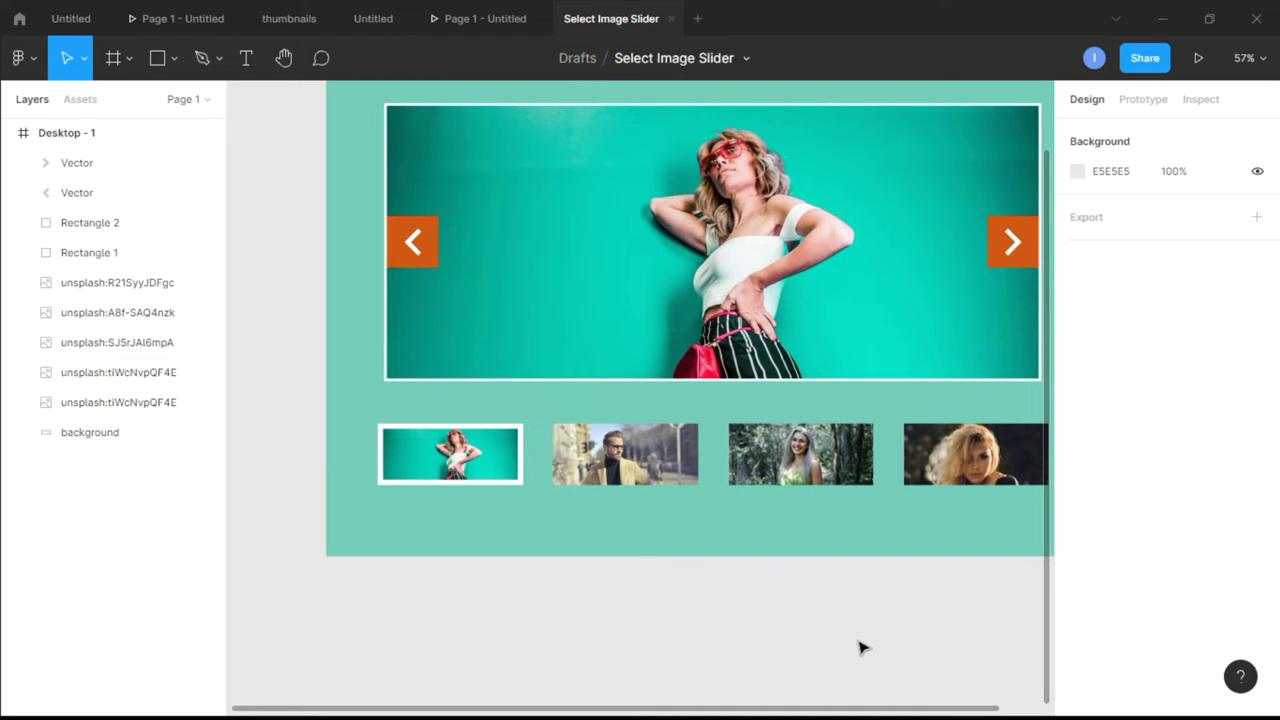
pyautogui.scroll(-3, 870, 614)
pyautogui.hscroll(4, 871, 609)
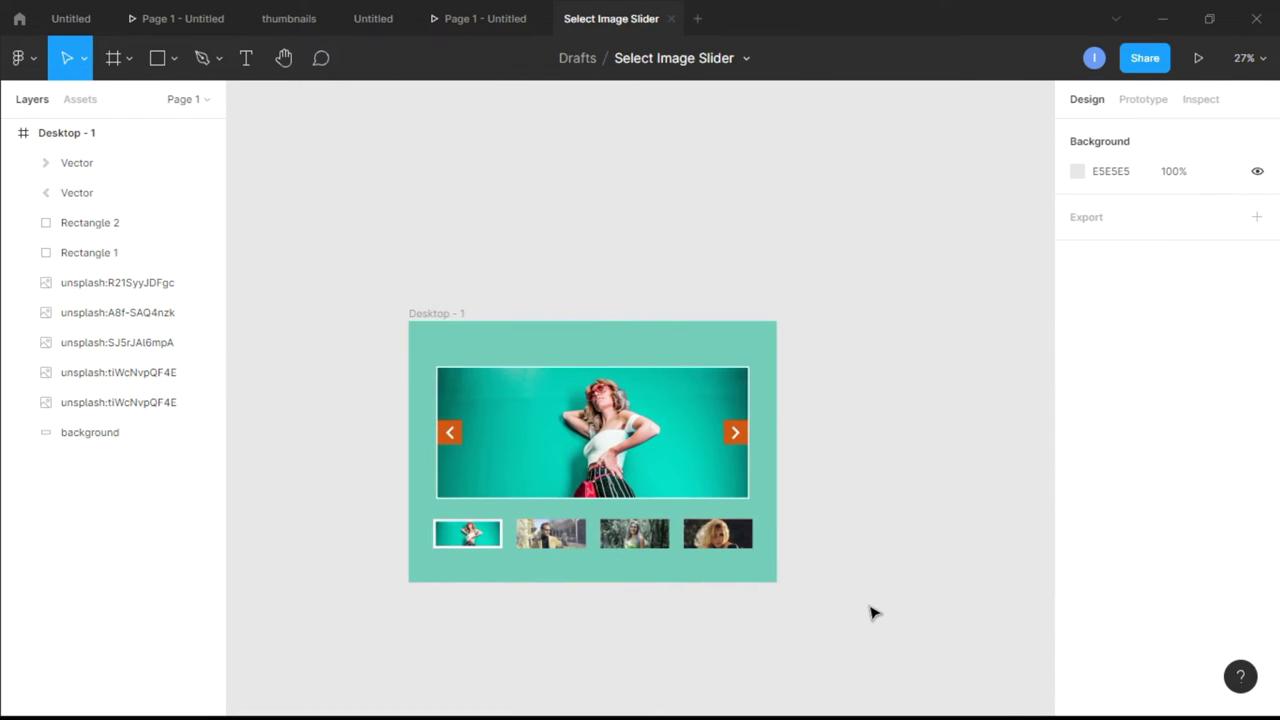
pyautogui.scroll(-3, 872, 590)
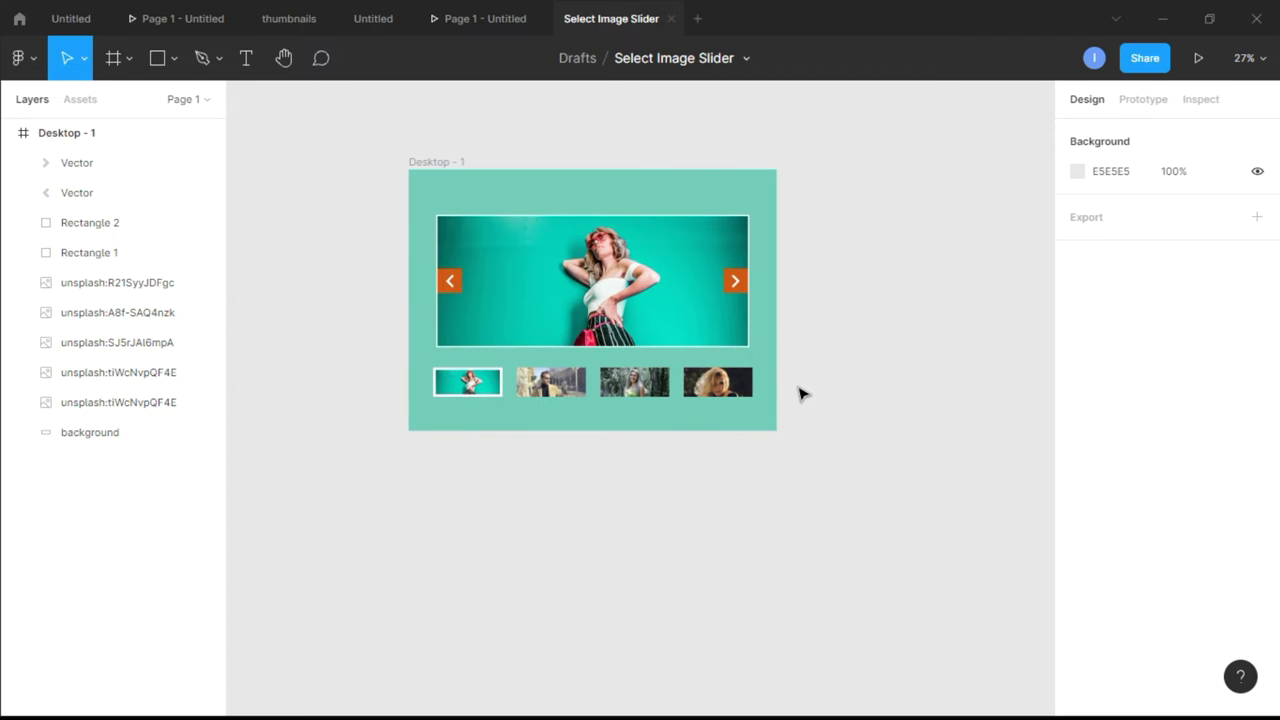
# Step: Make all slider layers into a component and rename it slider
pyautogui.moveTo(812, 409); pyautogui.dragTo(416, 207)
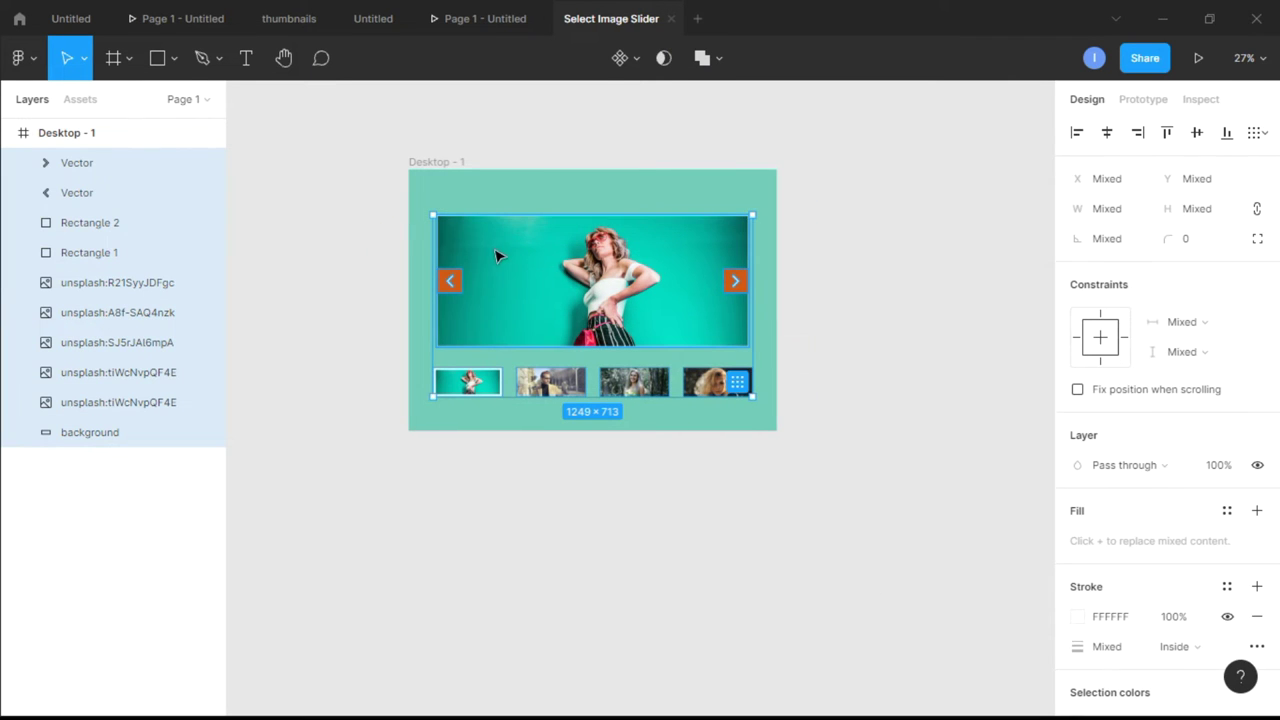
pyautogui.click(621, 62)
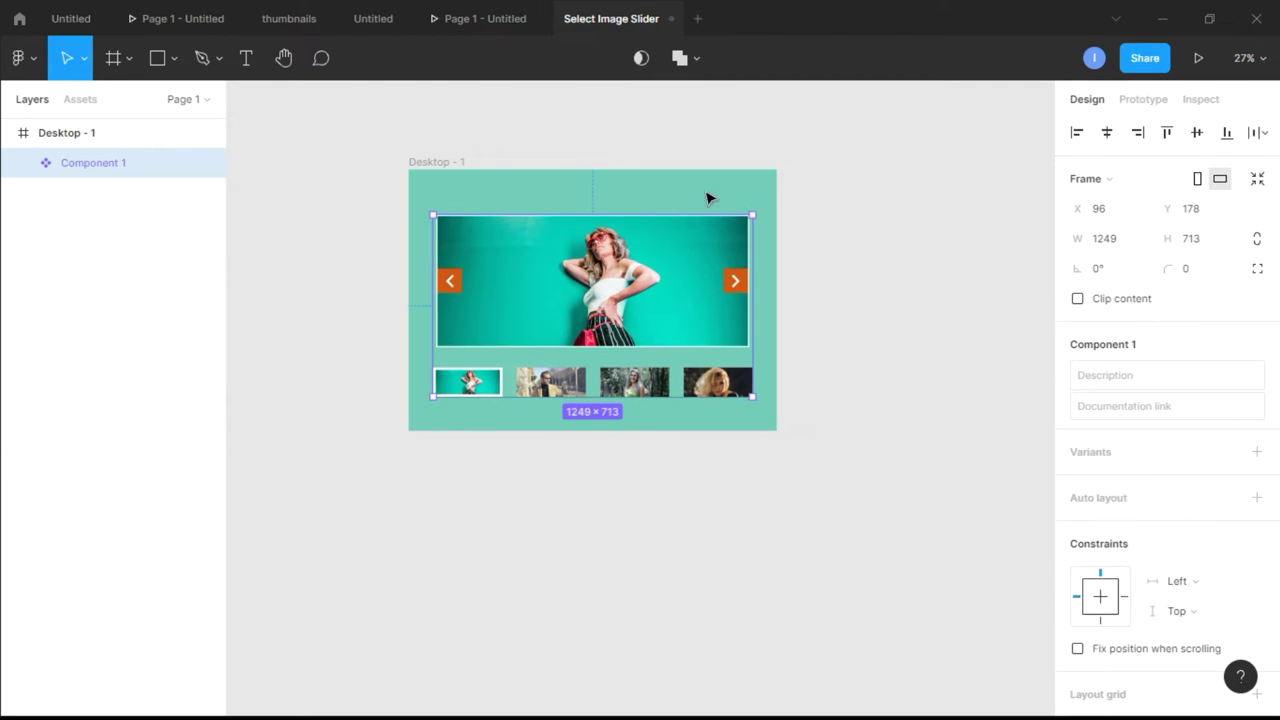
pyautogui.rightClick(661, 262)
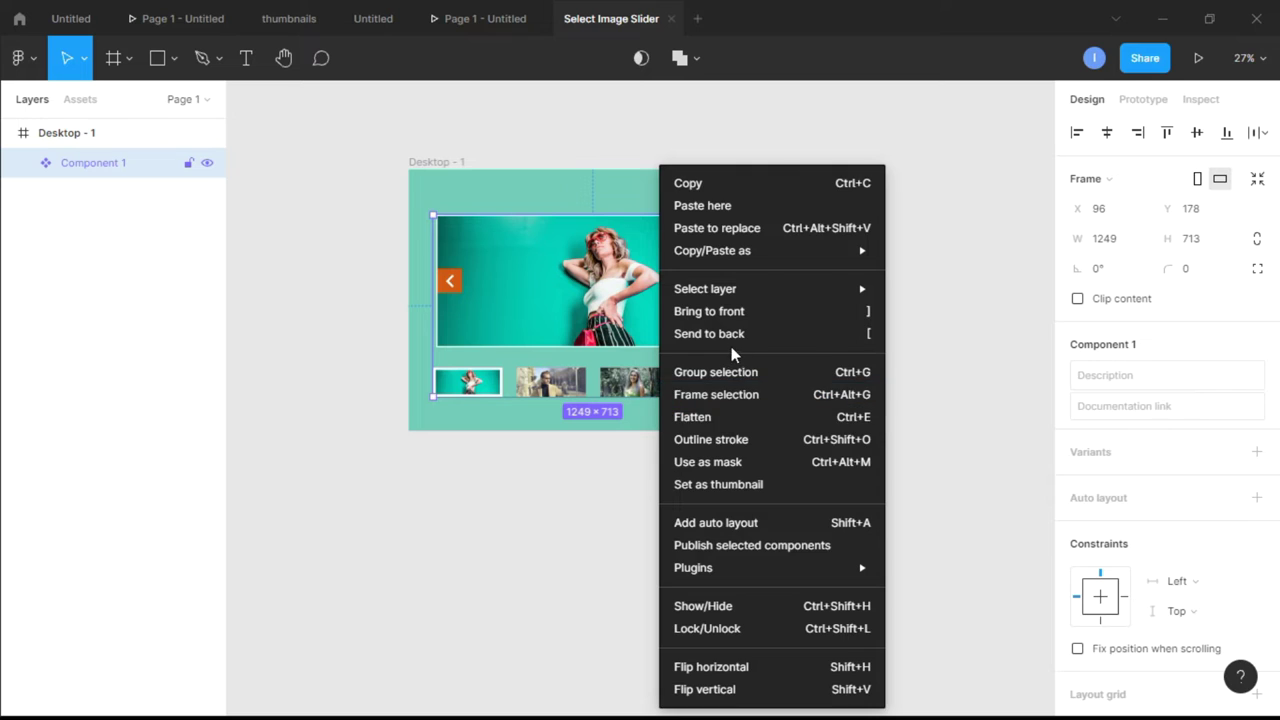
pyautogui.click(933, 396)
pyautogui.scroll(-3, 805, 383)
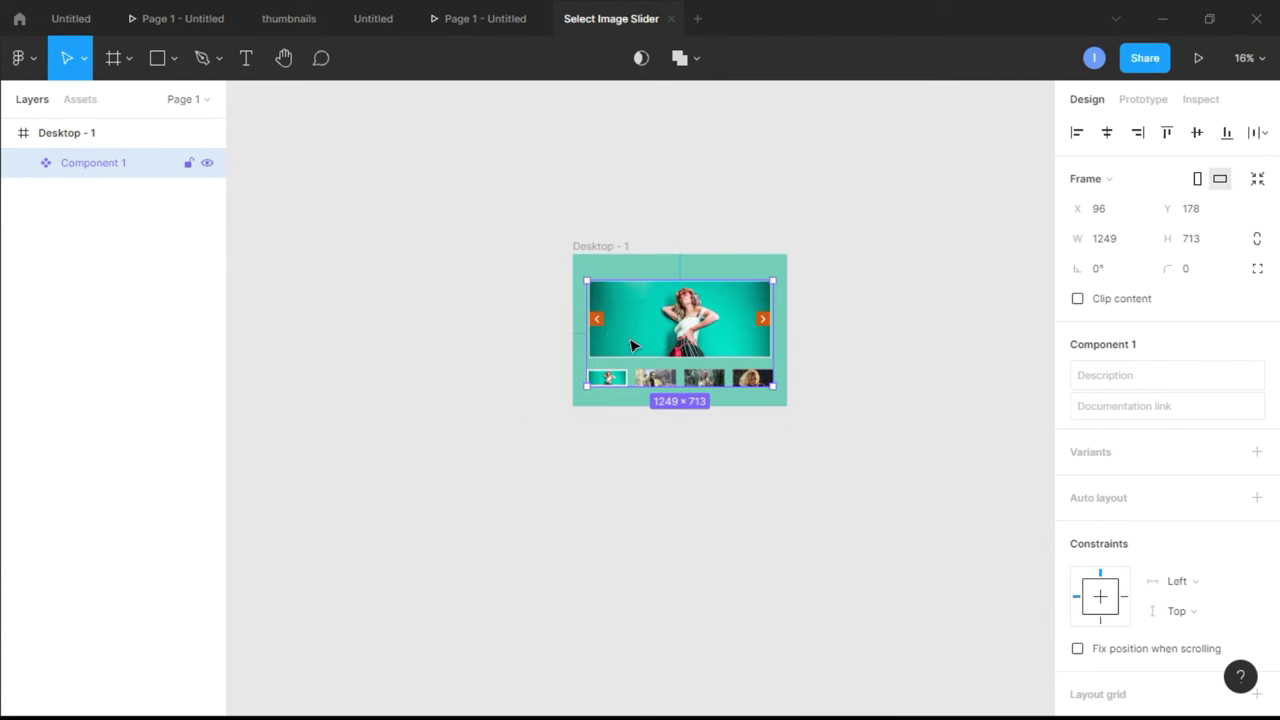
pyautogui.doubleClick(118, 172)
pyautogui.write('slider')
pyautogui.press('Return')
# Step: Drag the slider component outside the Desktop - 1 frame
pyautogui.moveTo(701, 315); pyautogui.dragTo(397, 312)
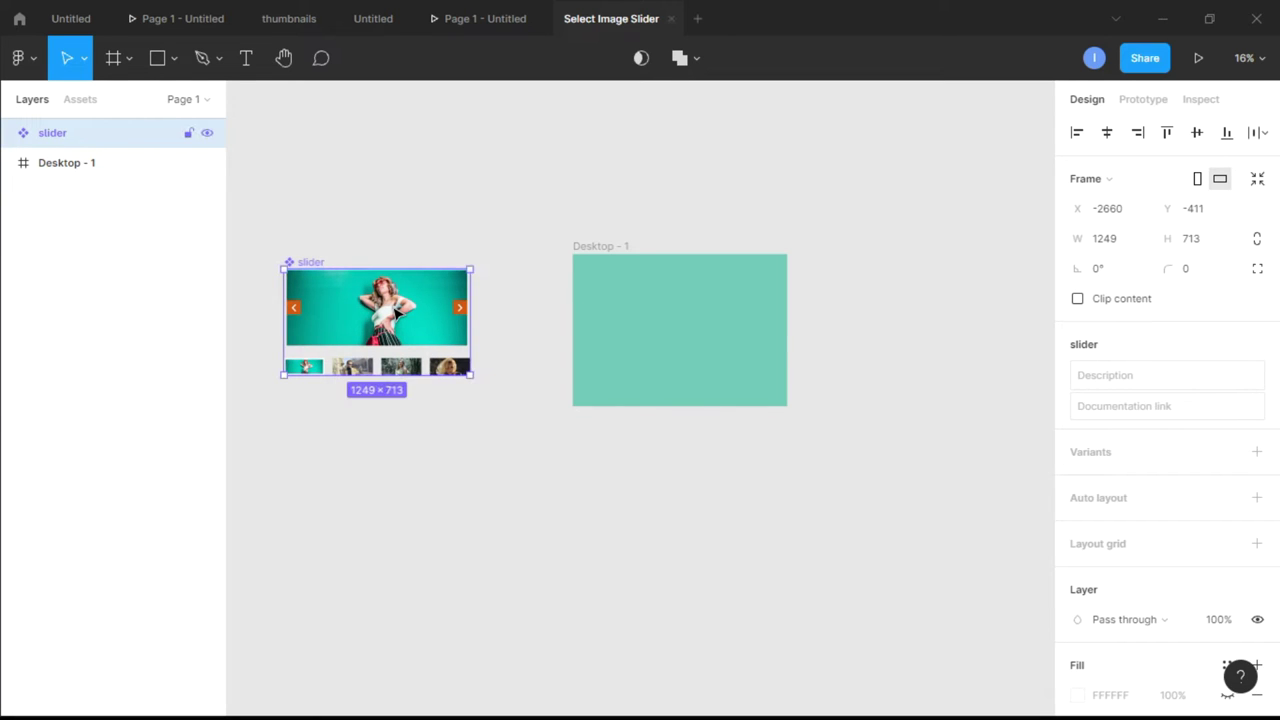
pyautogui.hscroll(-10, 392, 316)
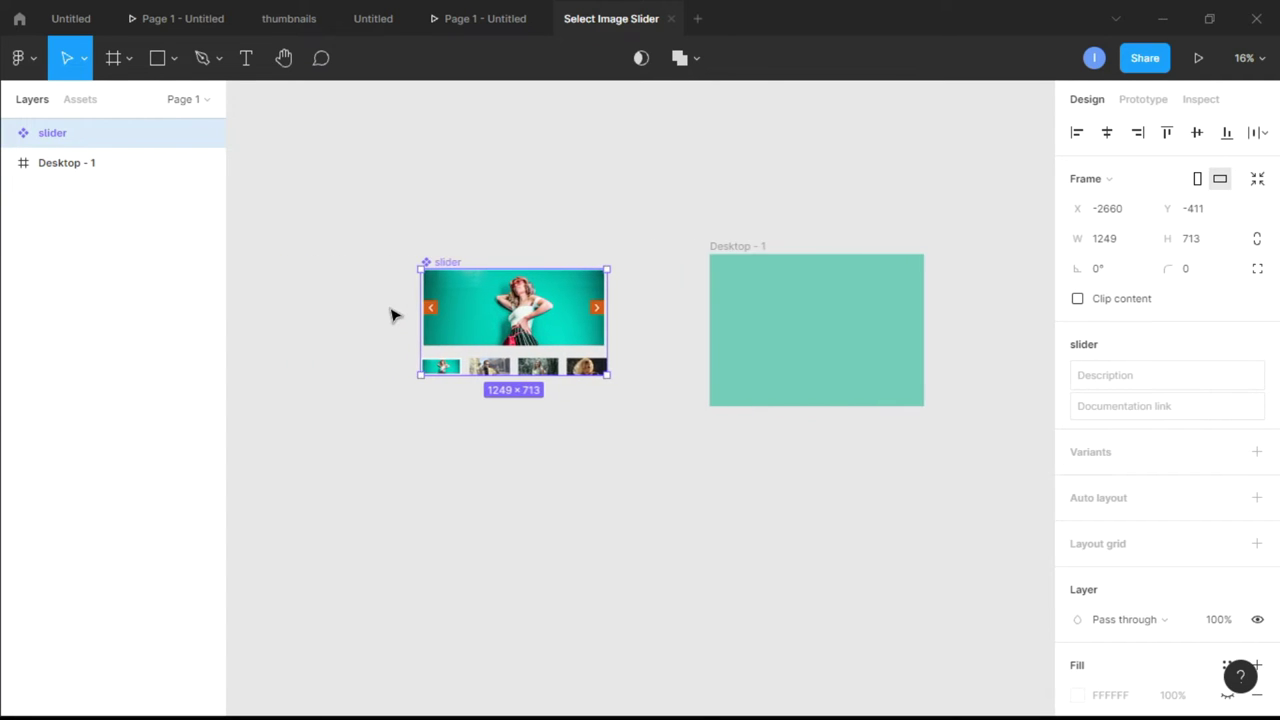
pyautogui.moveTo(546, 314); pyautogui.dragTo(515, 311)
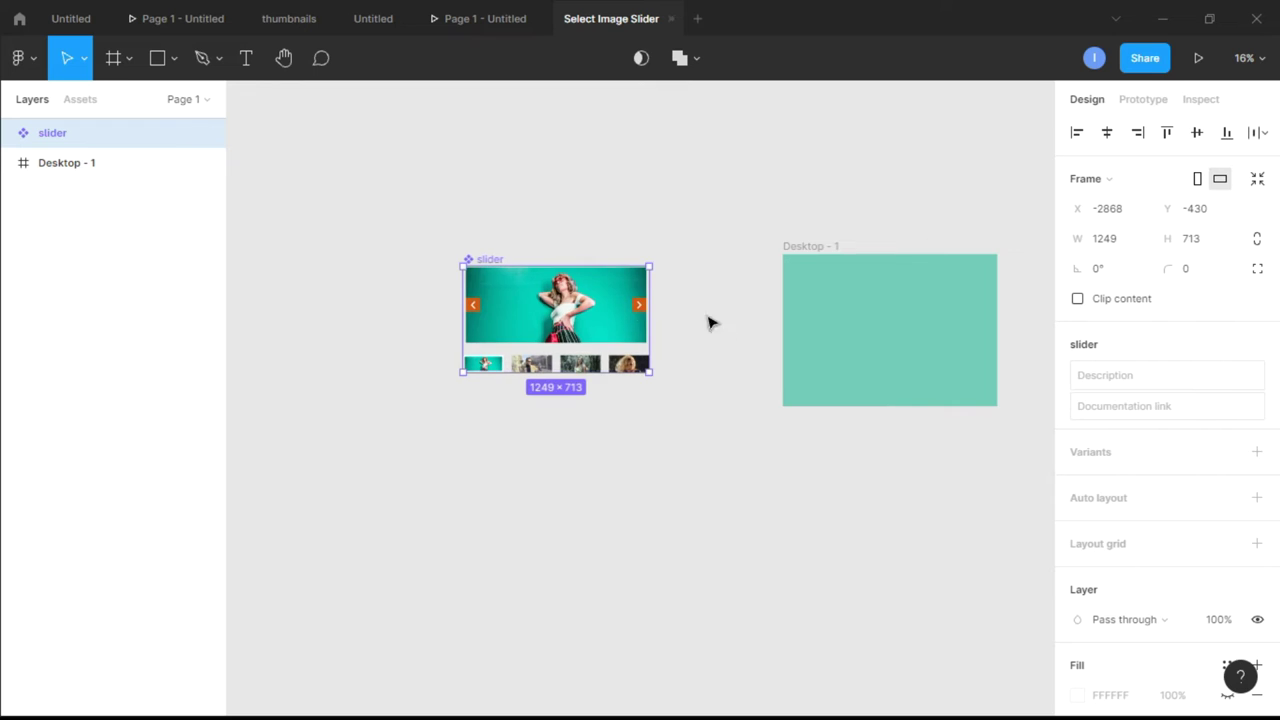
# Step: Add Variant2 to the slider component and stretch the variant set downward to fit it
pyautogui.click(1257, 453)
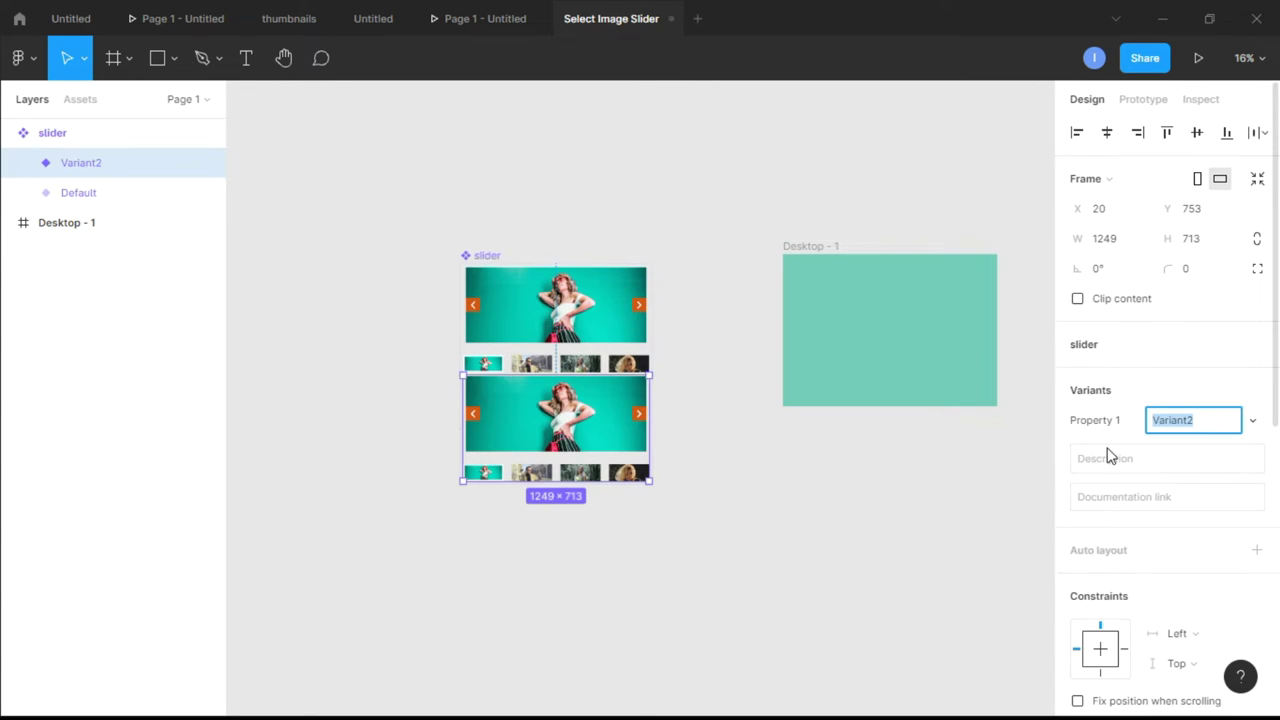
pyautogui.click(486, 259)
pyautogui.scroll(-2, 688, 409)
pyautogui.moveTo(650, 412); pyautogui.dragTo(665, 712)
pyautogui.scroll(1, 742, 442)
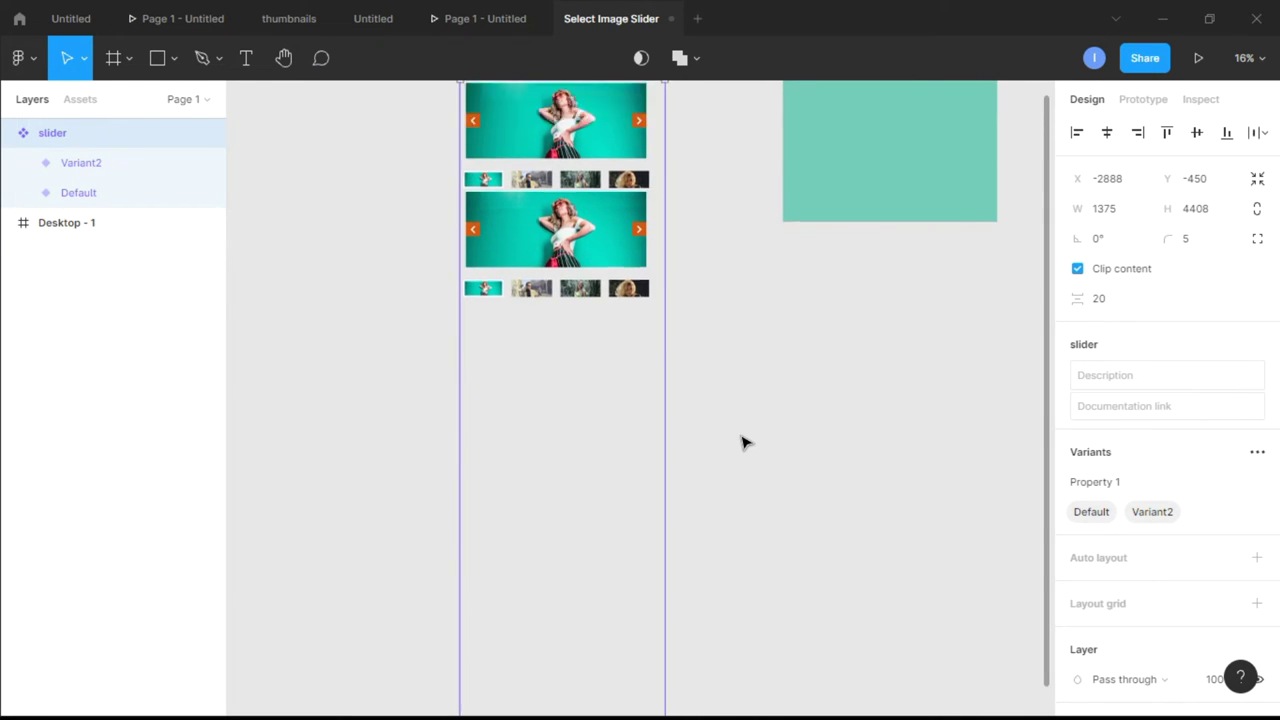
pyautogui.scroll(5, 742, 442)
pyautogui.keyDown('ctrl'); pyautogui.scroll(2, 505, 452); pyautogui.keyUp('ctrl')
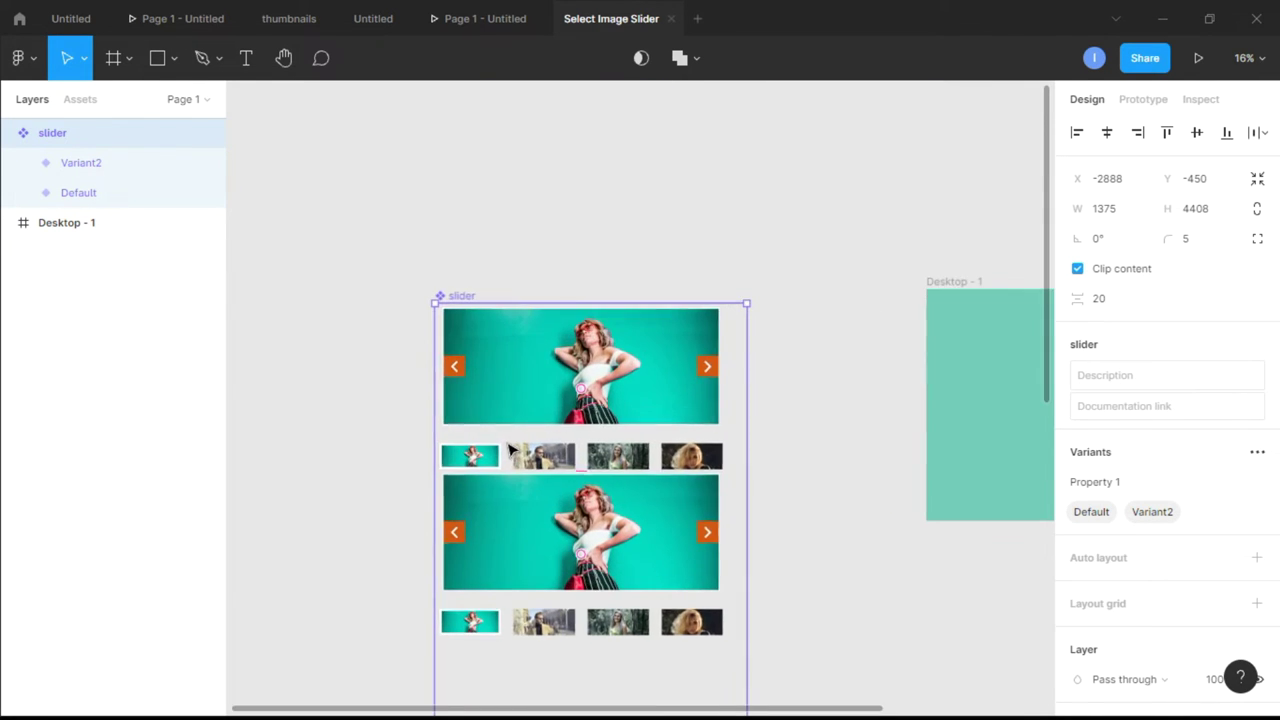
# Step: Expand Variant2's layers in the Layers panel and select its frame
pyautogui.click(110, 192)
pyautogui.scroll(1, 636, 397)
pyautogui.scroll(-5, 634, 396)
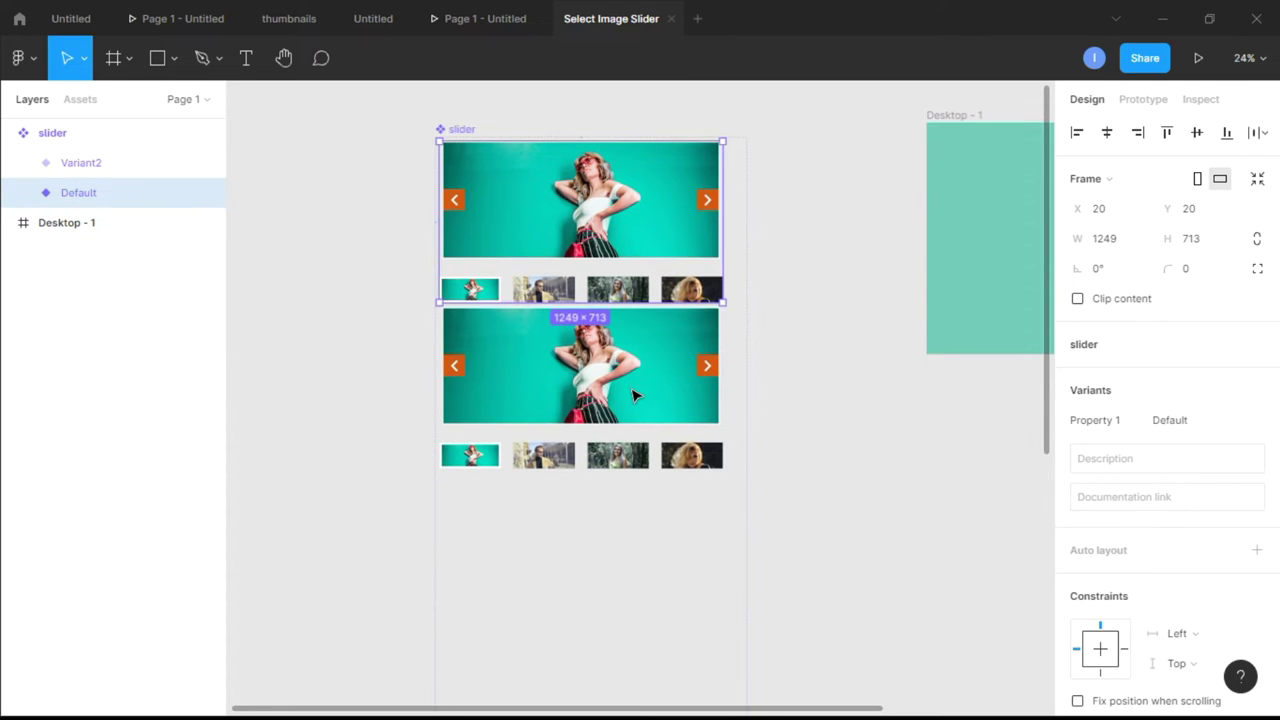
pyautogui.click(24, 164)
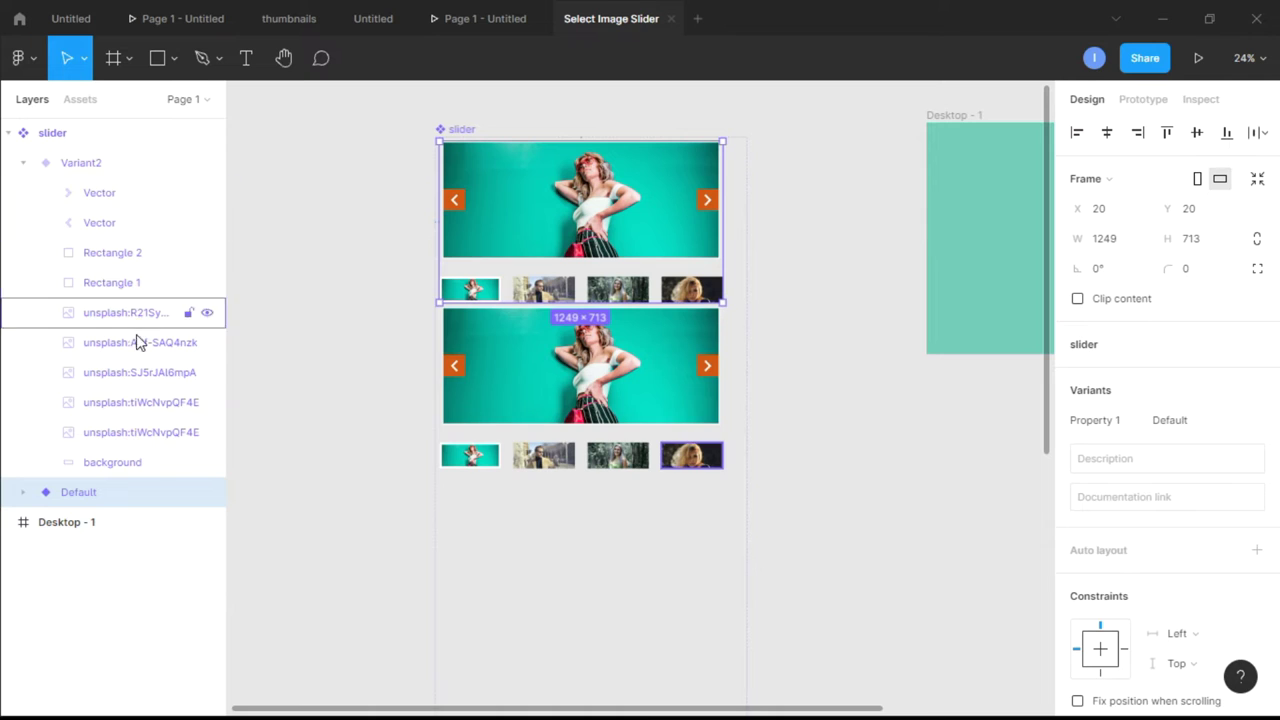
pyautogui.scroll(-1, 686, 434)
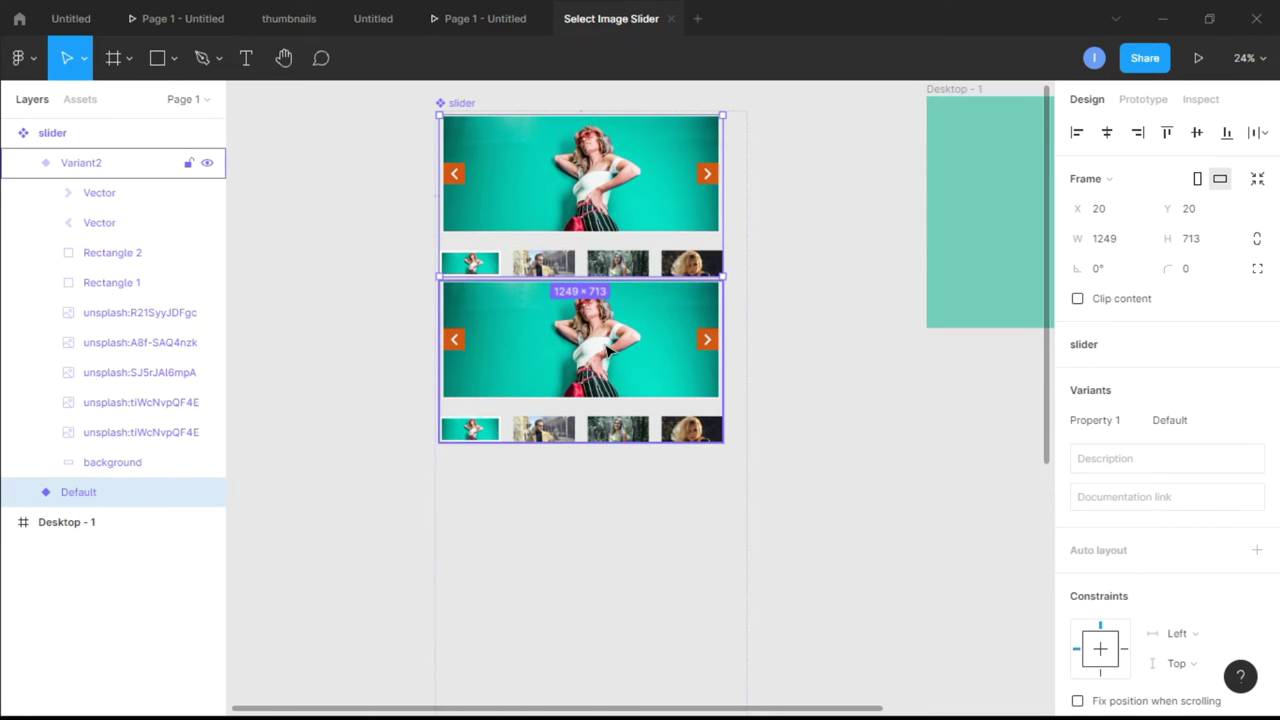
pyautogui.click(466, 432)
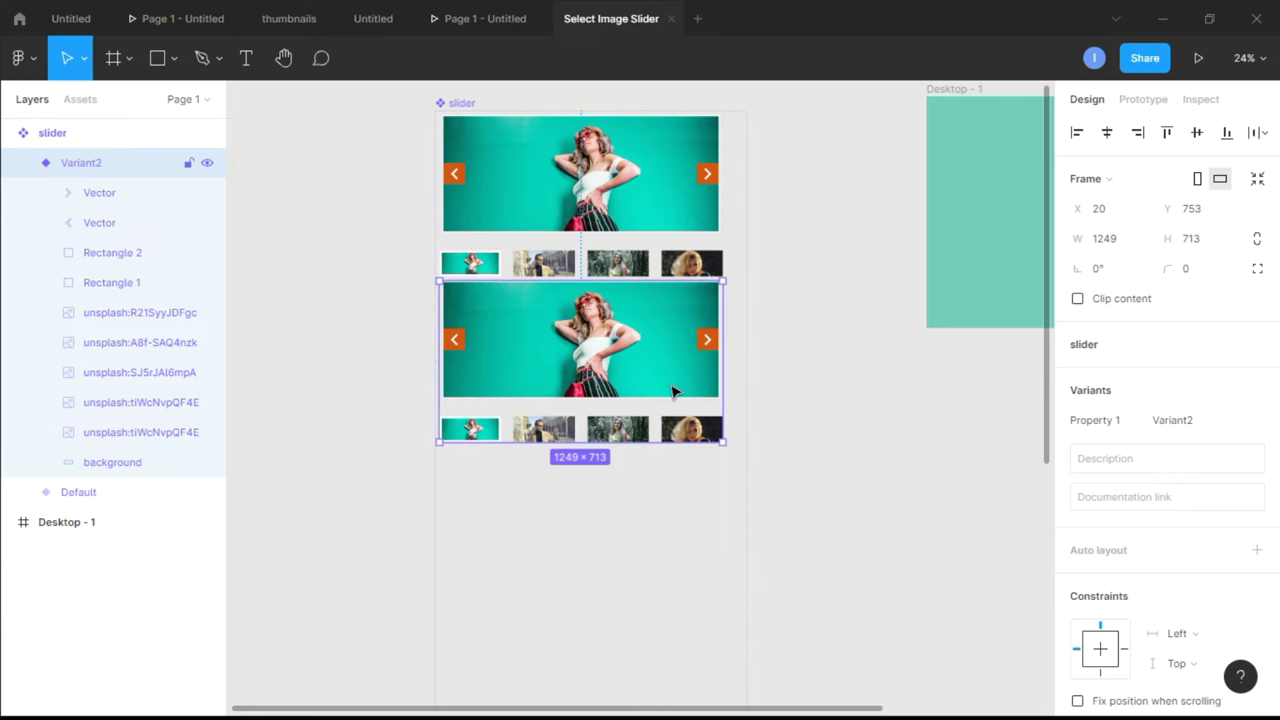
# Step: Check Variant2's main image and second thumbnail, then expand Default and select its main image layer
pyautogui.click(126, 434)
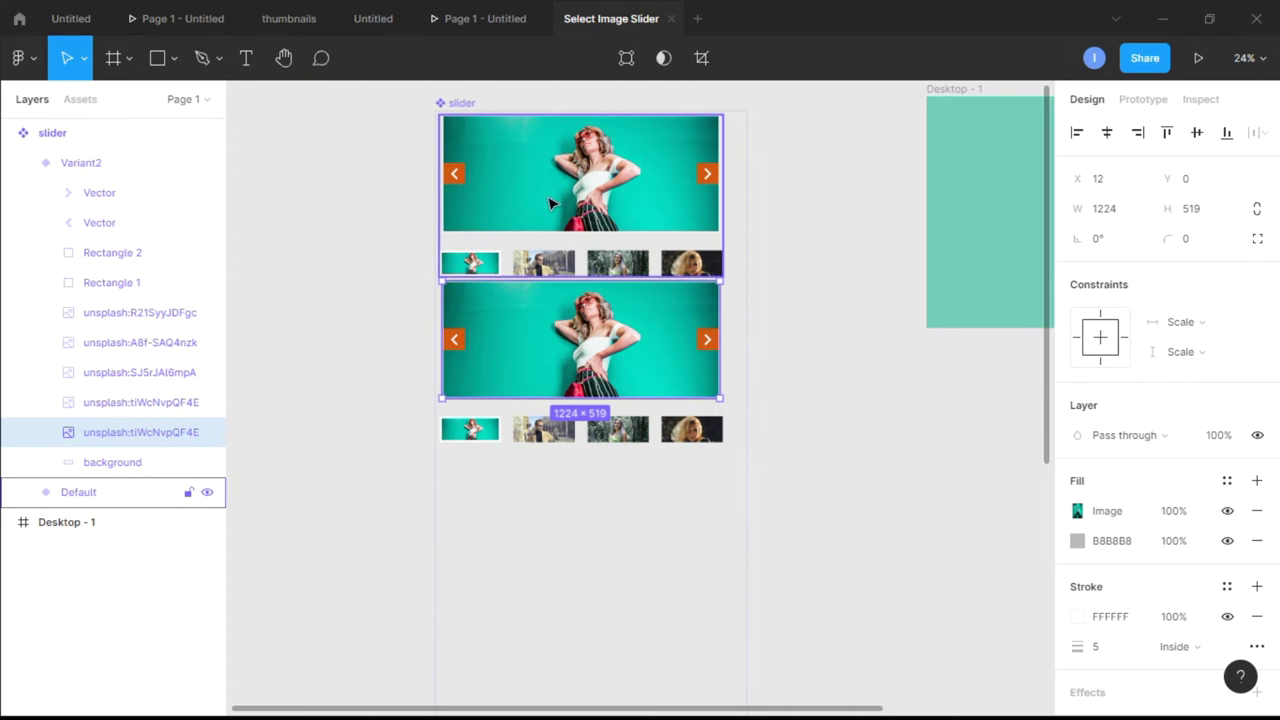
pyautogui.click(545, 427)
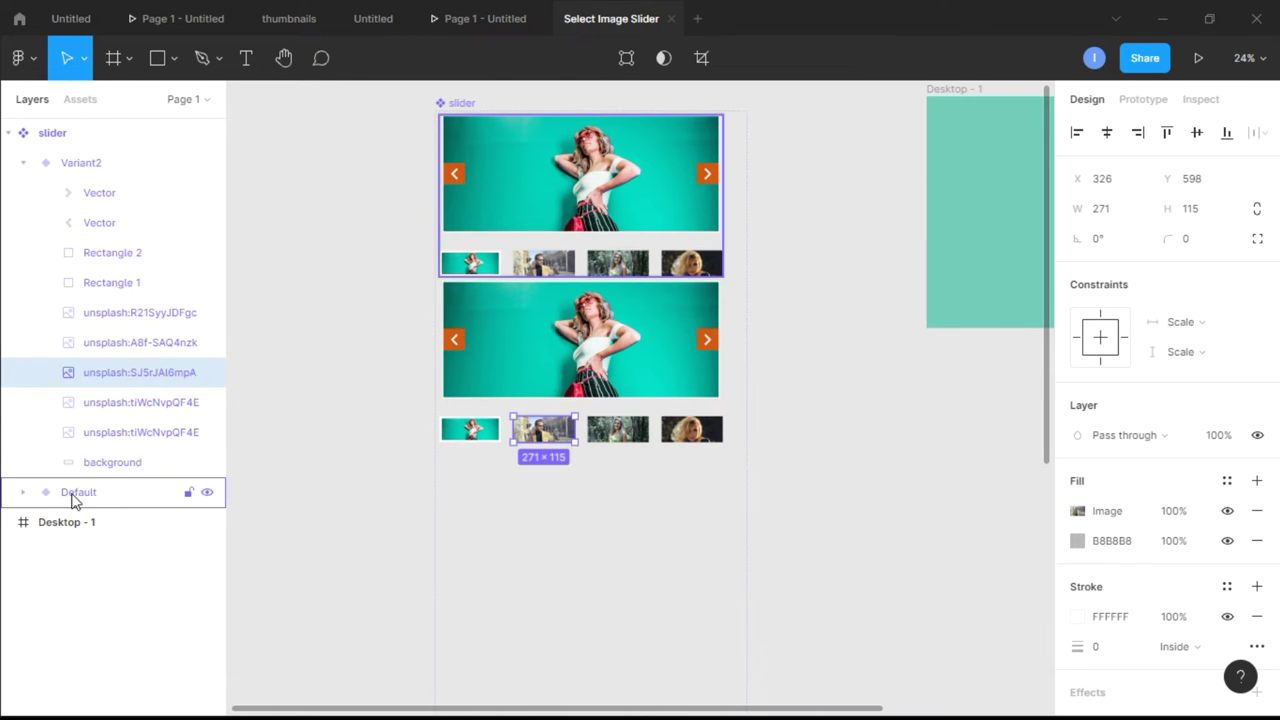
pyautogui.click(25, 493)
pyautogui.scroll(-3, 171, 523)
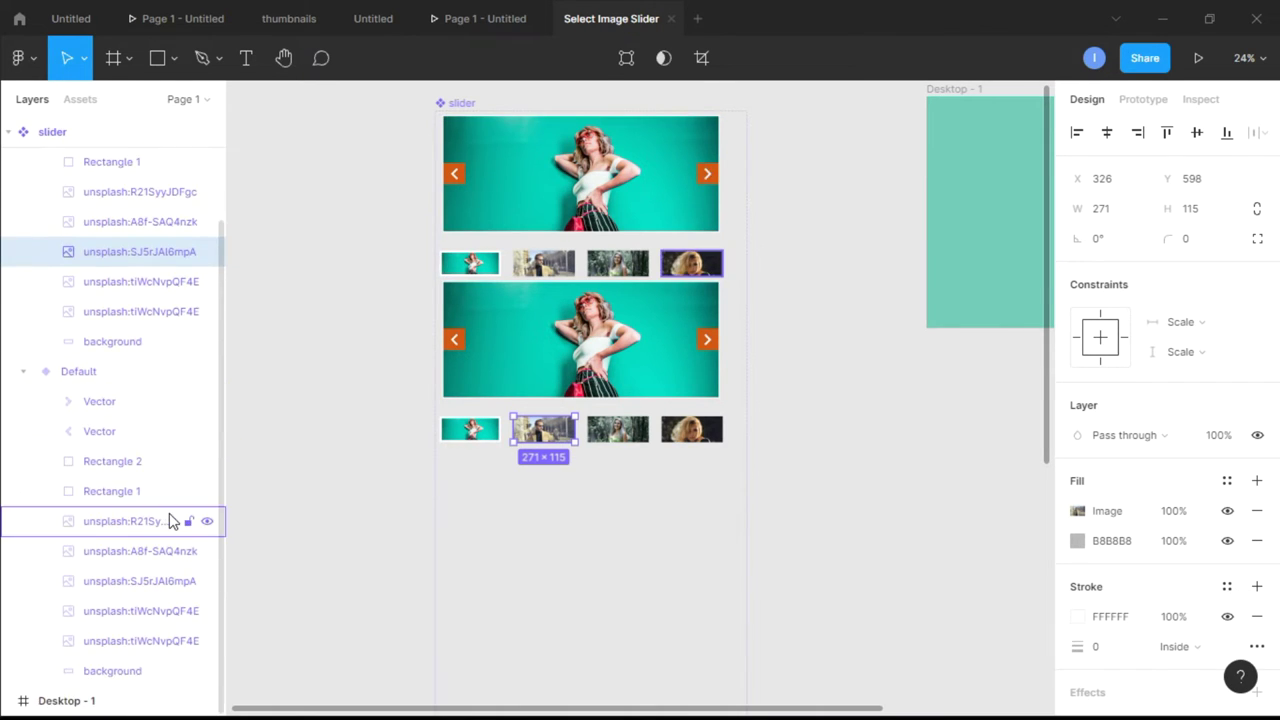
pyautogui.click(155, 643)
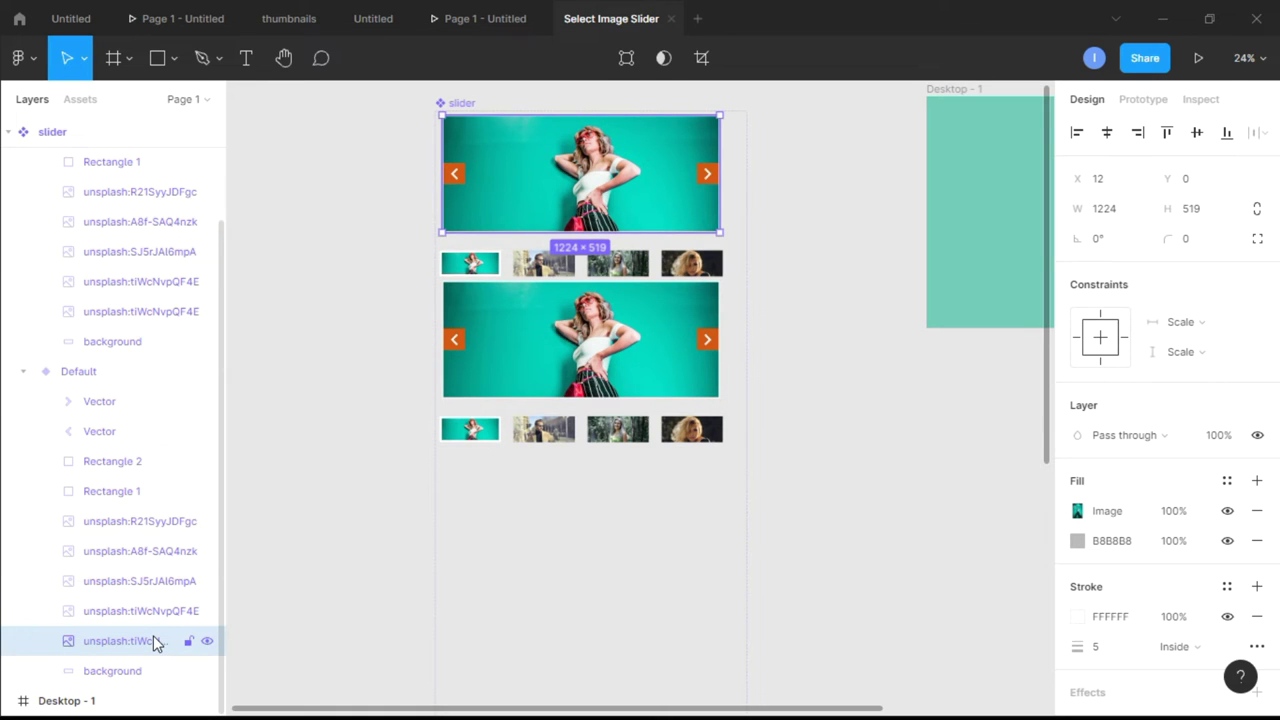
# Step: Rename the Default variant's main image layer to main and its thumbnails to 1, 2, 3, 4
pyautogui.doubleClick(155, 643)
pyautogui.write('main')
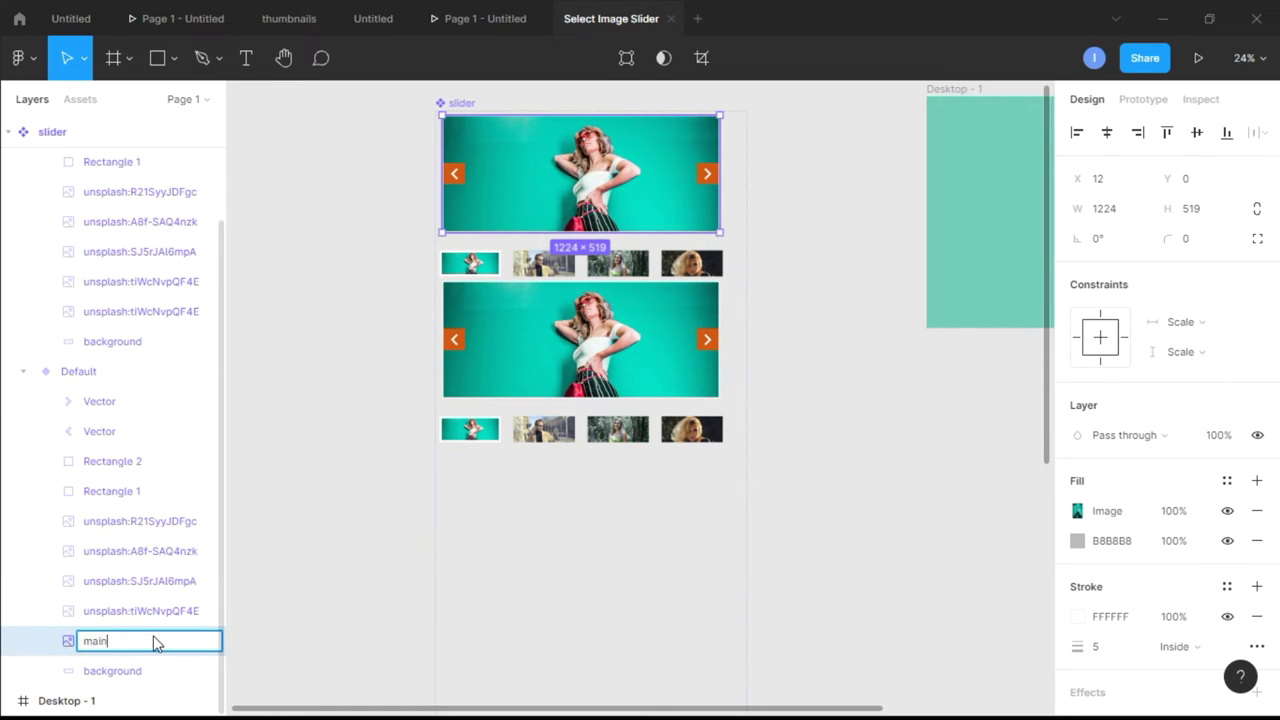
pyautogui.click(137, 612)
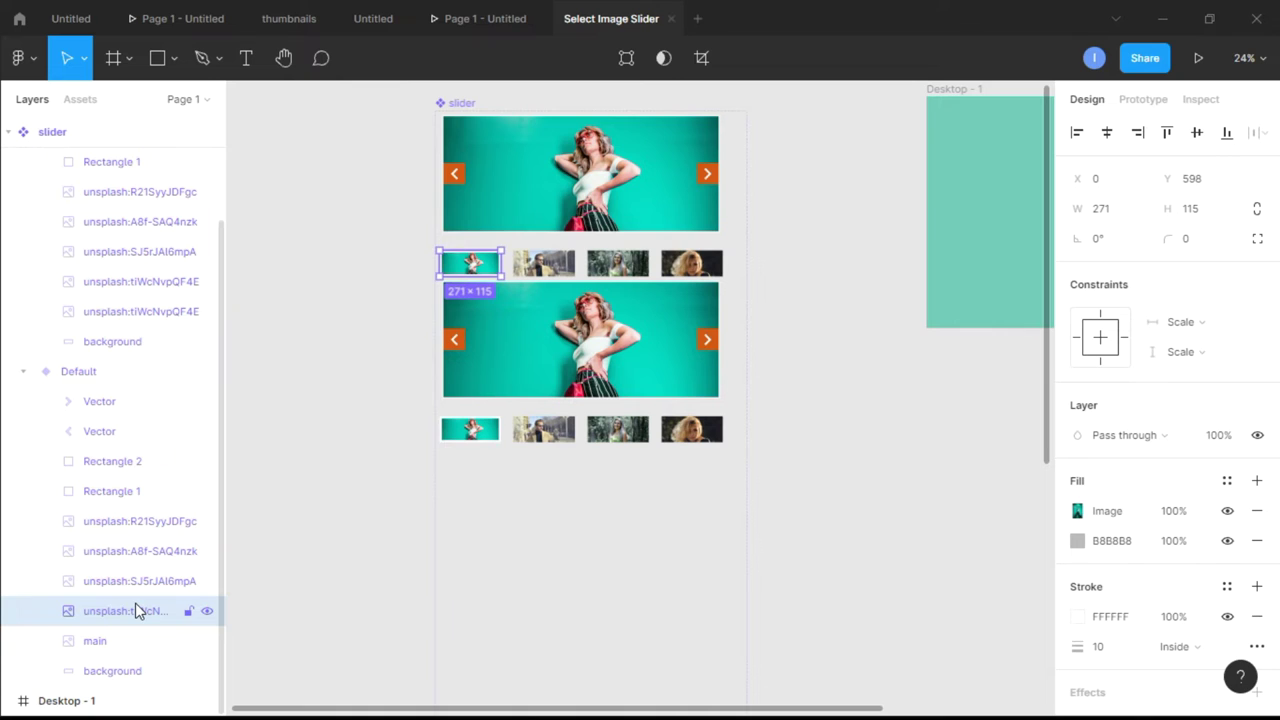
pyautogui.doubleClick(137, 611)
pyautogui.write('1')
pyautogui.doubleClick(140, 581)
pyautogui.write('2')
pyautogui.doubleClick(140, 551)
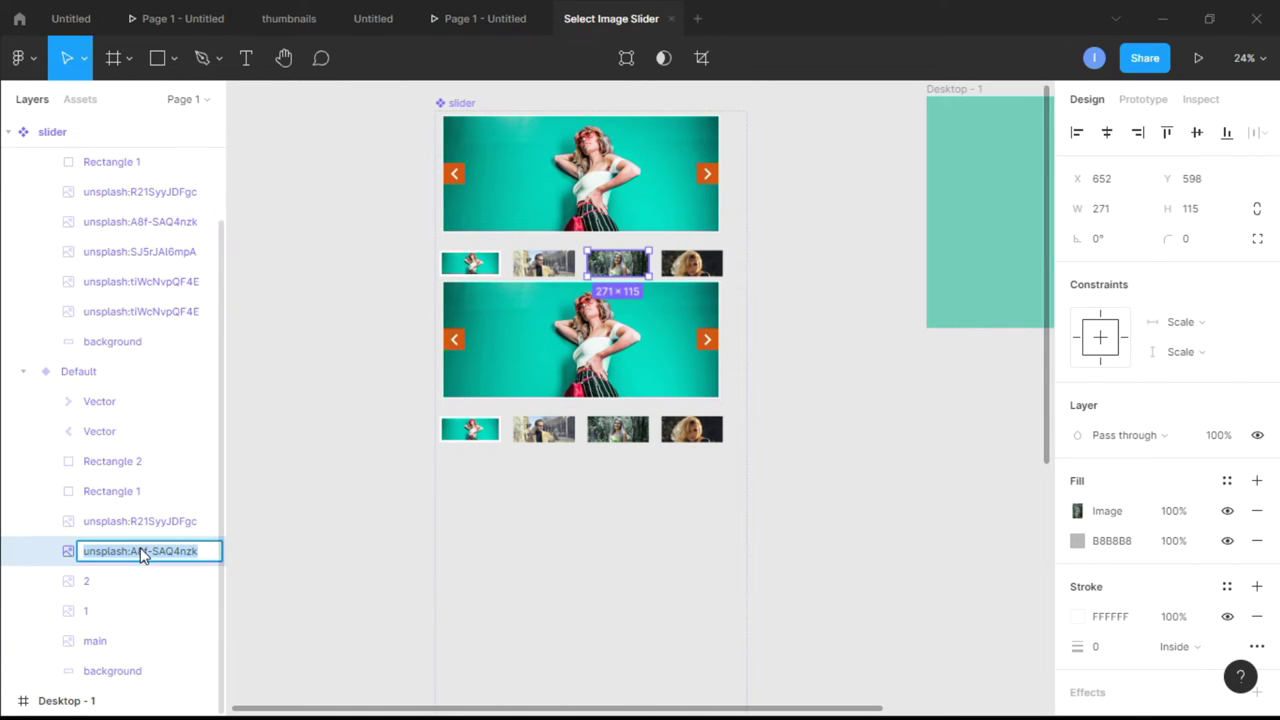
pyautogui.write('3')
pyautogui.doubleClick(148, 521)
pyautogui.write('4')
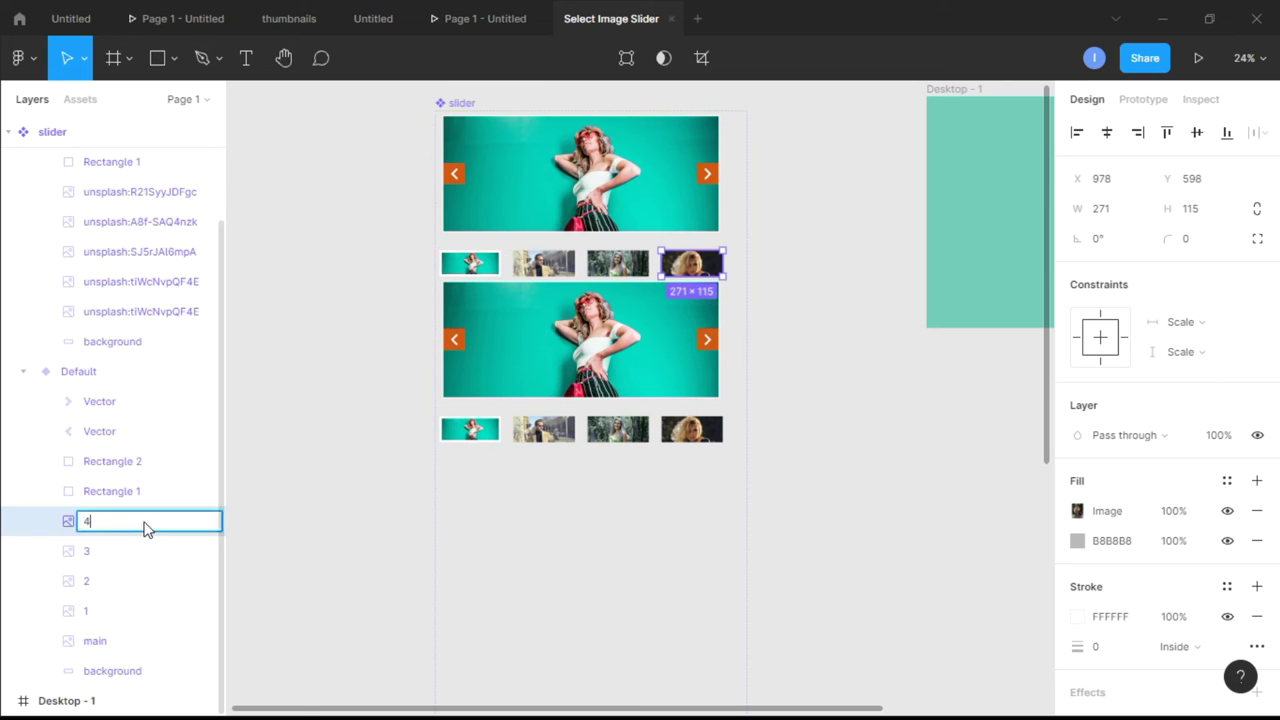
pyautogui.press('Return')
pyautogui.click(258, 530)
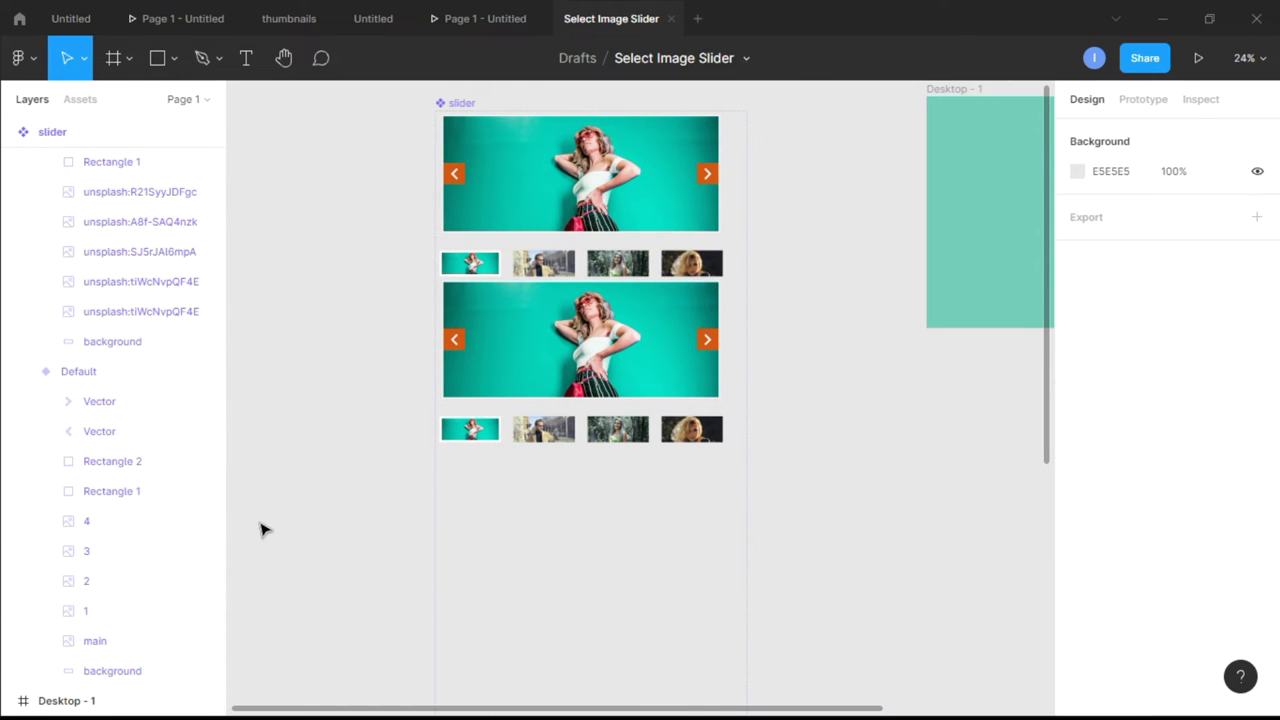
# Step: Delete the extra Variant2 from the slider component
pyautogui.click(139, 317)
pyautogui.doubleClick(139, 317)
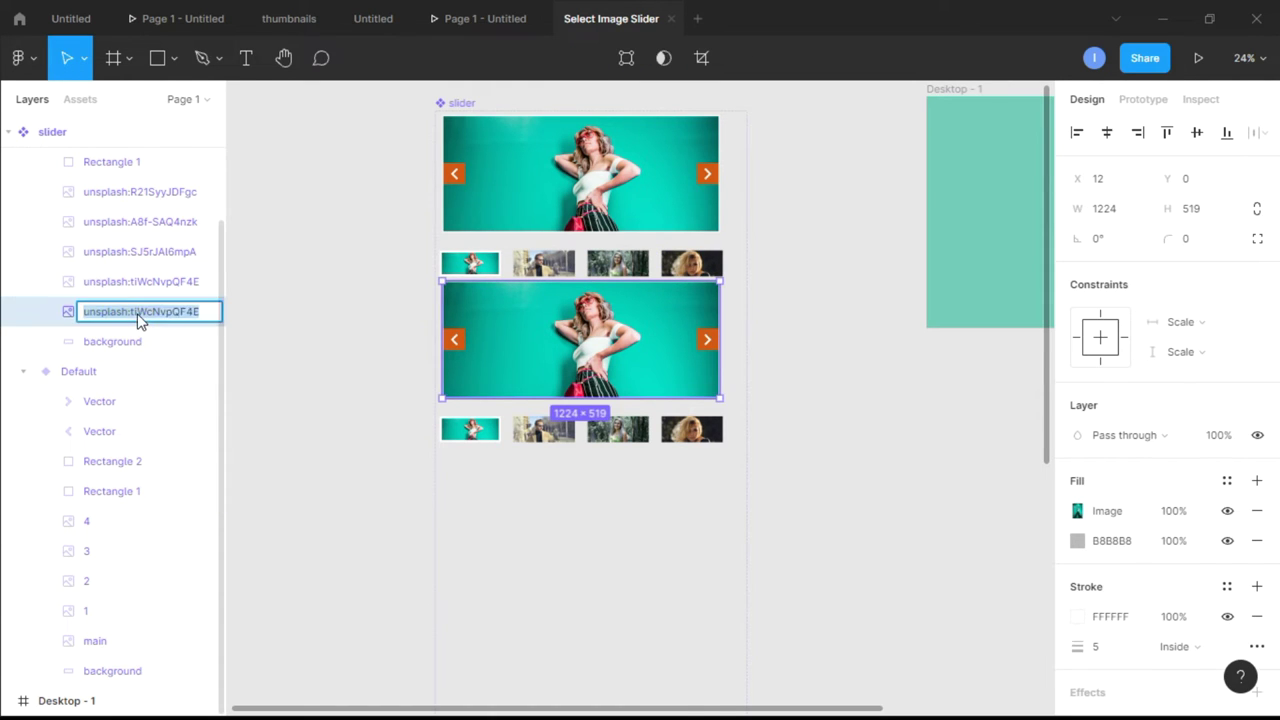
pyautogui.scroll(3, 94, 250)
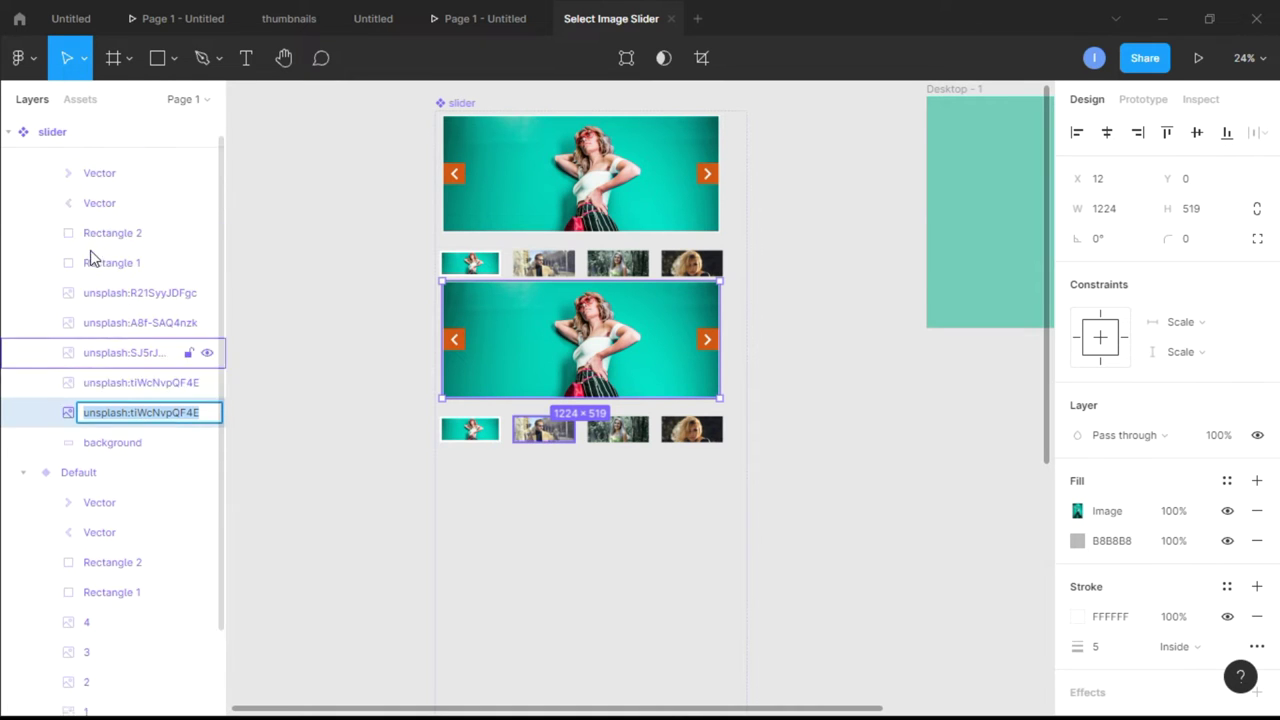
pyautogui.click(75, 165)
pyautogui.press('Delete')
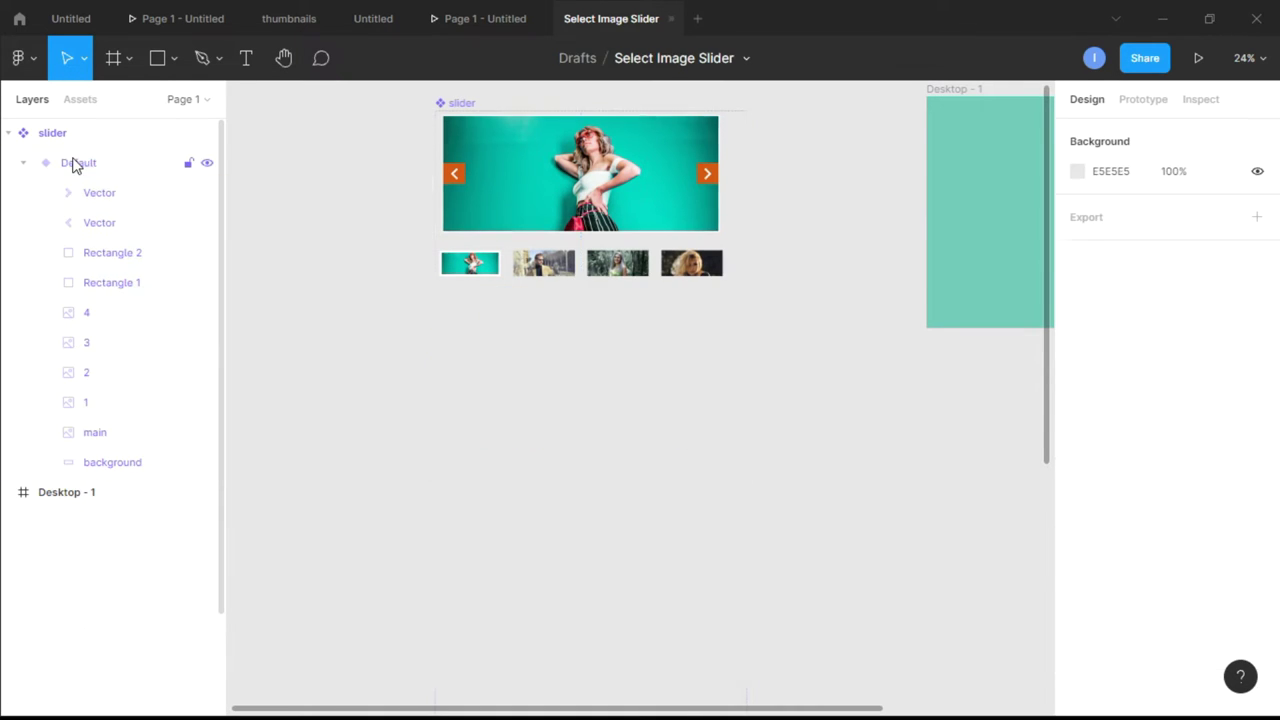
# Step: Duplicate the Default variant with Ctrl+D and place the new Variant2 below it
pyautogui.click(90, 170)
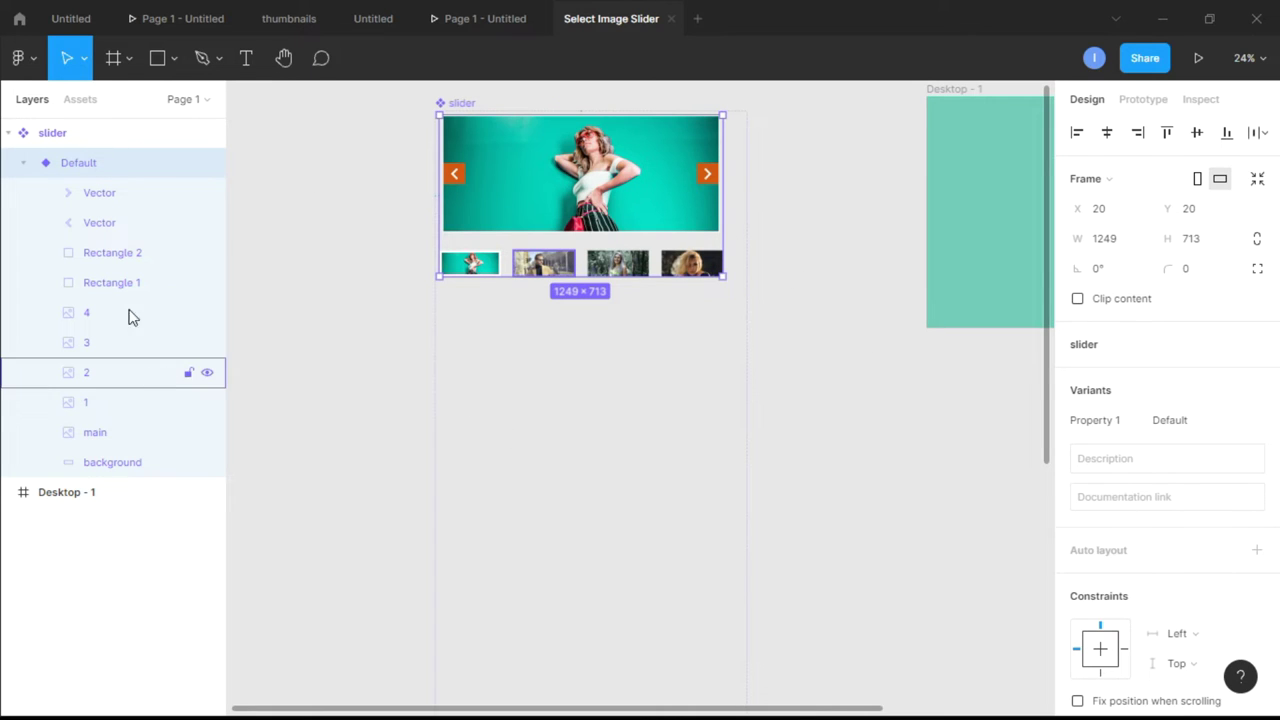
pyautogui.hotkey('ctrl', 'd')
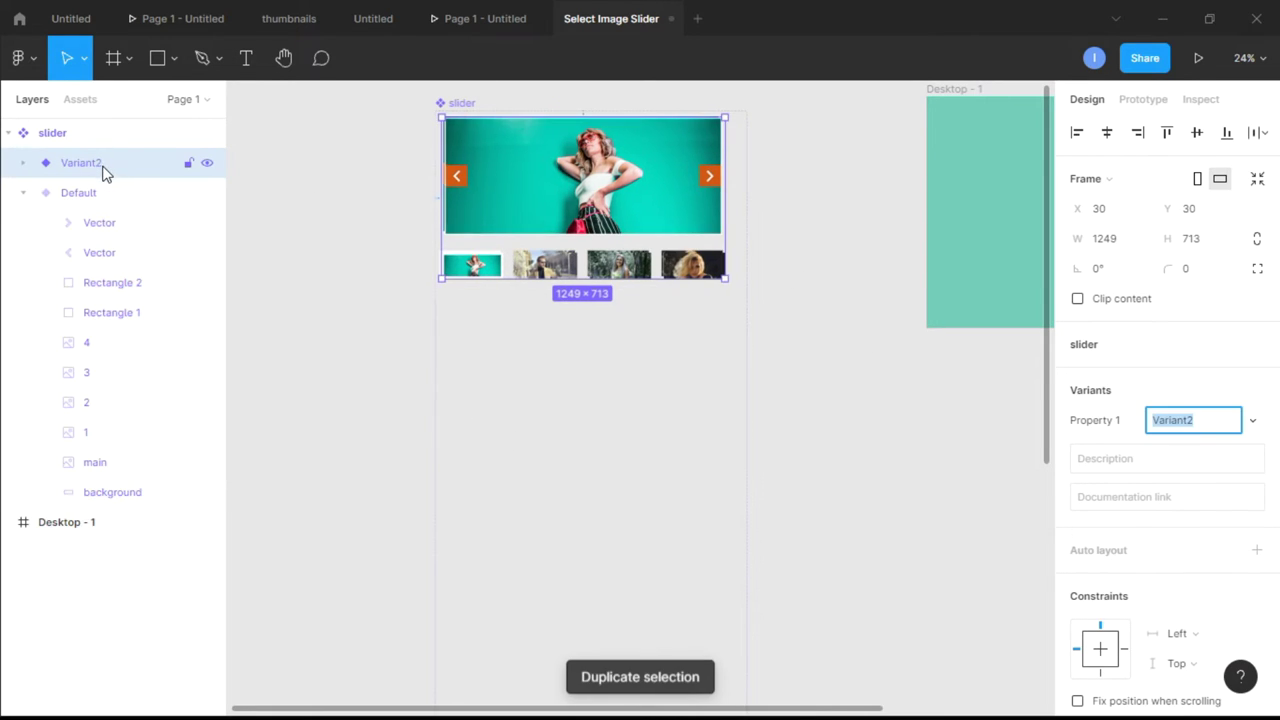
pyautogui.moveTo(628, 202); pyautogui.dragTo(624, 374)
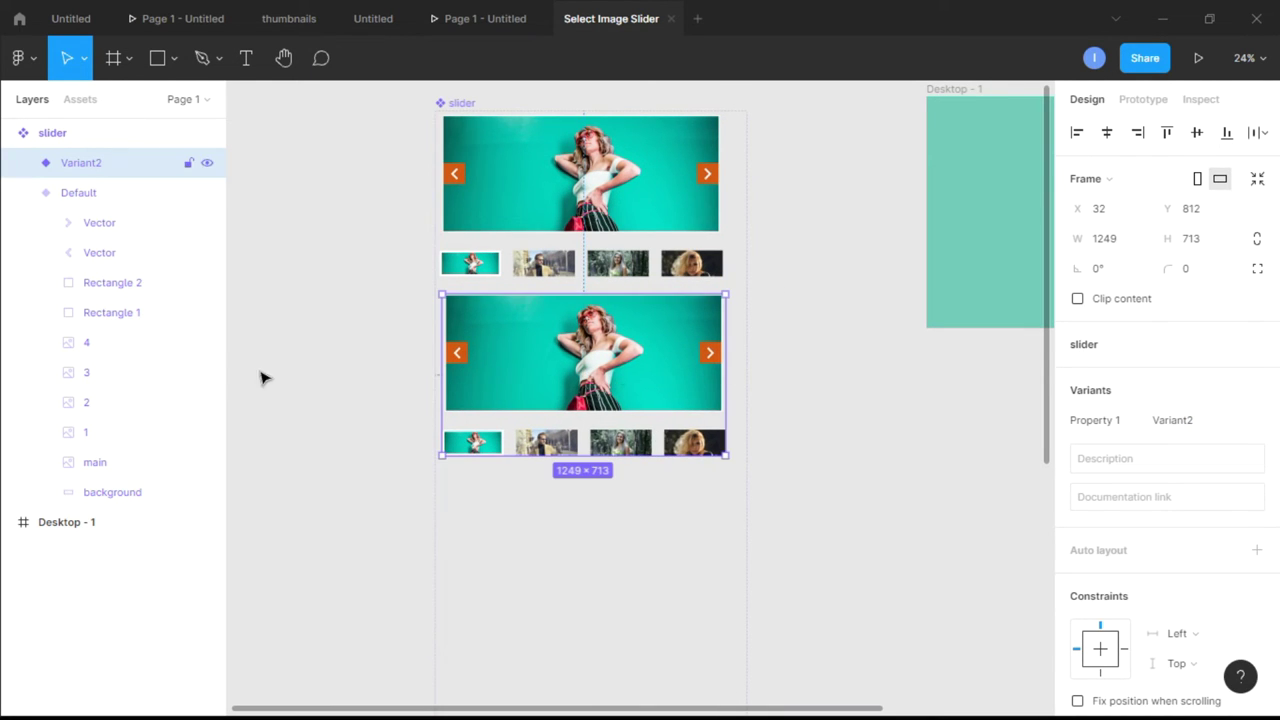
pyautogui.click(28, 194)
pyautogui.click(24, 163)
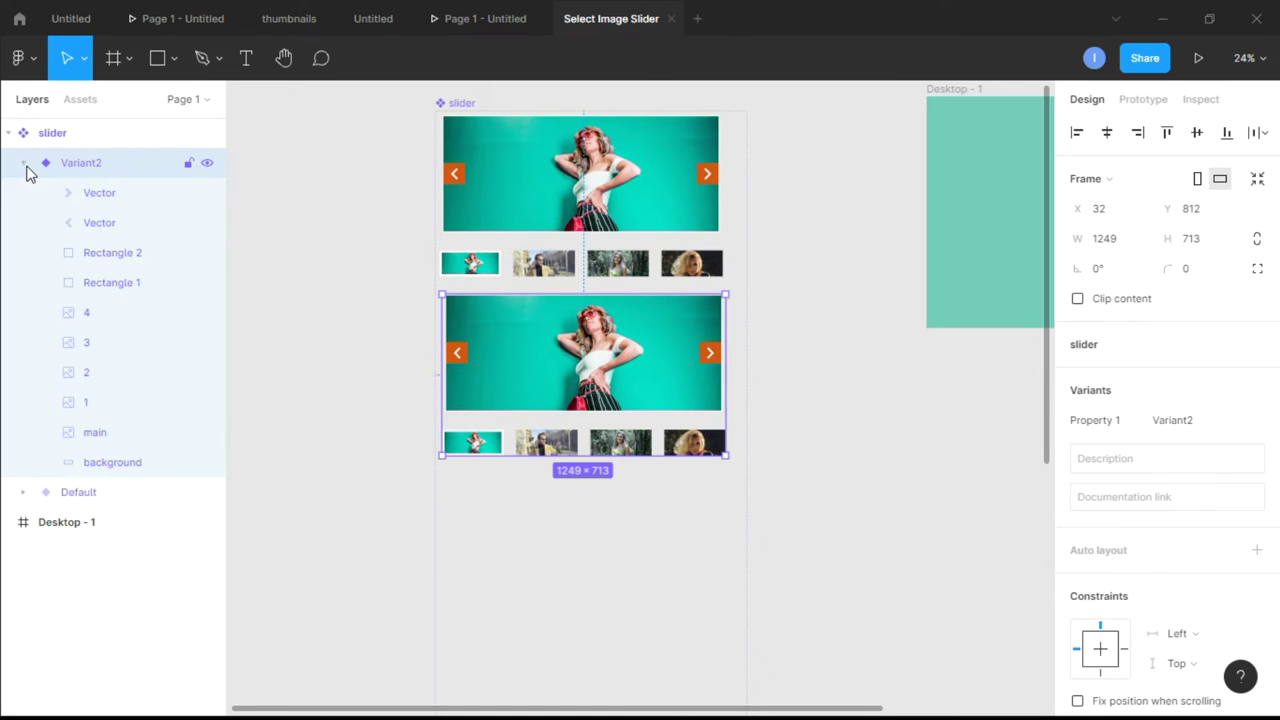
# Step: Set the stroke weight of Variant2's thumbnail 1 to 0
pyautogui.click(100, 433)
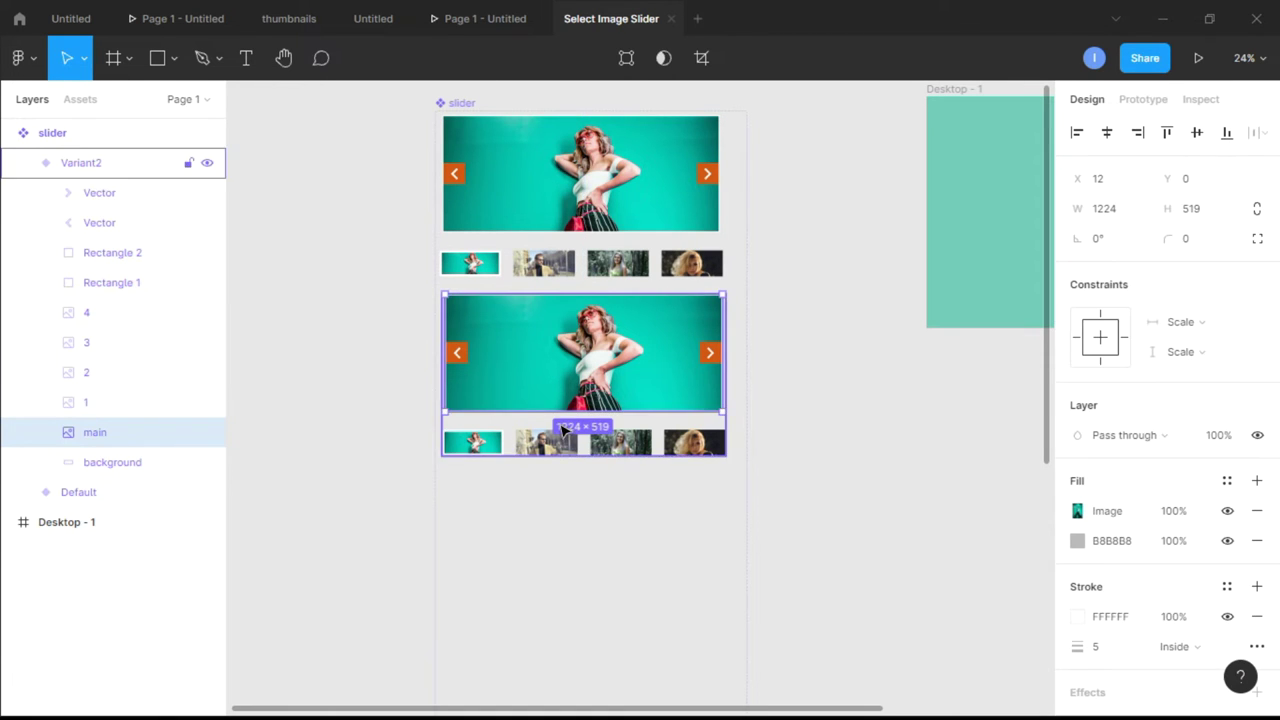
pyautogui.scroll(3, 563, 430)
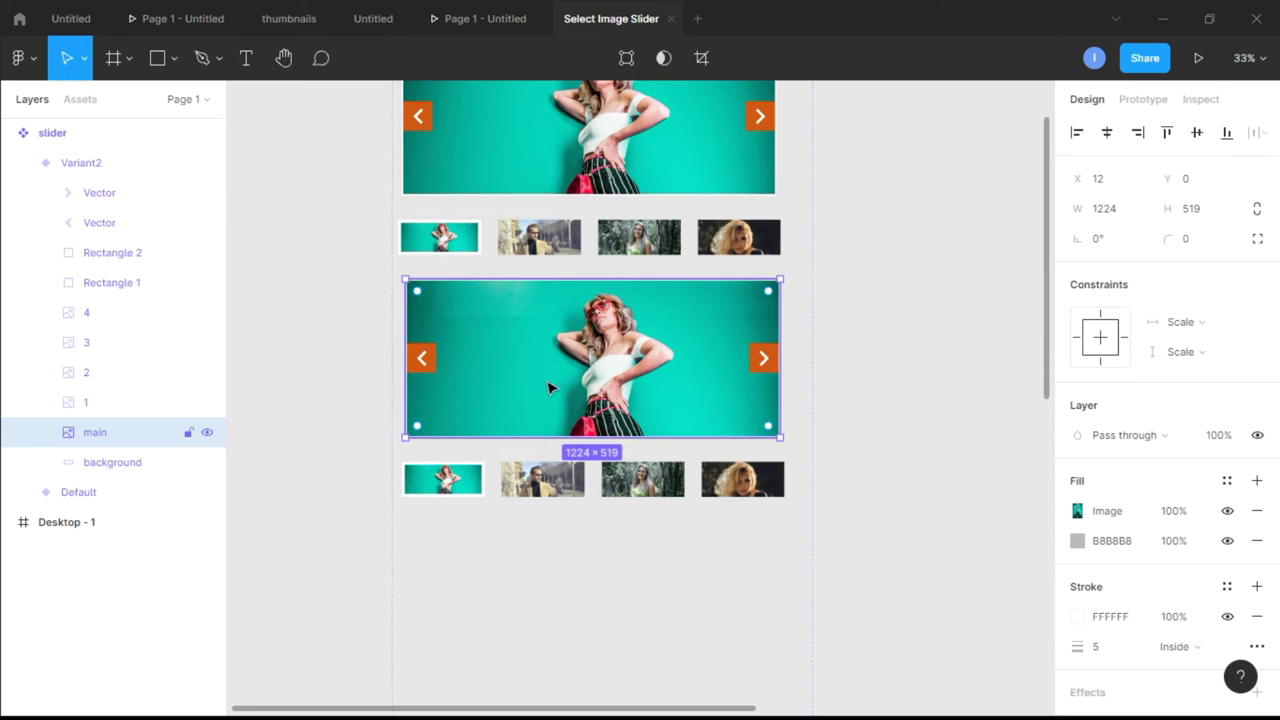
pyautogui.click(100, 413)
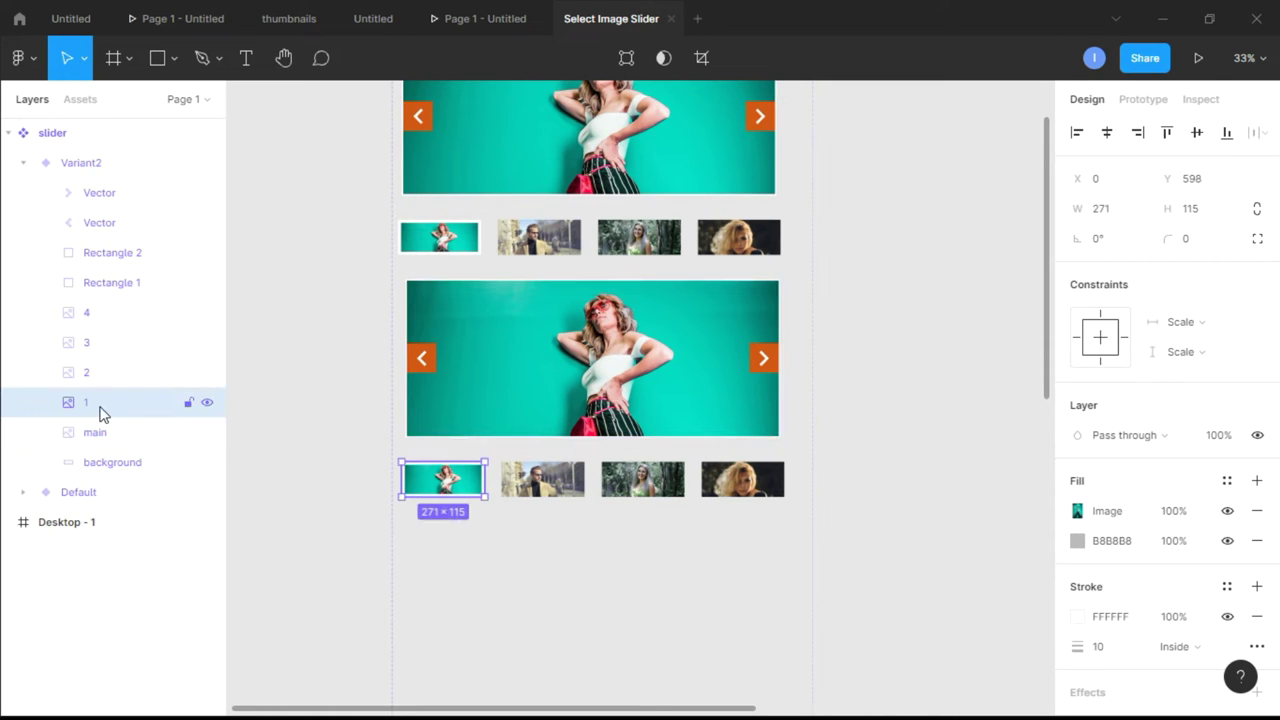
pyautogui.click(99, 376)
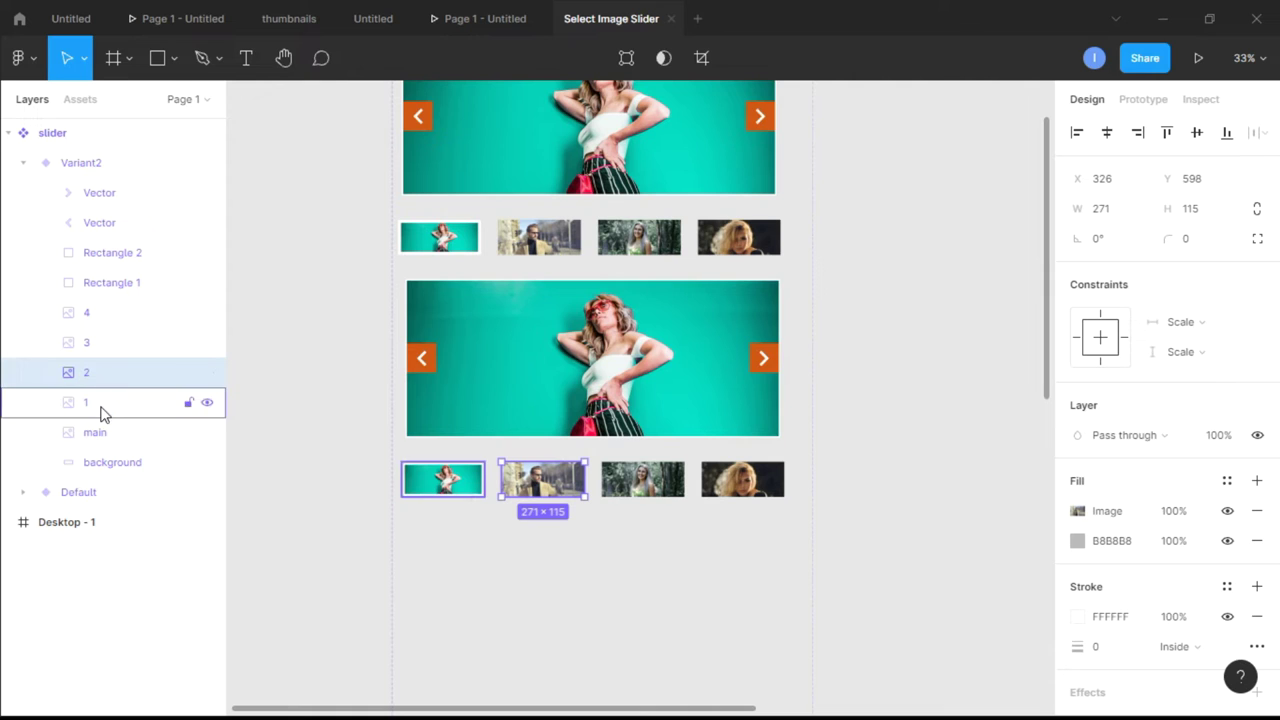
pyautogui.click(100, 408)
pyautogui.click(1116, 655)
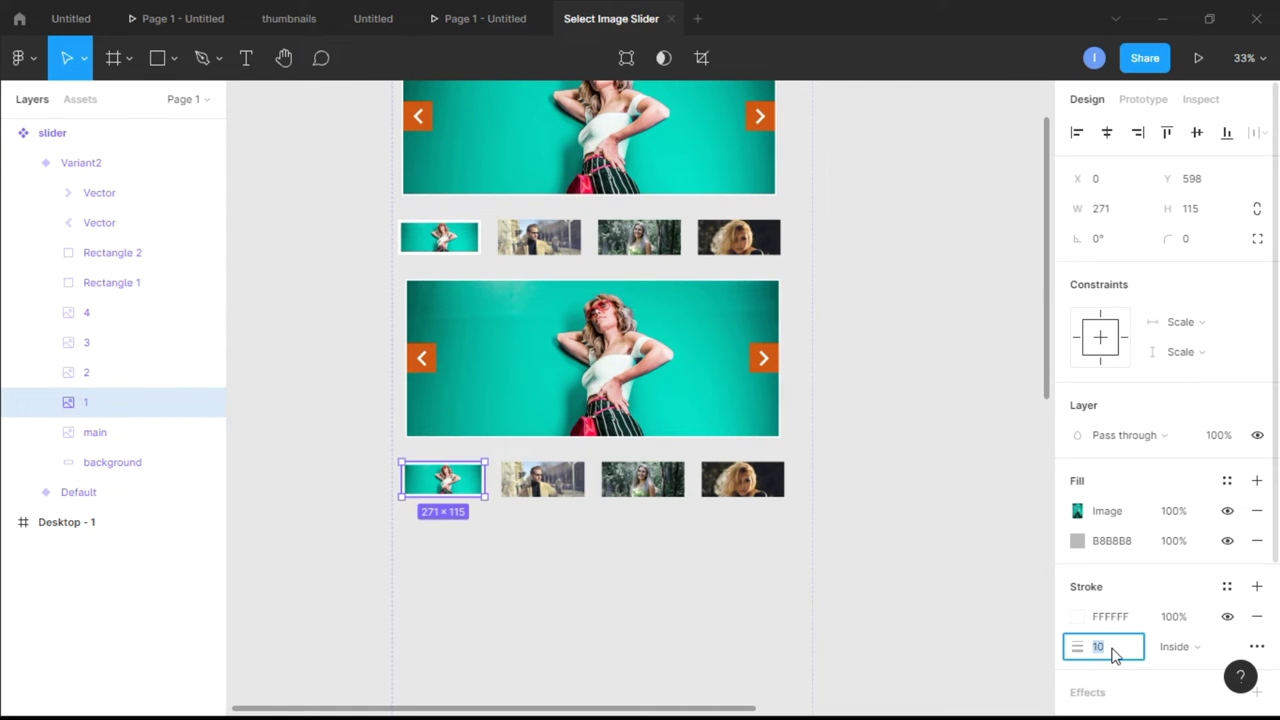
pyautogui.write('0')
pyautogui.press('Return')
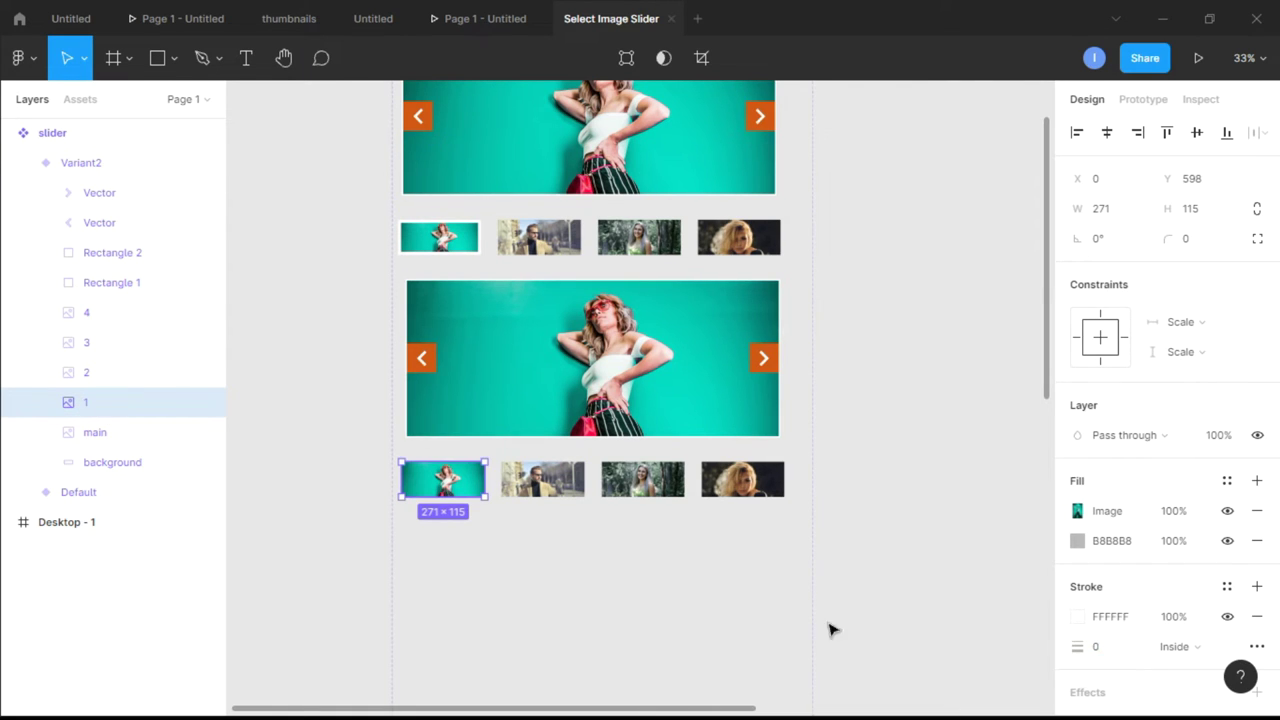
# Step: Give Variant2's thumbnail 2 a stroke weight of 10
pyautogui.click(546, 485)
pyautogui.click(1110, 652)
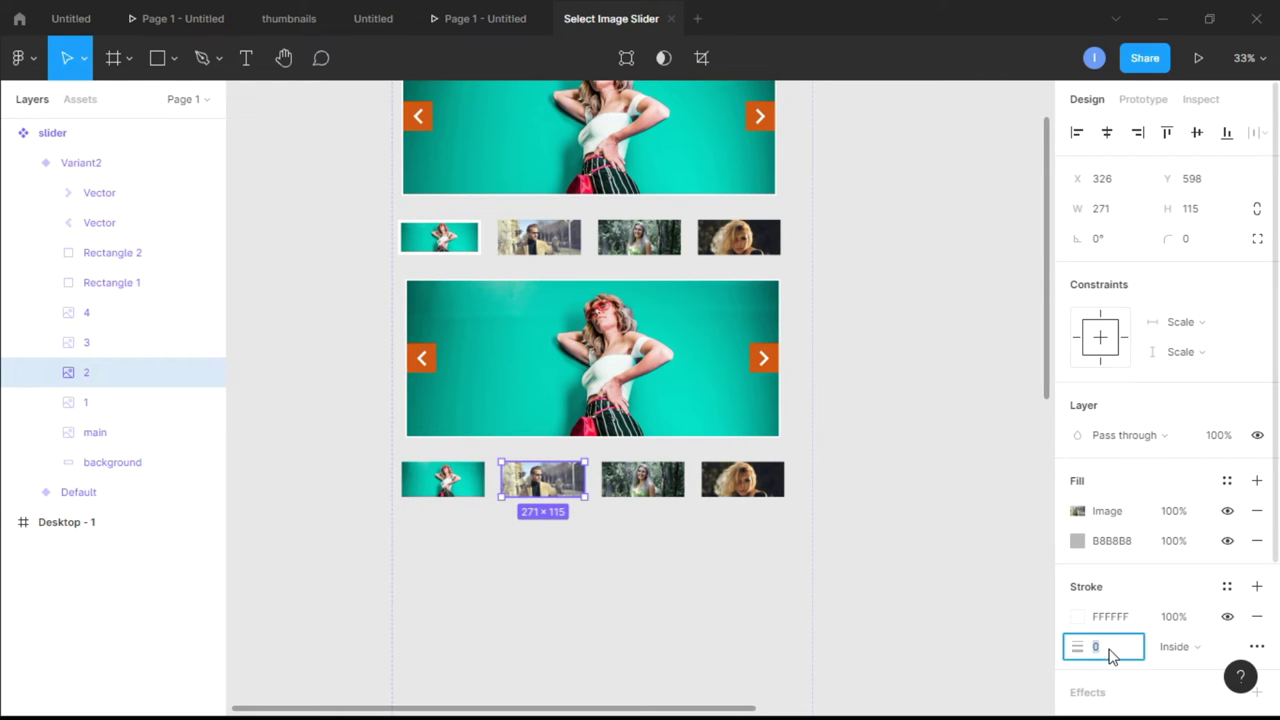
pyautogui.press('Return')
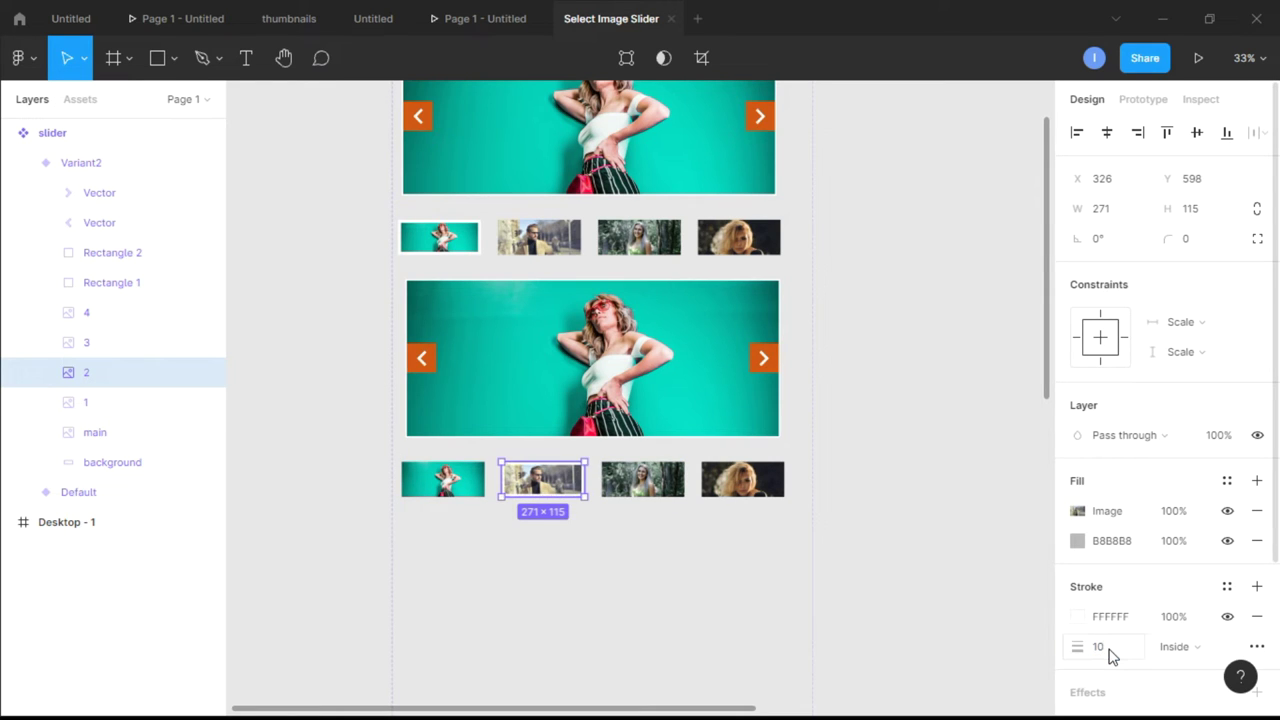
pyautogui.click(966, 503)
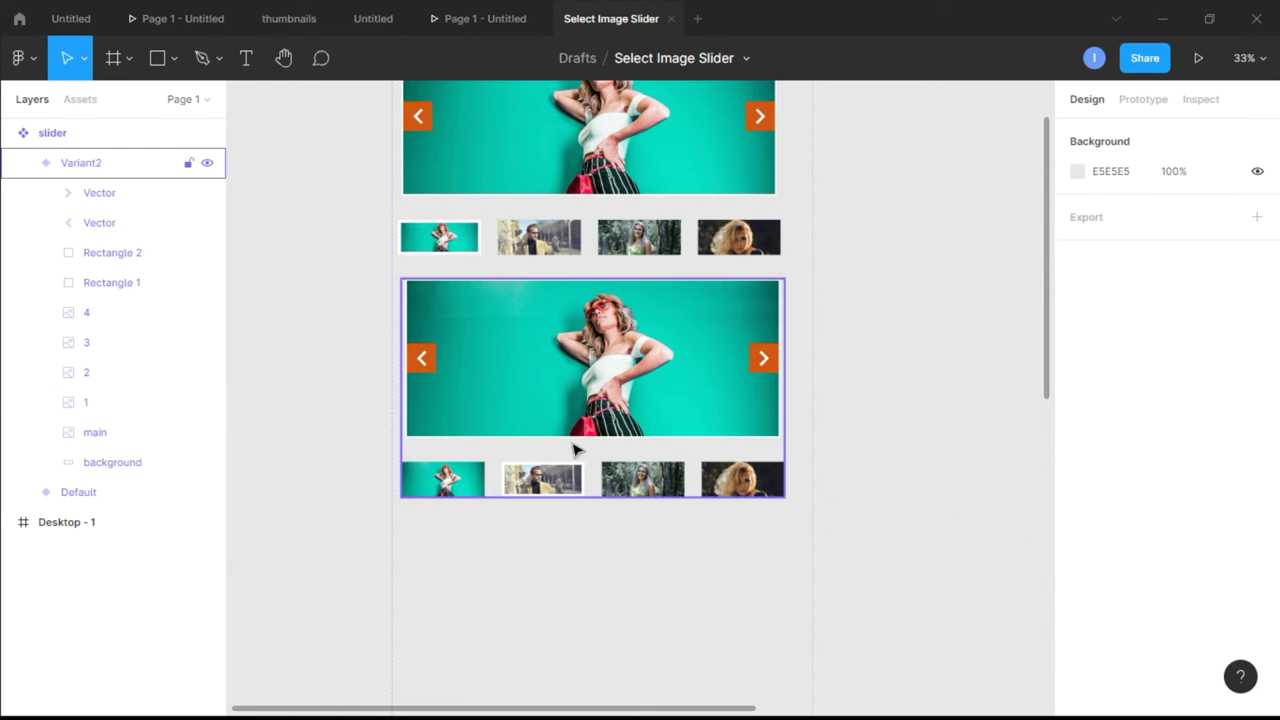
pyautogui.click(112, 374)
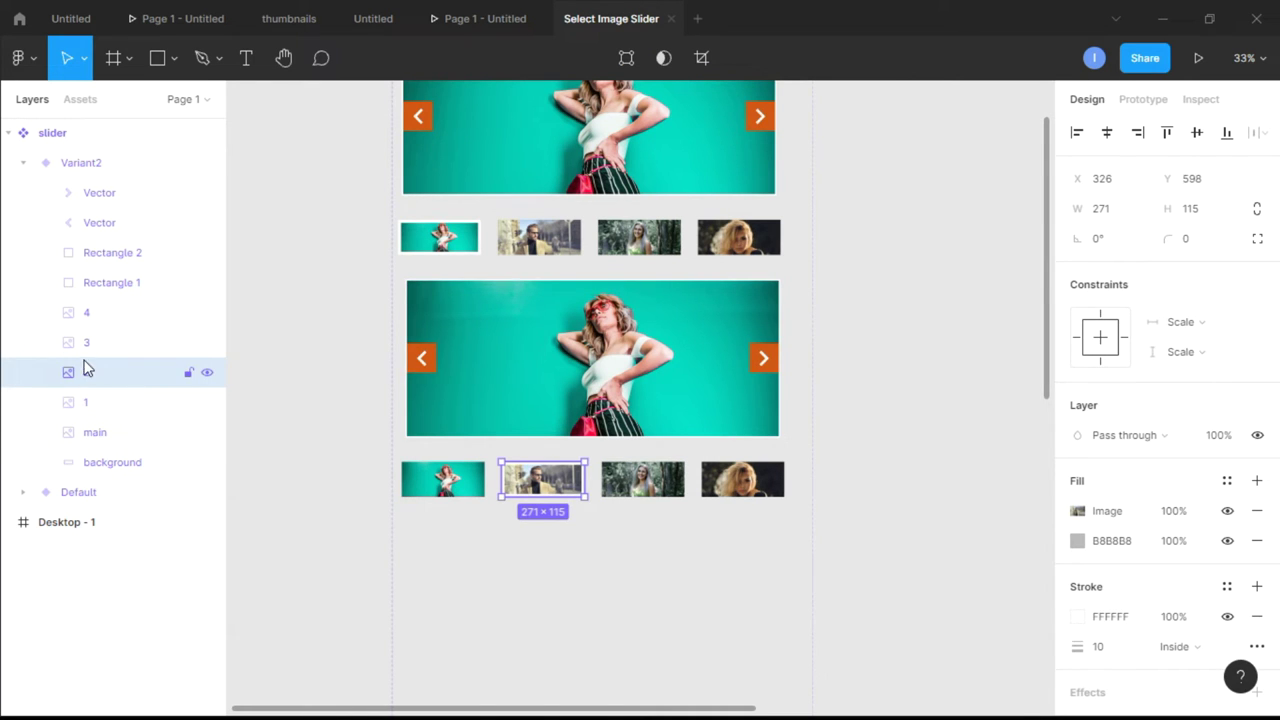
pyautogui.click(105, 436)
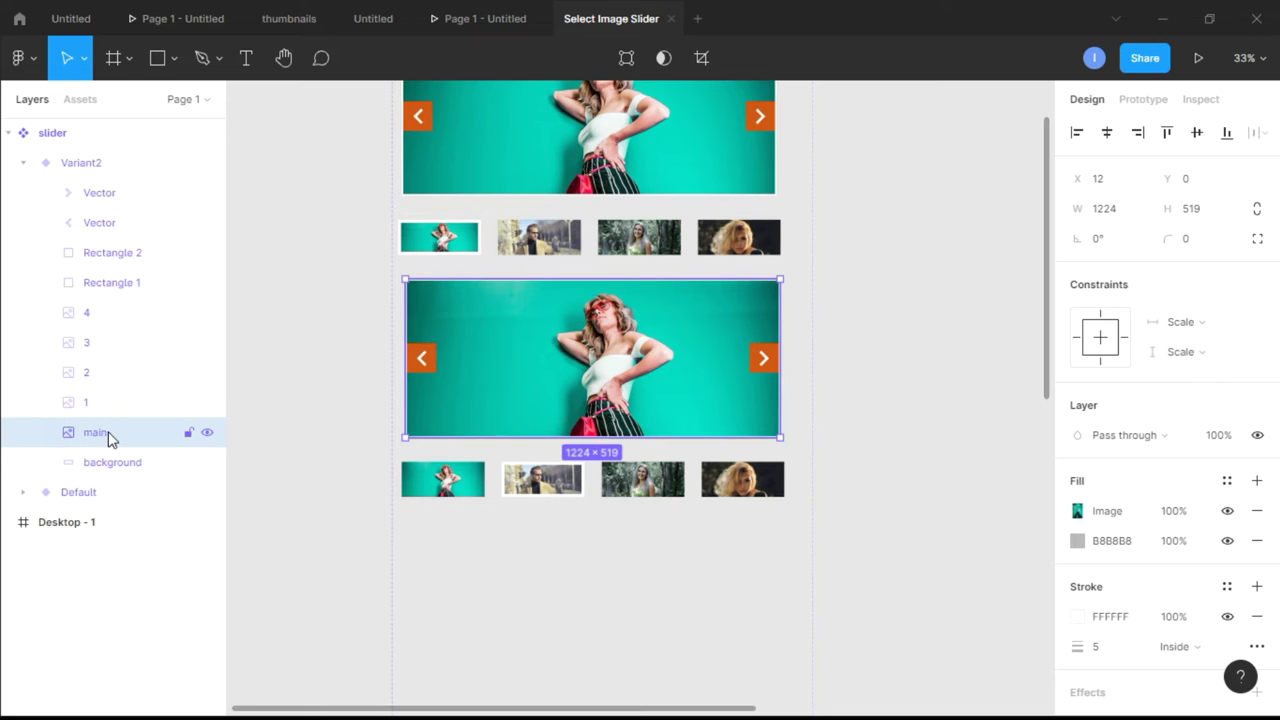
# Step: Replace Variant2's main image with the copied second-thumbnail photo
pyautogui.rightClick(513, 372)
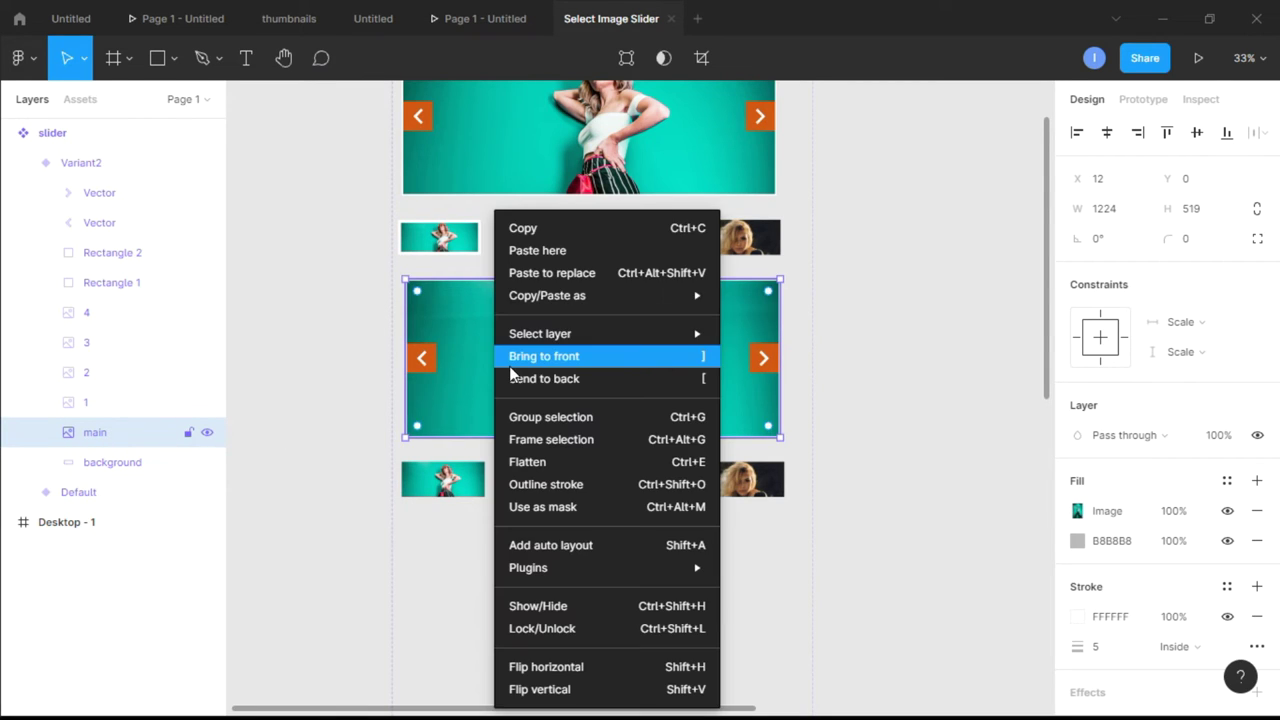
pyautogui.click(580, 273)
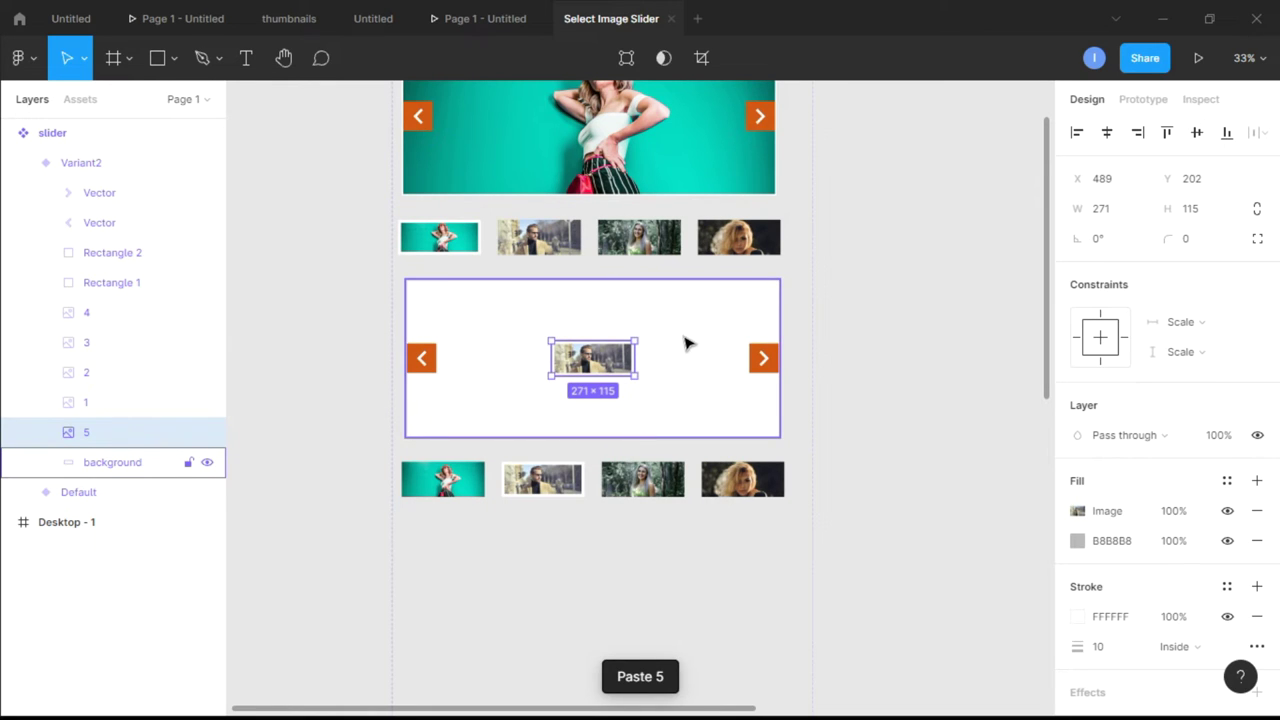
pyautogui.click(886, 298)
pyautogui.click(738, 326)
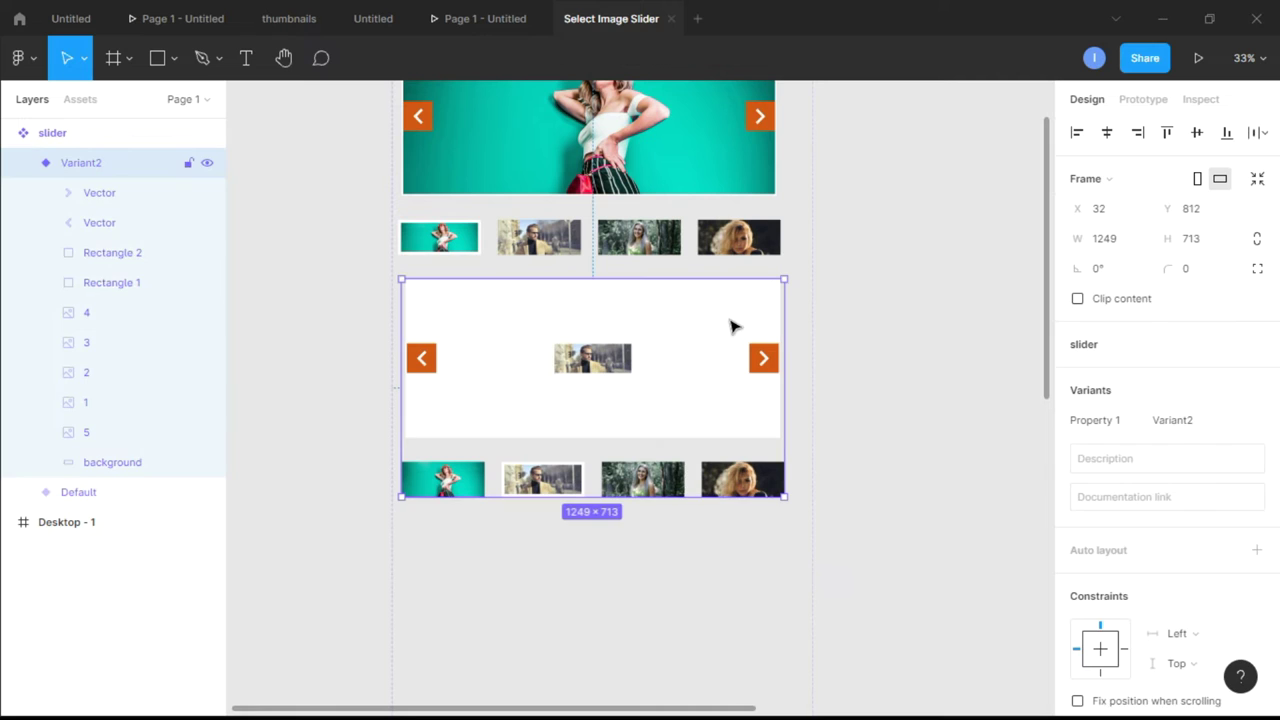
pyautogui.click(115, 464)
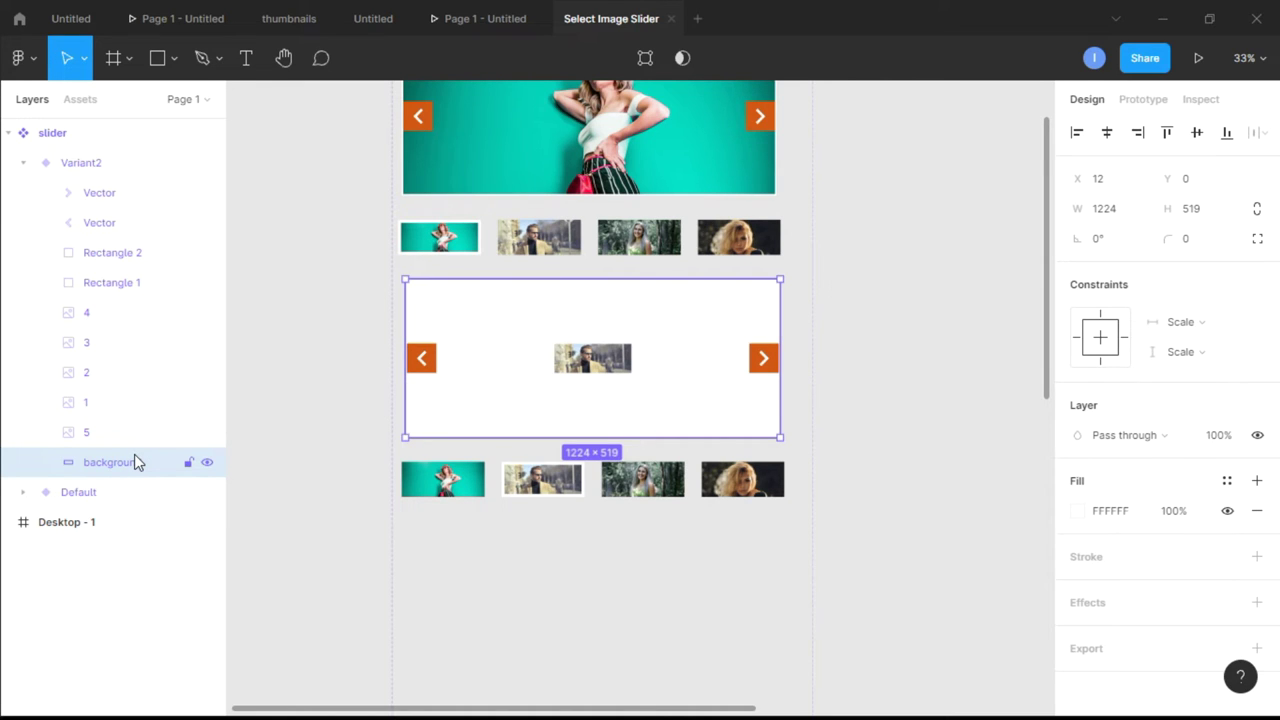
# Step: Resize the pasted image to 1124 × 519 and stretch it to fill the white frame
pyautogui.click(593, 358)
pyautogui.click(1130, 211)
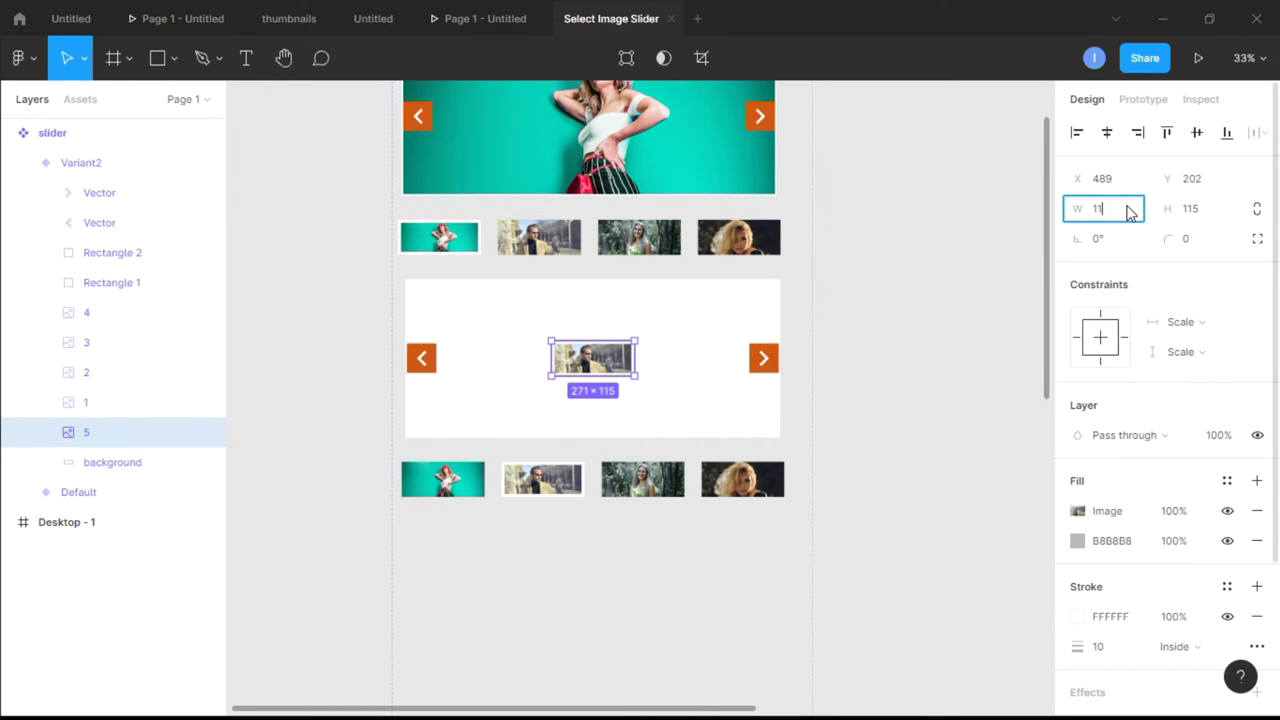
pyautogui.click(1207, 208)
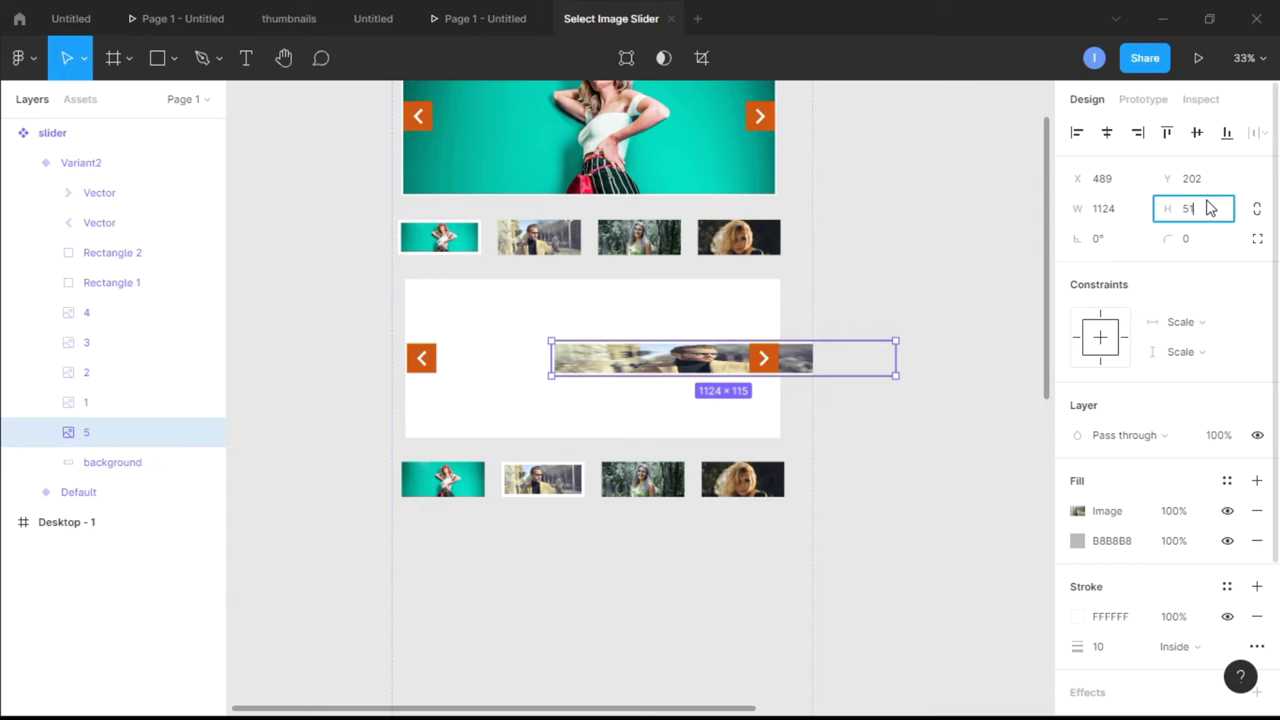
pyautogui.write('519')
pyautogui.press('Return')
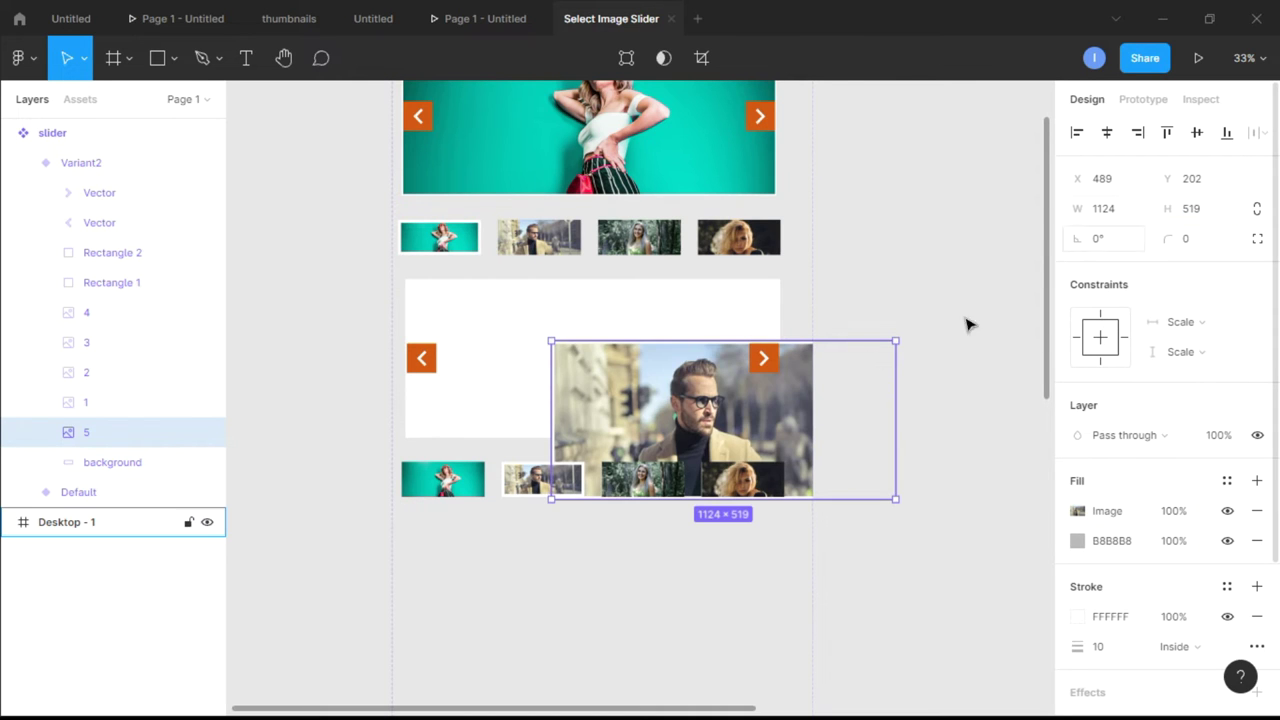
pyautogui.moveTo(728, 412); pyautogui.dragTo(589, 356)
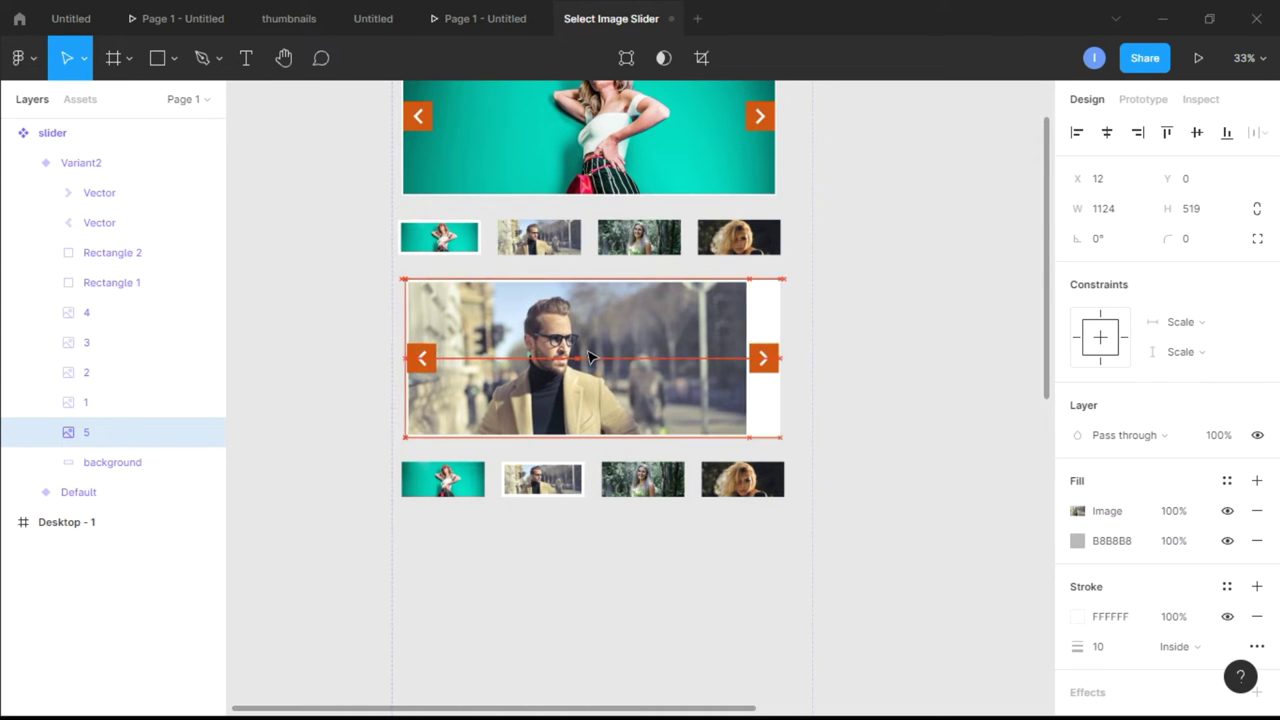
pyautogui.moveTo(748, 434); pyautogui.dragTo(782, 450)
pyautogui.click(910, 398)
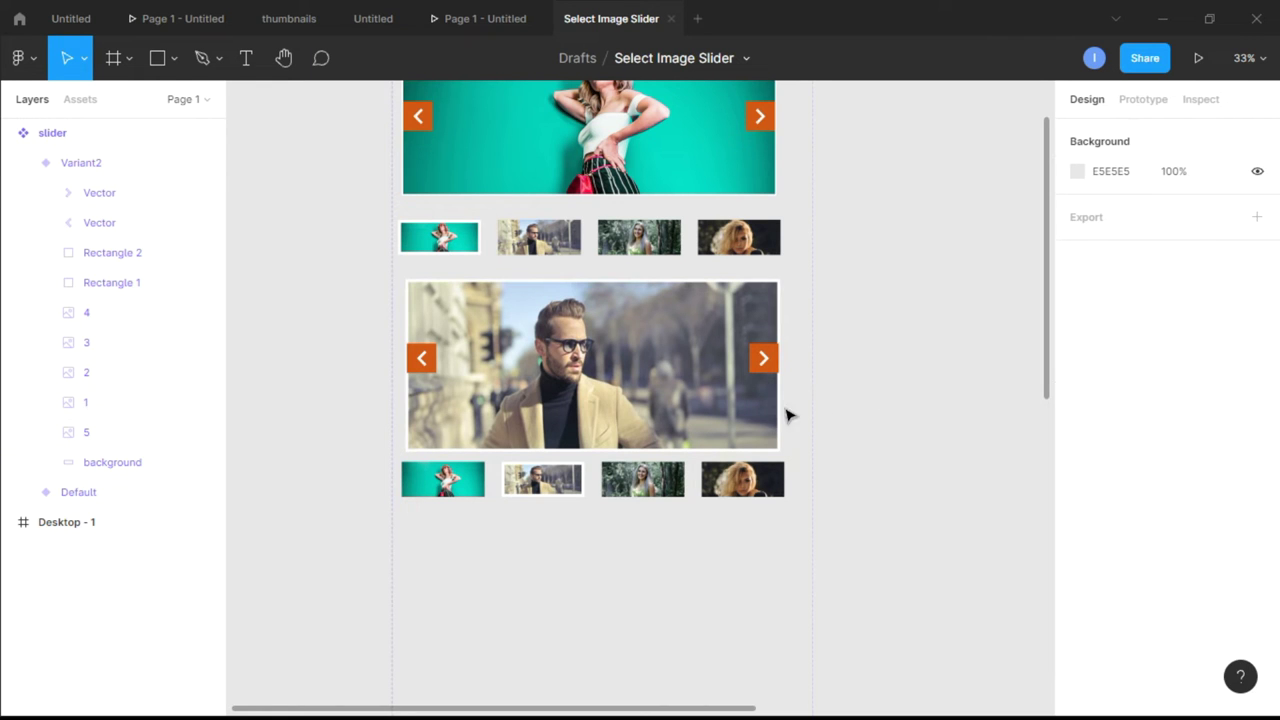
# Step: Rename Variant2's large image layer 5 to 'main' and set its border weight to 5
pyautogui.scroll(3, 603, 410)
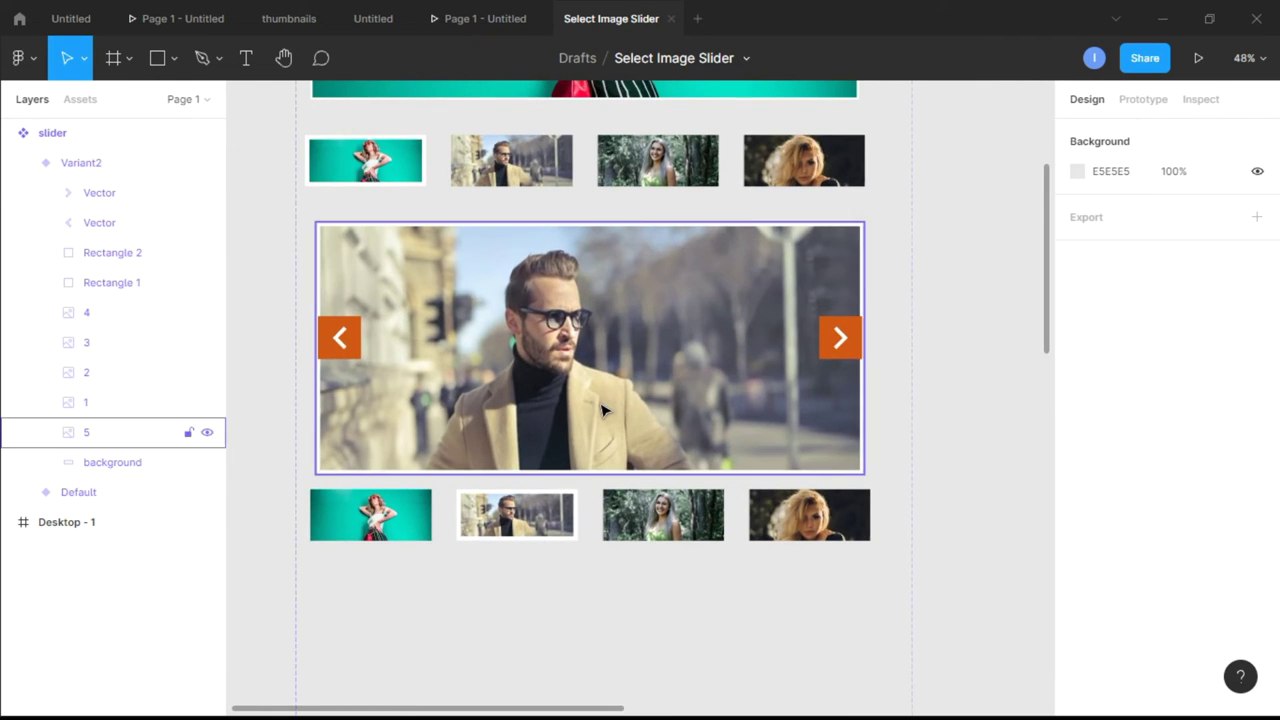
pyautogui.scroll(-1, 603, 412)
pyautogui.click(649, 380)
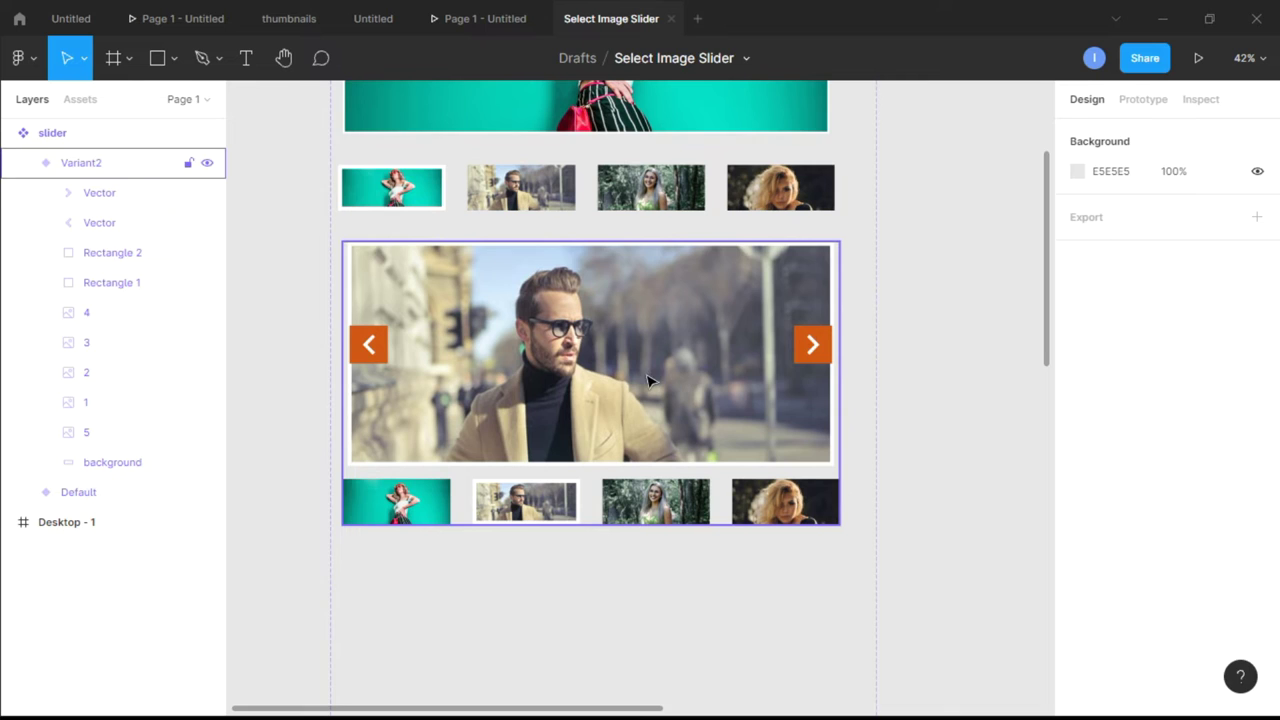
pyautogui.moveTo(649, 380); pyautogui.dragTo(675, 378)
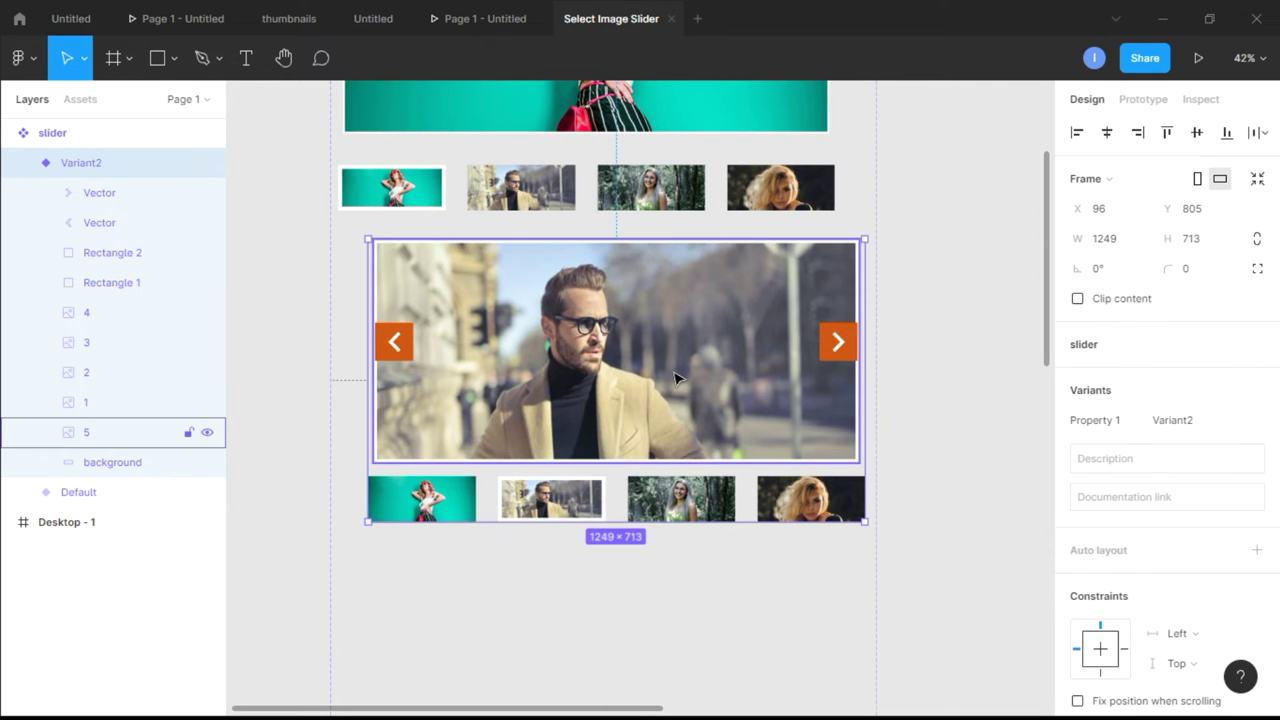
pyautogui.hotkey('ctrl', 'z')
pyautogui.click(113, 438)
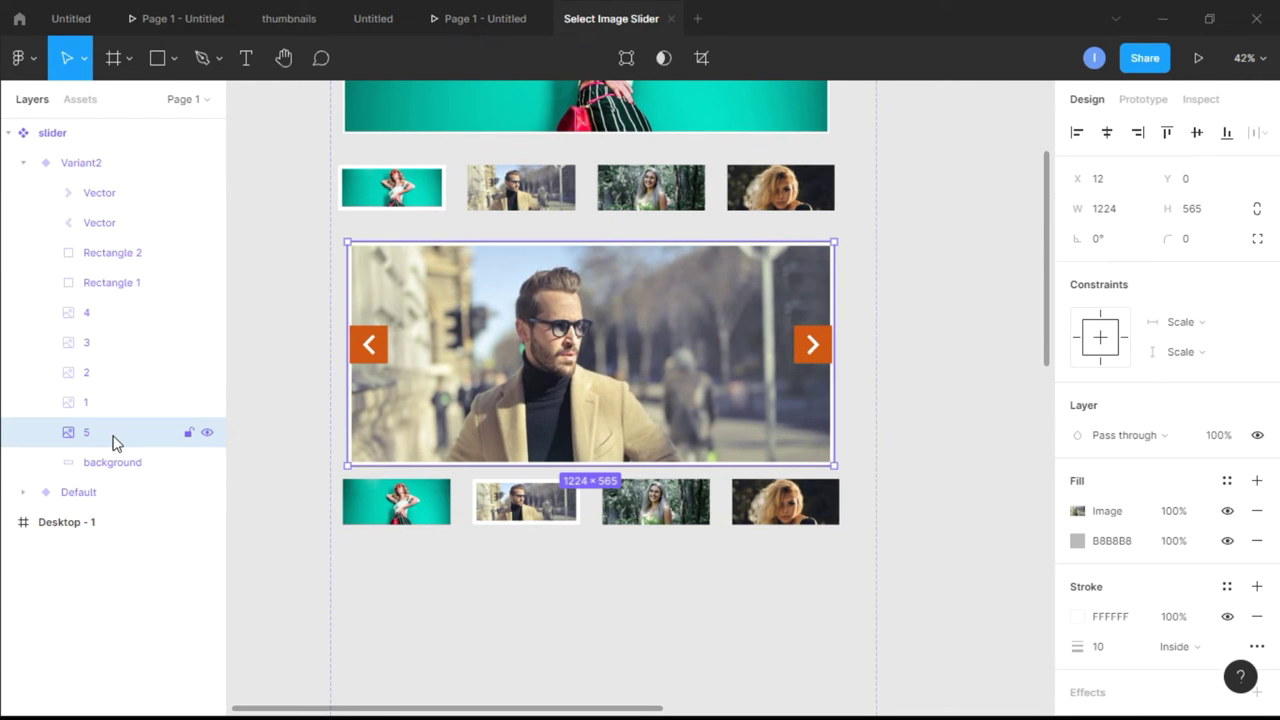
pyautogui.doubleClick(113, 442)
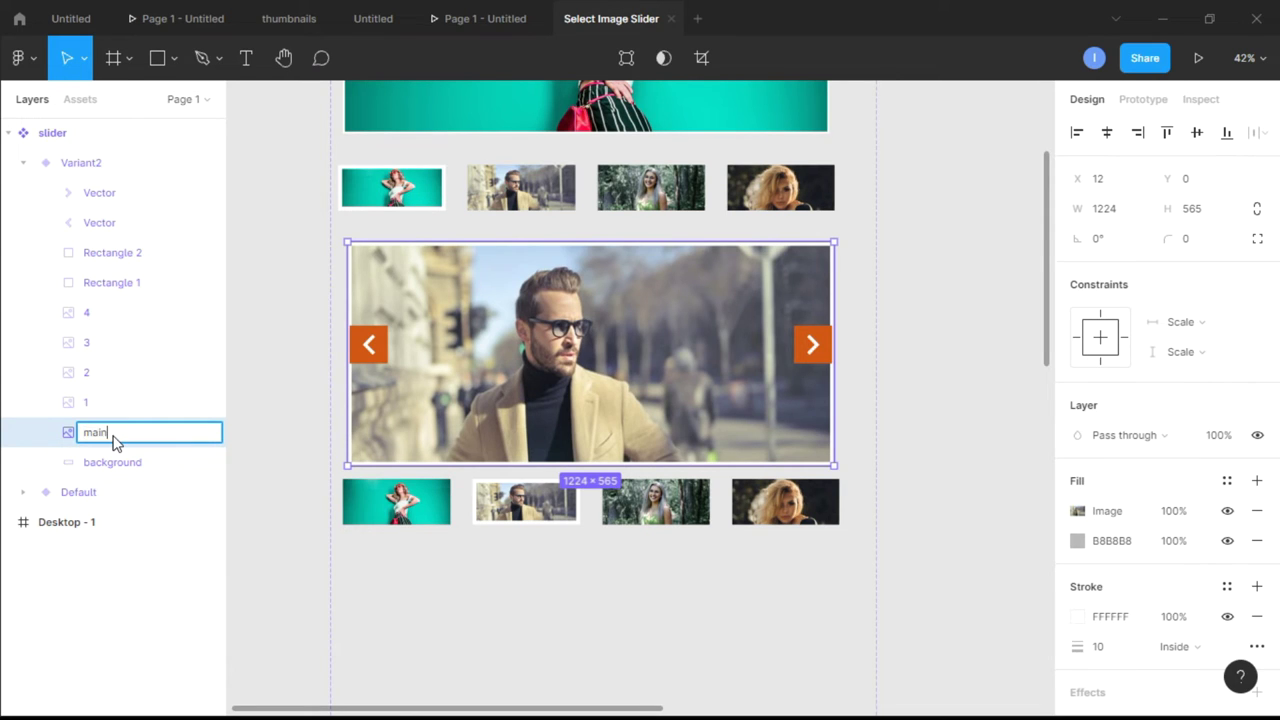
pyautogui.press('Return')
pyautogui.click(1115, 650)
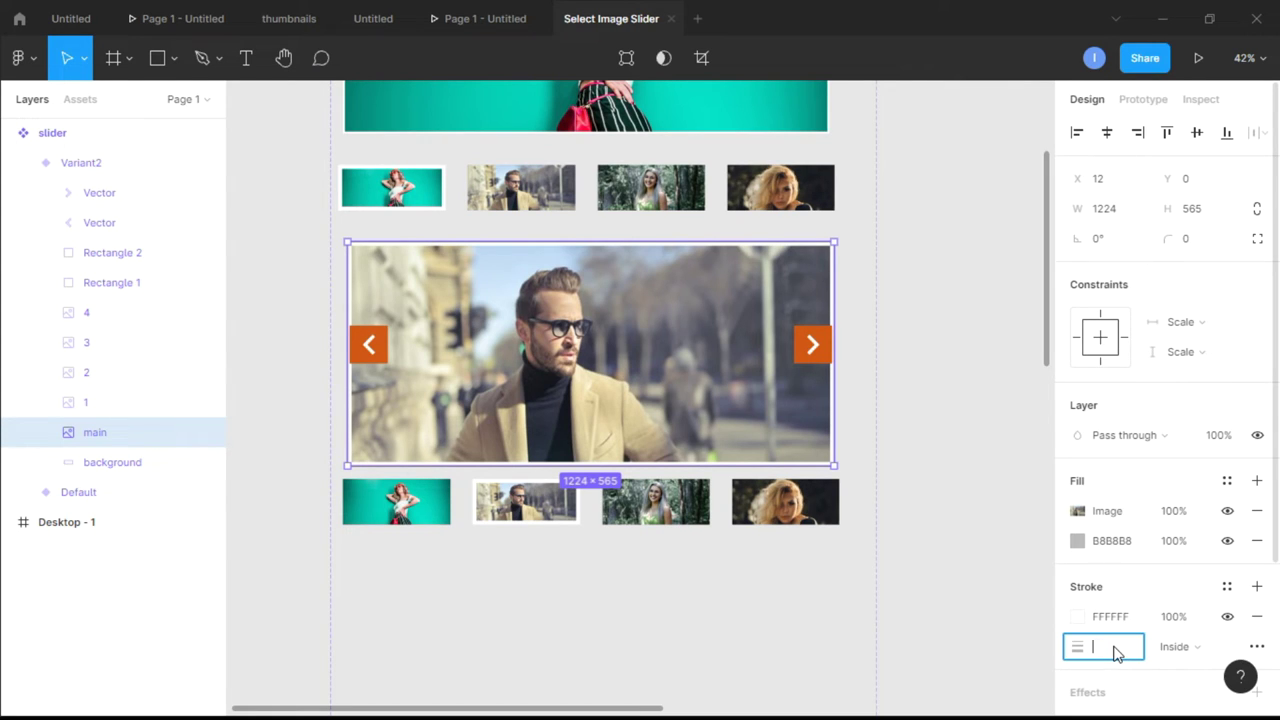
pyautogui.write('5')
pyautogui.press('Return')
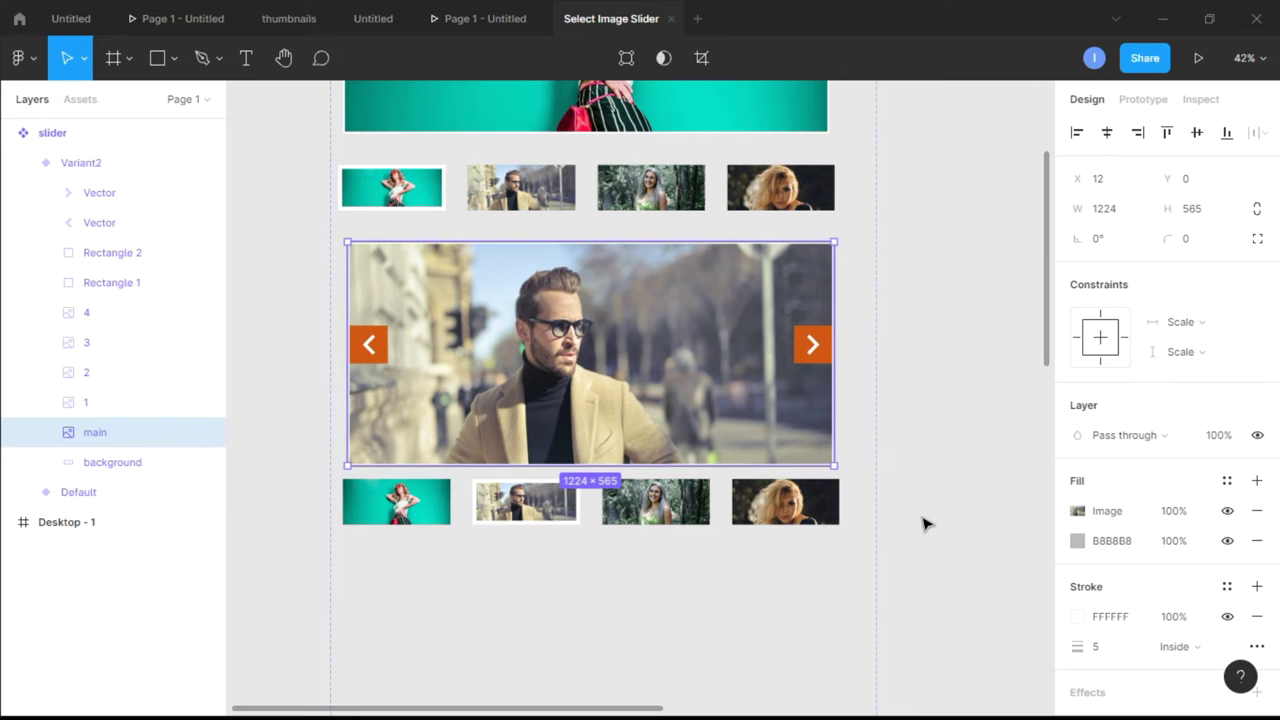
# Step: Shorten the main image from the bottom edge so it fits inside the white background
pyautogui.click(963, 497)
pyautogui.scroll(-2, 993, 421)
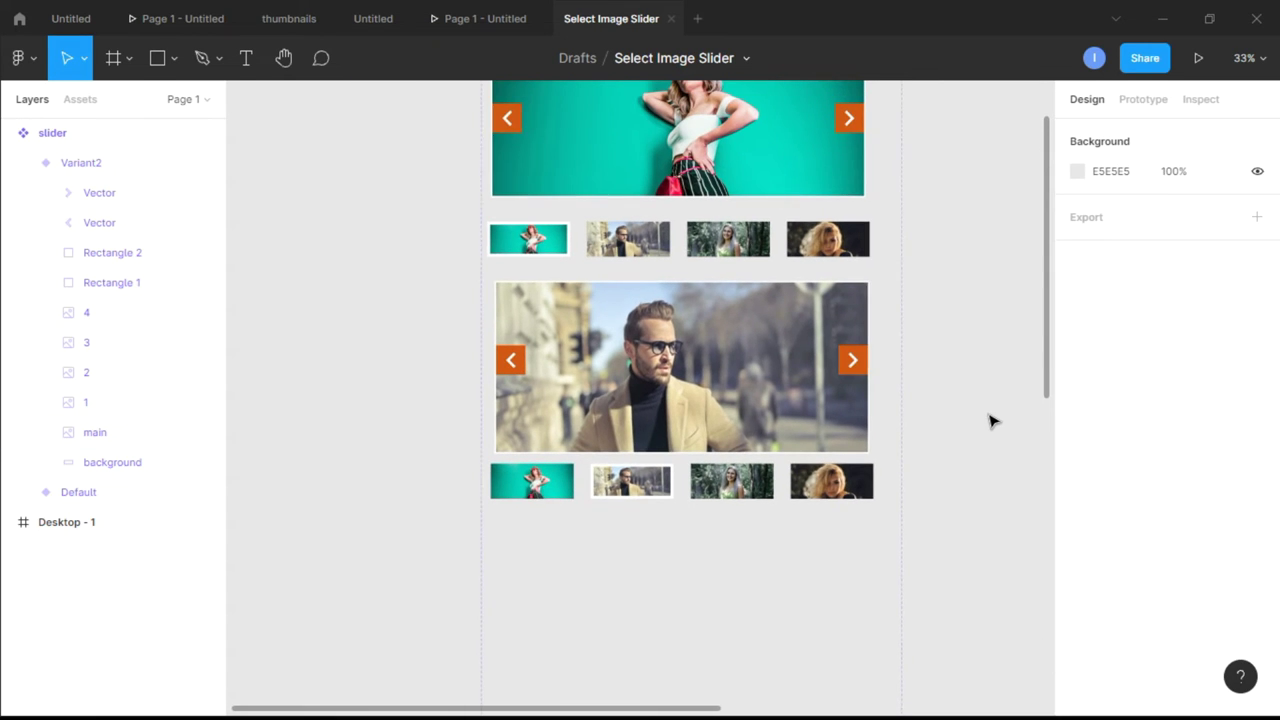
pyautogui.click(139, 465)
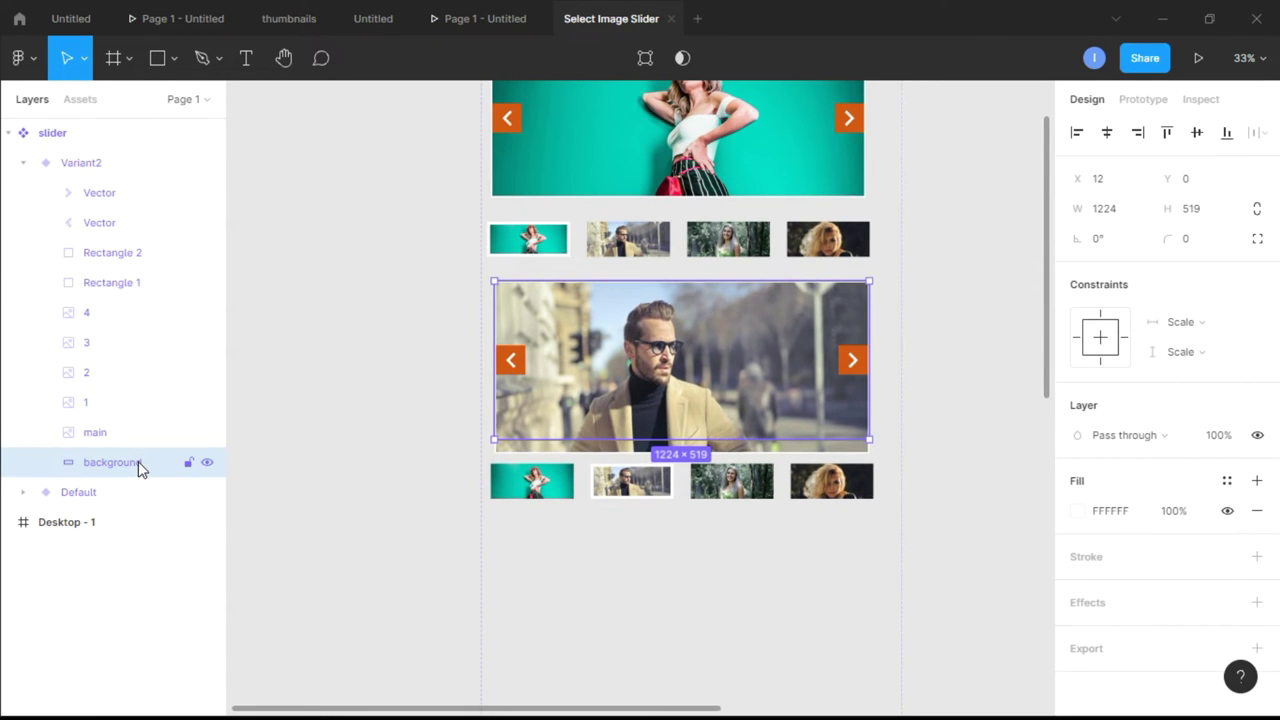
pyautogui.scroll(1, 947, 420)
pyautogui.scroll(3, 947, 420)
pyautogui.click(786, 468)
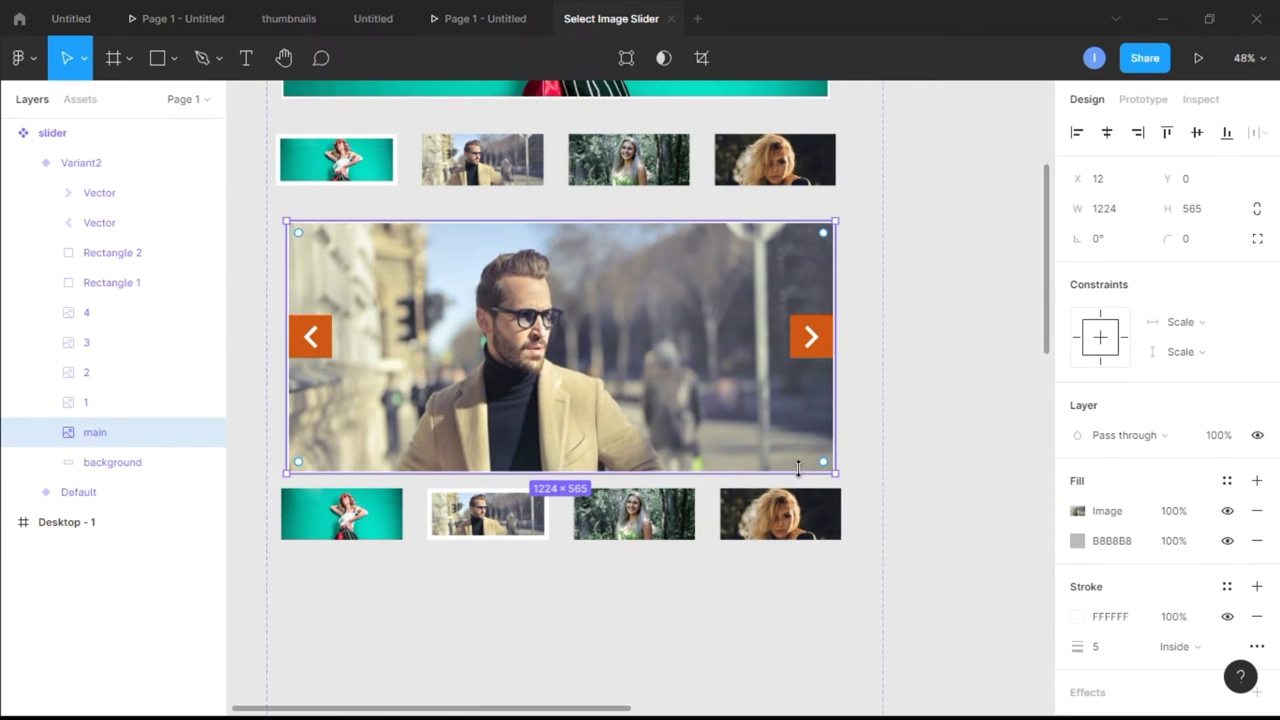
pyautogui.moveTo(798, 467); pyautogui.dragTo(800, 455)
pyautogui.click(922, 424)
pyautogui.scroll(-2, 928, 420)
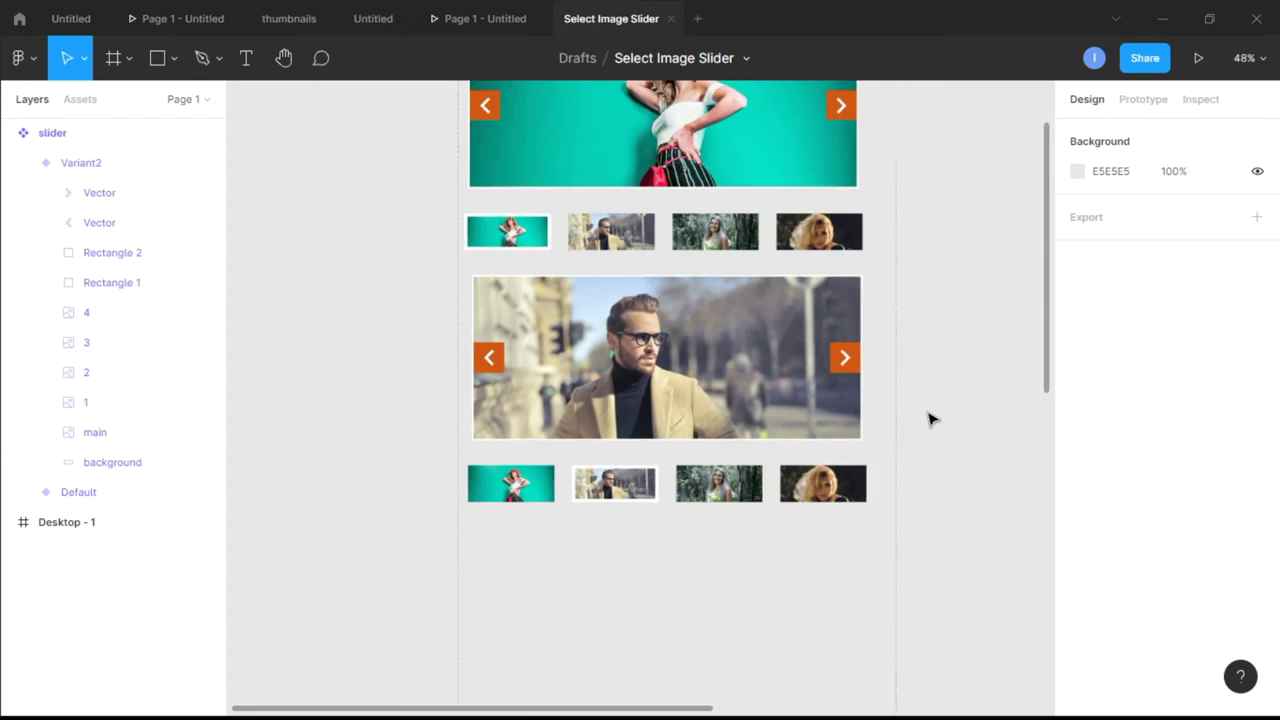
pyautogui.scroll(-3, 930, 420)
pyautogui.scroll(1, 930, 420)
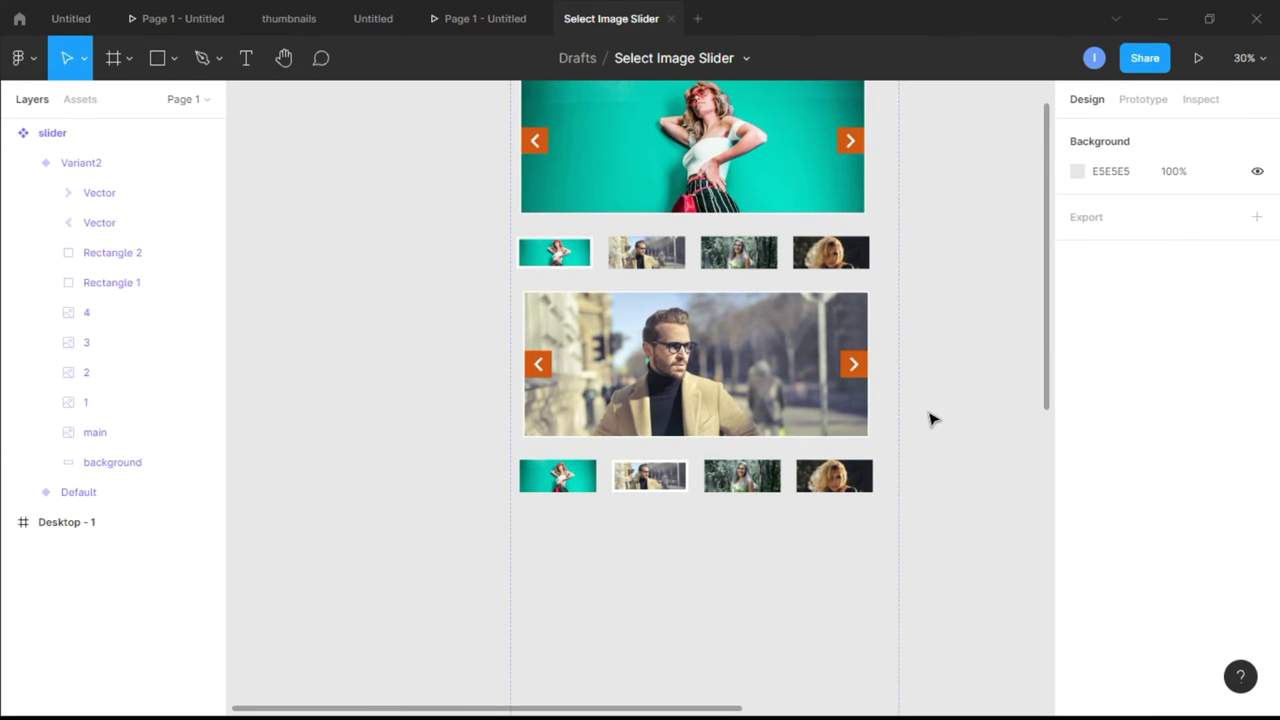
pyautogui.scroll(4, 930, 418)
pyautogui.scroll(-4, 931, 411)
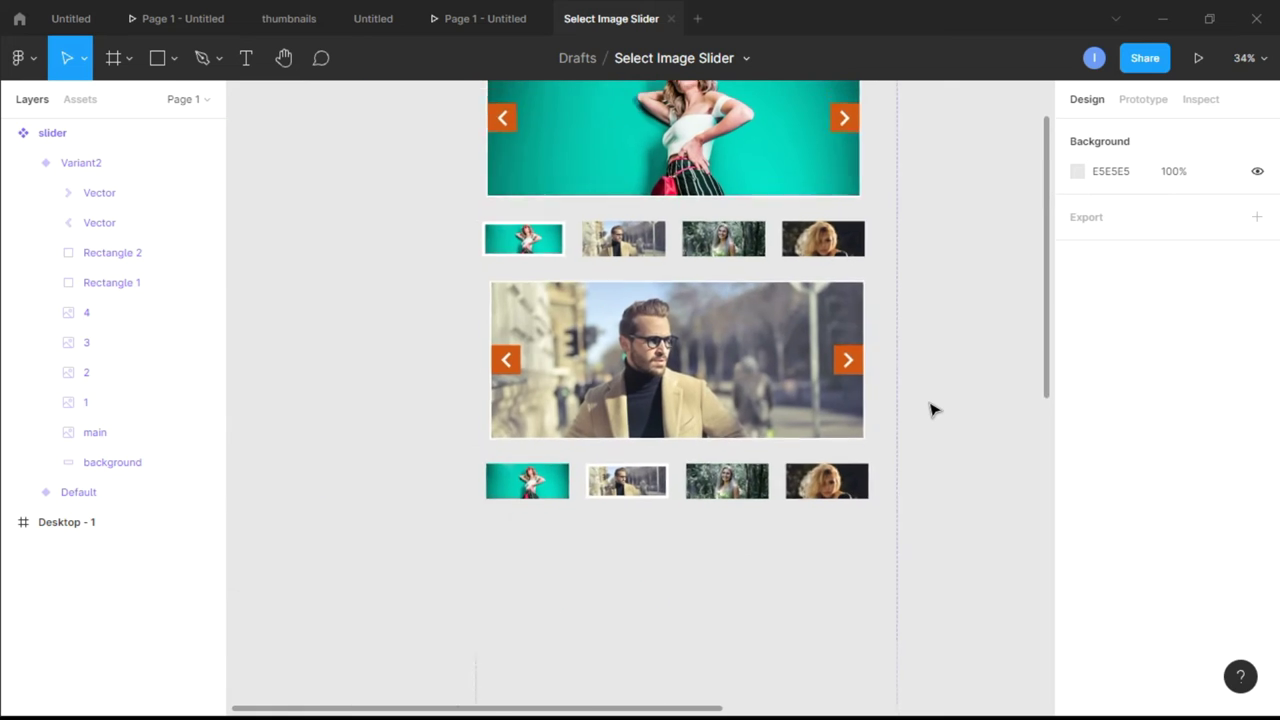
pyautogui.hscroll(1, 930, 410)
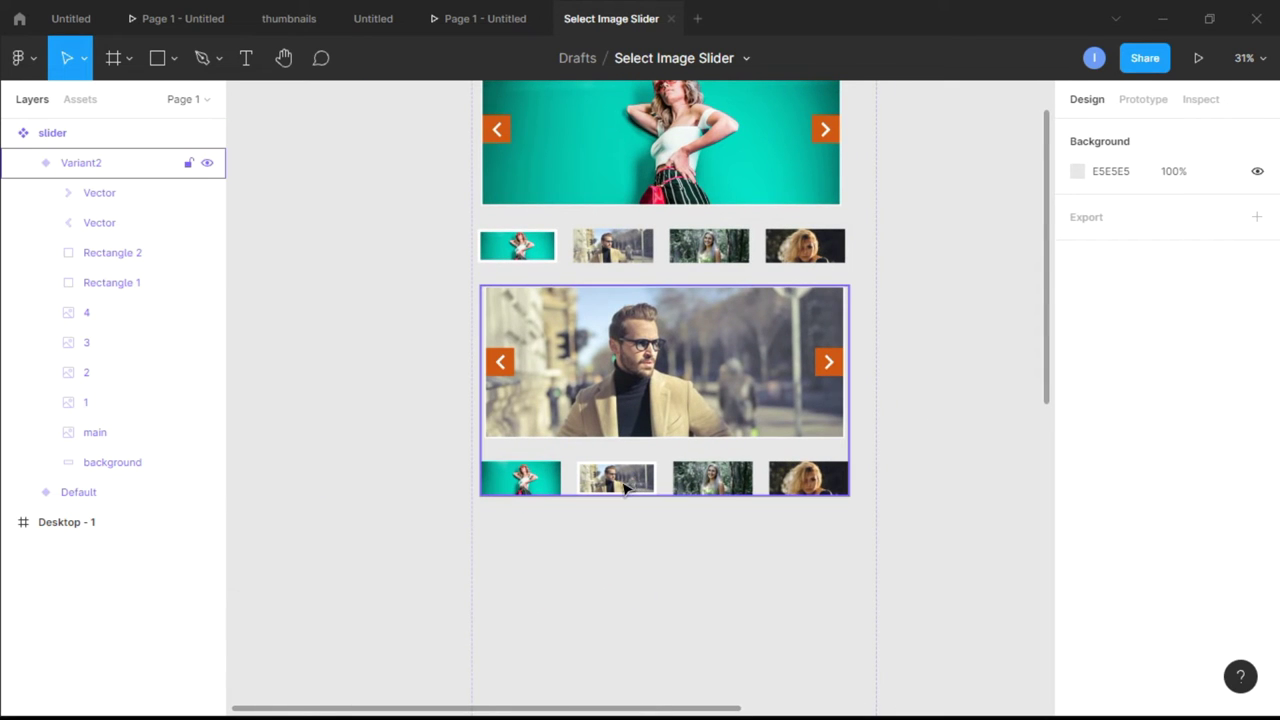
pyautogui.click(77, 168)
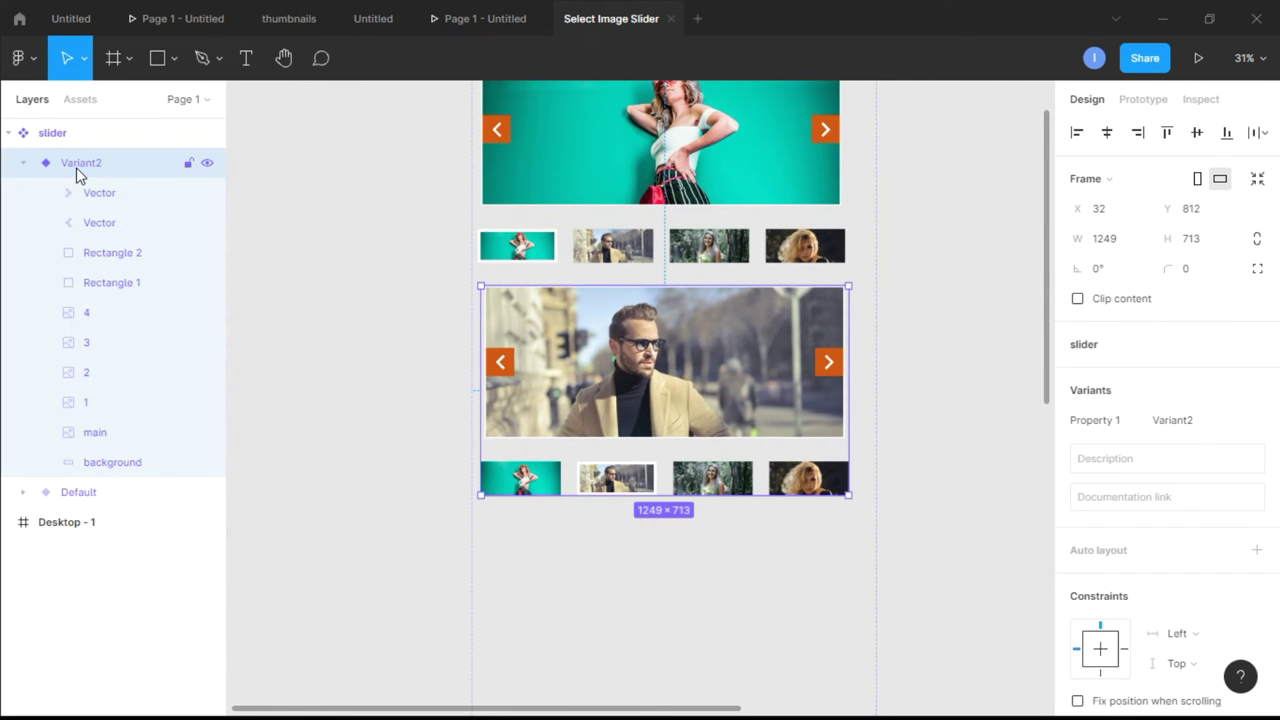
# Step: Duplicate Variant2 with Ctrl+D to create Variant3
pyautogui.hotkey('ctrl', 'd')
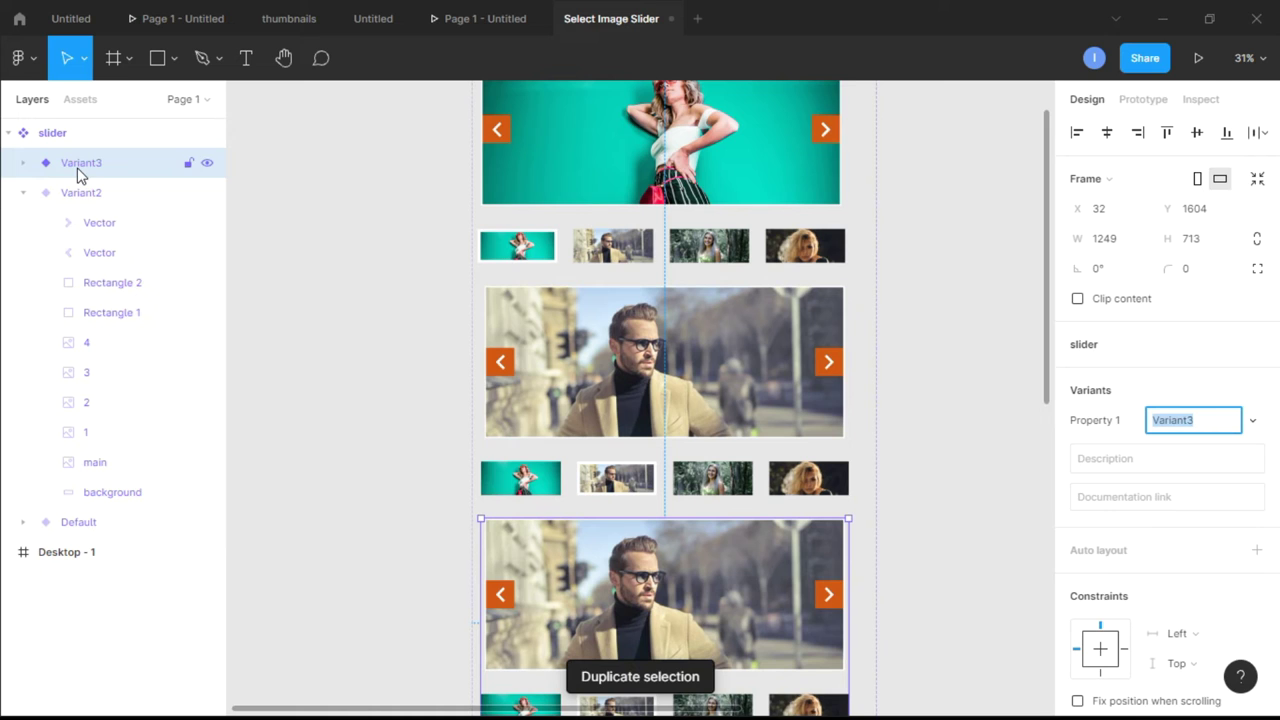
pyautogui.click(24, 192)
pyautogui.scroll(-3, 742, 307)
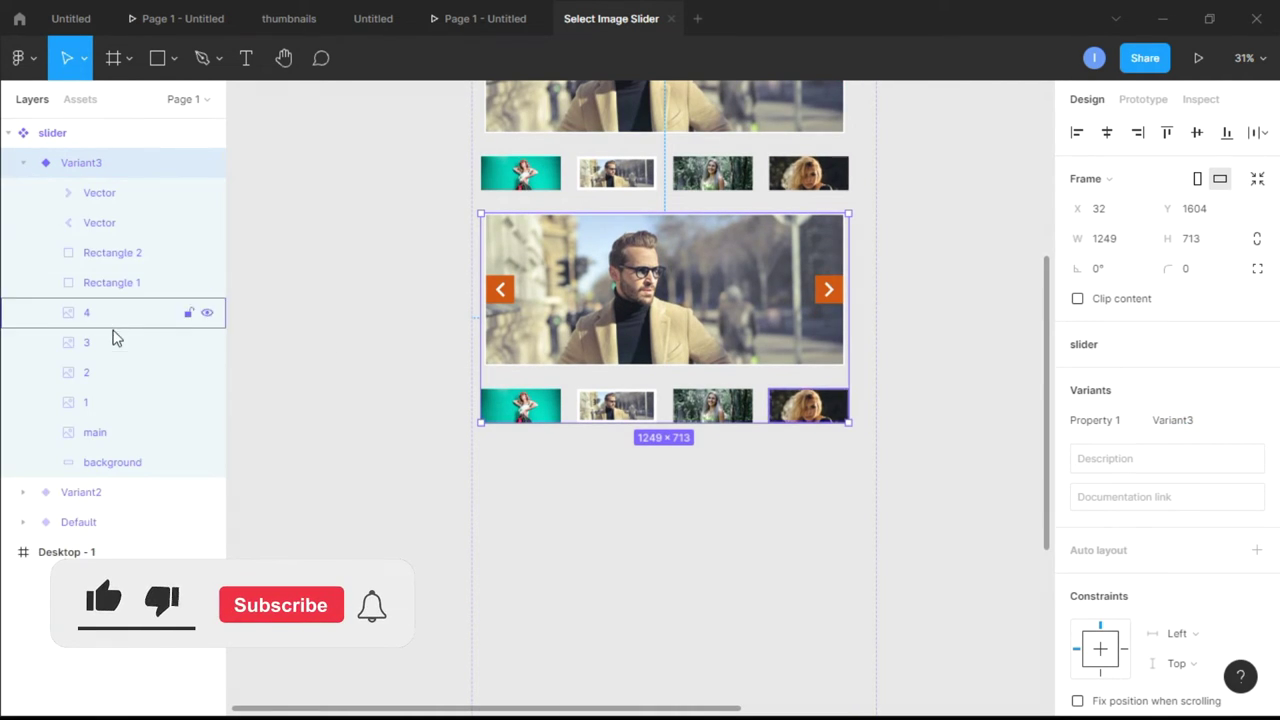
# Step: In Variant3, set the second thumbnail's border weight to 0 and the third's to 10
pyautogui.click(105, 344)
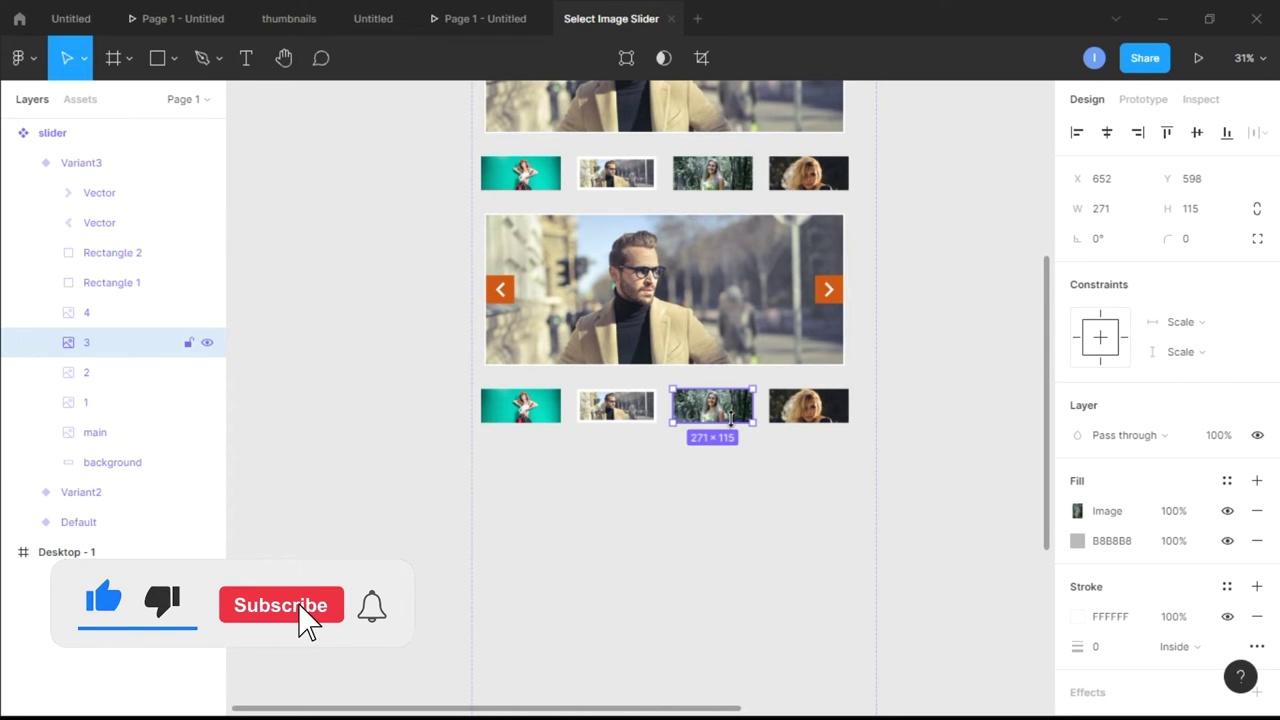
pyautogui.click(617, 406)
pyautogui.click(1123, 657)
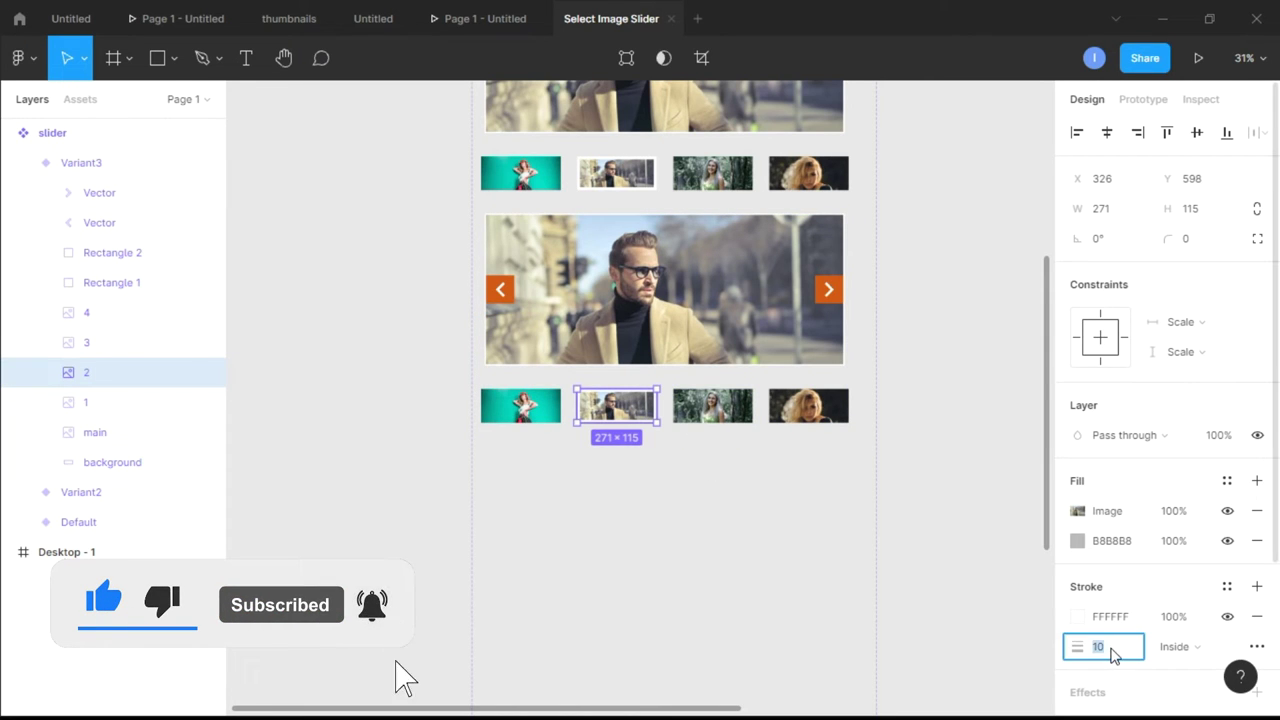
pyautogui.write('0')
pyautogui.press('Return')
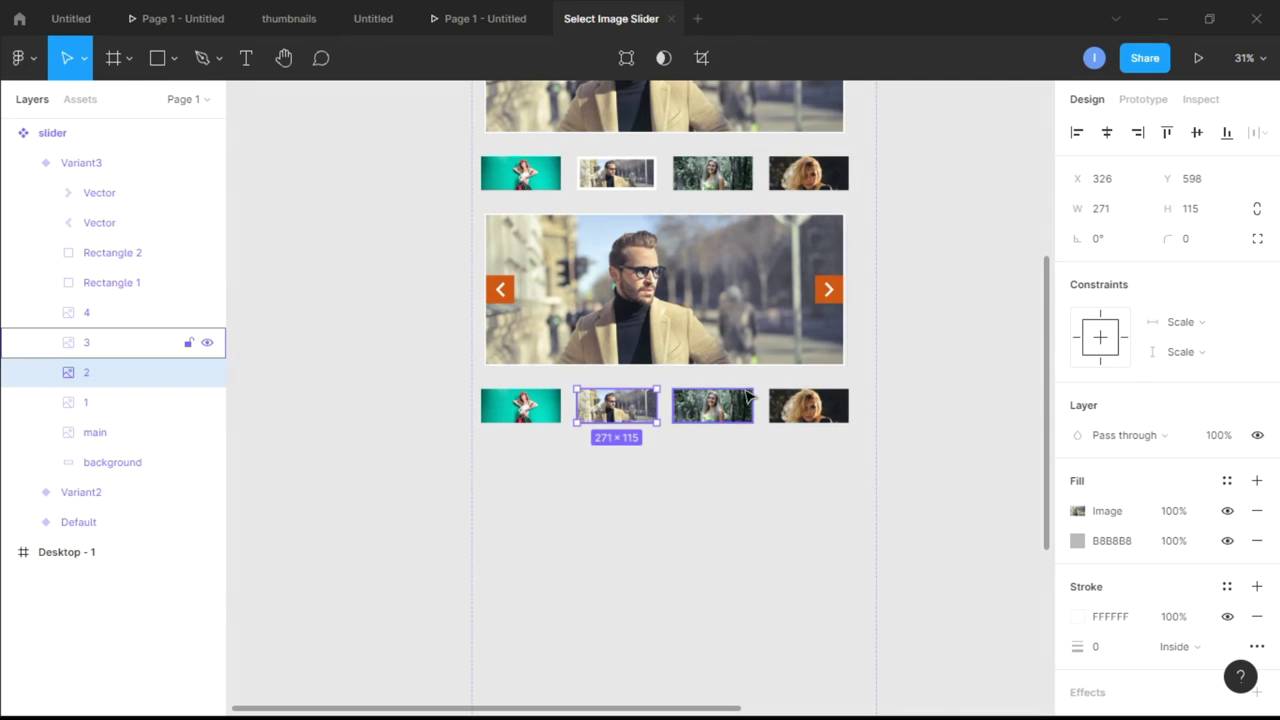
pyautogui.click(739, 418)
pyautogui.click(1117, 645)
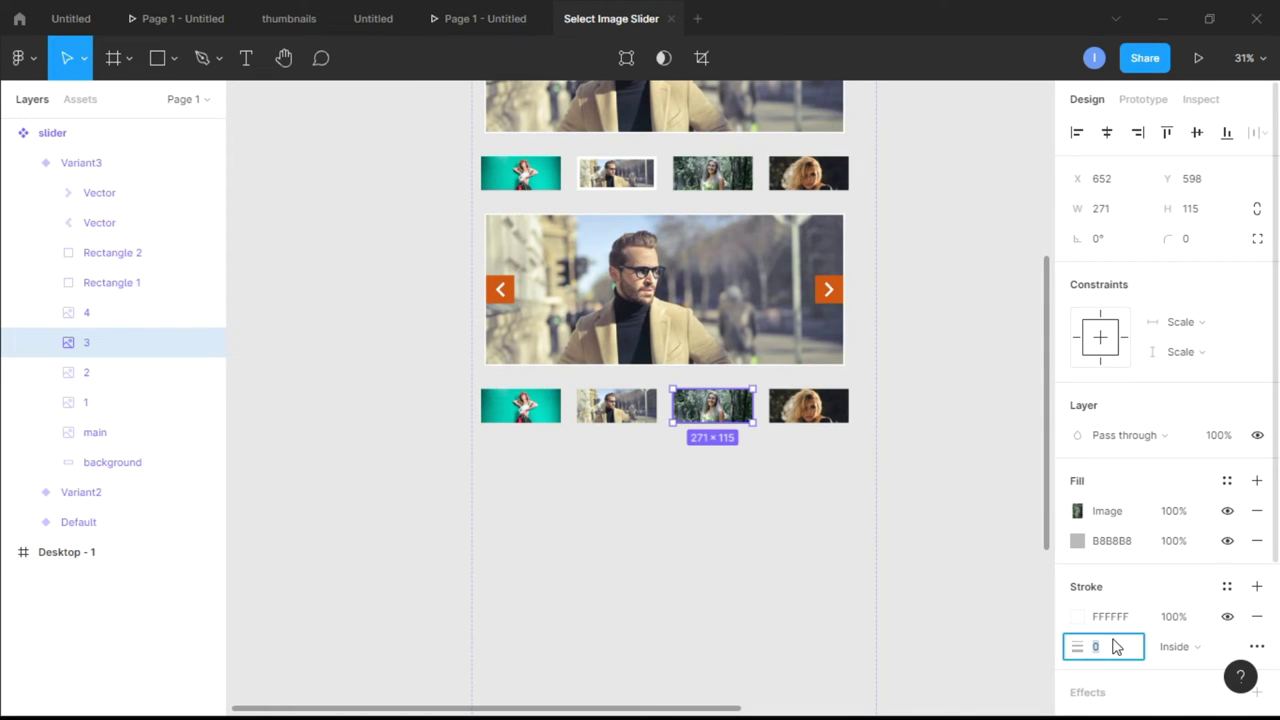
pyautogui.press('Return')
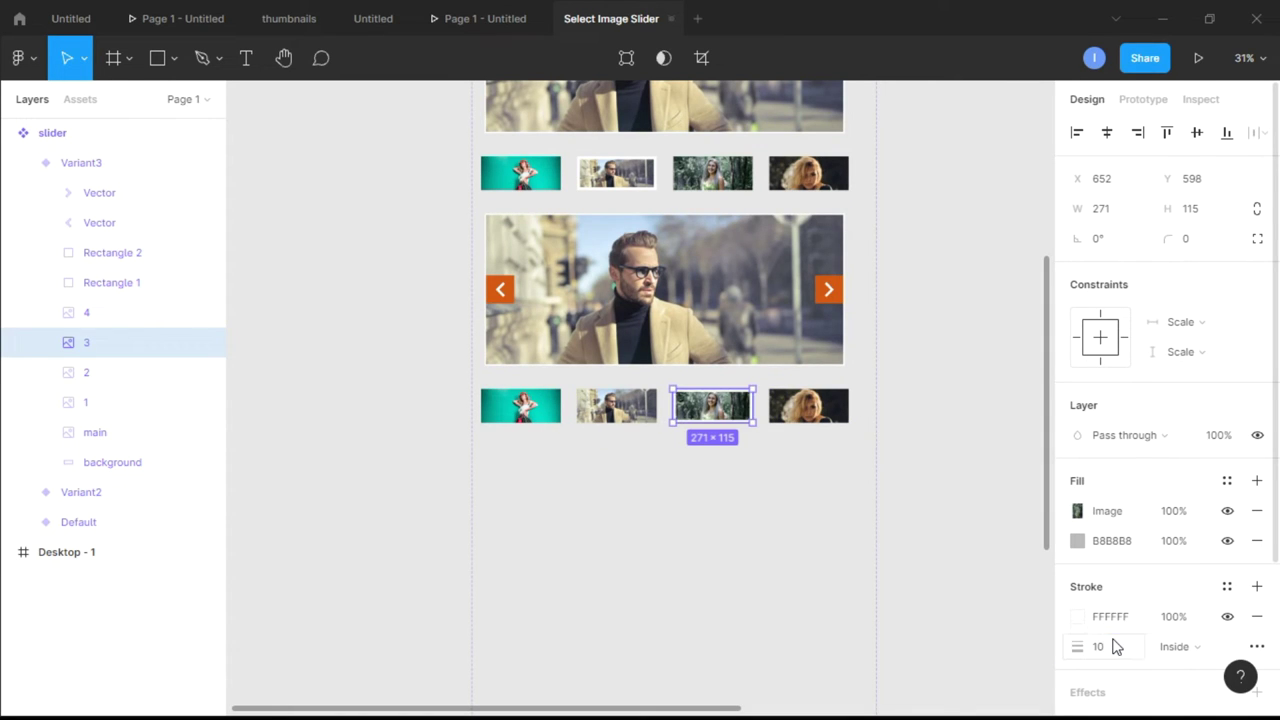
pyautogui.click(903, 412)
# Step: Select Variant3's frame, its main image layer, and then its third thumbnail layer
pyautogui.scroll(5, 723, 382)
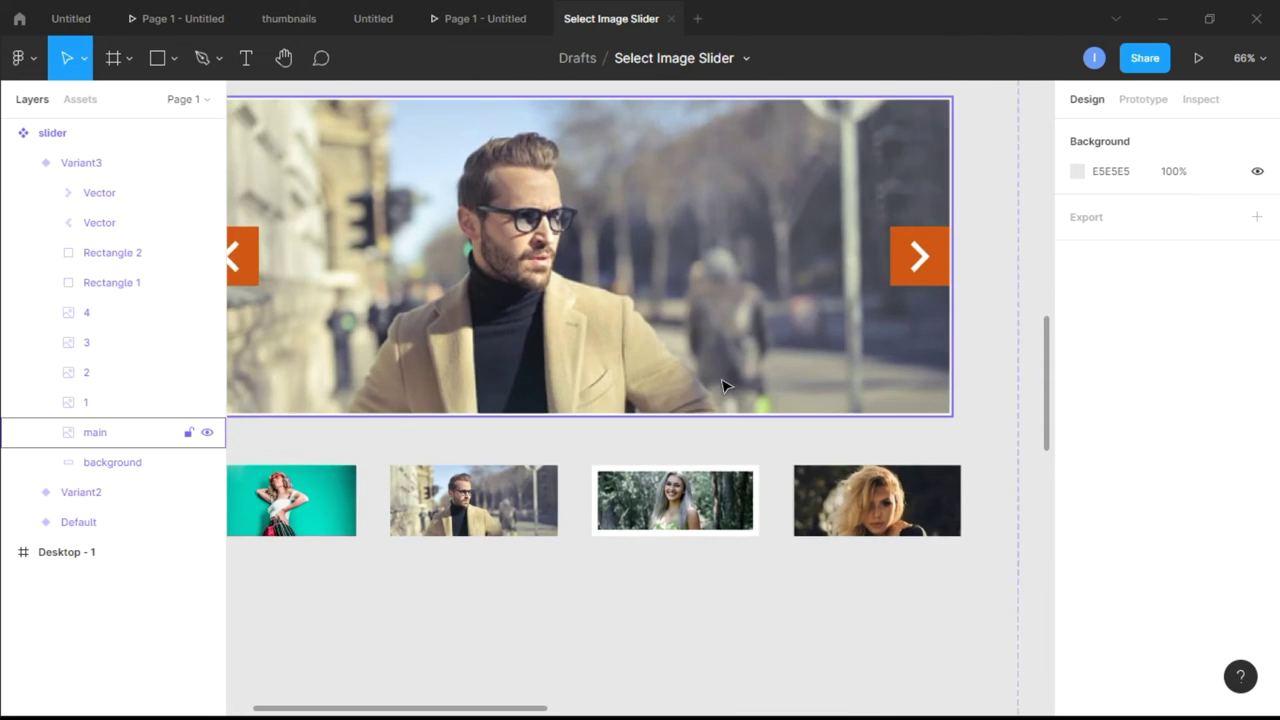
pyautogui.scroll(-2, 724, 386)
pyautogui.scroll(-2, 661, 305)
pyautogui.click(661, 305)
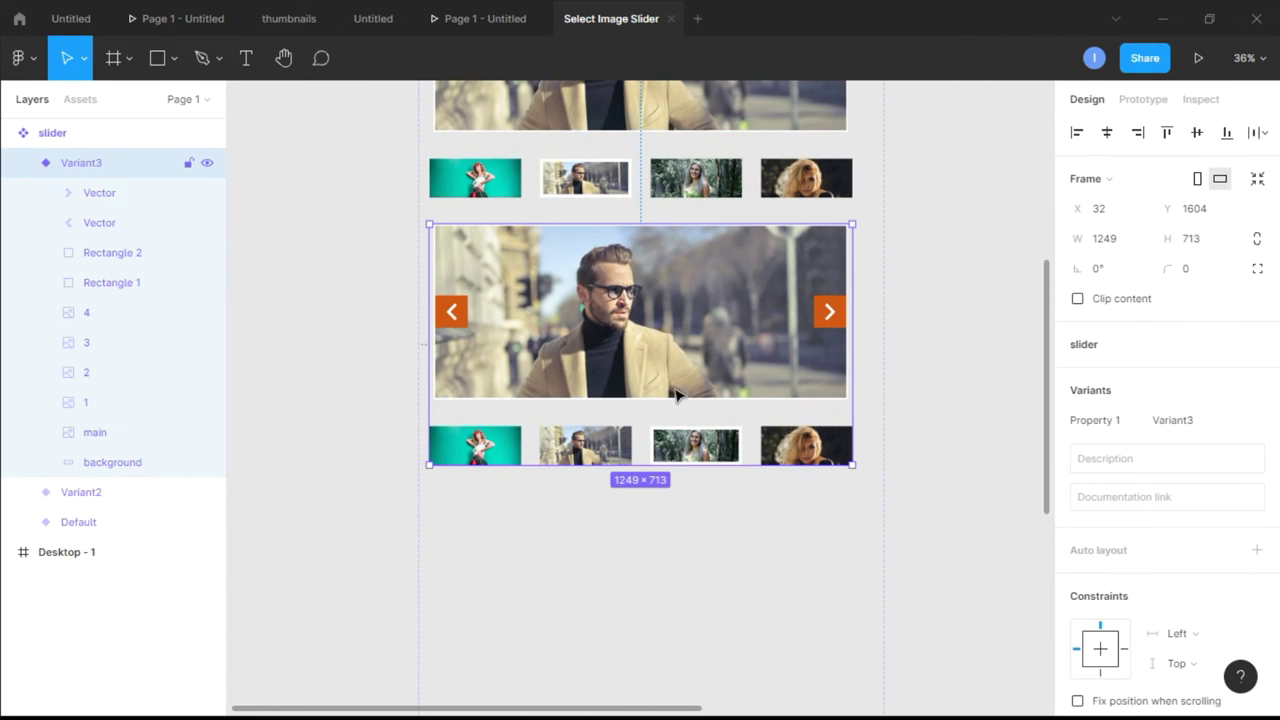
pyautogui.click(105, 440)
pyautogui.click(110, 346)
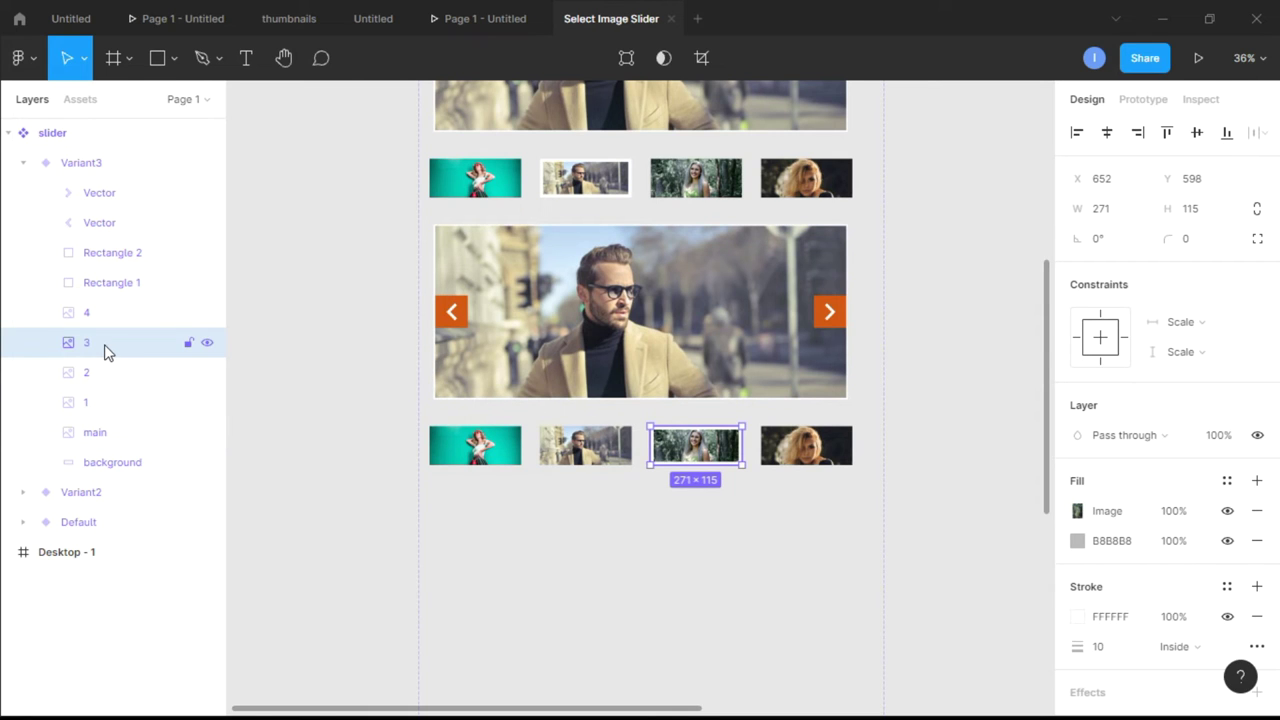
# Step: Copy thumbnail 3 and paste it over Variant3's main image, then select the white background
pyautogui.rightClick(106, 348)
pyautogui.click(170, 249)
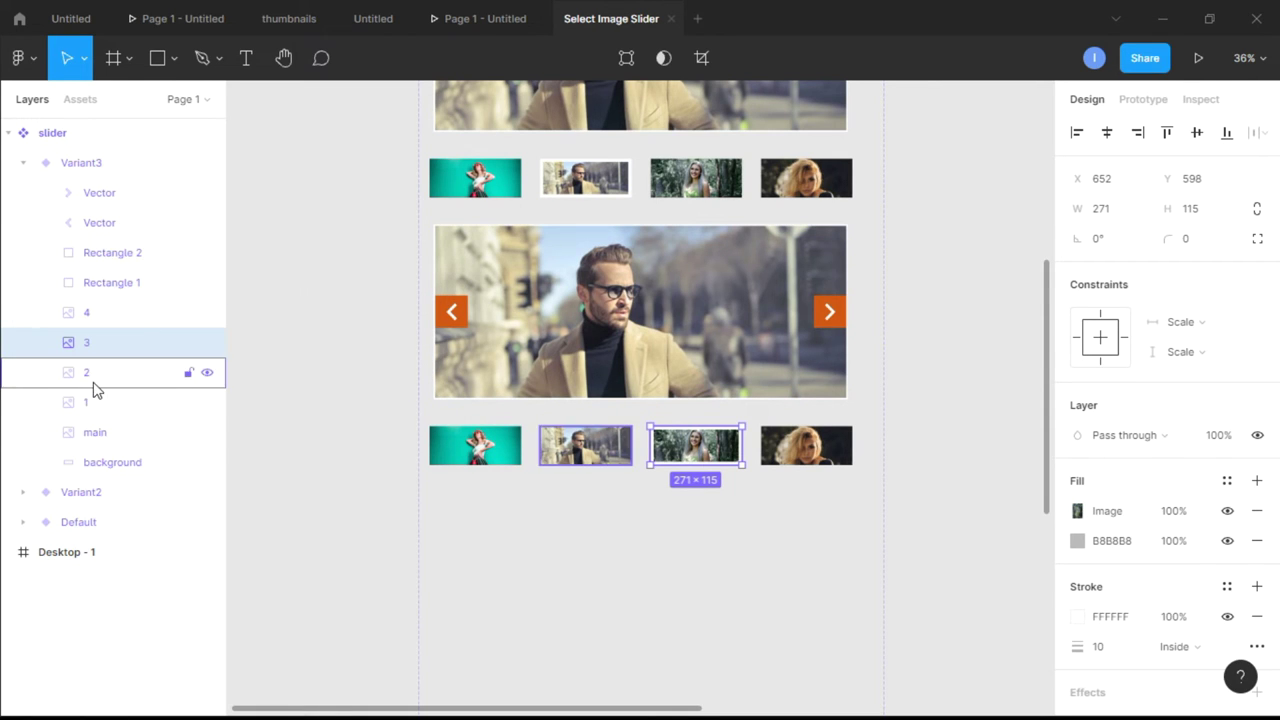
pyautogui.click(112, 432)
pyautogui.rightClick(113, 433)
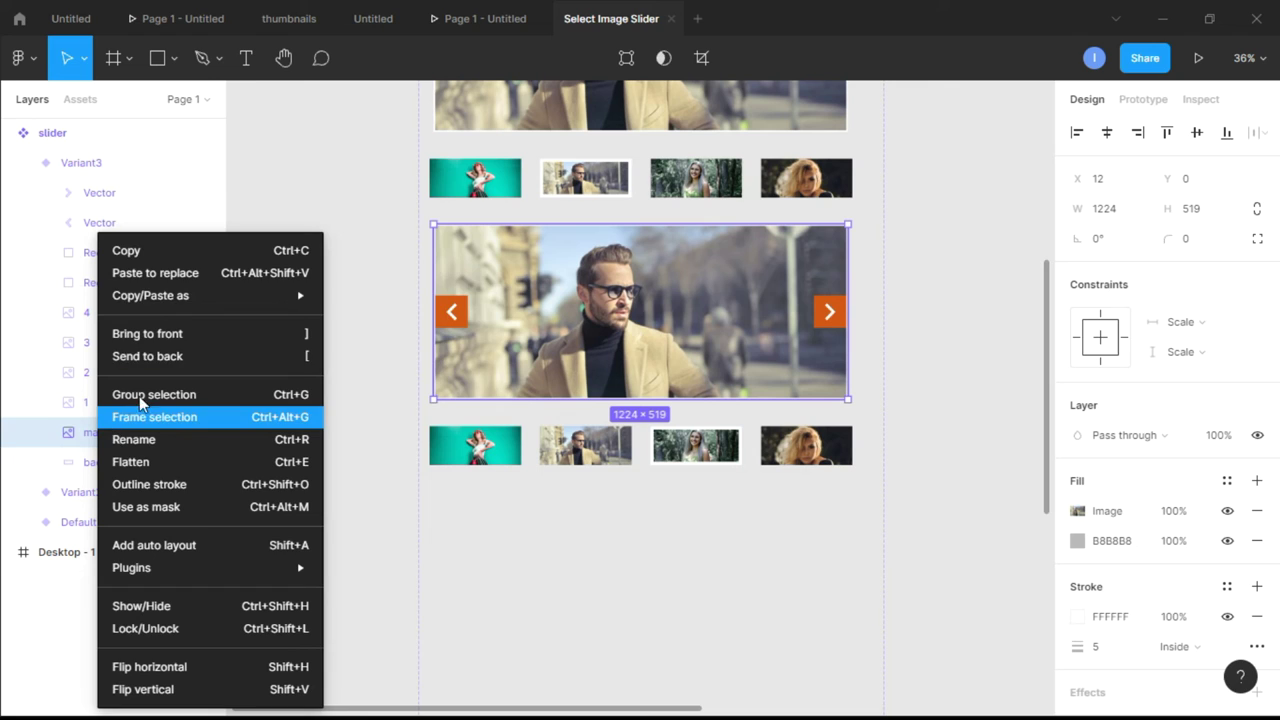
pyautogui.click(187, 277)
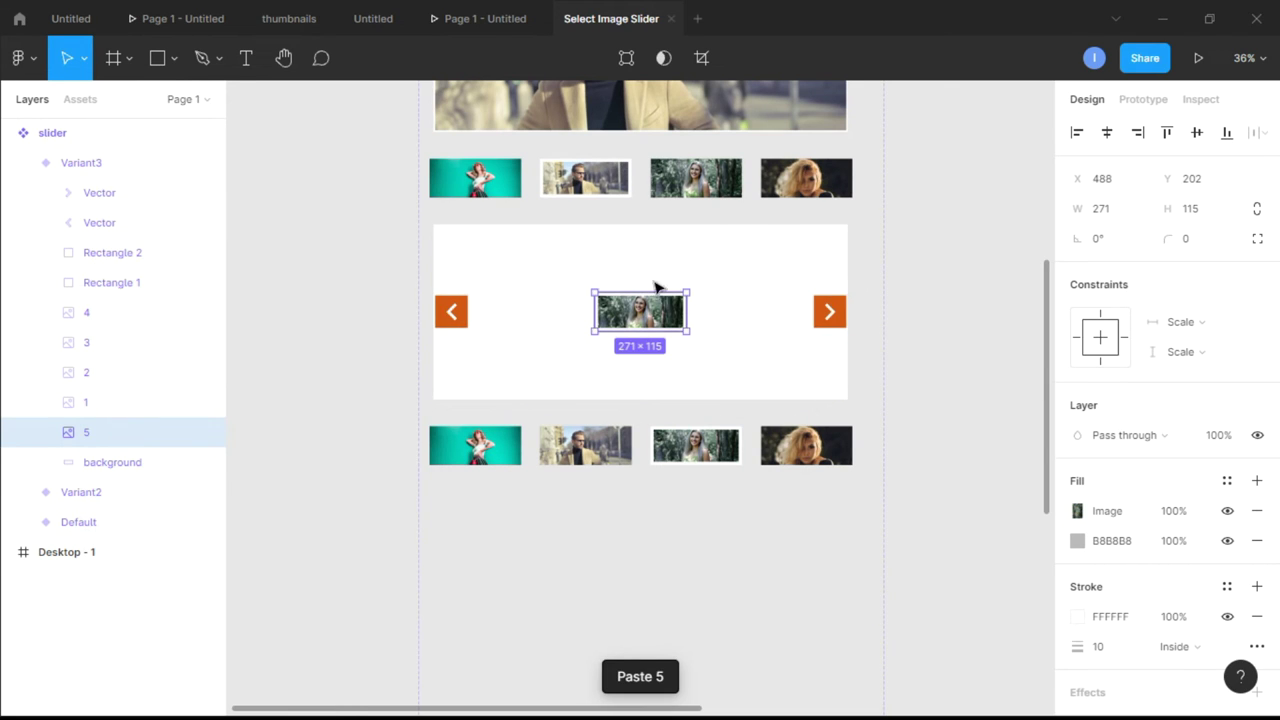
pyautogui.click(823, 259)
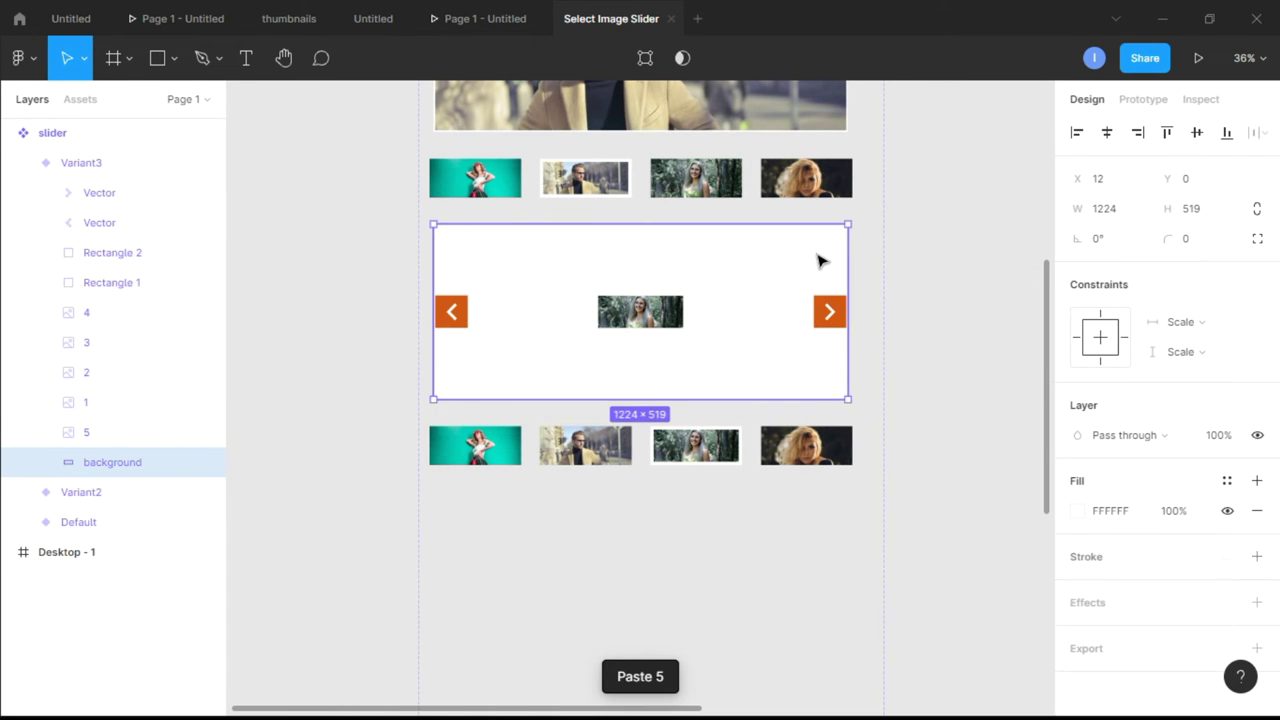
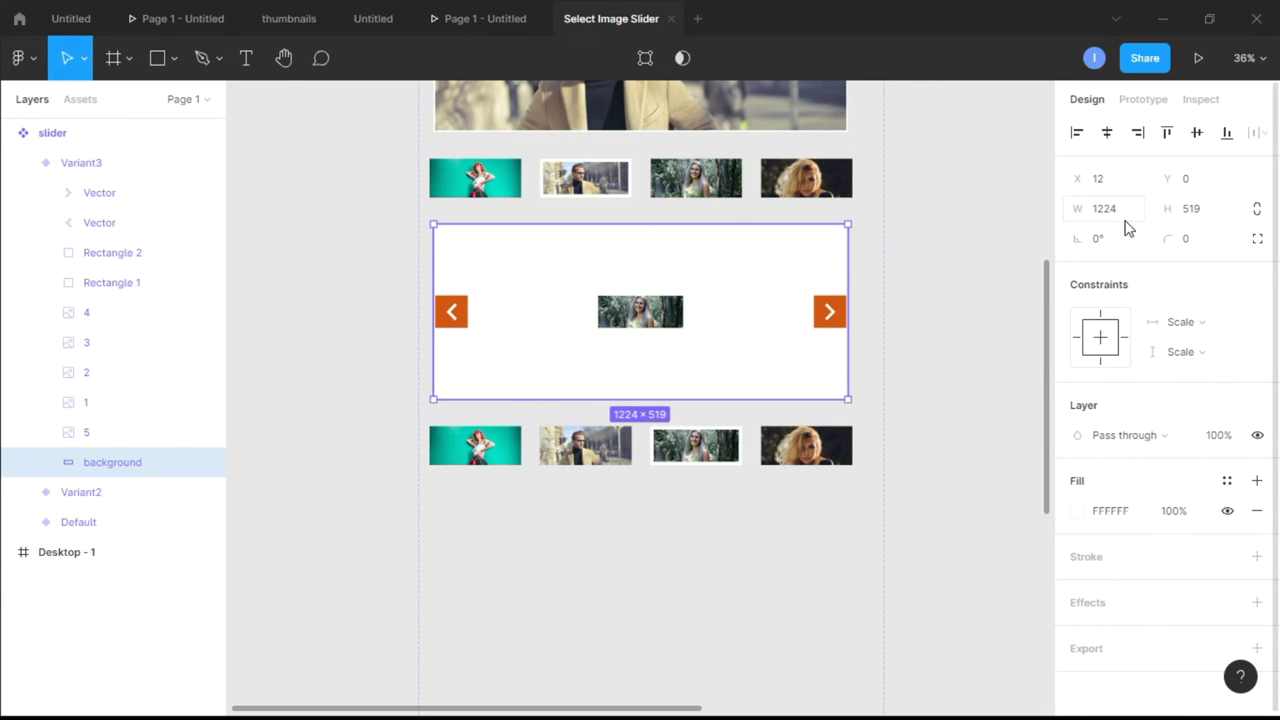
# Step: Resize Variant3's small centre image 5 to 1124 × 519
pyautogui.click(662, 310)
pyautogui.click(1113, 217)
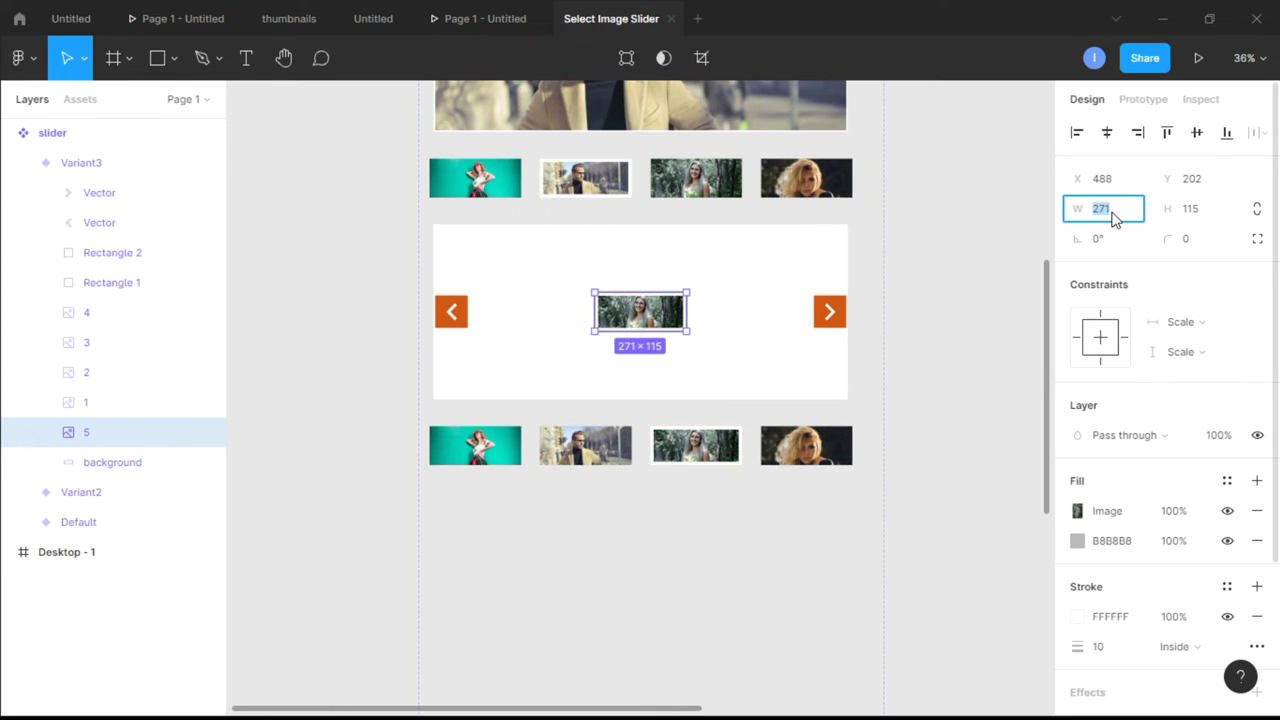
pyautogui.press('Tab')
pyautogui.write('5')
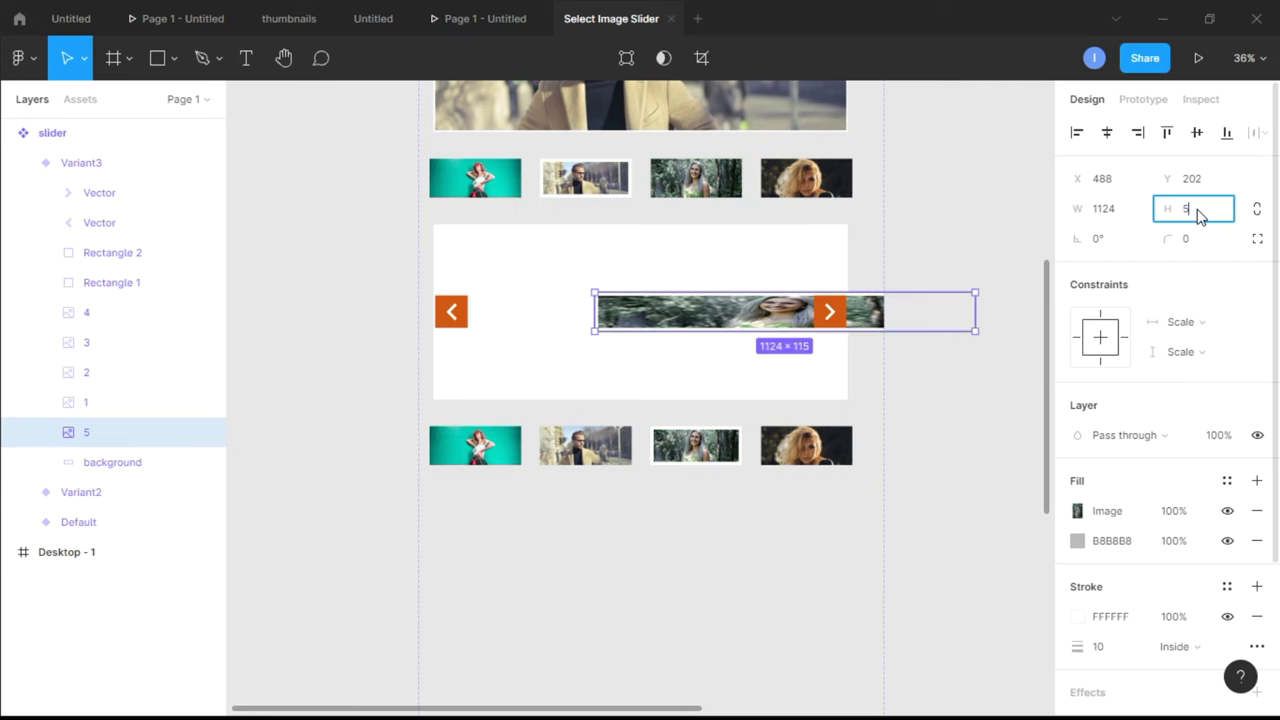
pyautogui.press('Return')
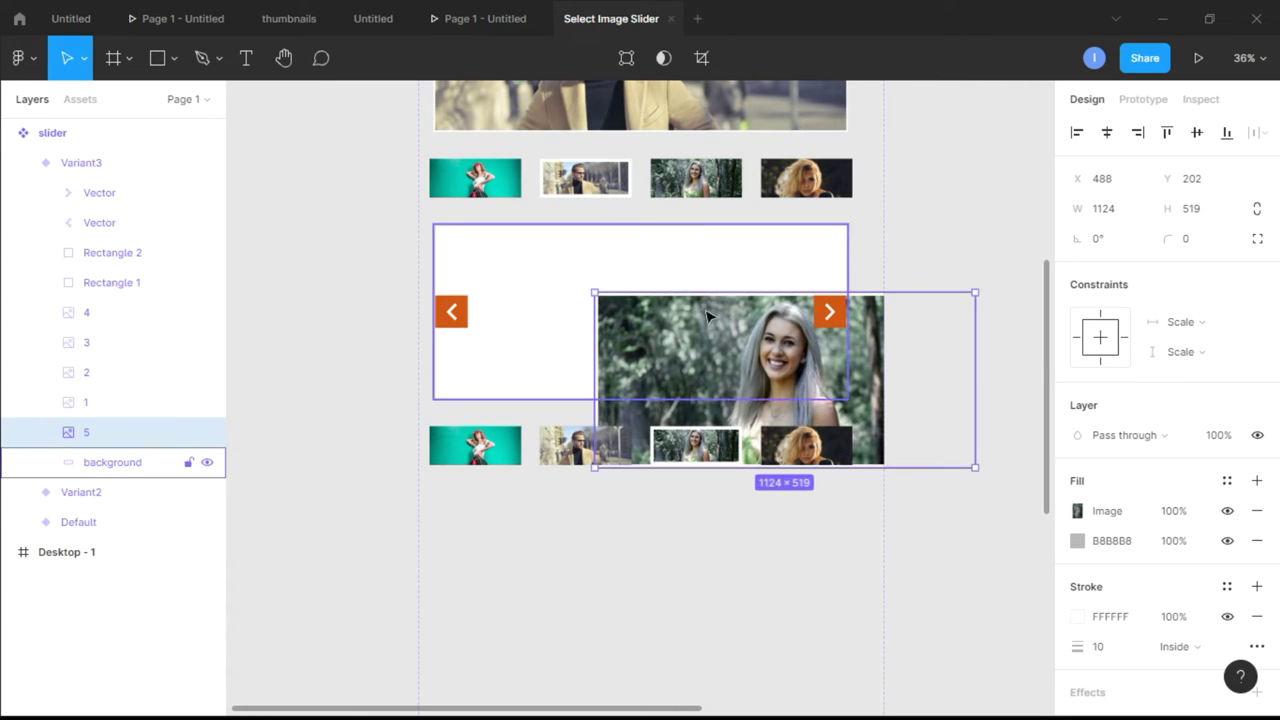
# Step: Move image 5 into the slider's main area, enlarge it to 1225 × 566, and set stroke 5
pyautogui.moveTo(744, 360); pyautogui.dragTo(588, 289)
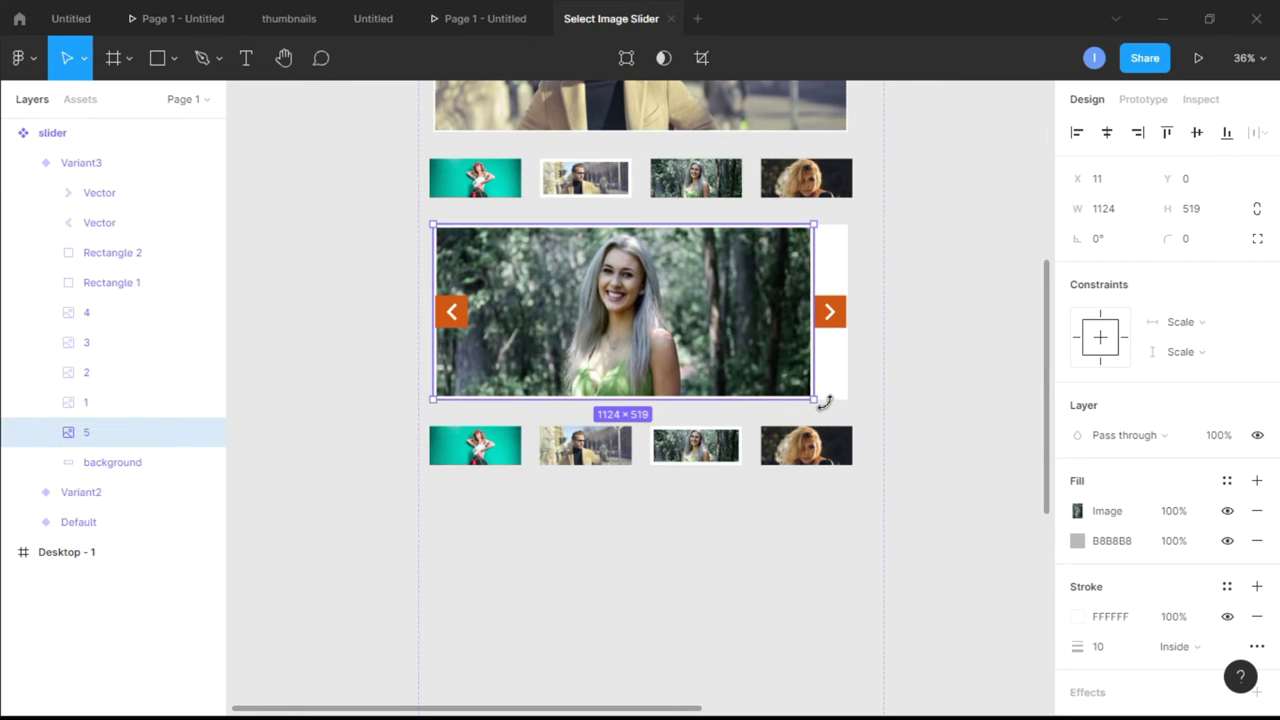
pyautogui.moveTo(822, 401); pyautogui.dragTo(849, 415)
pyautogui.click(1118, 651)
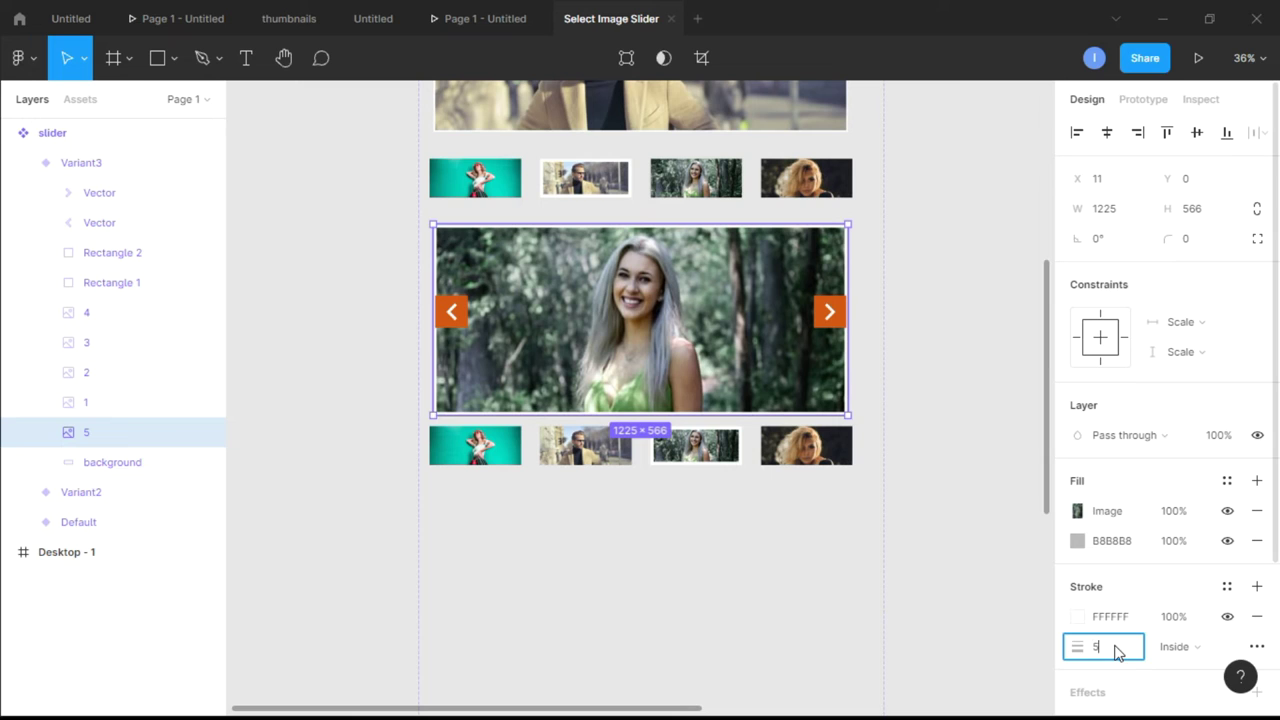
pyautogui.write('5')
pyautogui.press('Return')
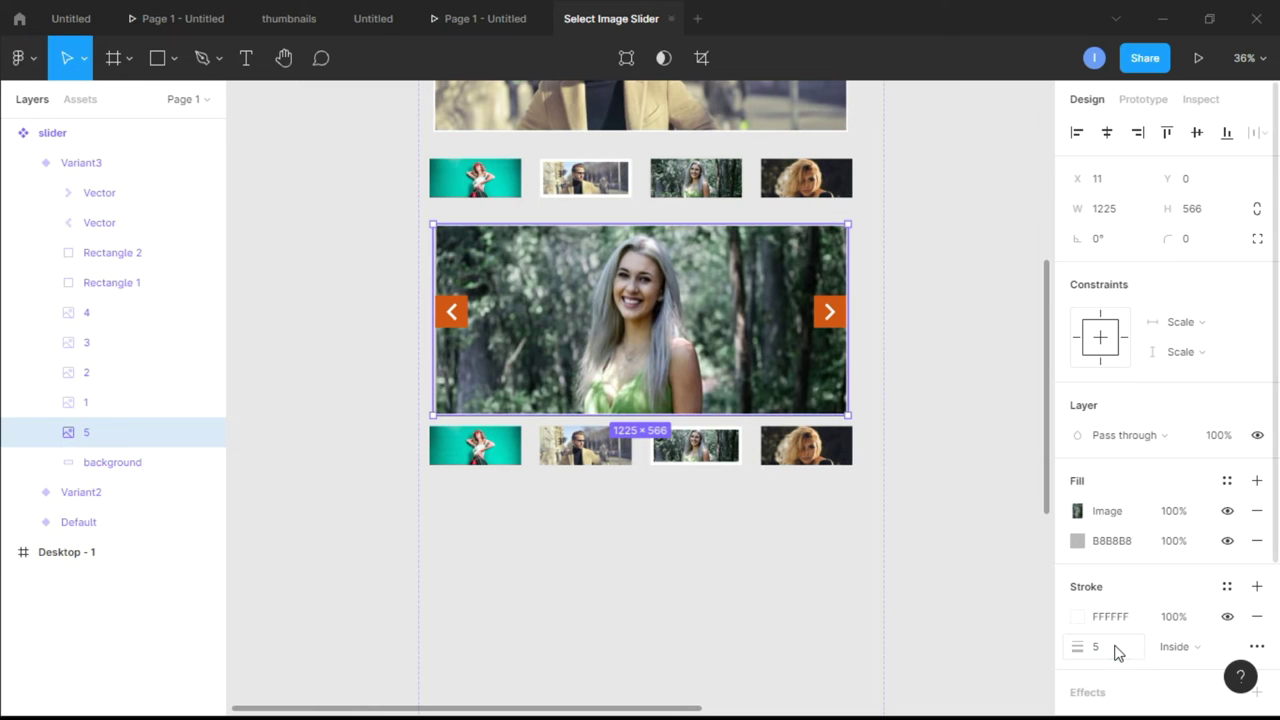
pyautogui.click(937, 520)
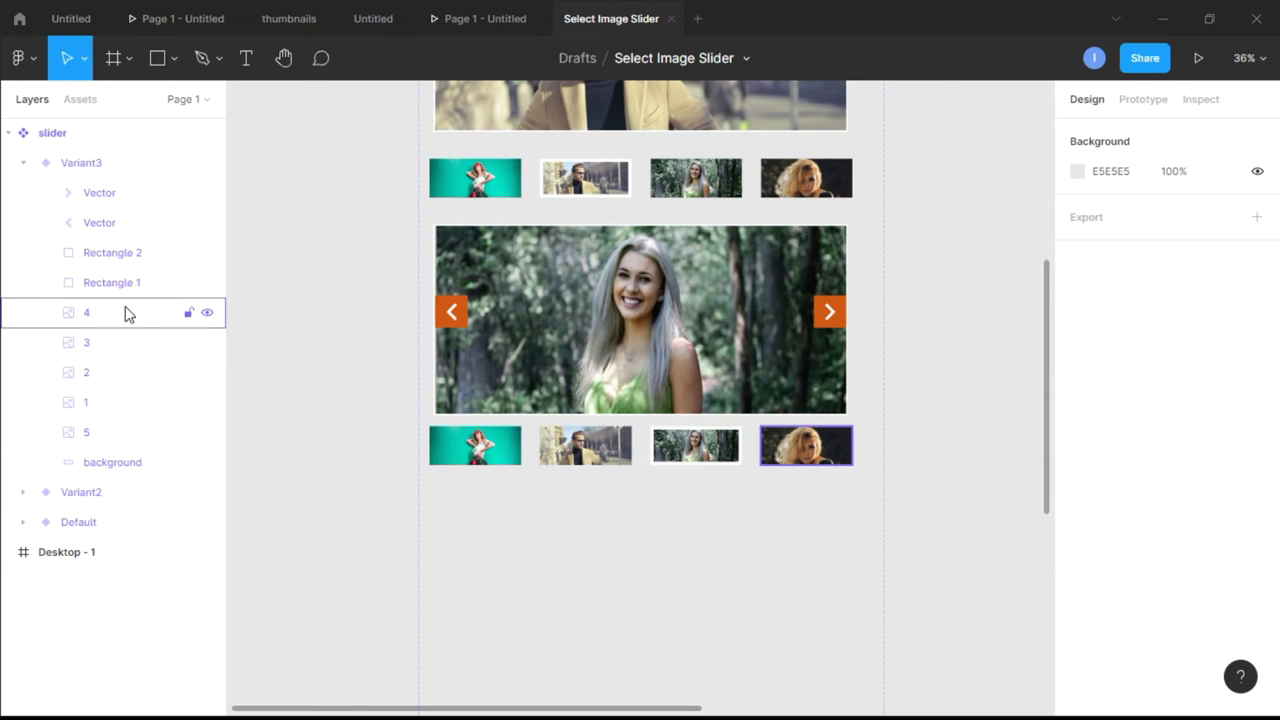
# Step: Drag the main image's bottom edge to reduce its height to 519
pyautogui.click(107, 438)
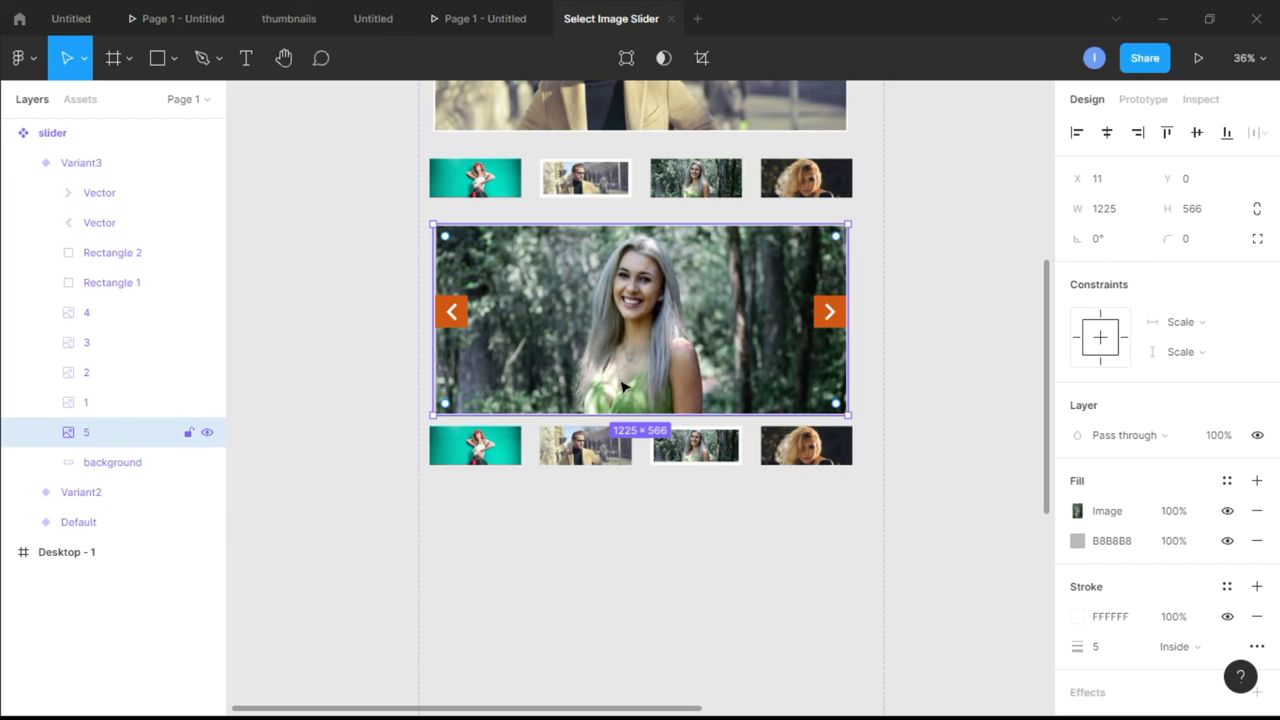
pyautogui.moveTo(632, 410)
pyautogui.mouseDown()
pyautogui.moveTo(632, 383)
pyautogui.moveTo(631, 397)
pyautogui.mouseUp()
pyautogui.click(921, 356)
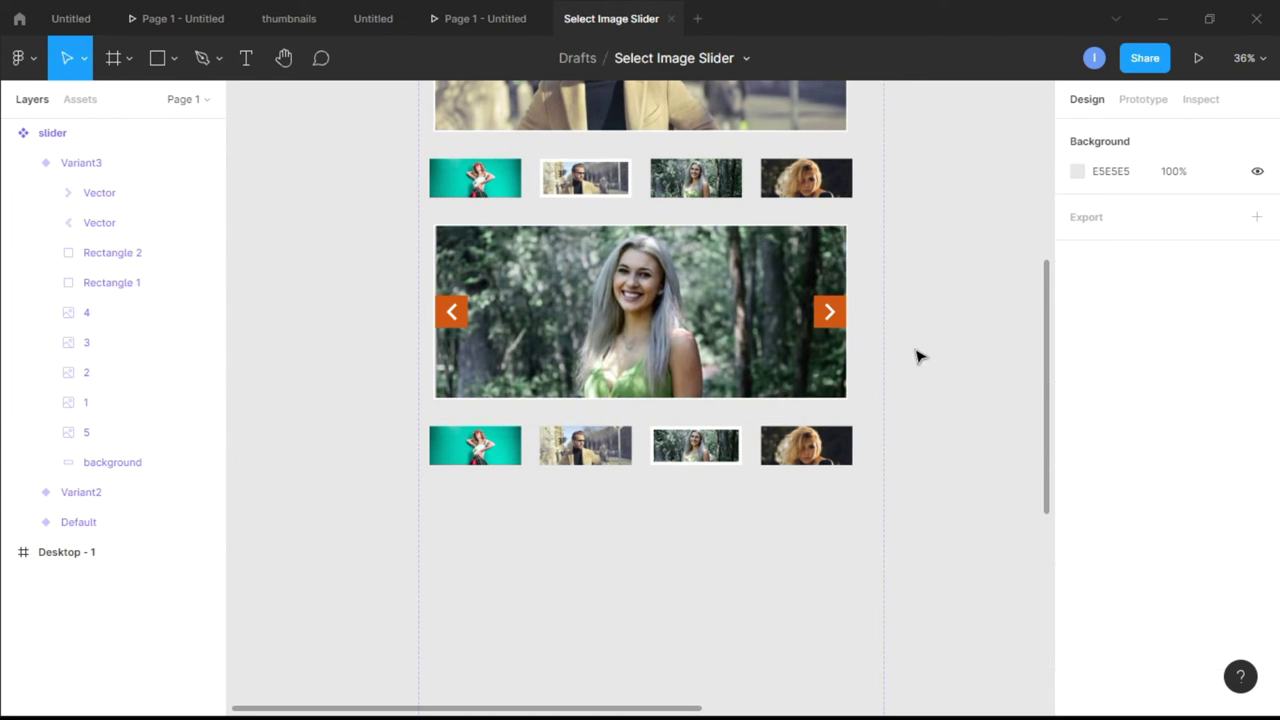
# Step: Set image 5's width to 1124, then stretch it to 1220 wide within the slider
pyautogui.click(748, 347)
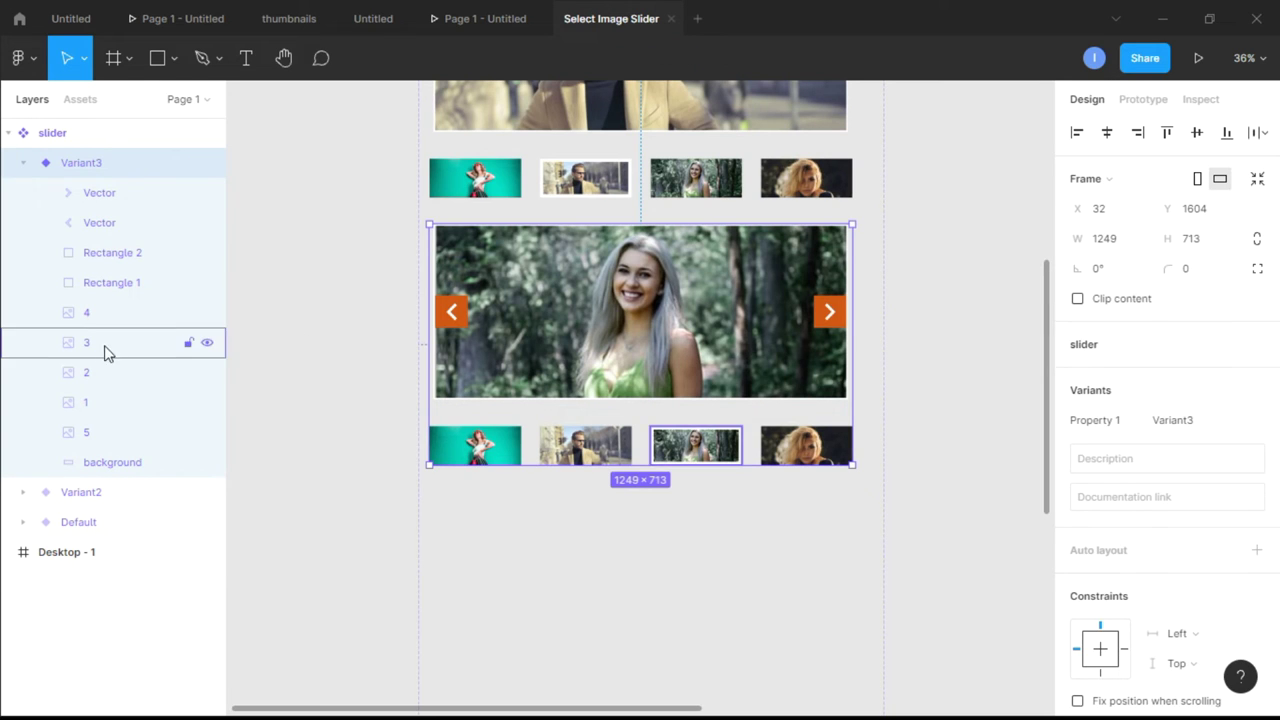
pyautogui.click(99, 443)
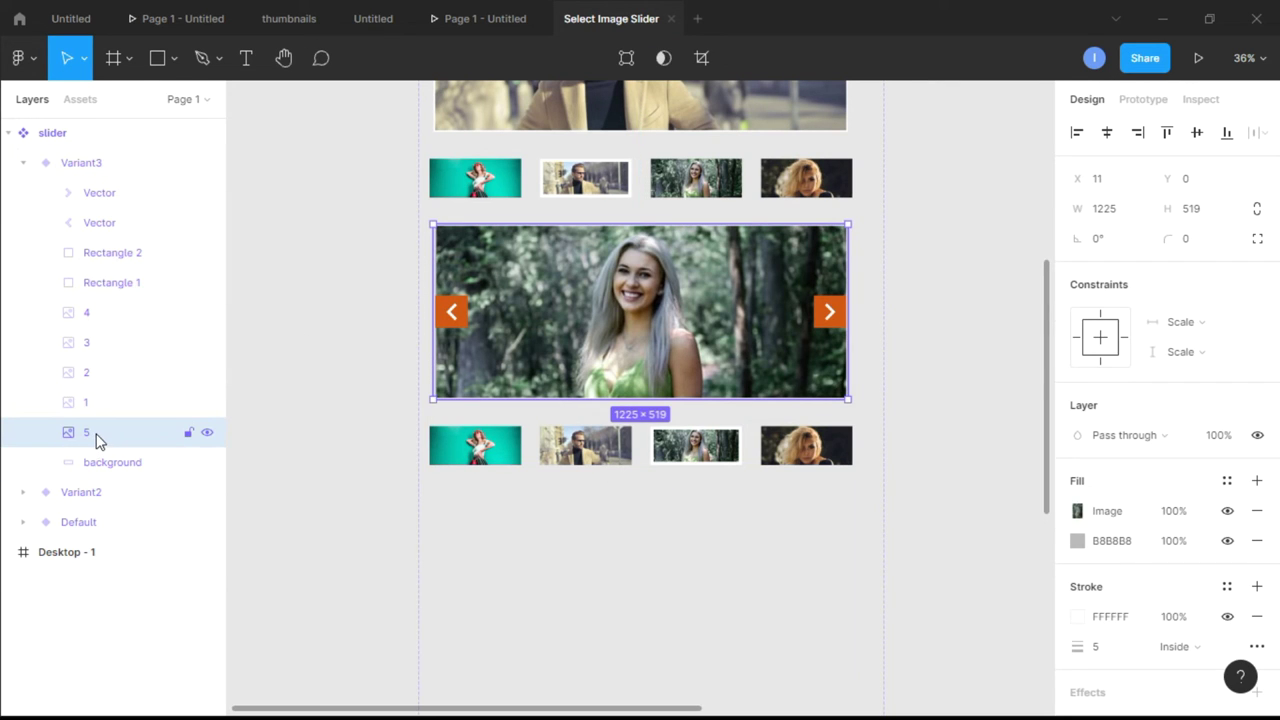
pyautogui.click(1133, 212)
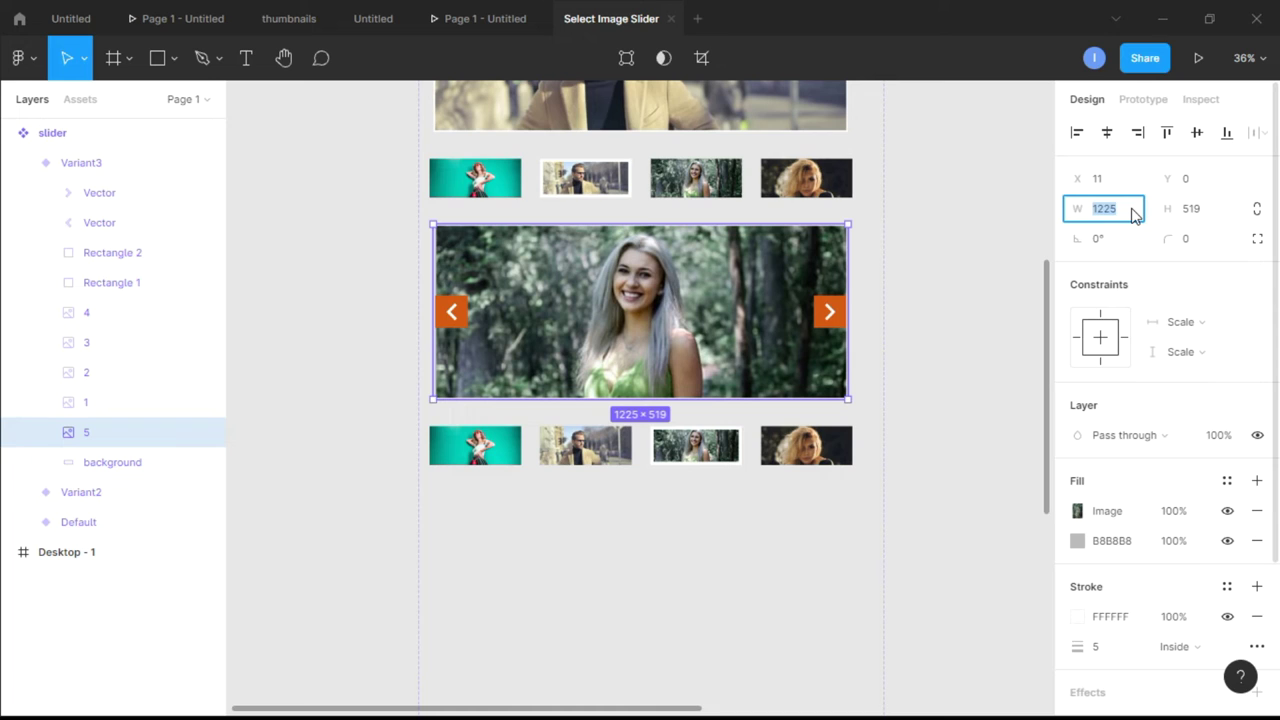
pyautogui.write('1124')
pyautogui.press('Return')
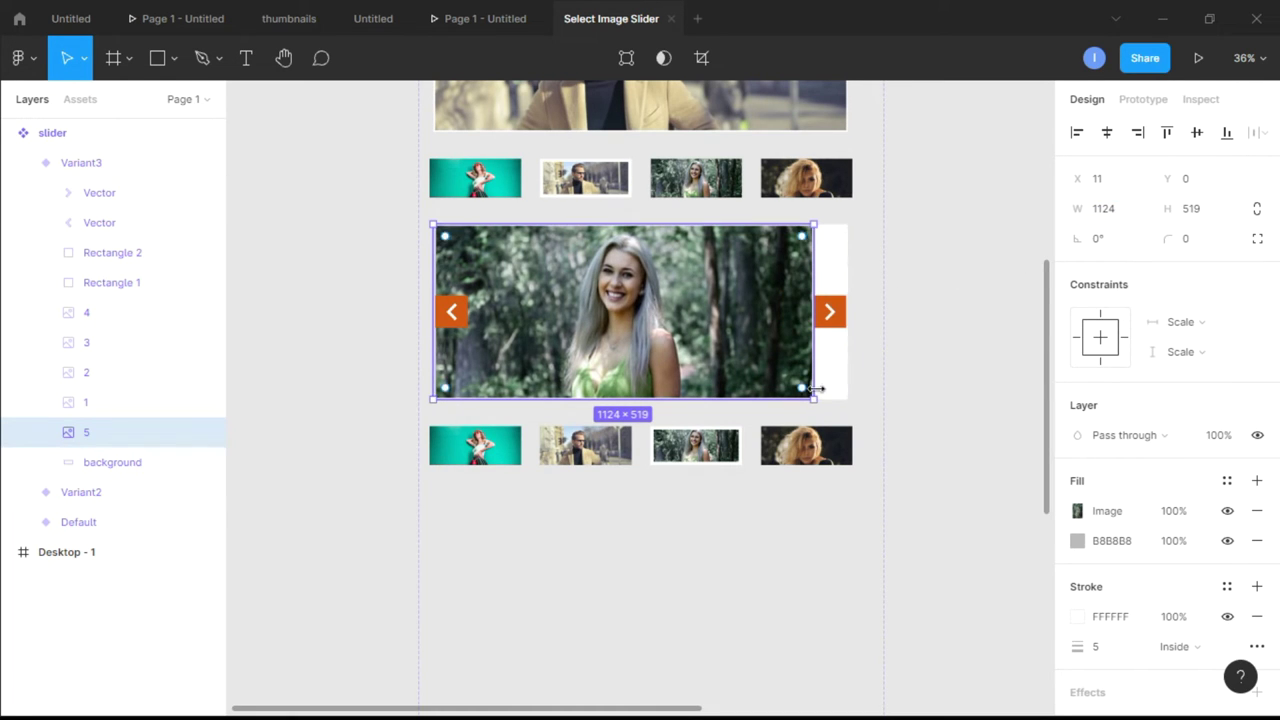
pyautogui.moveTo(814, 399)
pyautogui.mouseDown()
pyautogui.moveTo(846, 410)
pyautogui.moveTo(808, 393)
pyautogui.mouseUp()
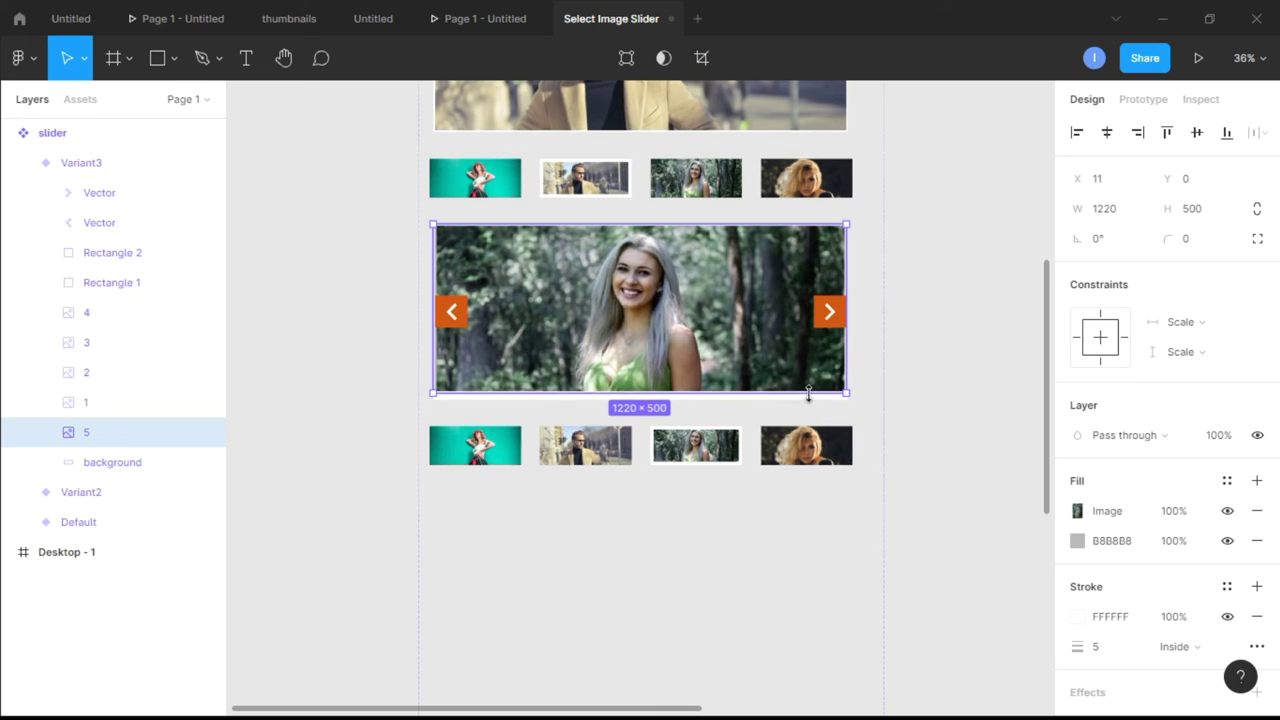
pyautogui.click(953, 346)
pyautogui.scroll(5, 830, 312)
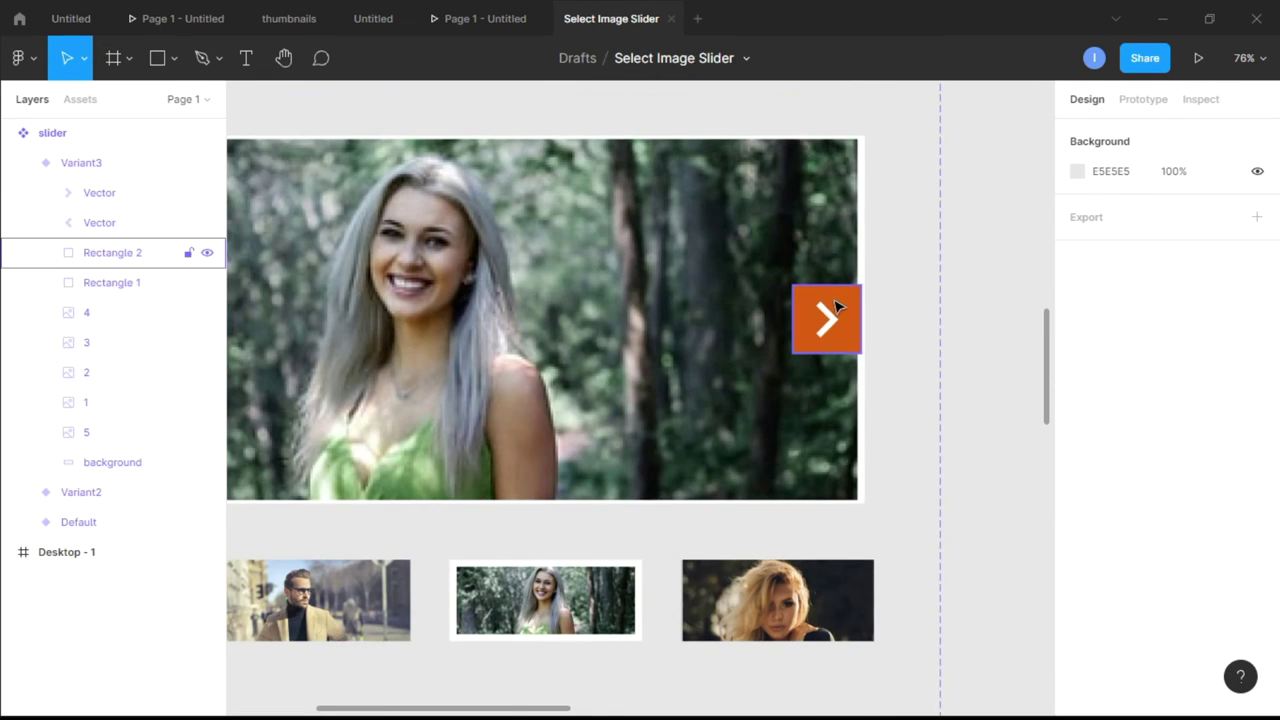
# Step: Nudge Variant3's main image 5 two pixels to the right
pyautogui.scroll(-2, 838, 289)
pyautogui.click(799, 257)
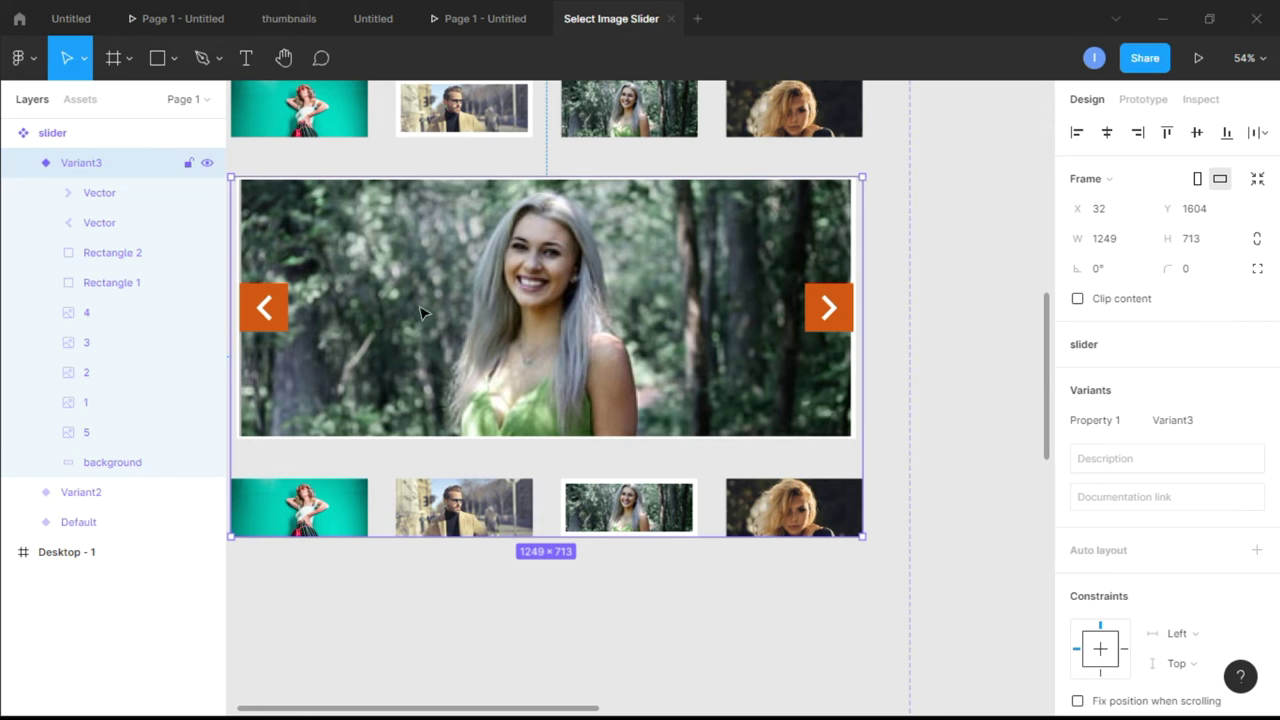
pyautogui.click(88, 432)
pyautogui.press('Right')
pyautogui.press('Right')
pyautogui.press('Right')
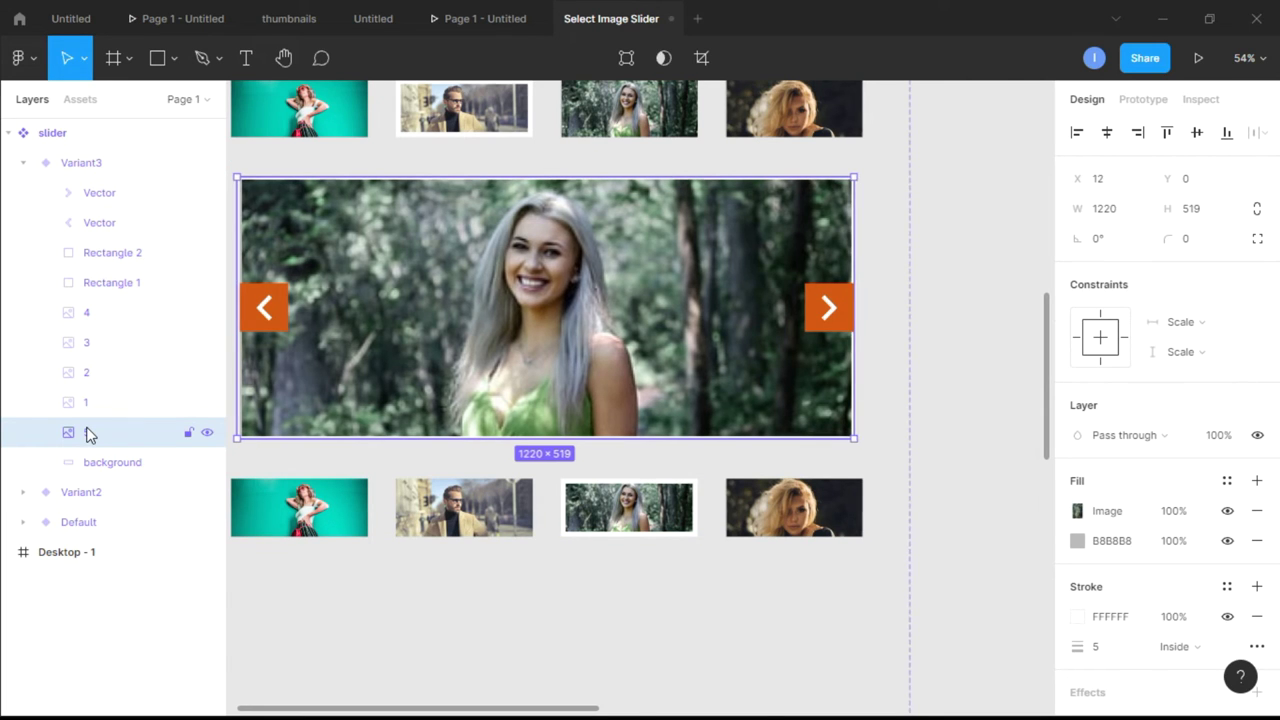
pyautogui.press('Right')
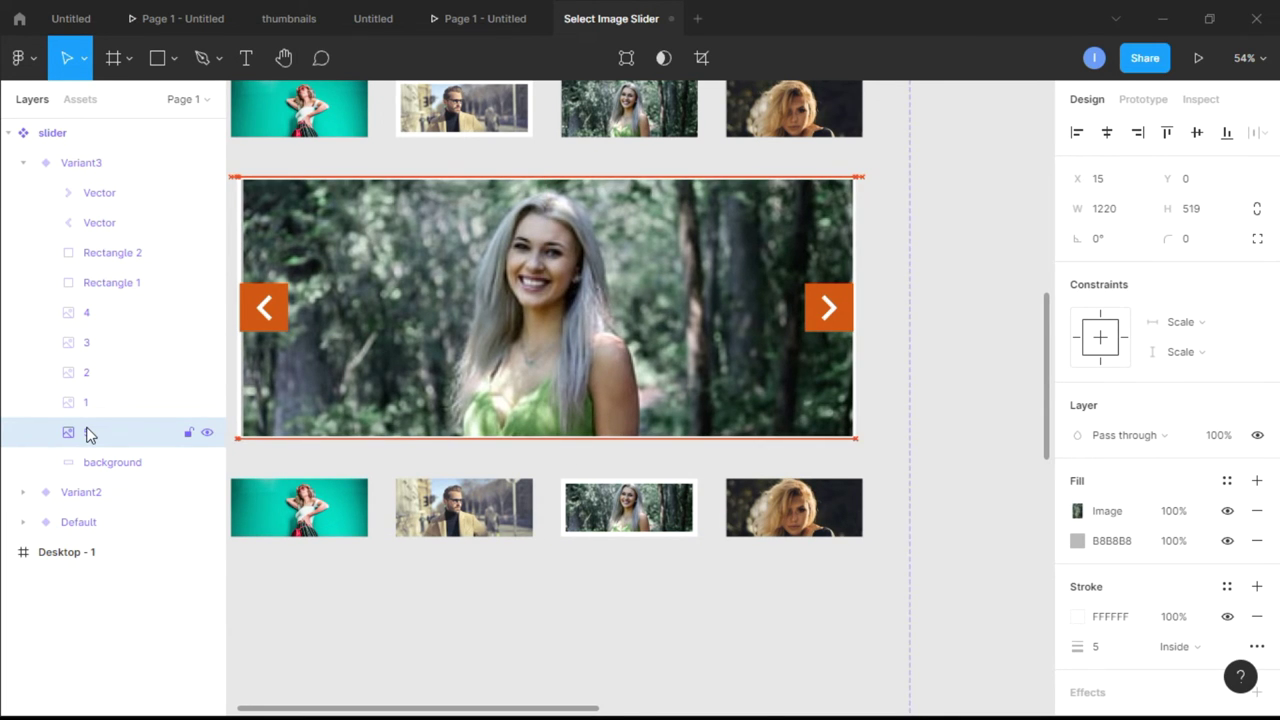
pyautogui.scroll(-1, 347, 357)
pyautogui.scroll(-3, 347, 357)
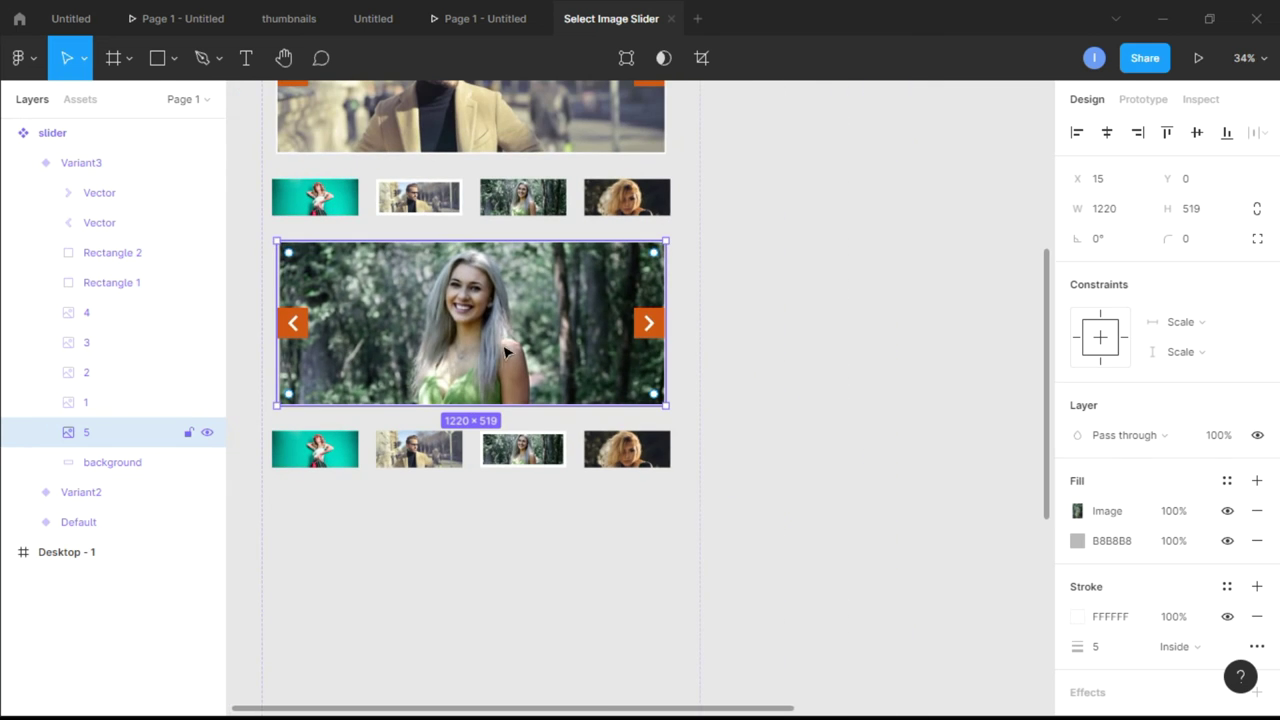
pyautogui.click(858, 386)
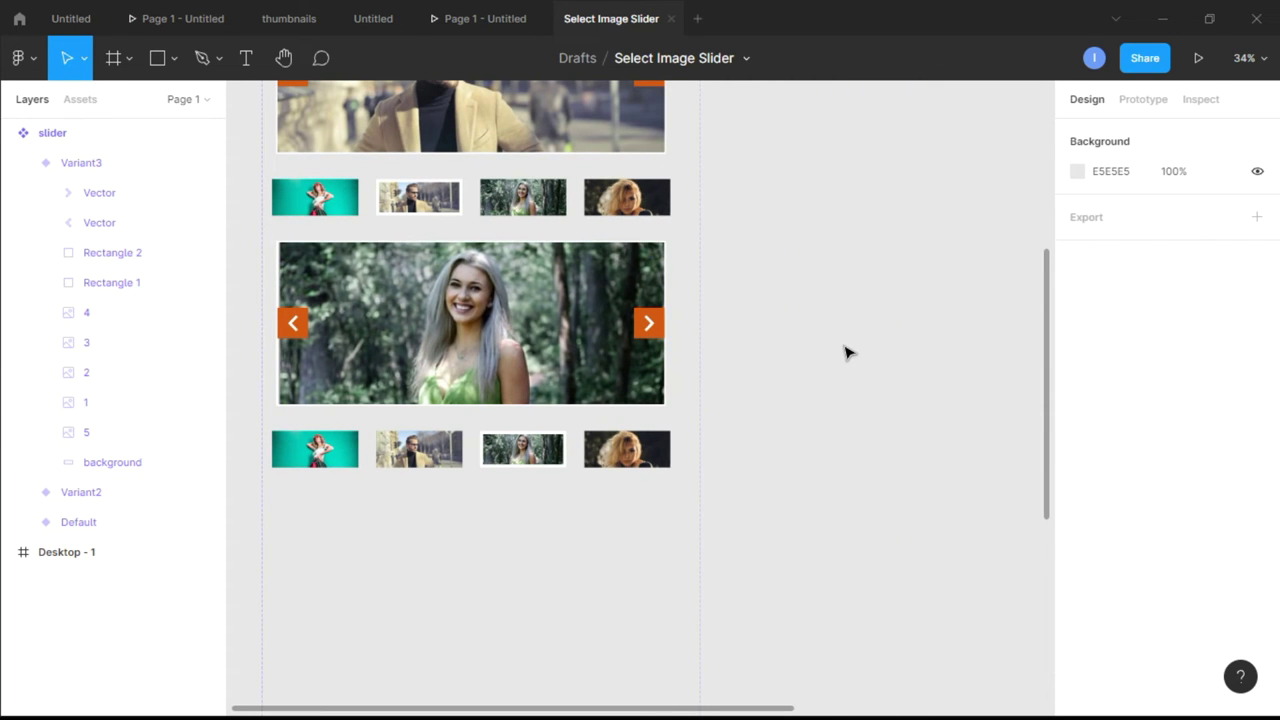
pyautogui.scroll(-1, 846, 351)
pyautogui.scroll(10, 676, 330)
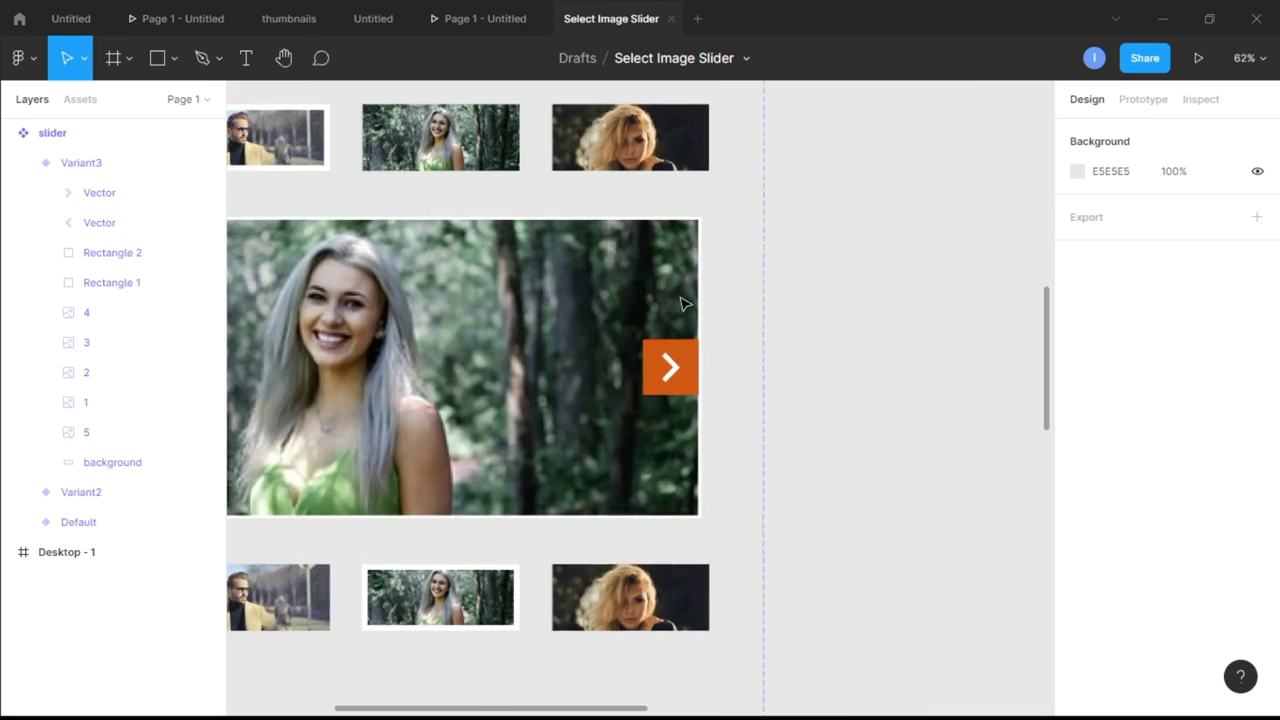
# Step: Nudge the right arrow box, Rectangle 2, one pixel to the left
pyautogui.click(681, 429)
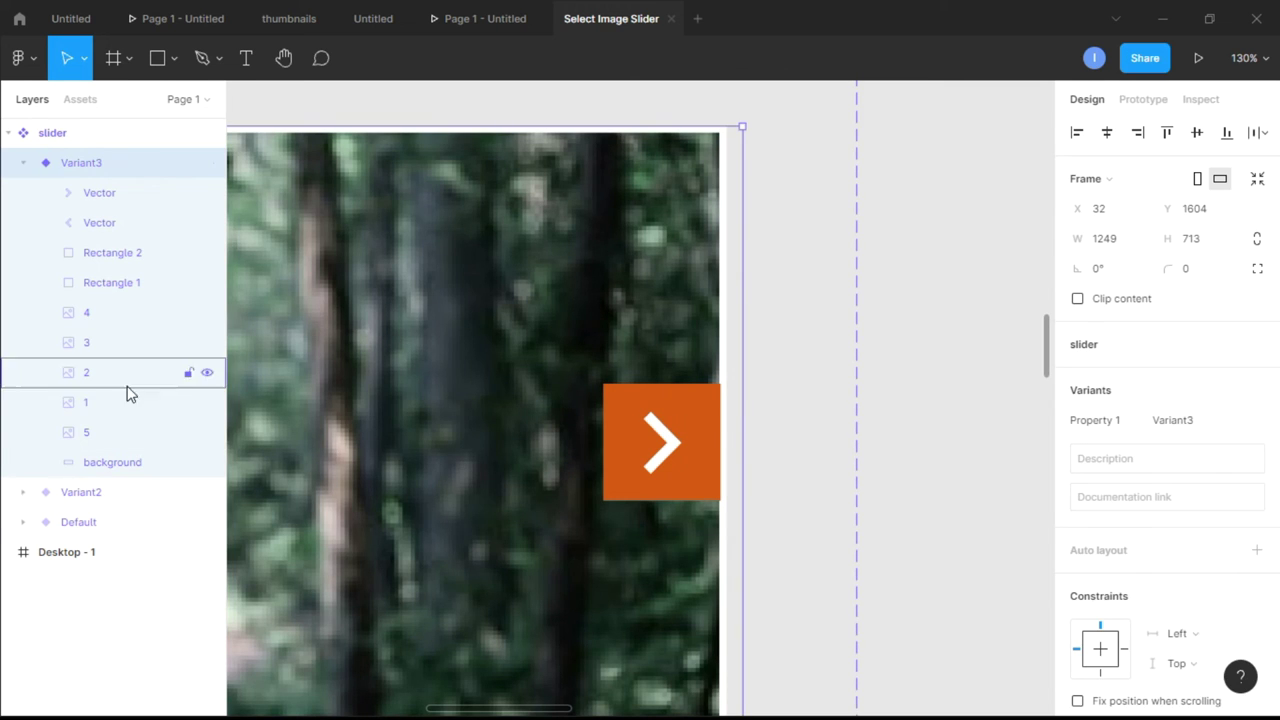
pyautogui.click(111, 282)
pyautogui.click(117, 258)
pyautogui.press('Left')
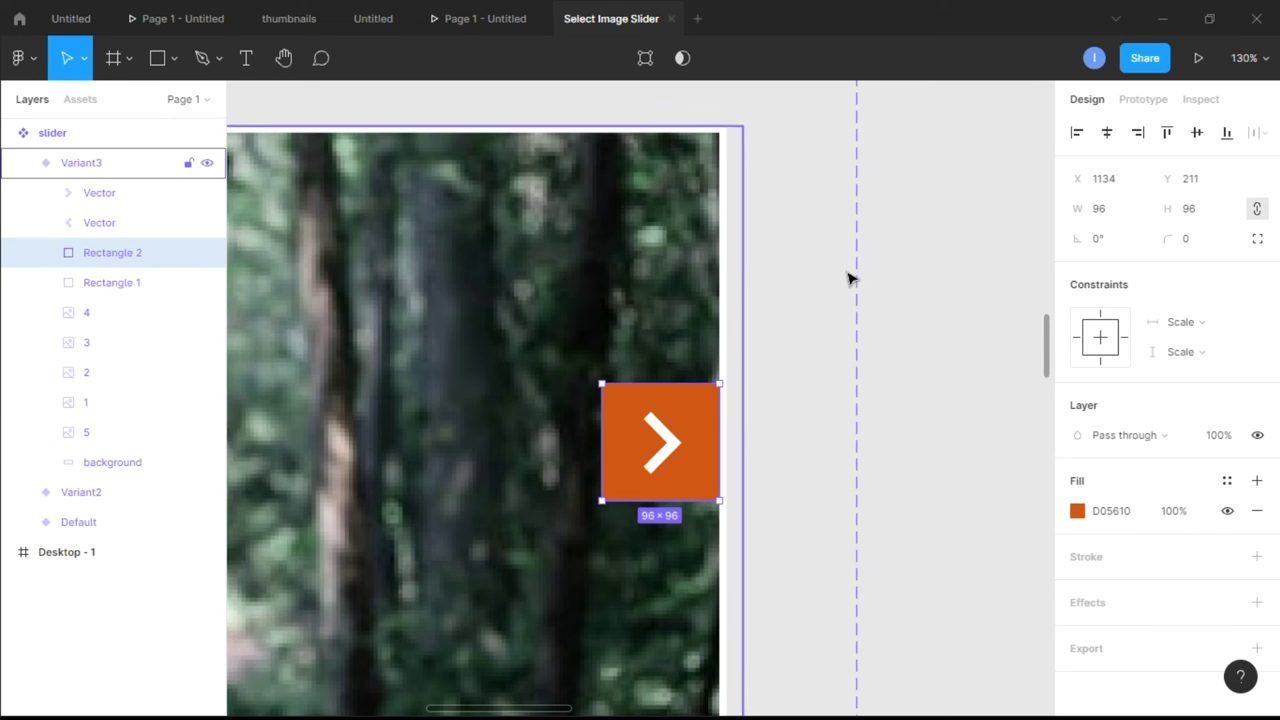
pyautogui.click(988, 337)
pyautogui.scroll(-5, 988, 338)
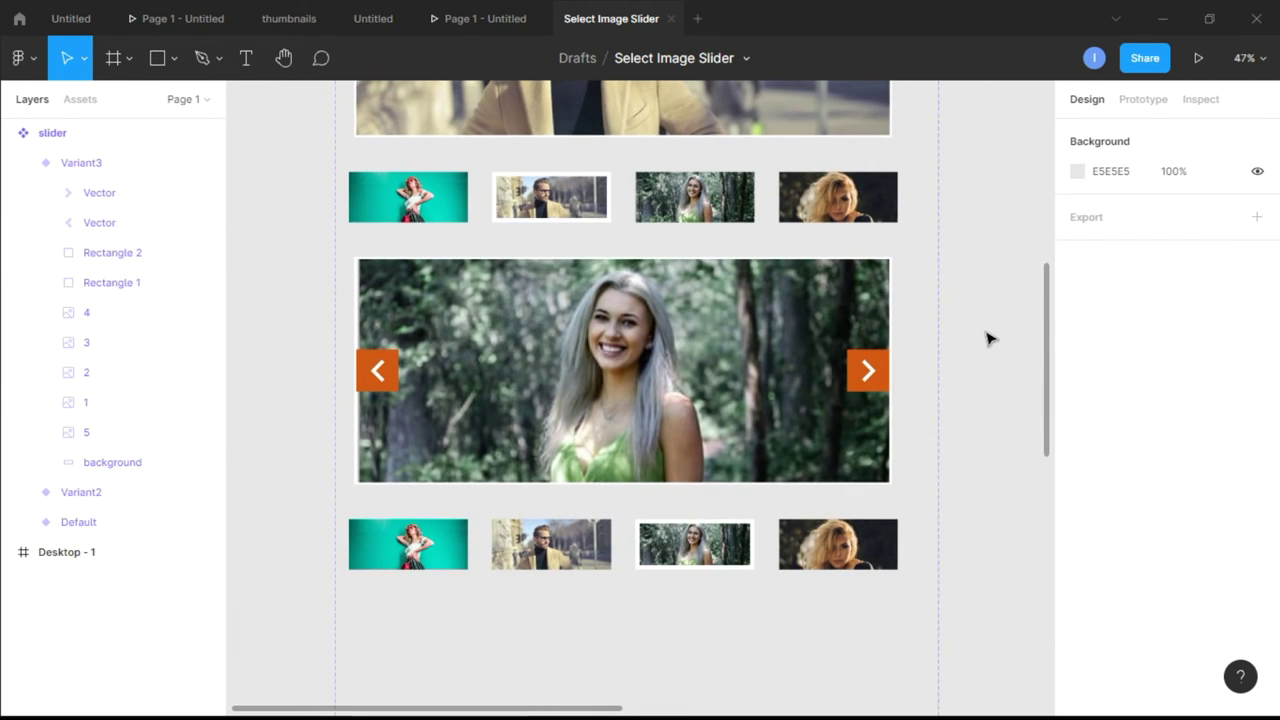
pyautogui.scroll(3, 400, 338)
# Step: Nudge the left arrow box, Rectangle 1, right to X 21, Y 211
pyautogui.click(81, 162)
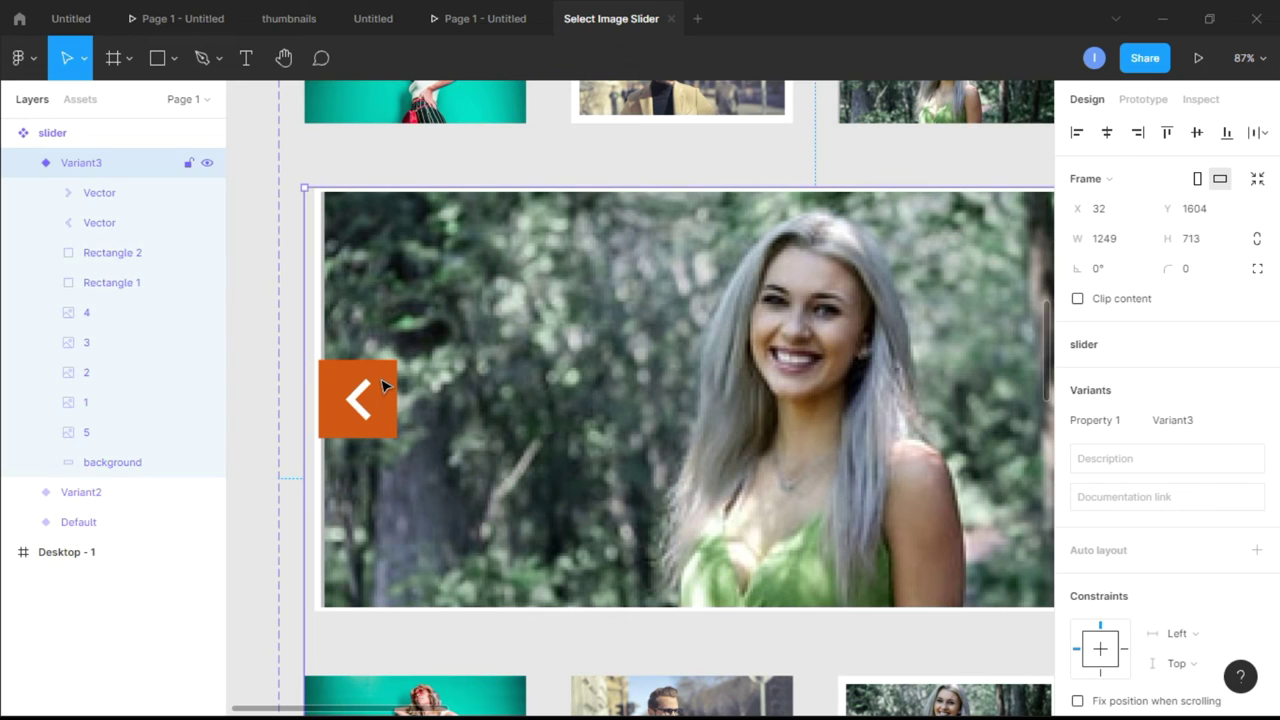
pyautogui.click(126, 250)
pyautogui.click(133, 284)
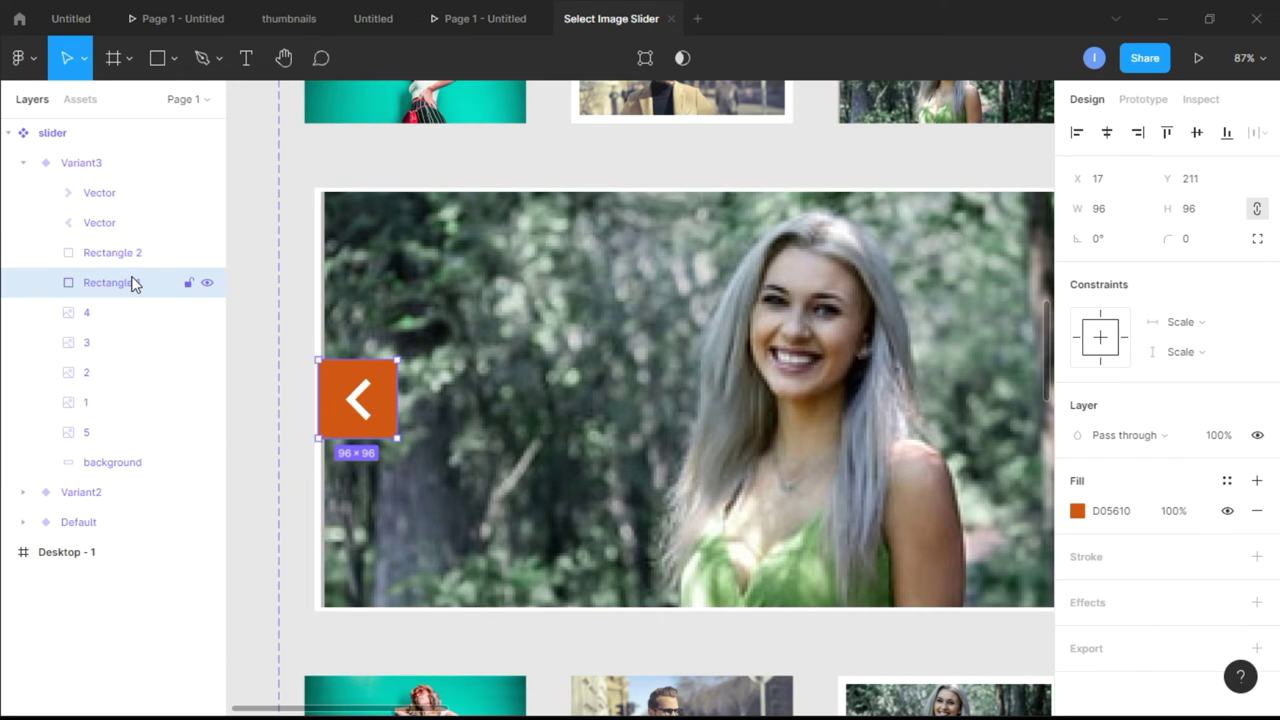
pyautogui.press('Right')
pyautogui.press('Right')
pyautogui.press('Right')
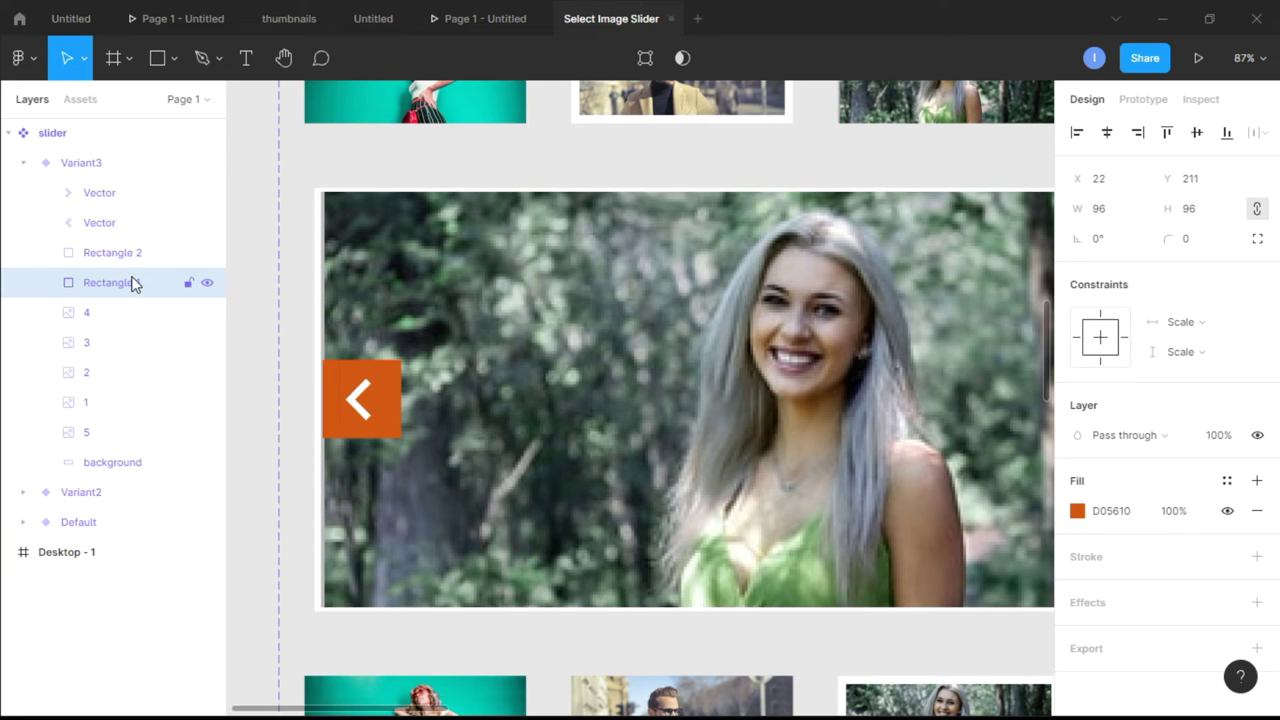
pyautogui.scroll(-5, 620, 245)
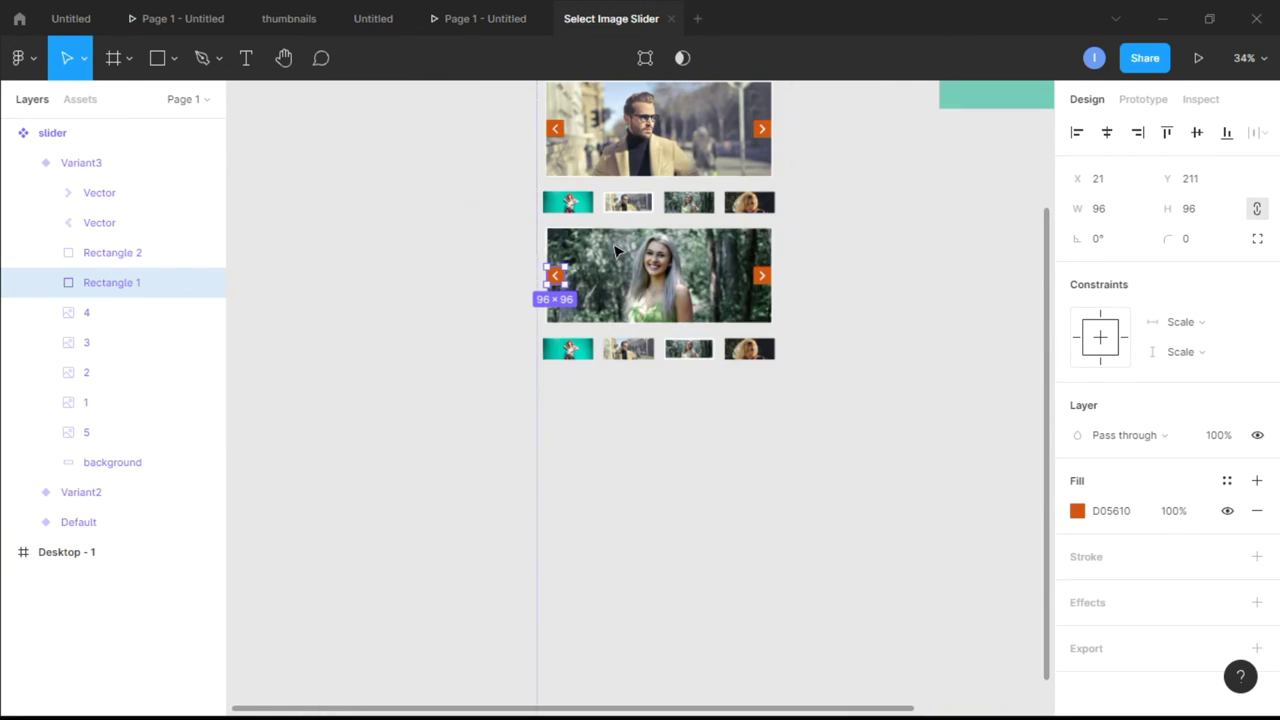
pyautogui.scroll(2, 843, 201)
pyautogui.scroll(2, 843, 201)
pyautogui.scroll(-1, 857, 197)
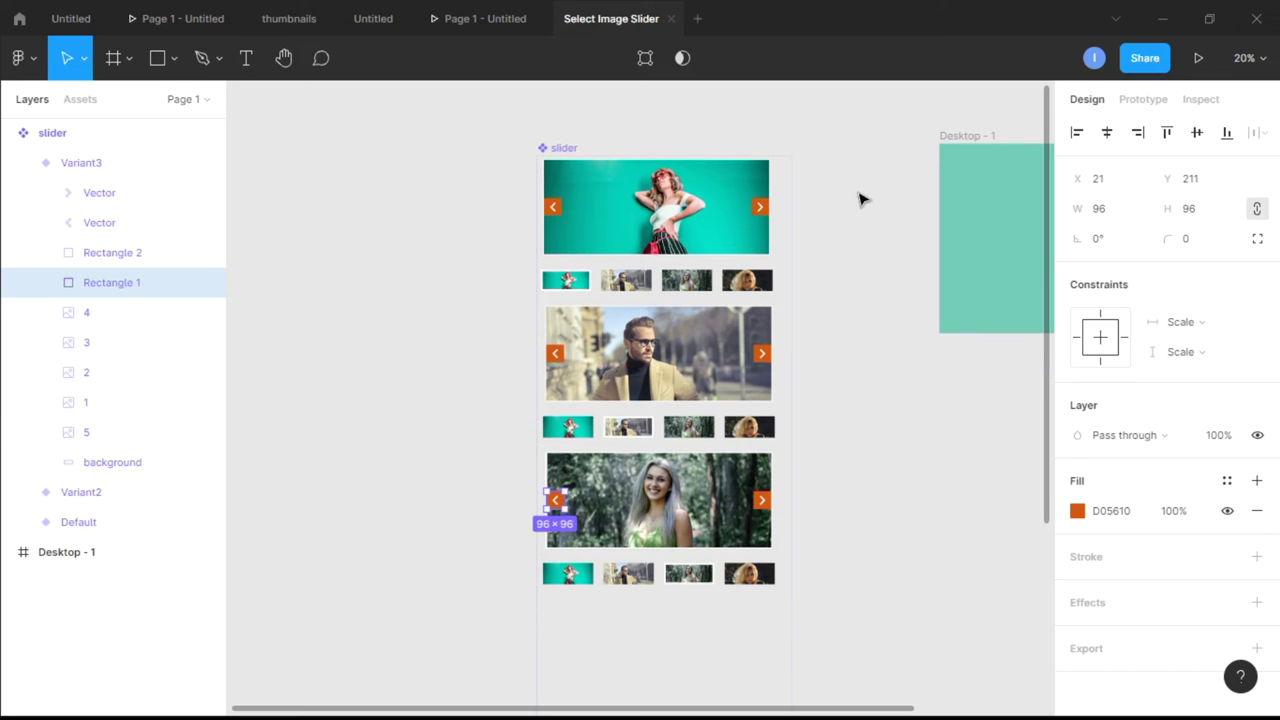
pyautogui.scroll(6, 714, 557)
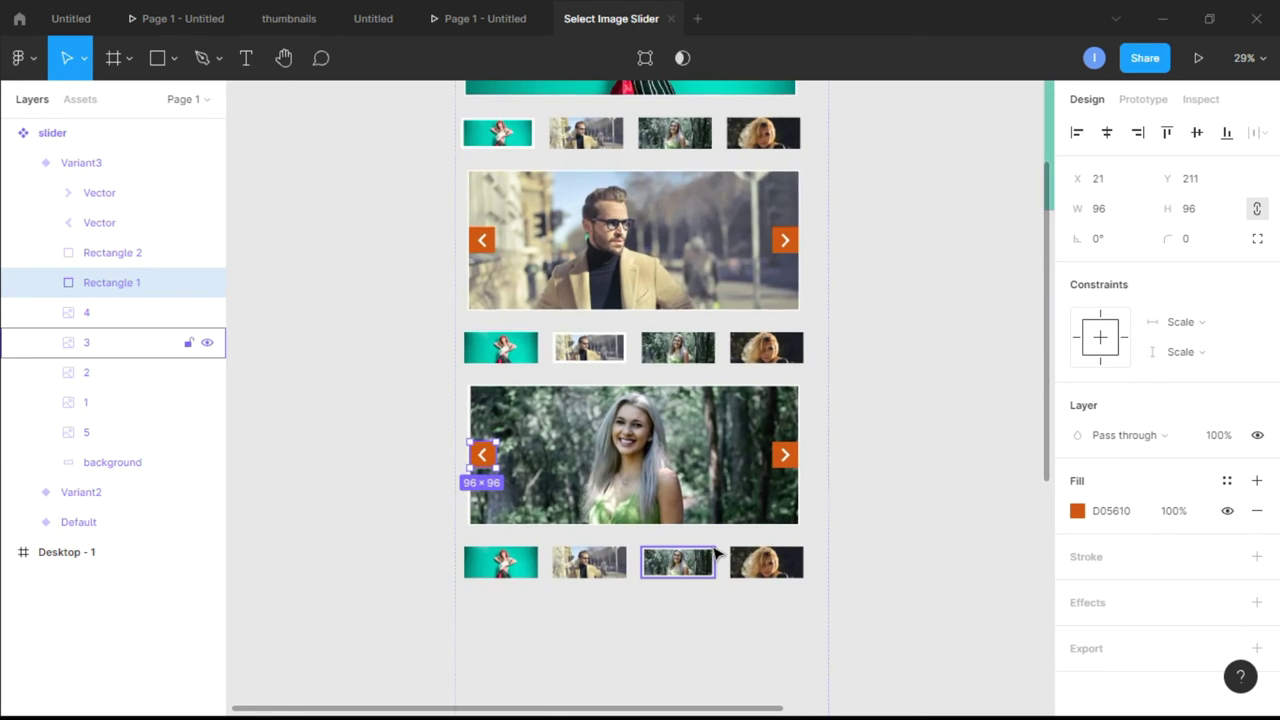
pyautogui.scroll(-4, 717, 551)
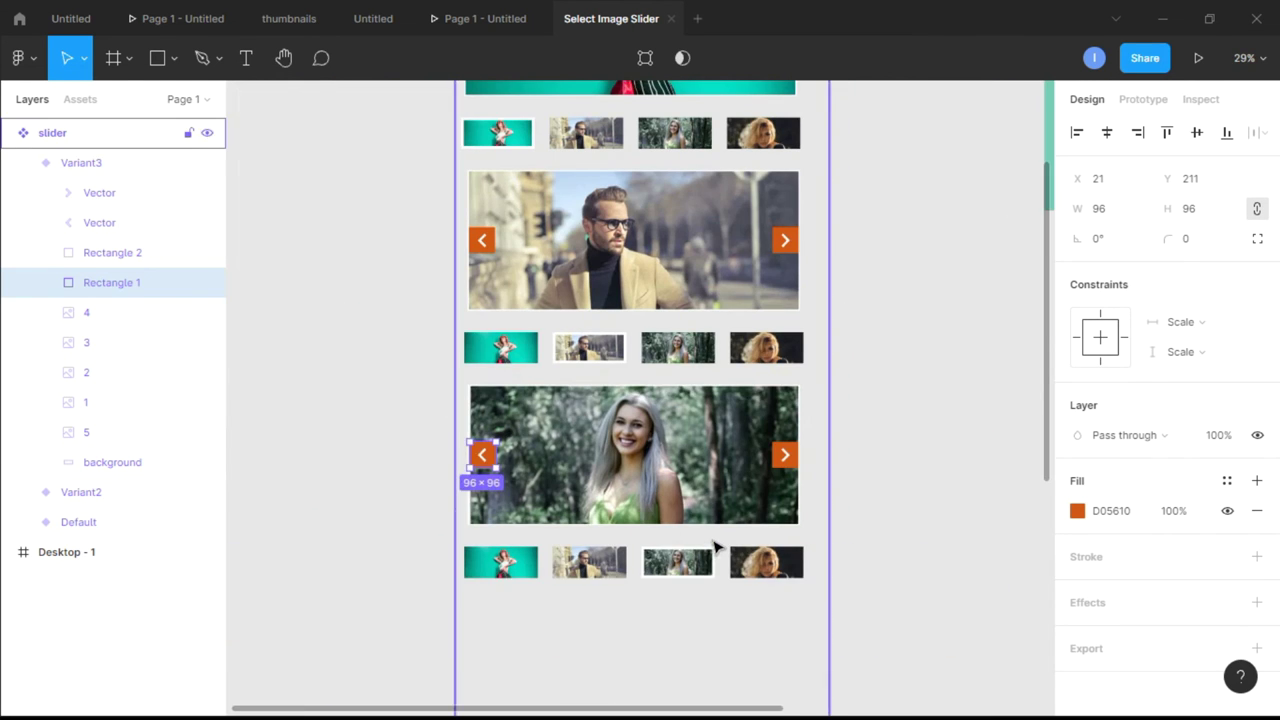
# Step: Duplicate the Variant3 frame with Ctrl+D to create Variant4
pyautogui.click(30, 163)
pyautogui.click(80, 165)
pyautogui.hotkey('ctrl', 'd')
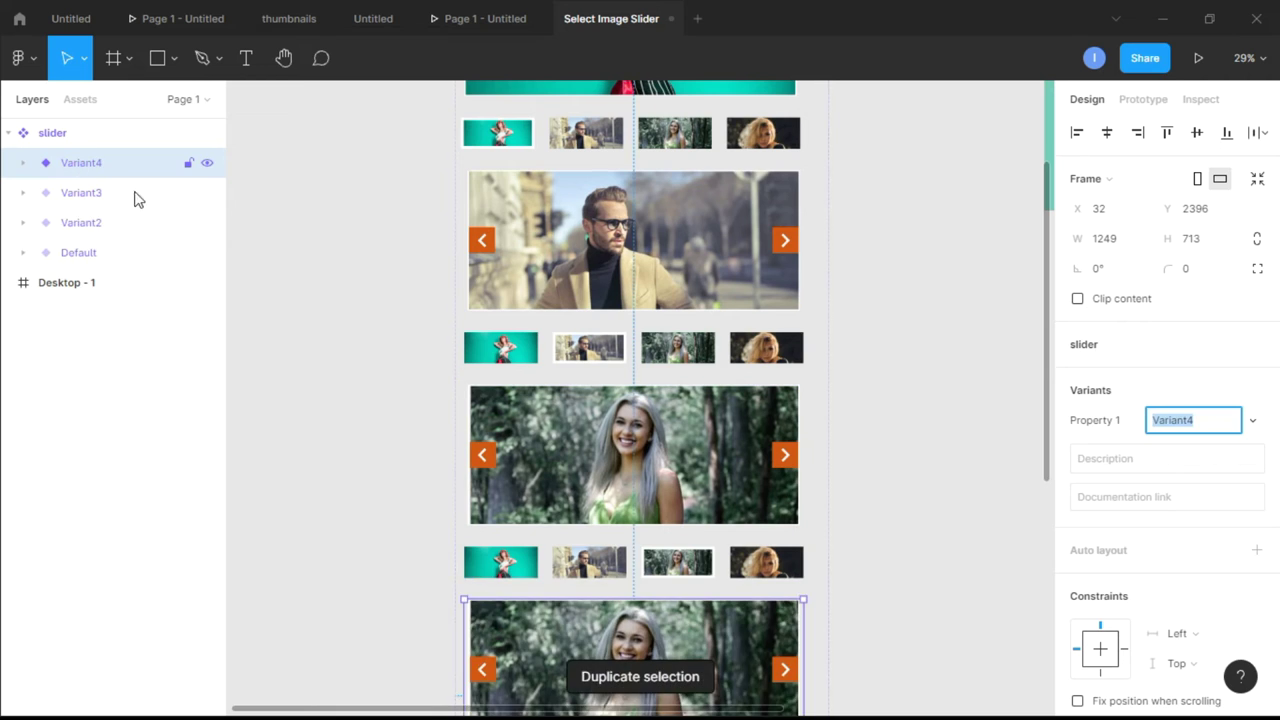
pyautogui.scroll(-4, 811, 406)
pyautogui.scroll(2, 640, 376)
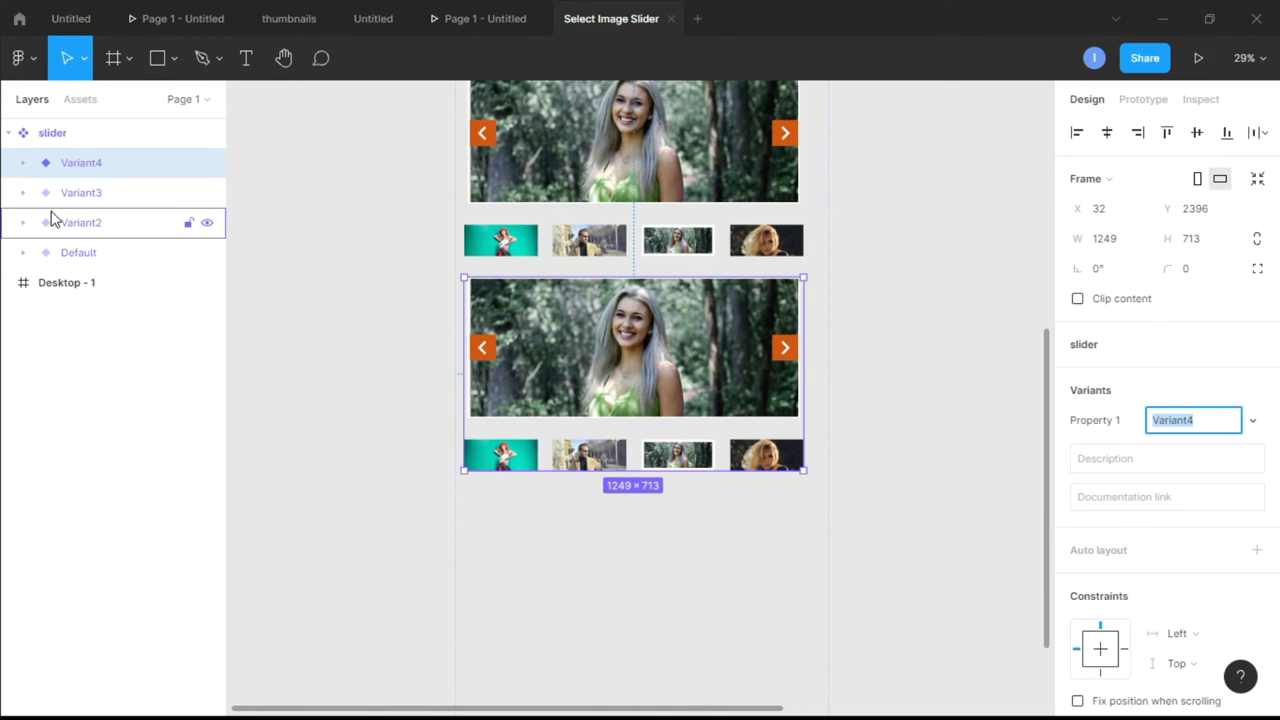
# Step: Rename Variant3's large image layer from 5 to main
pyautogui.click(24, 194)
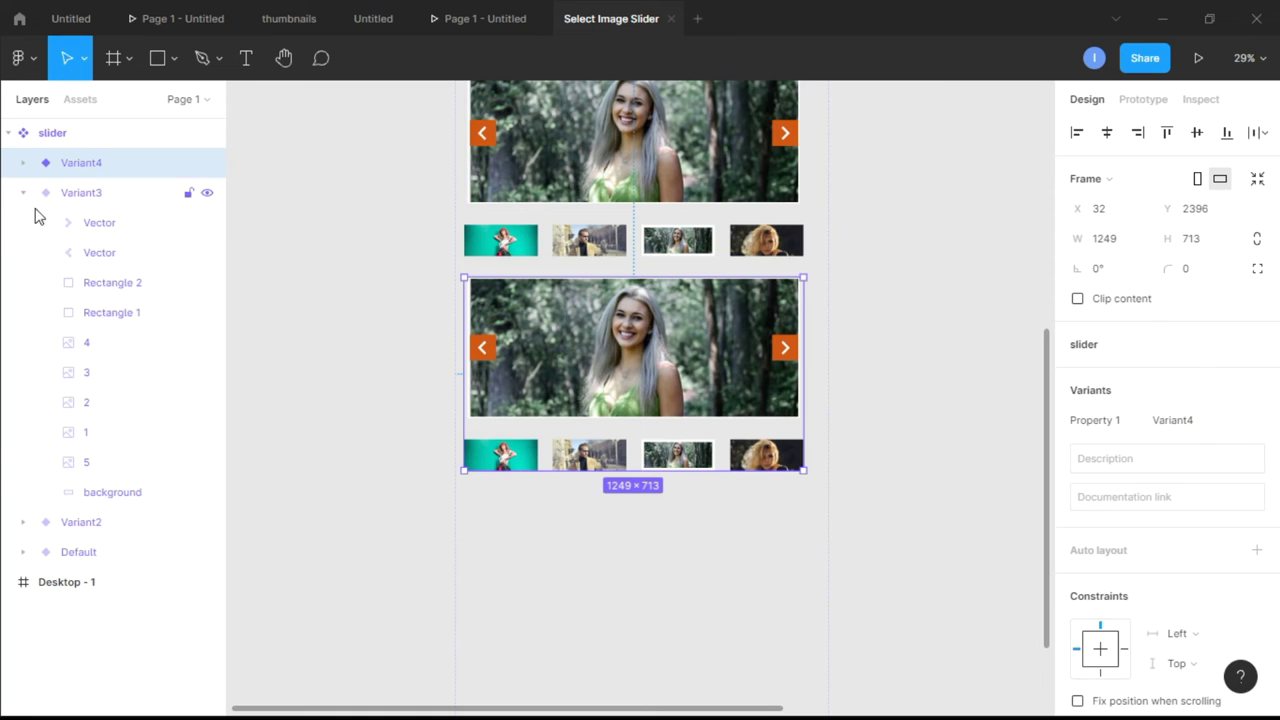
pyautogui.doubleClick(97, 464)
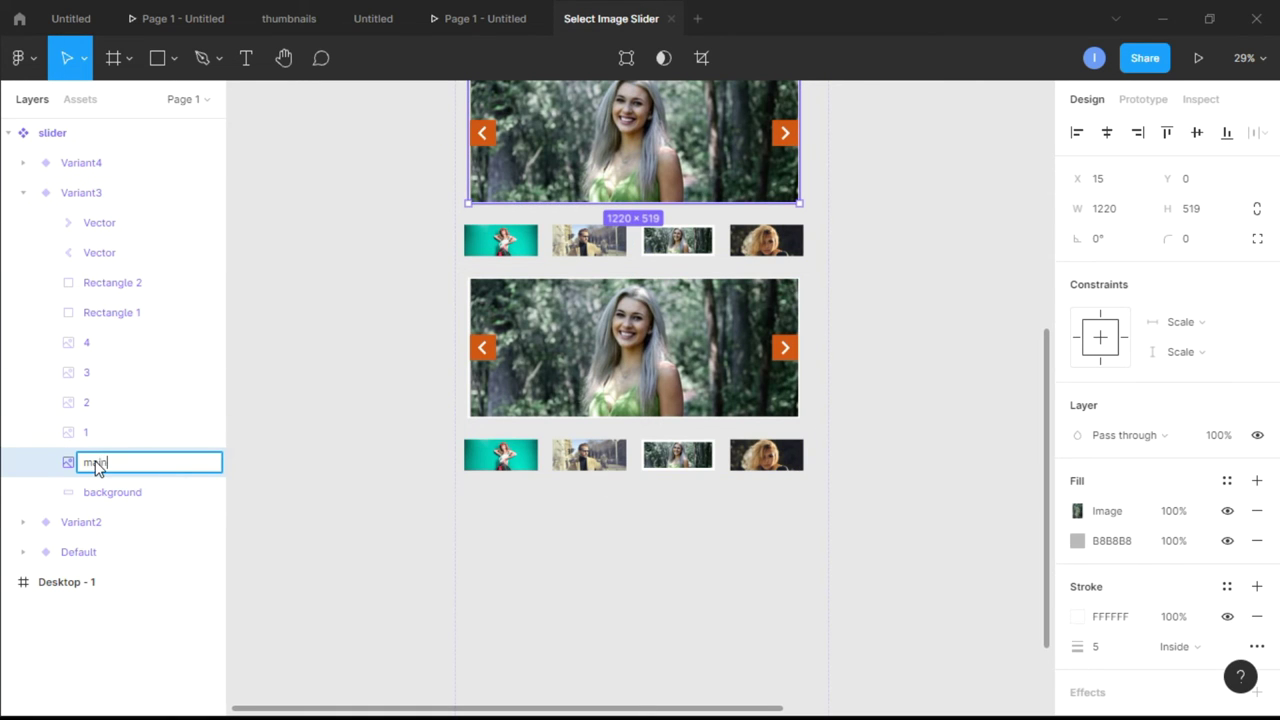
pyautogui.press('Return')
pyautogui.click(288, 398)
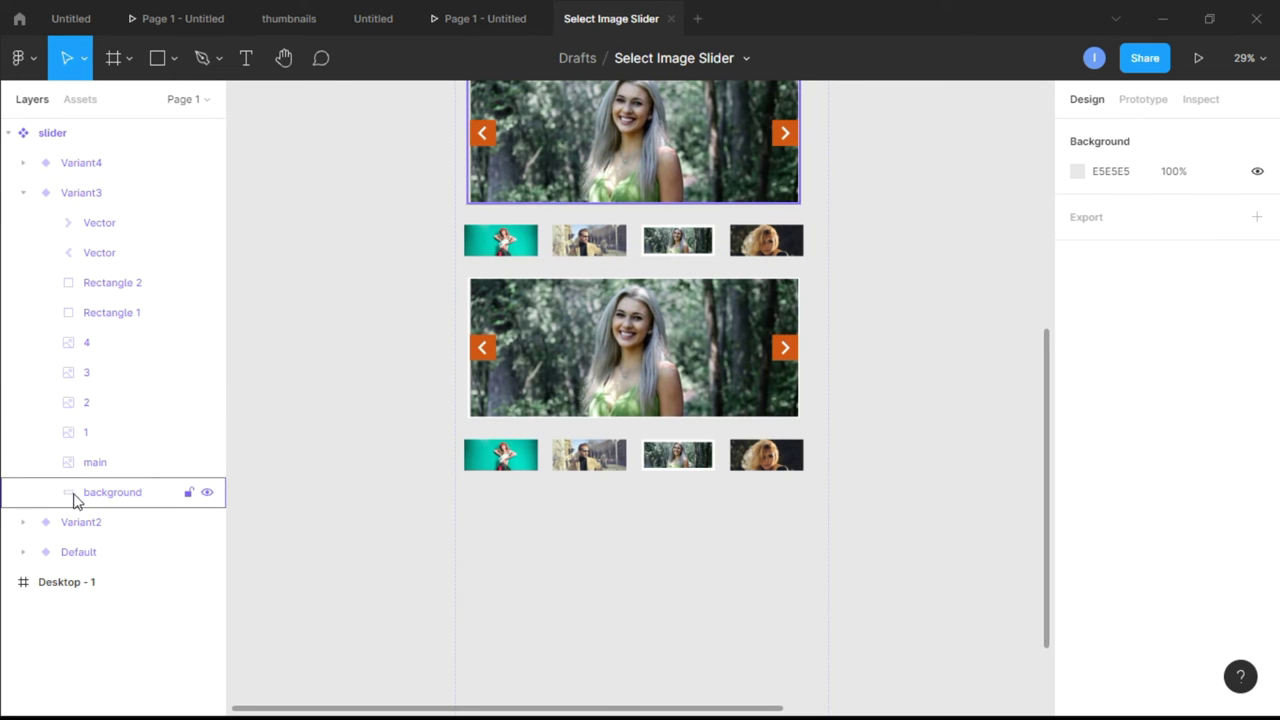
# Step: Check Variant2's layer names, then collapse Variant3 and expand Variant4's layers
pyautogui.click(23, 522)
pyautogui.scroll(-3, 120, 574)
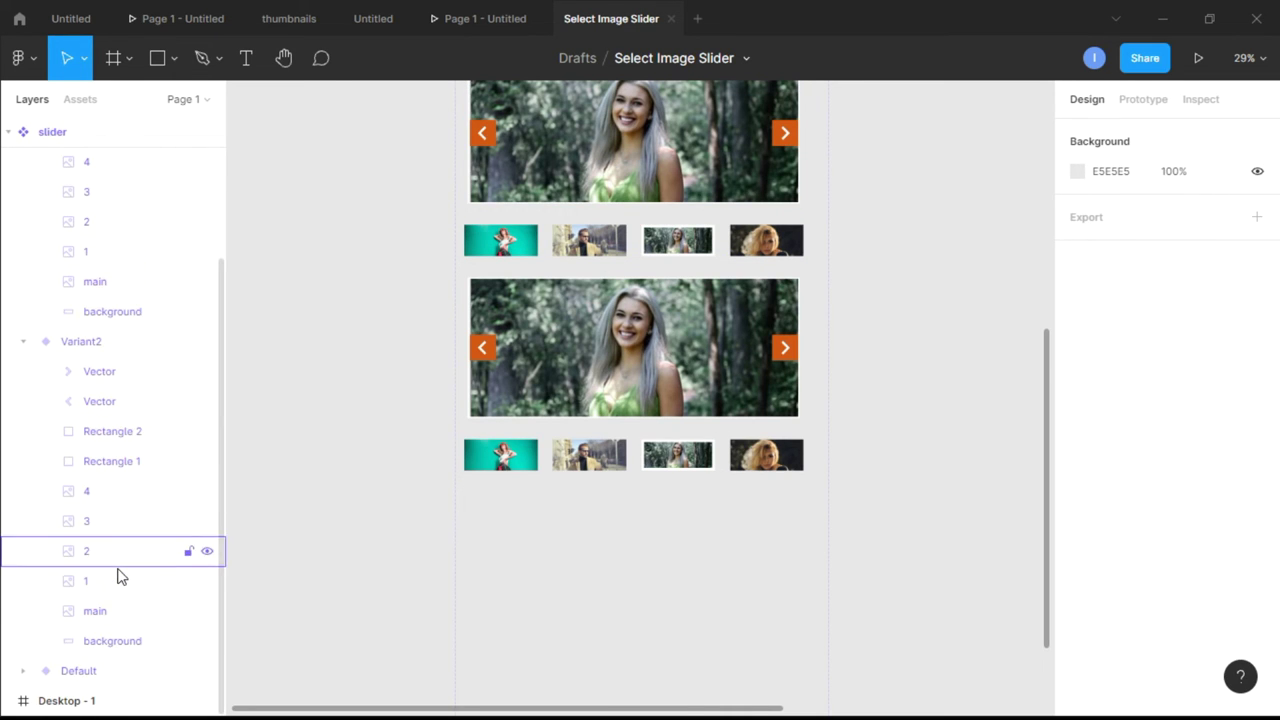
pyautogui.click(24, 343)
pyautogui.click(26, 197)
pyautogui.click(26, 197)
pyautogui.click(26, 166)
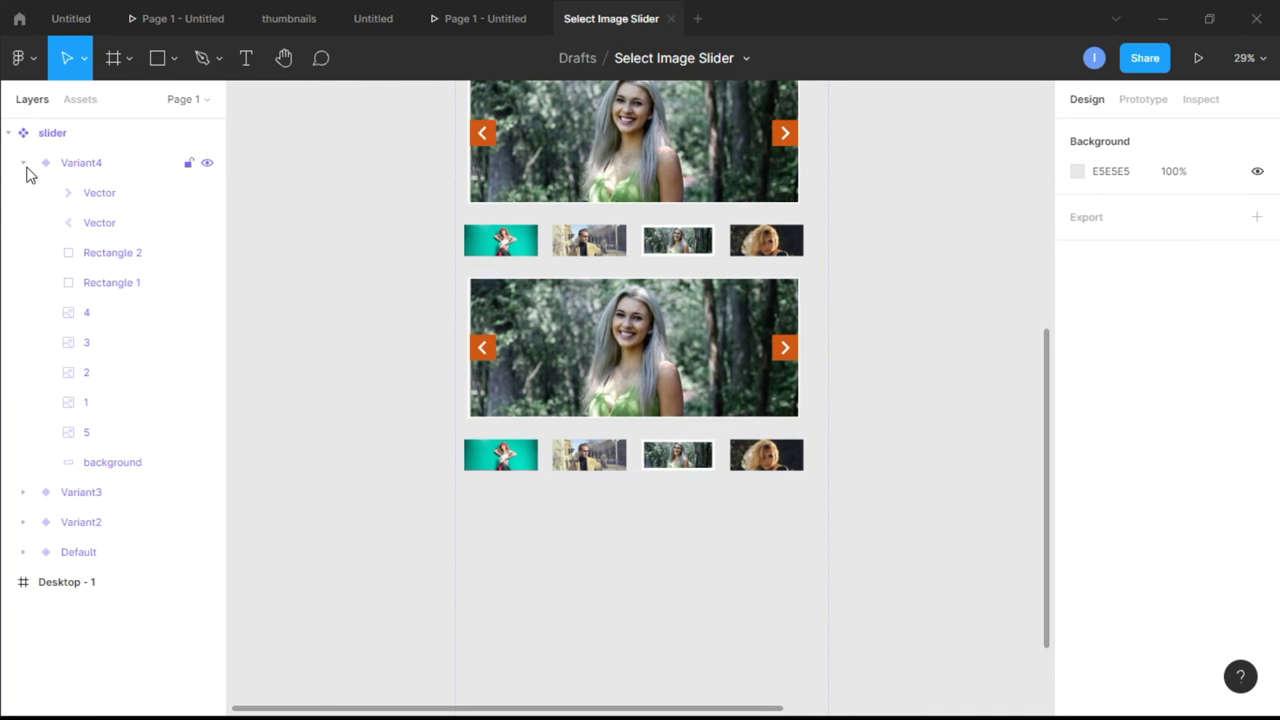
# Step: In Variant4, set thumbnail 3's stroke weight to 0 and thumbnail 4's to 10
pyautogui.click(594, 391)
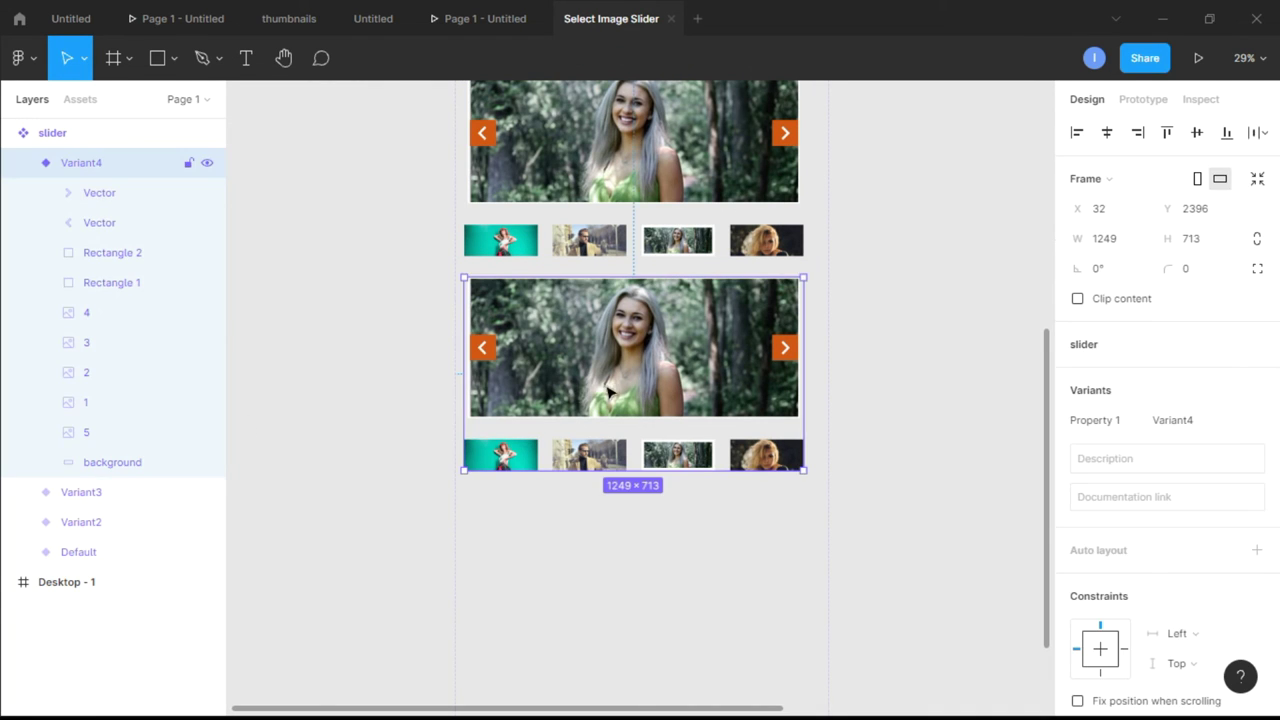
pyautogui.click(109, 312)
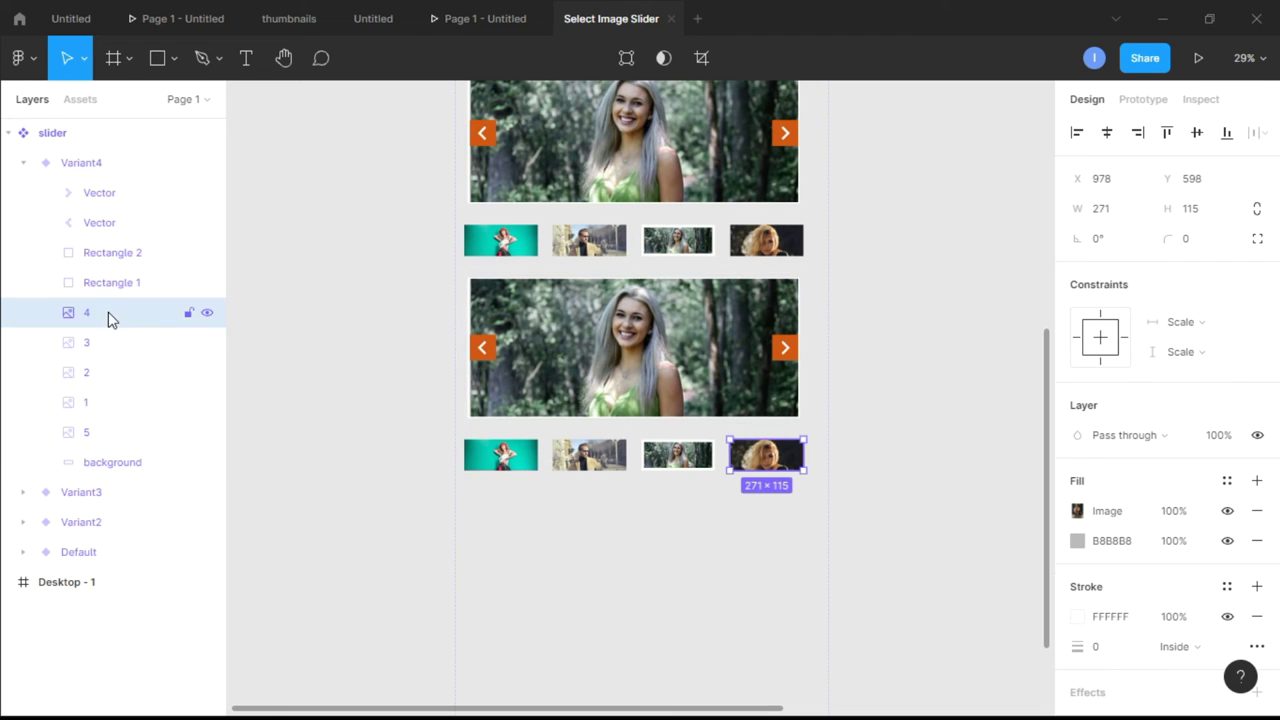
pyautogui.click(677, 455)
pyautogui.click(1112, 648)
pyautogui.write('0')
pyautogui.press('Return')
pyautogui.click(780, 452)
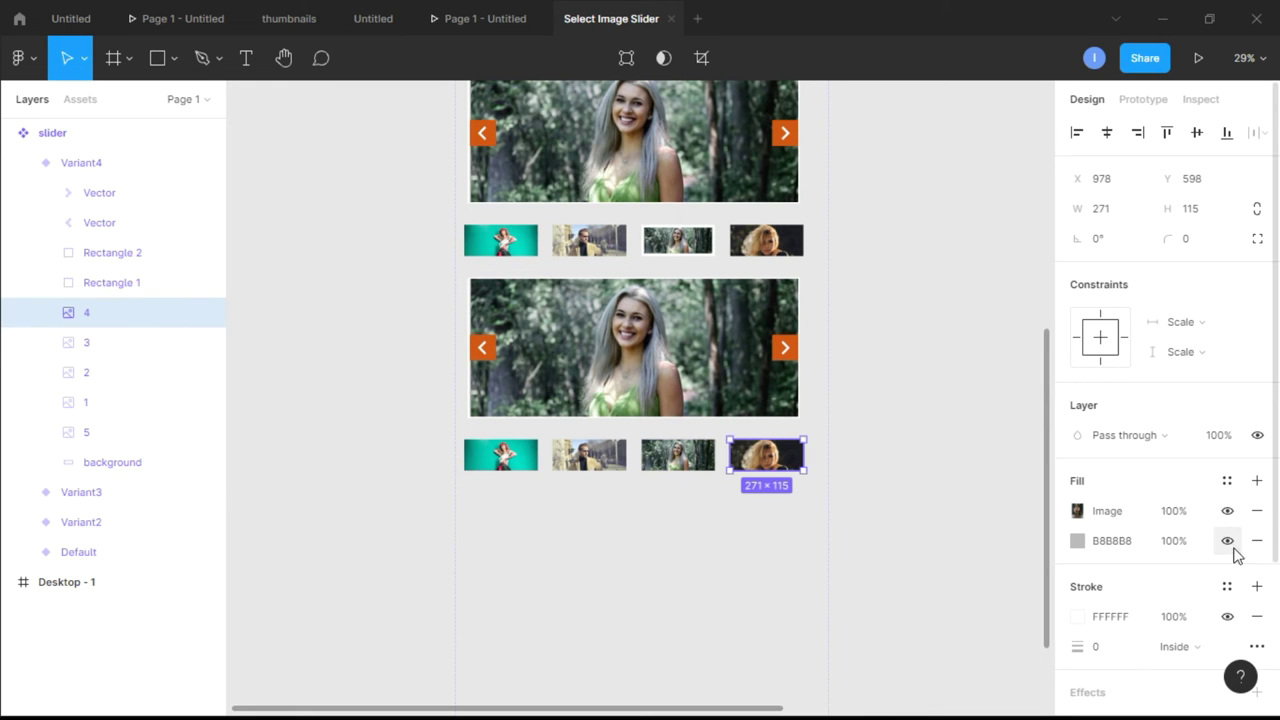
pyautogui.click(1110, 648)
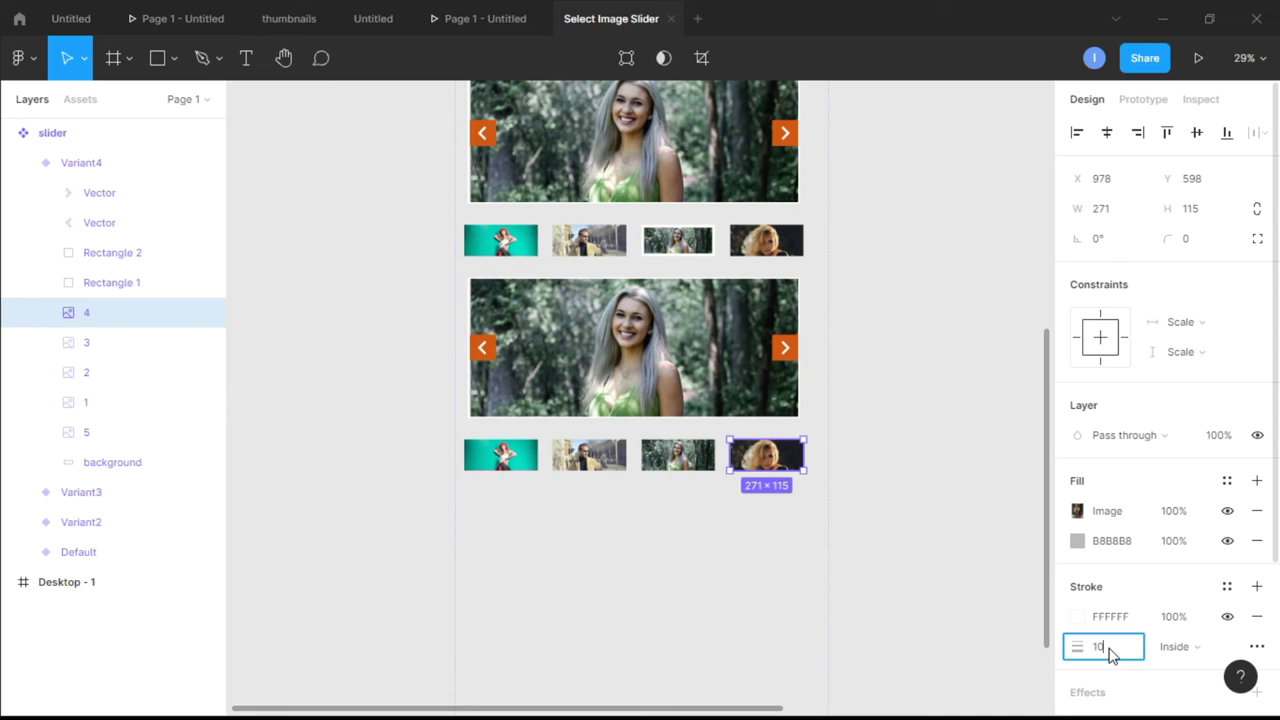
pyautogui.press('Return')
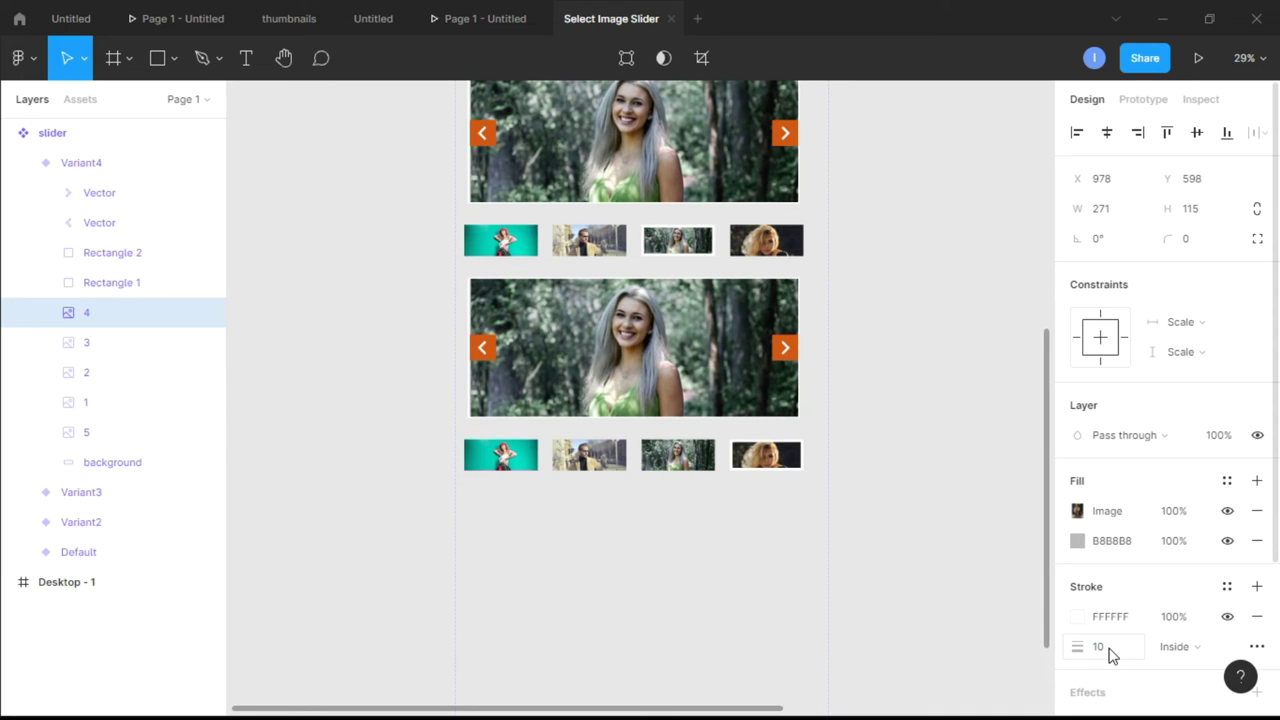
# Step: Copy Variant4's fourth thumbnail image from the Layers panel
pyautogui.rightClick(93, 318)
pyautogui.click(104, 249)
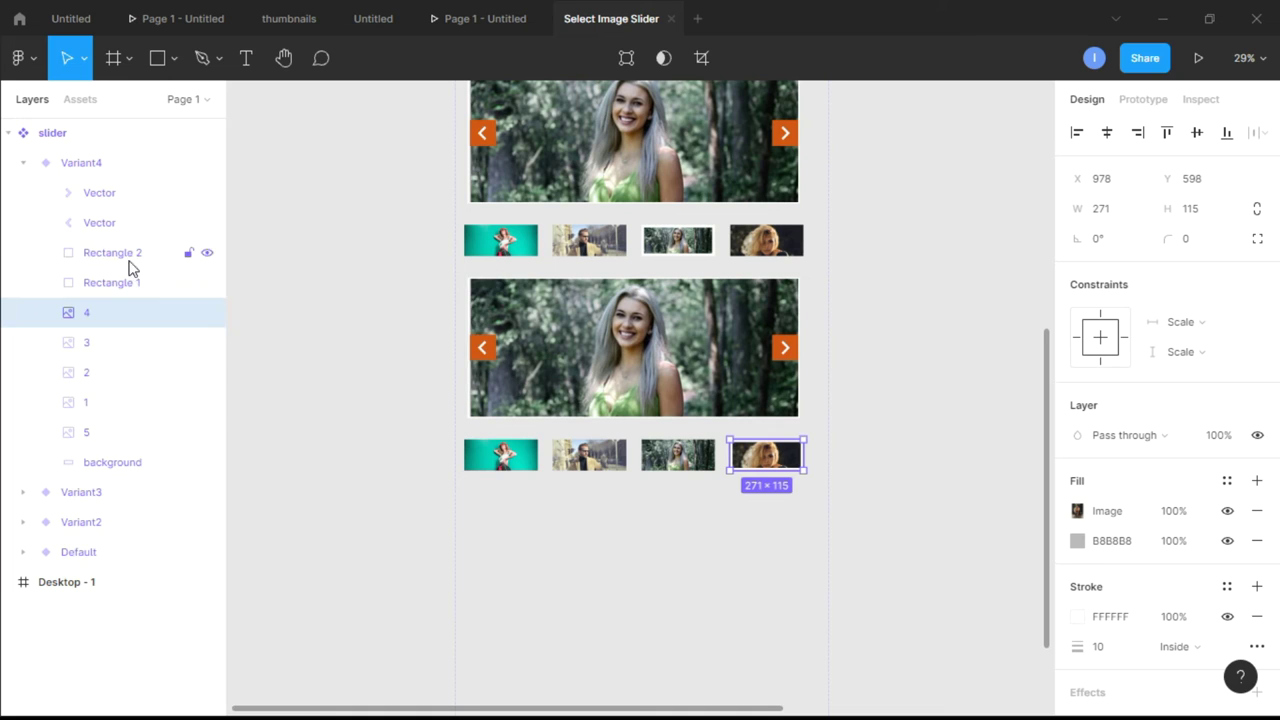
pyautogui.click(112, 431)
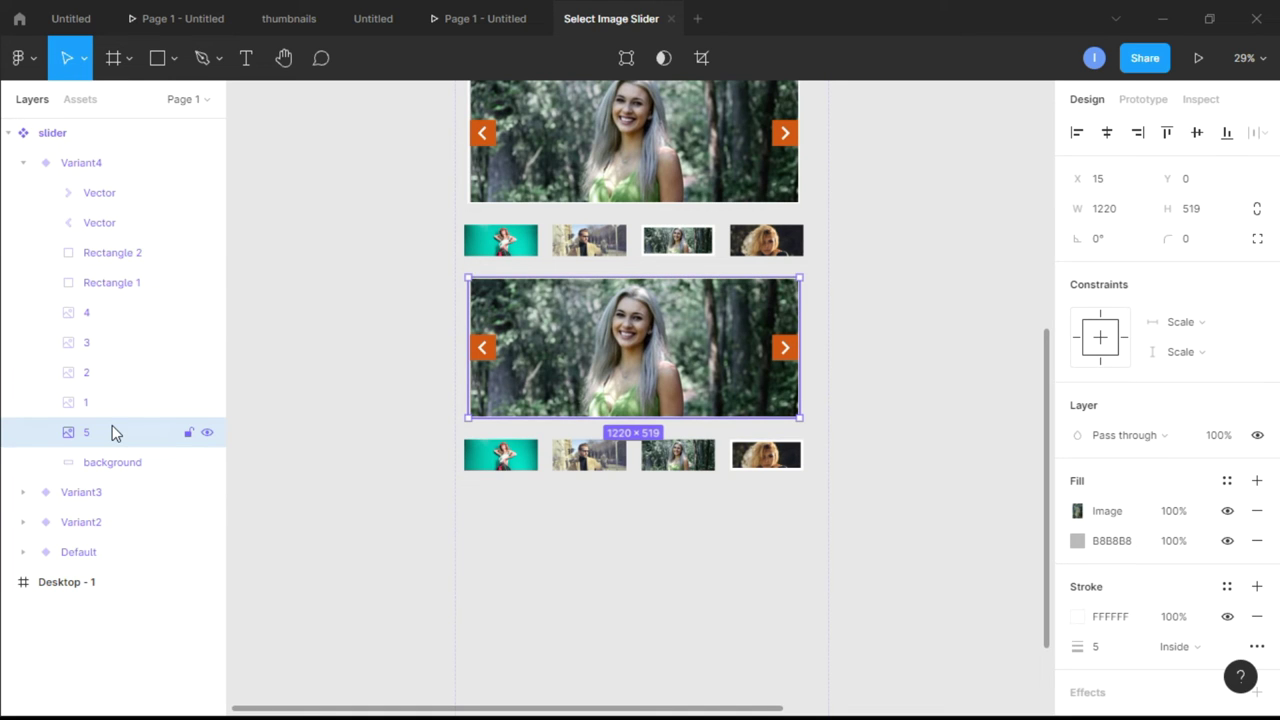
# Step: Paste the copied thumbnail to replace Variant4's large image and give it a 5 px stroke
pyautogui.rightClick(100, 434)
pyautogui.click(156, 279)
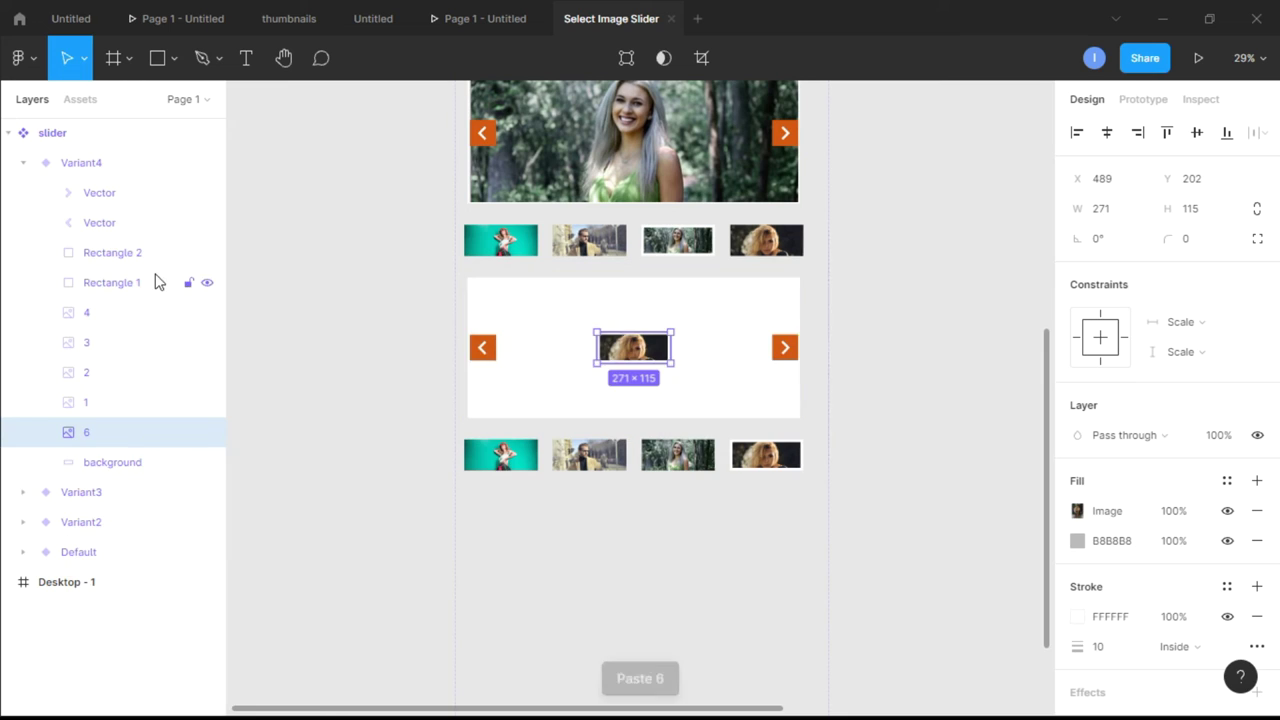
pyautogui.click(1125, 650)
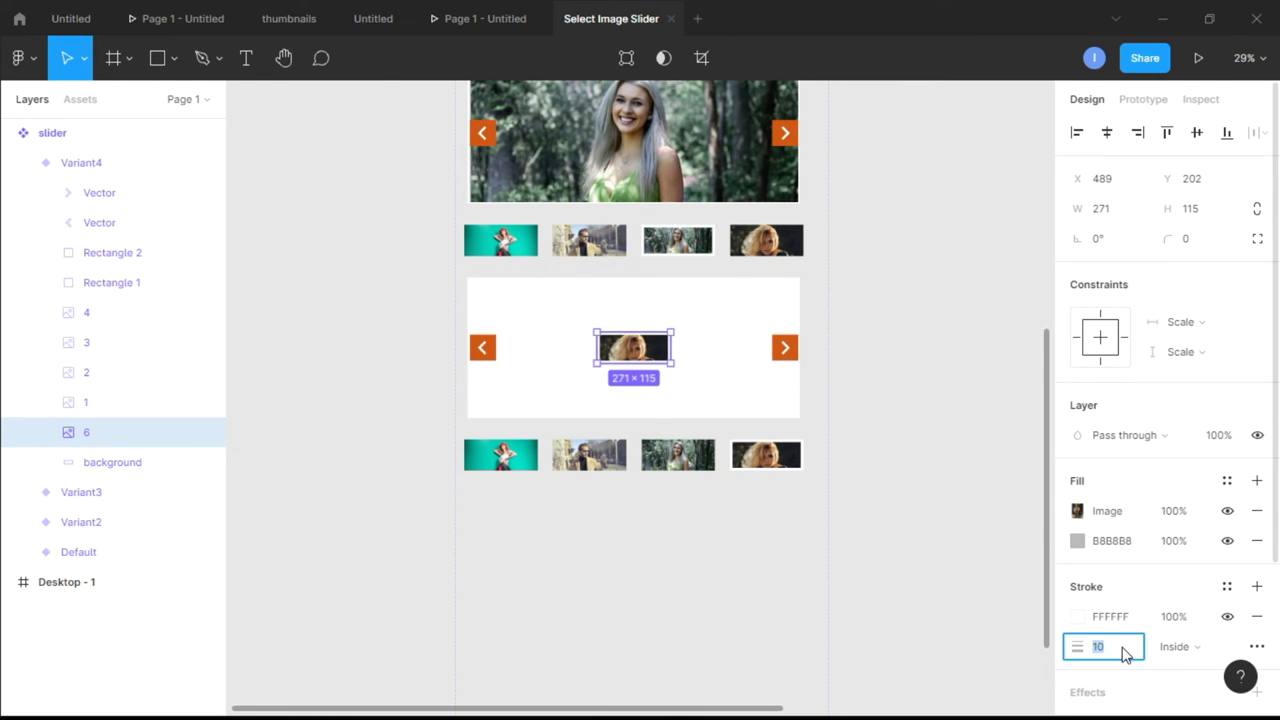
pyautogui.write('5')
pyautogui.press('Return')
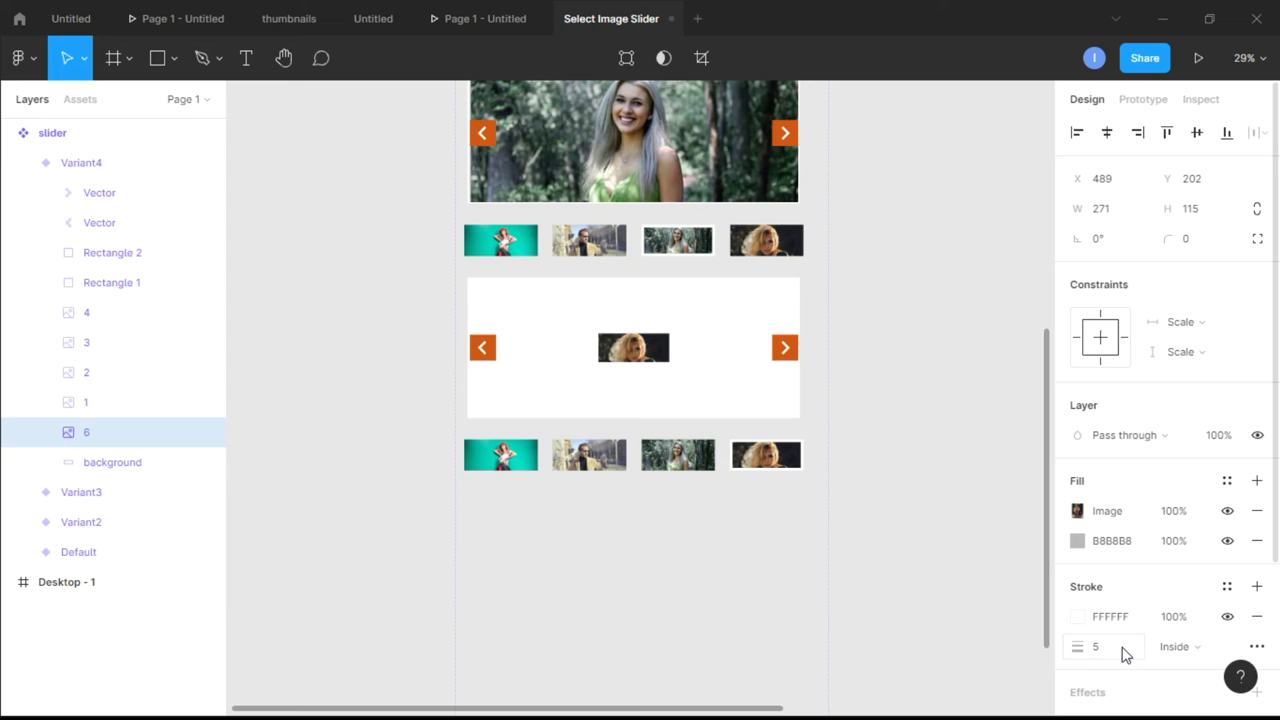
# Step: Resize the new slide image to W 1124 and H 519
pyautogui.click(1118, 220)
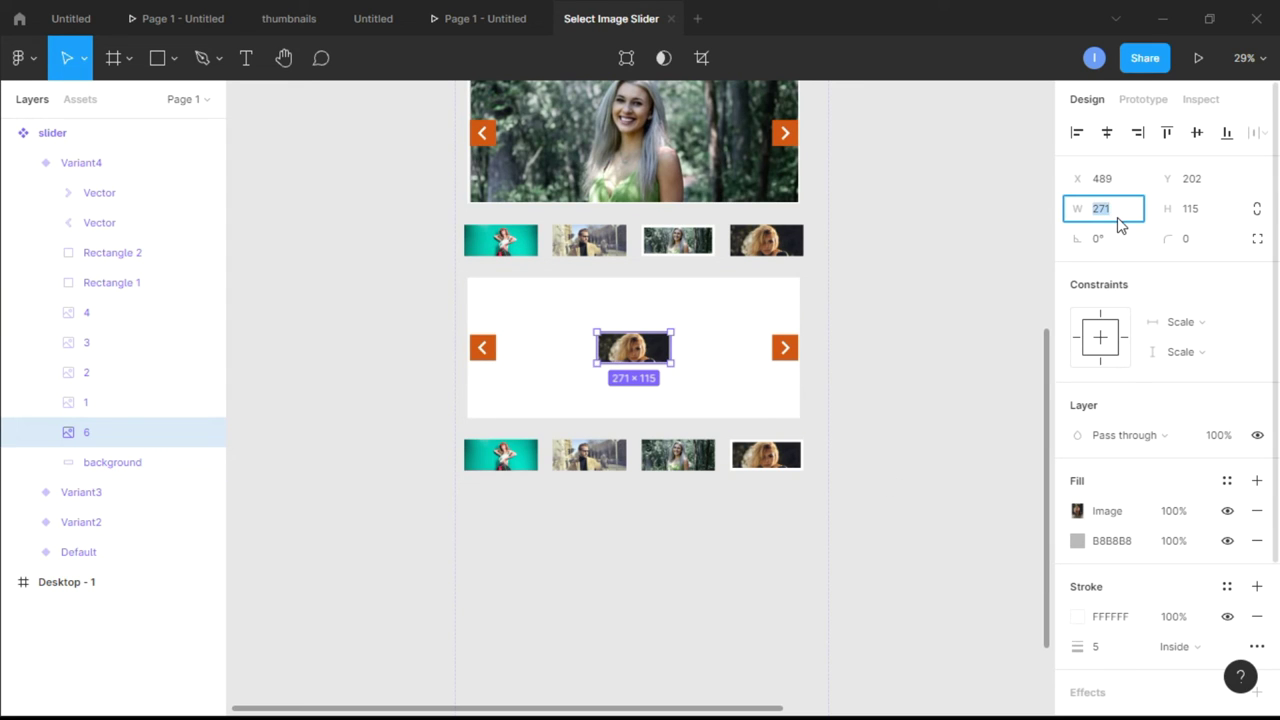
pyautogui.write('1124')
pyautogui.click(1203, 222)
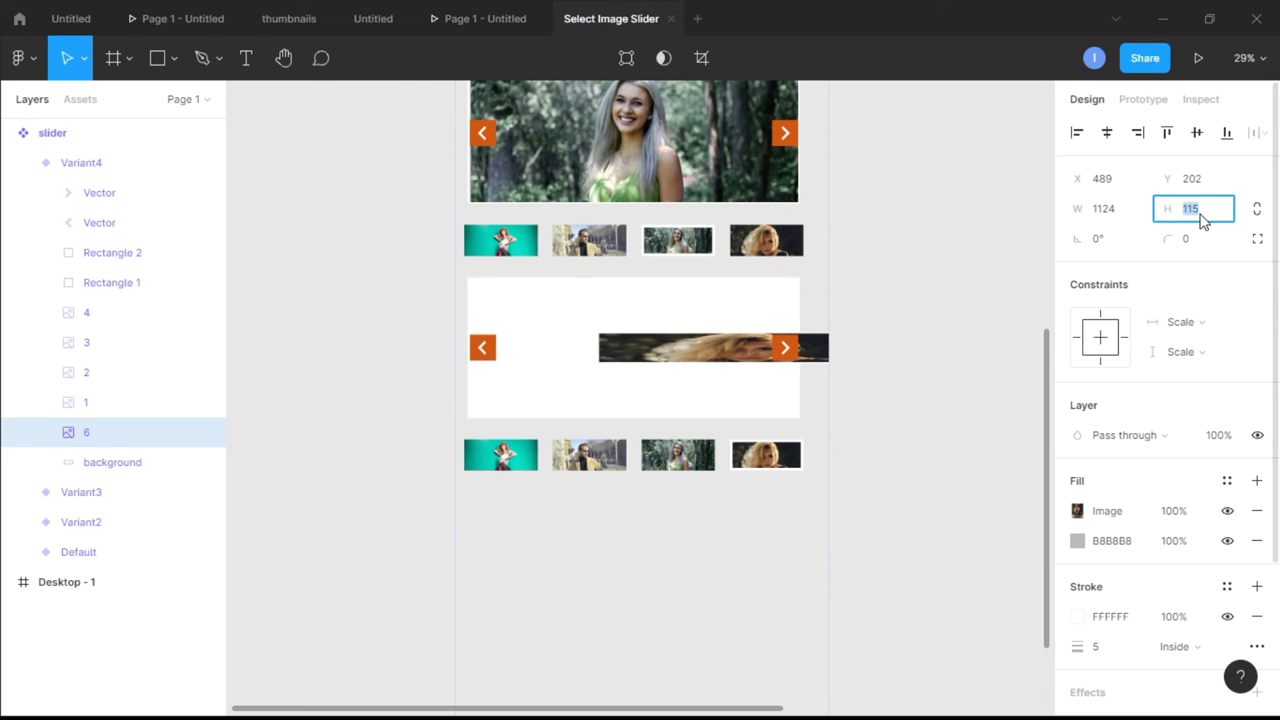
pyautogui.write('519')
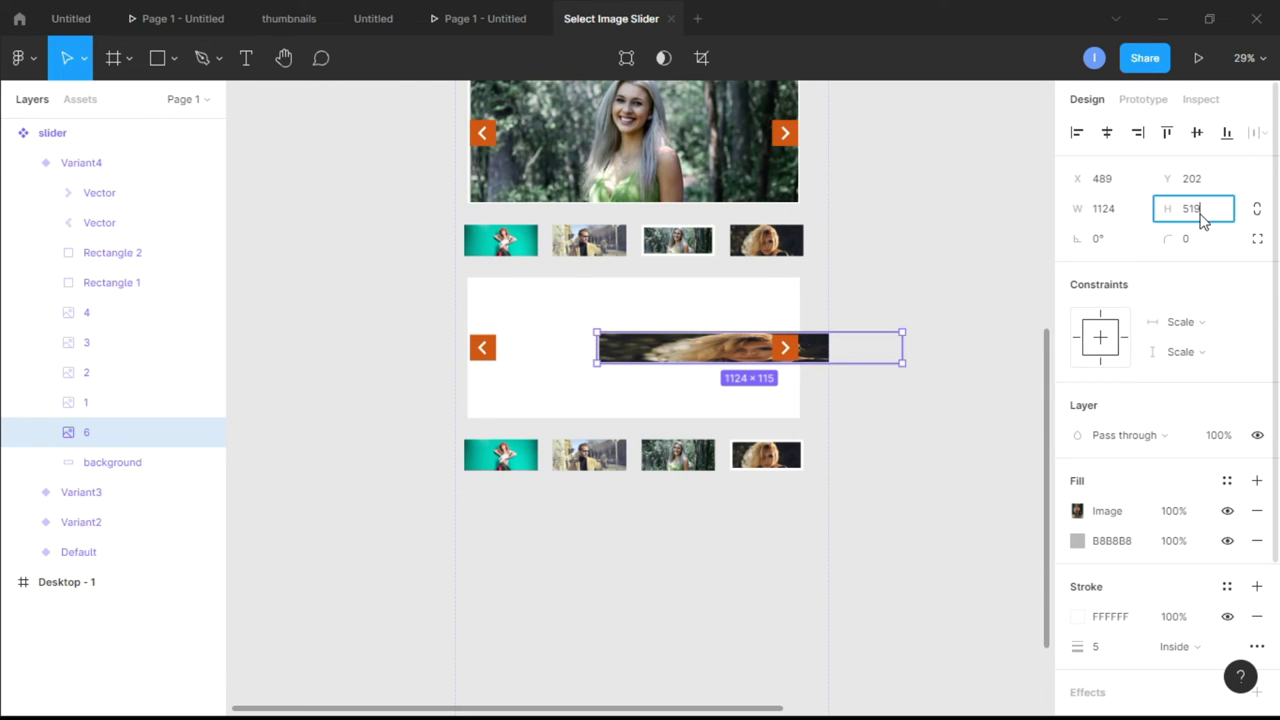
pyautogui.press('Return')
# Step: Move the image onto the slide's top edge and enlarge it to 1218 × 562
pyautogui.moveTo(721, 364); pyautogui.dragTo(593, 318)
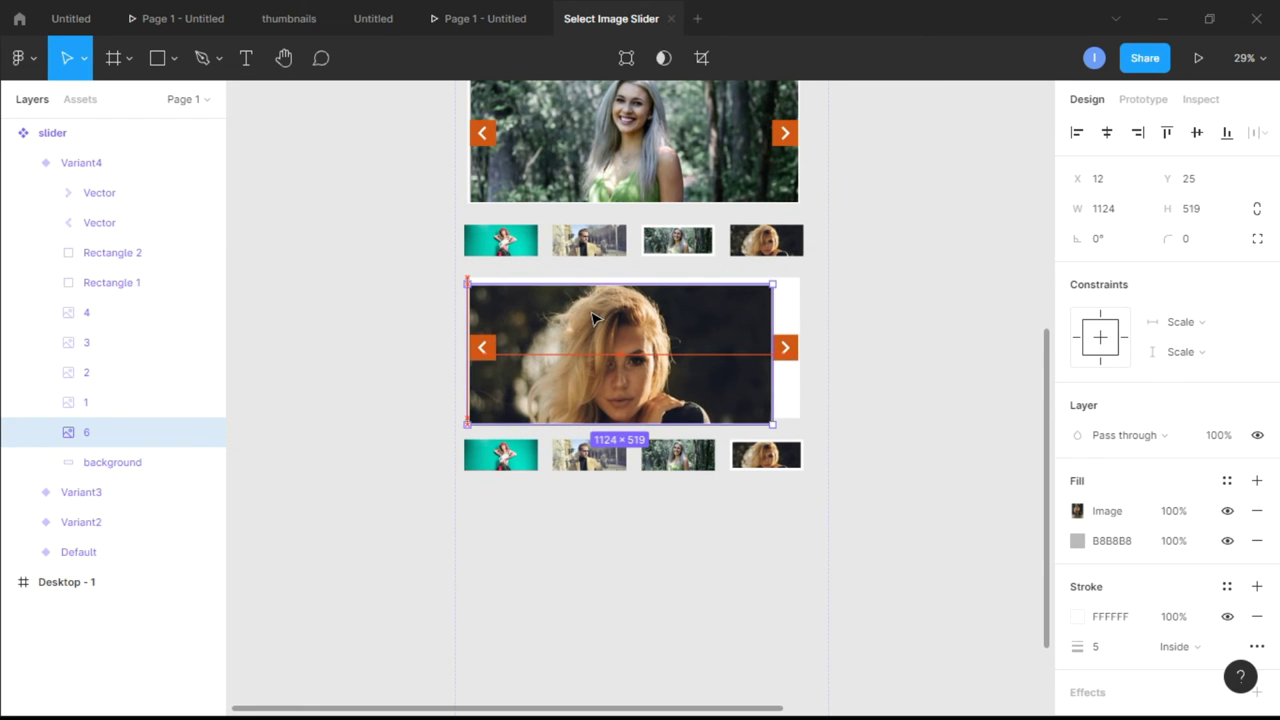
pyautogui.scroll(5, 593, 318)
pyautogui.moveTo(486, 394)
pyautogui.mouseDown()
pyautogui.moveTo(473, 375)
pyautogui.moveTo(474, 397)
pyautogui.moveTo(478, 384)
pyautogui.mouseUp()
pyautogui.scroll(-4, 549, 391)
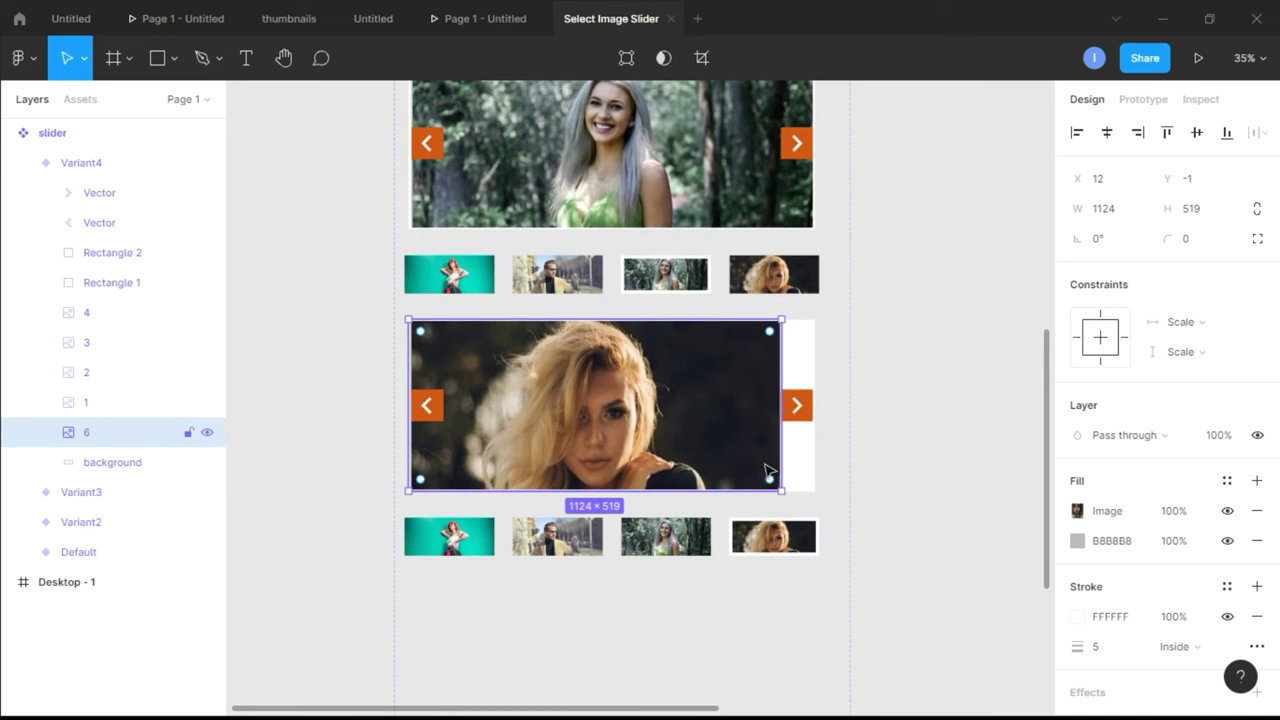
pyautogui.moveTo(778, 487); pyautogui.dragTo(813, 490)
# Step: Fine-tune Variant4's slide image layer 6 so it measures 1224 × 520
pyautogui.click(913, 473)
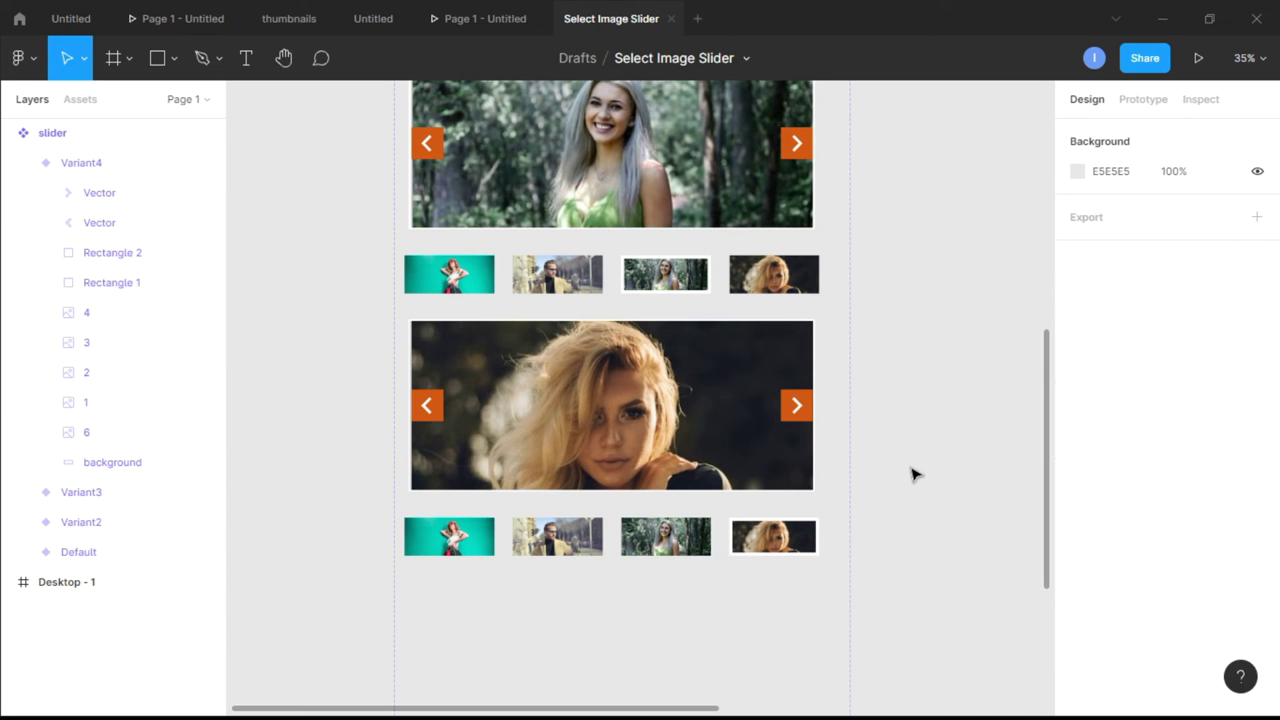
pyautogui.scroll(3, 668, 470)
pyautogui.click(672, 478)
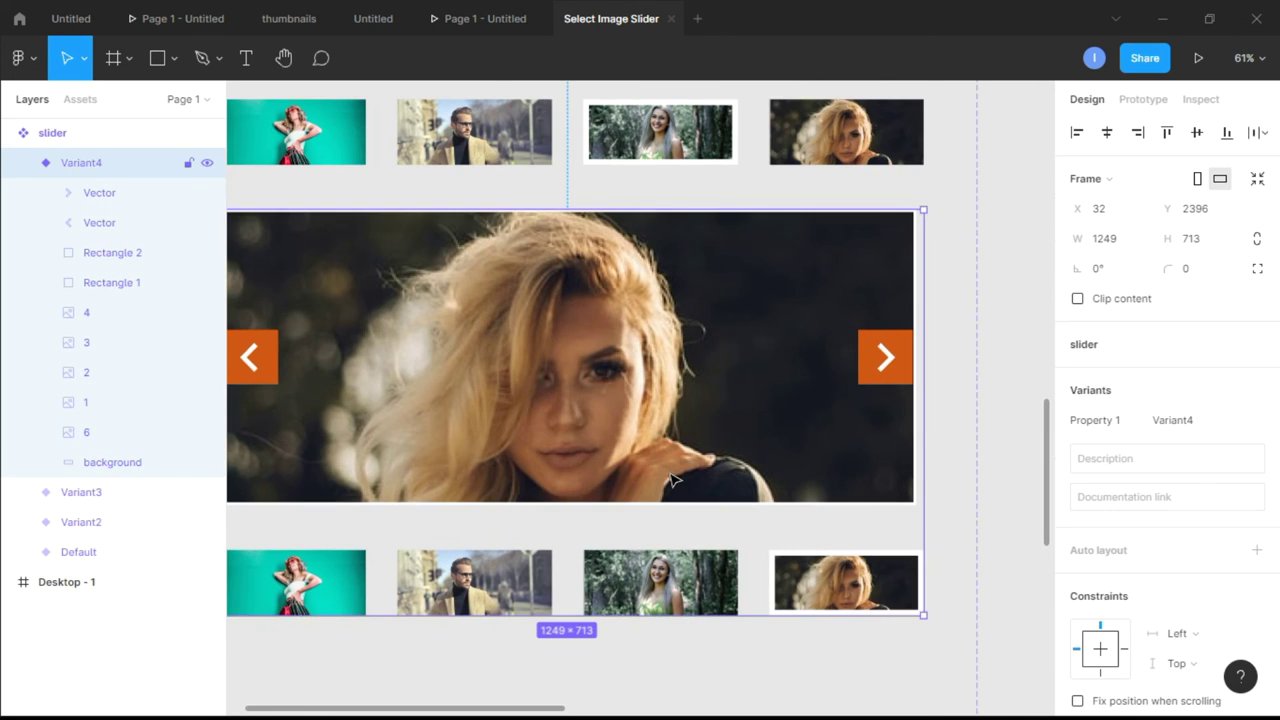
pyautogui.scroll(-3, 672, 478)
pyautogui.click(120, 436)
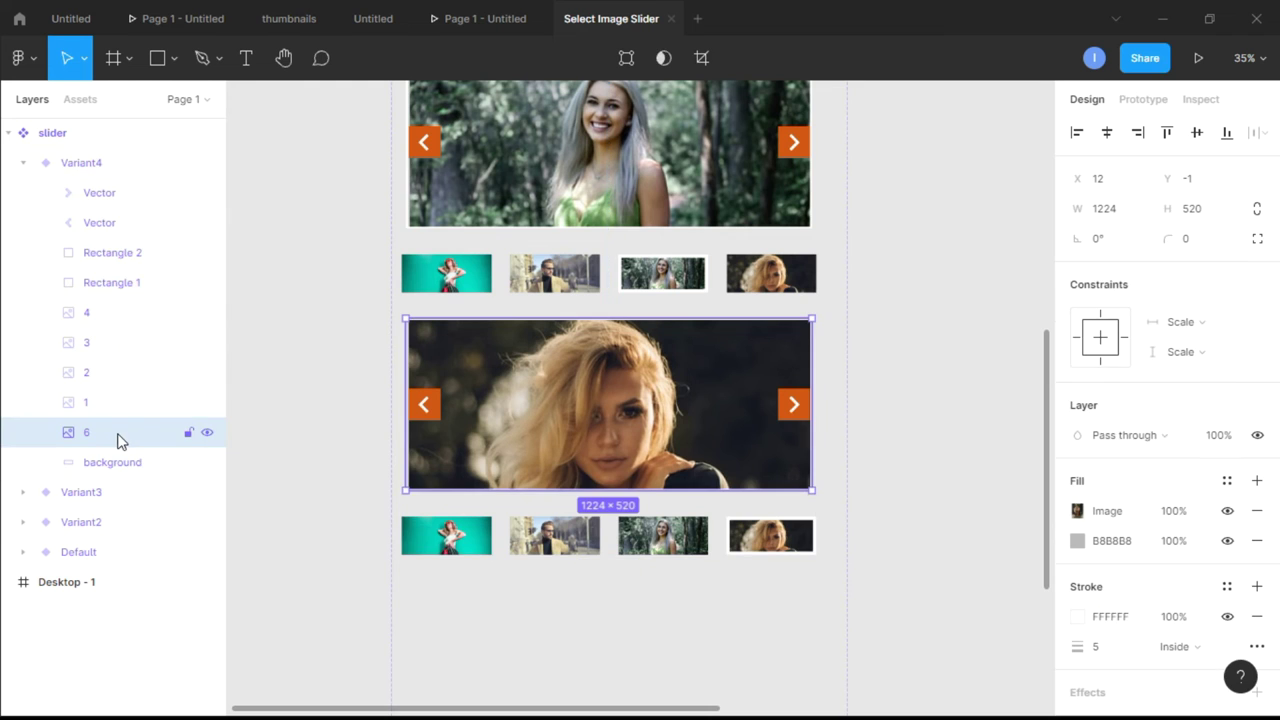
pyautogui.moveTo(605, 488)
pyautogui.mouseDown()
pyautogui.moveTo(606, 466)
pyautogui.moveTo(608, 487)
pyautogui.mouseUp()
pyautogui.click(883, 457)
pyautogui.scroll(-3, 890, 455)
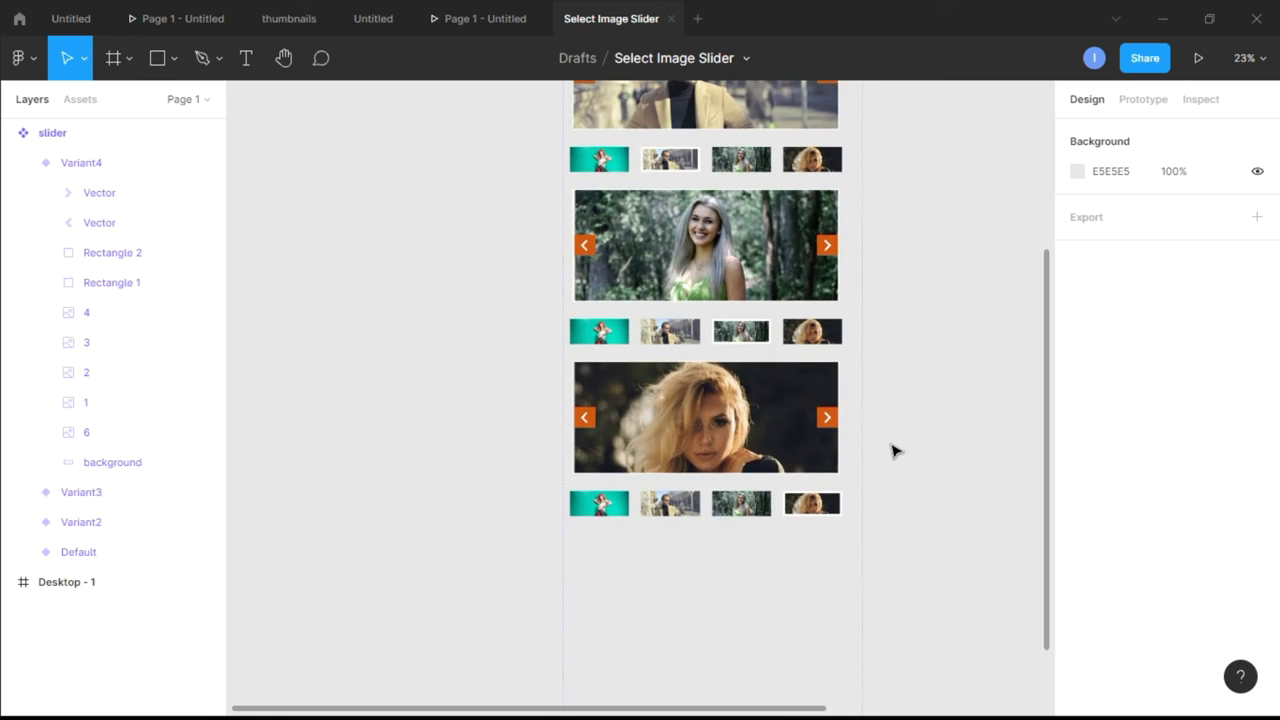
pyautogui.scroll(-1, 891, 449)
# Step: Rename Variant4's layer 6 to main and zoom out to show the slider and Desktop - 1
pyautogui.doubleClick(96, 430)
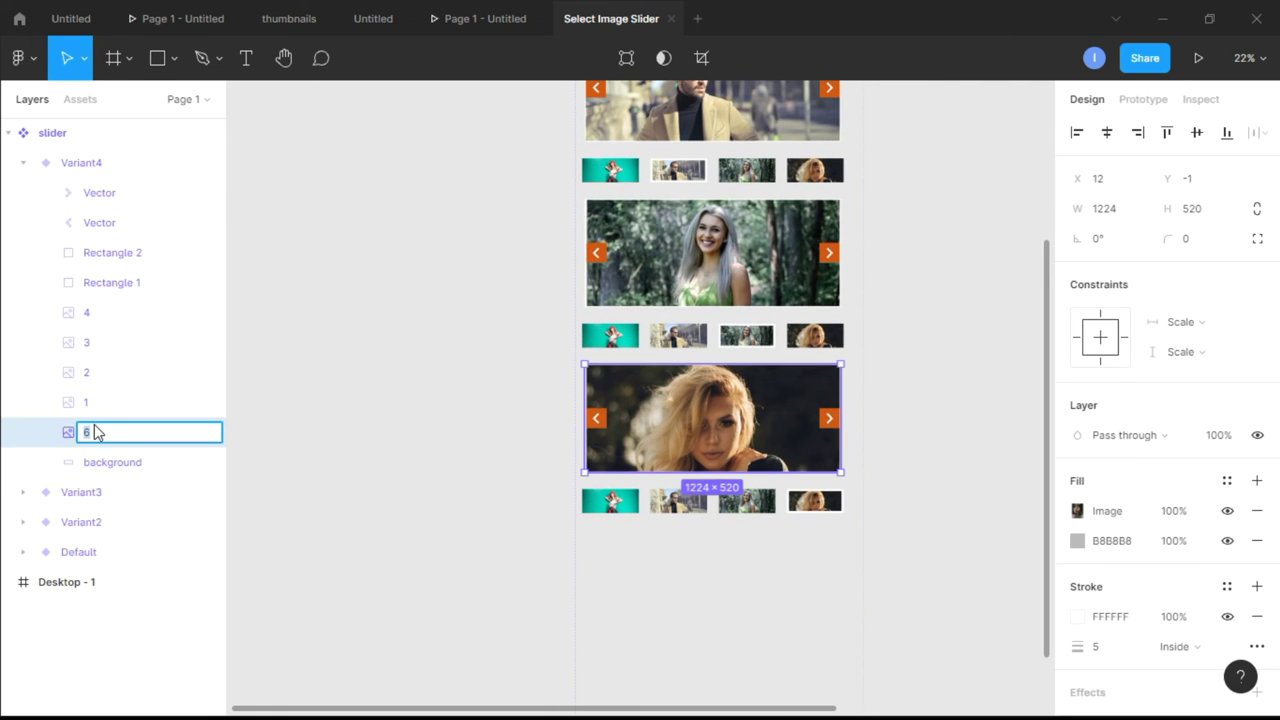
pyautogui.press('Return')
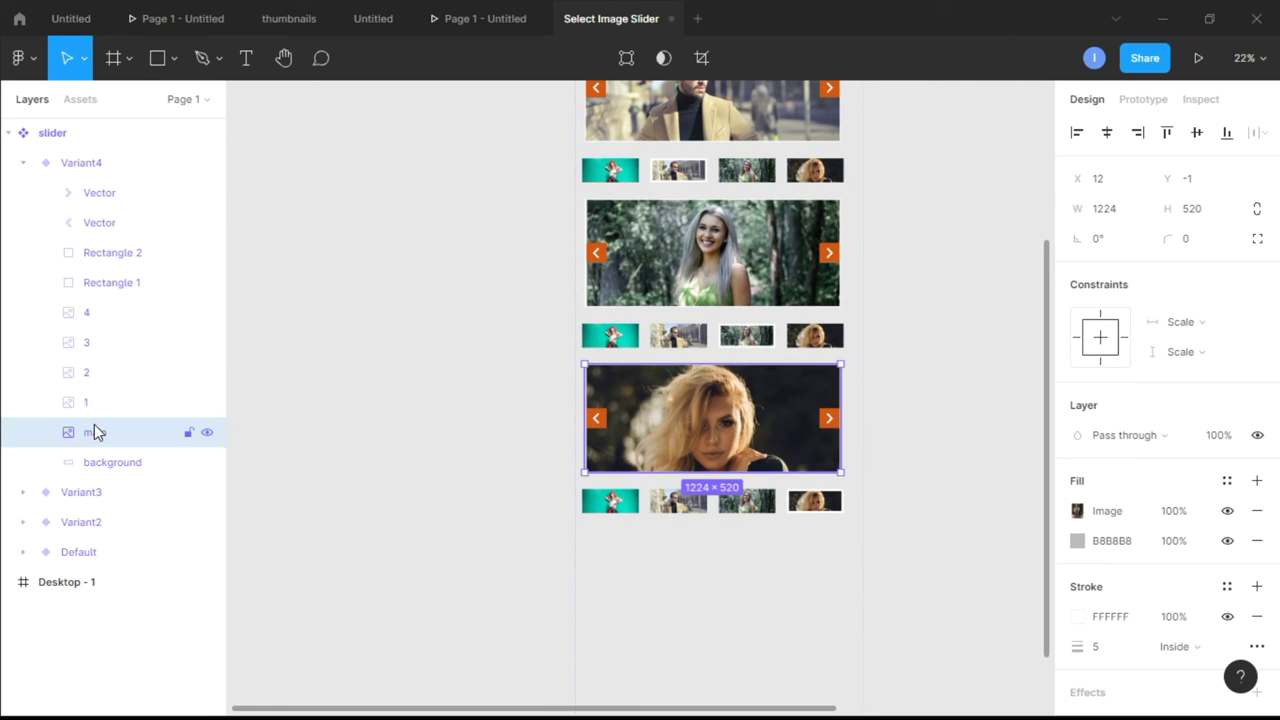
pyautogui.click(987, 390)
pyautogui.scroll(-3, 987, 390)
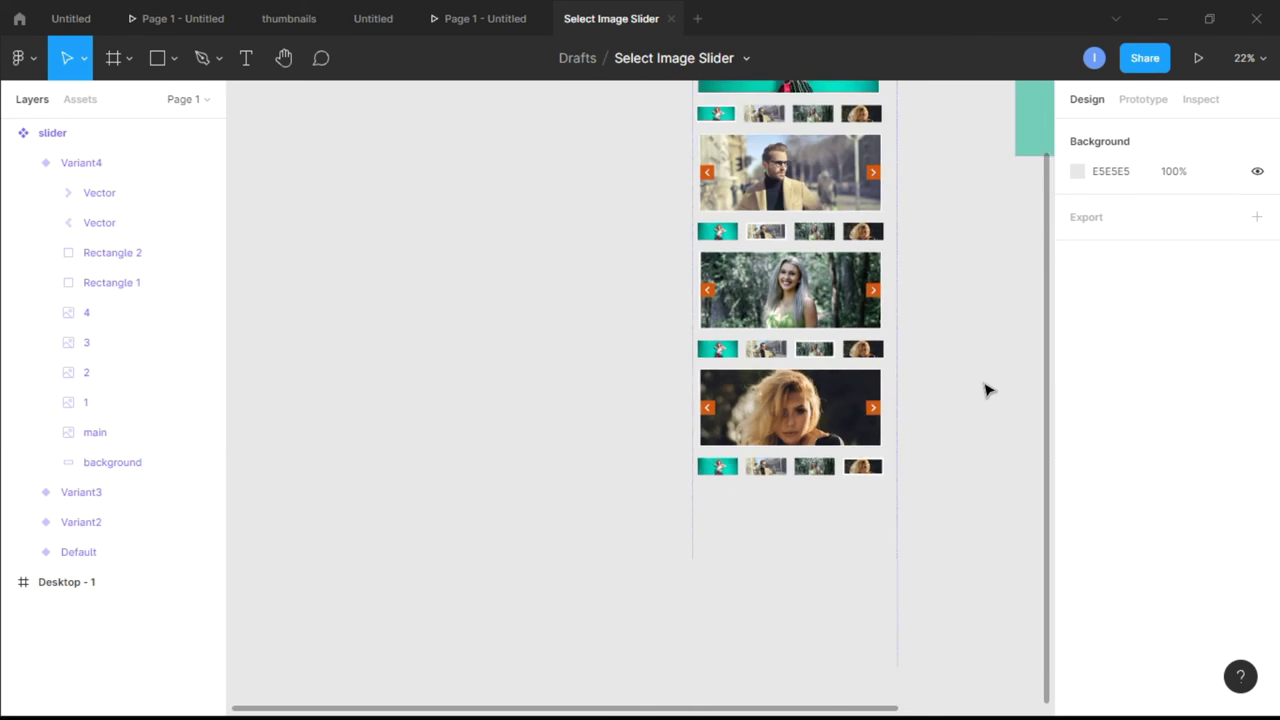
pyautogui.hscroll(2, 987, 390)
pyautogui.scroll(2, 903, 397)
pyautogui.scroll(-1, 903, 397)
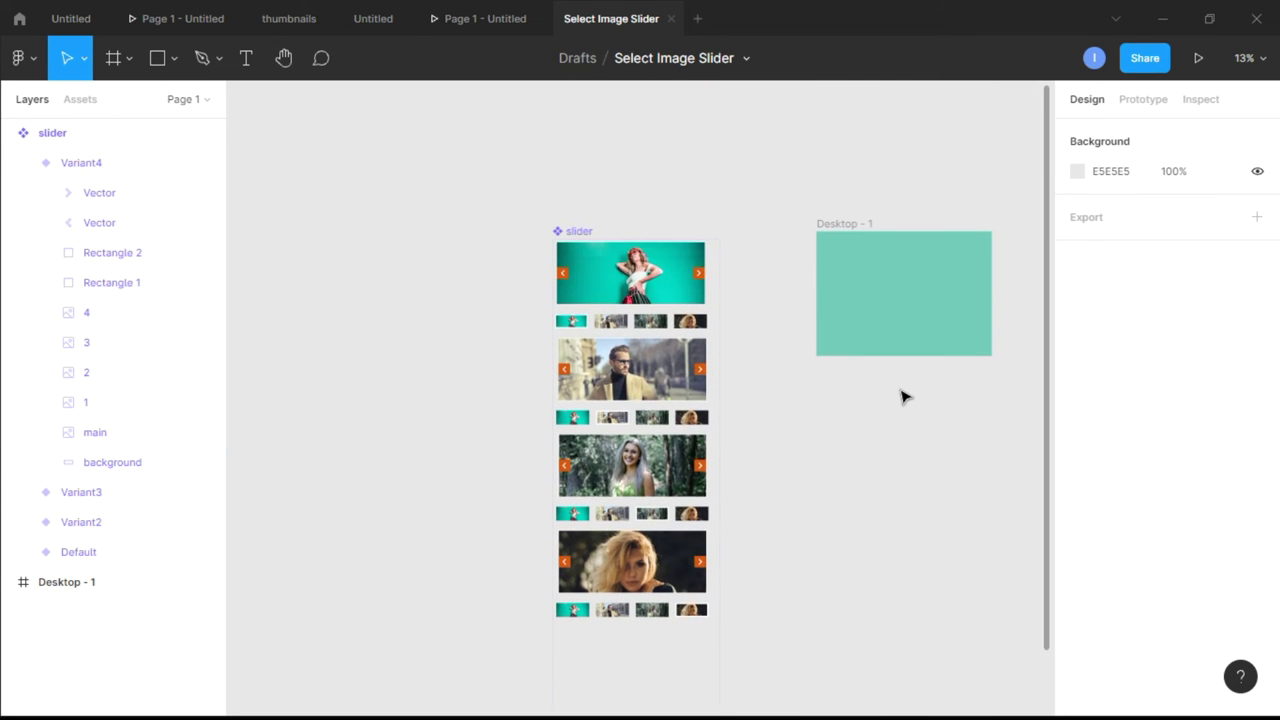
pyautogui.scroll(1, 810, 390)
pyautogui.scroll(-1, 810, 390)
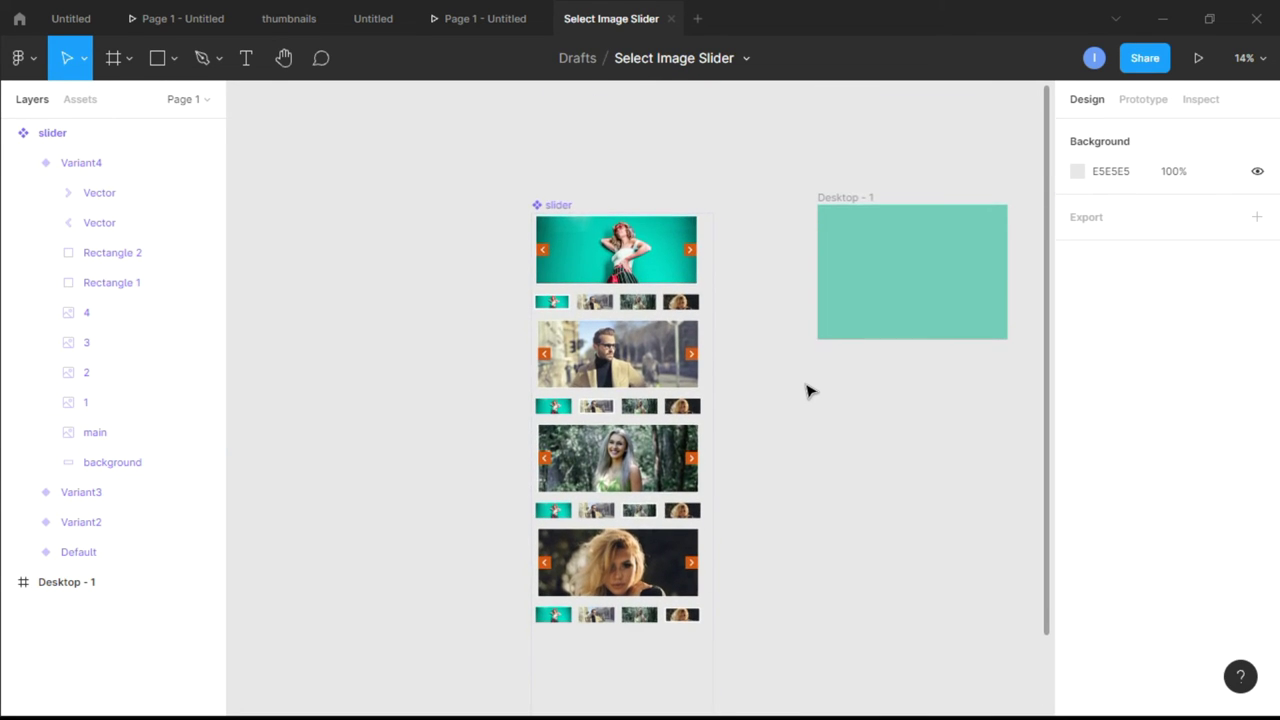
# Step: In Prototype mode, select thumbnail 2 inside the slider's Default variant
pyautogui.click(1143, 100)
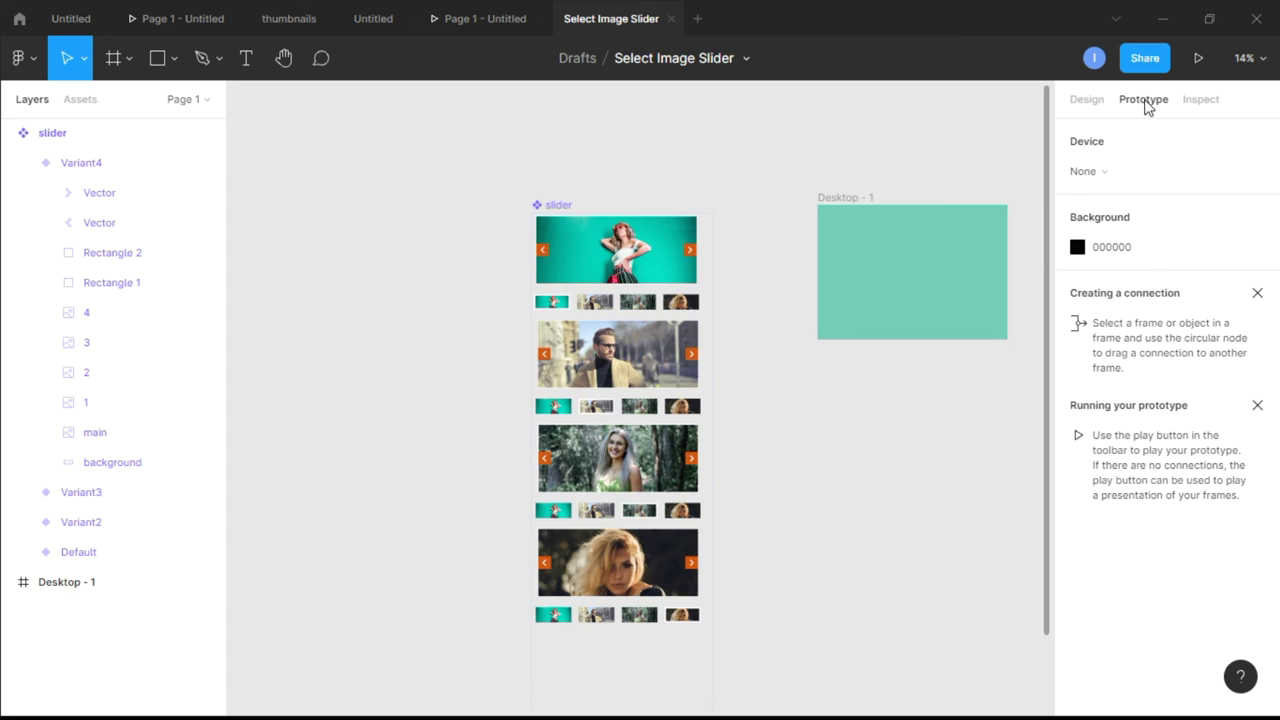
pyautogui.click(547, 252)
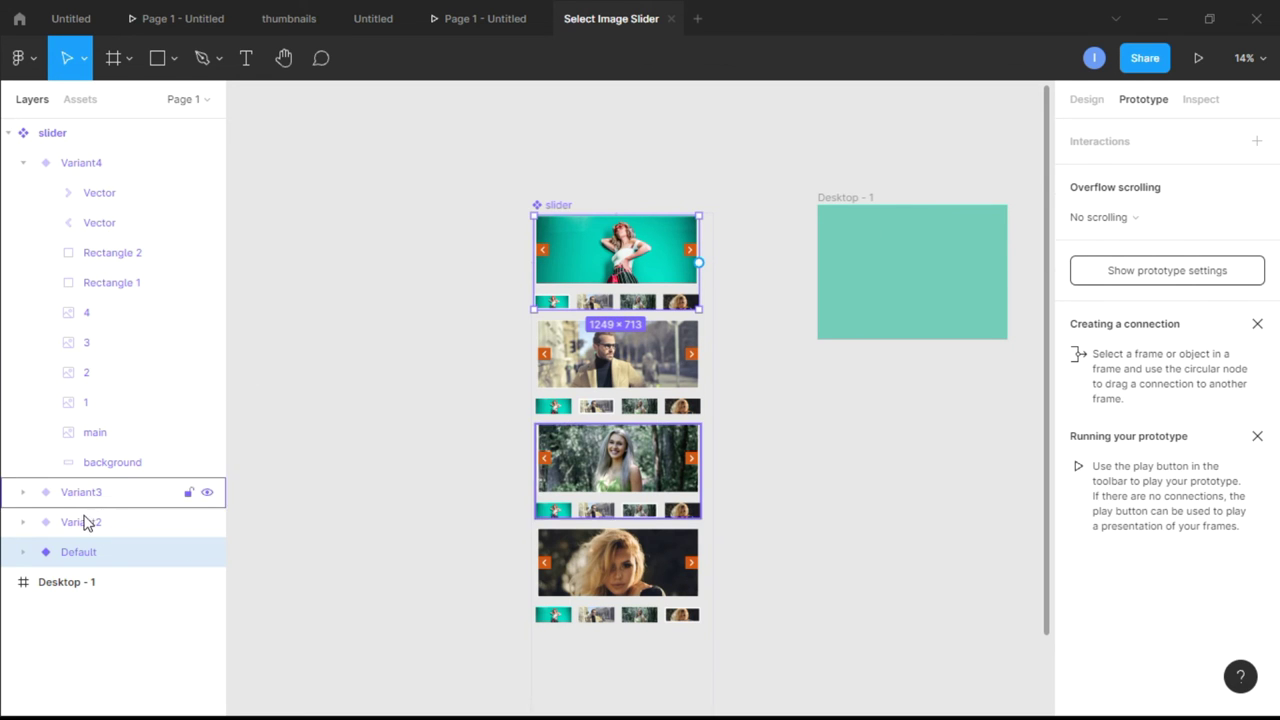
pyautogui.click(23, 166)
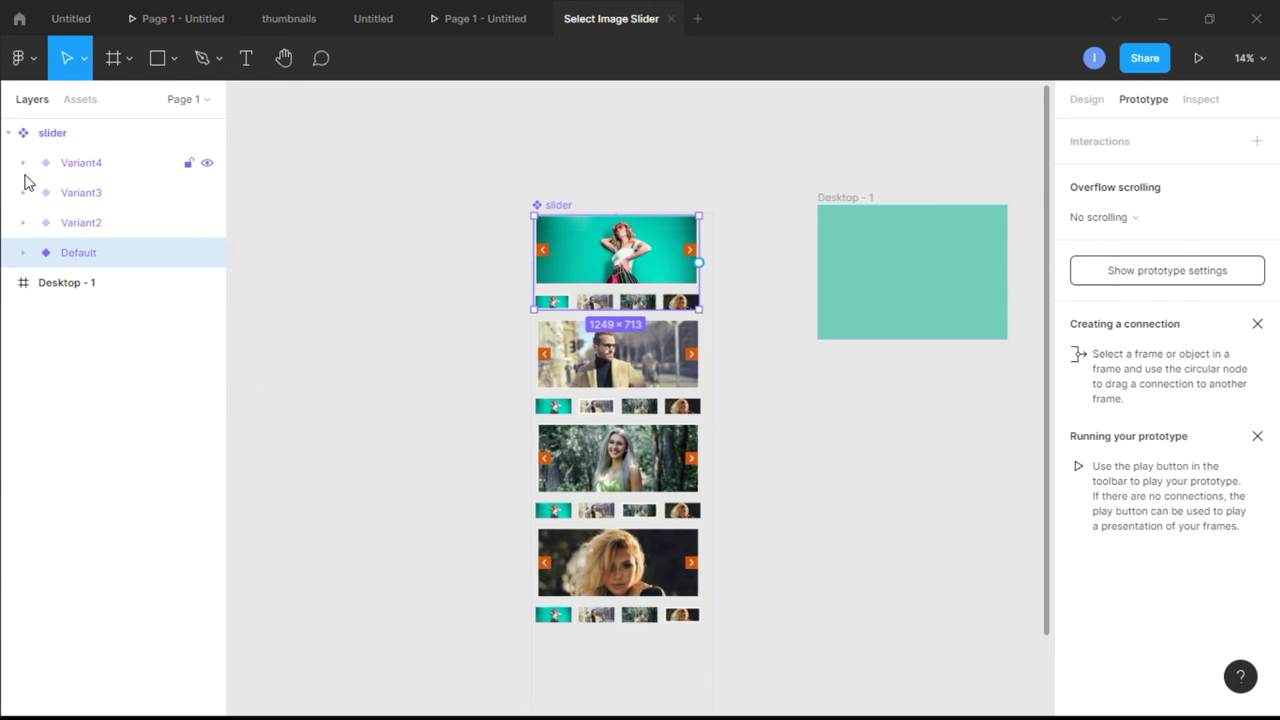
pyautogui.click(24, 253)
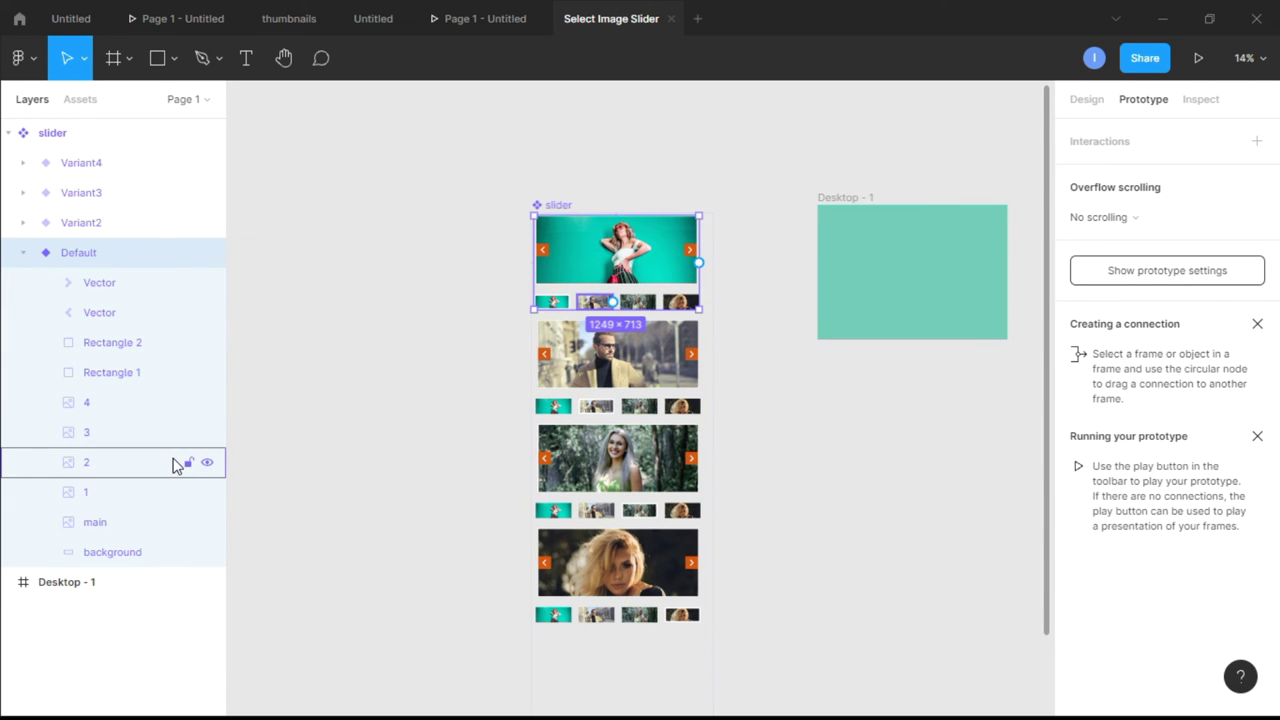
pyautogui.click(102, 496)
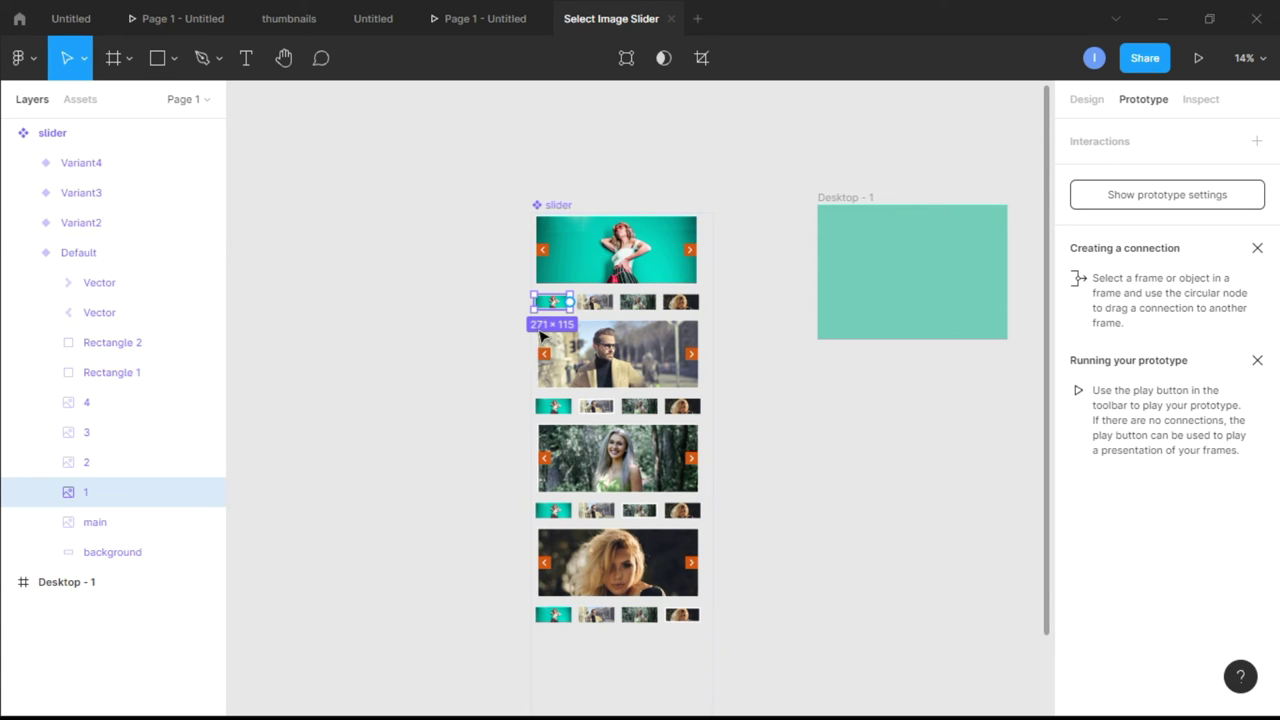
pyautogui.click(141, 467)
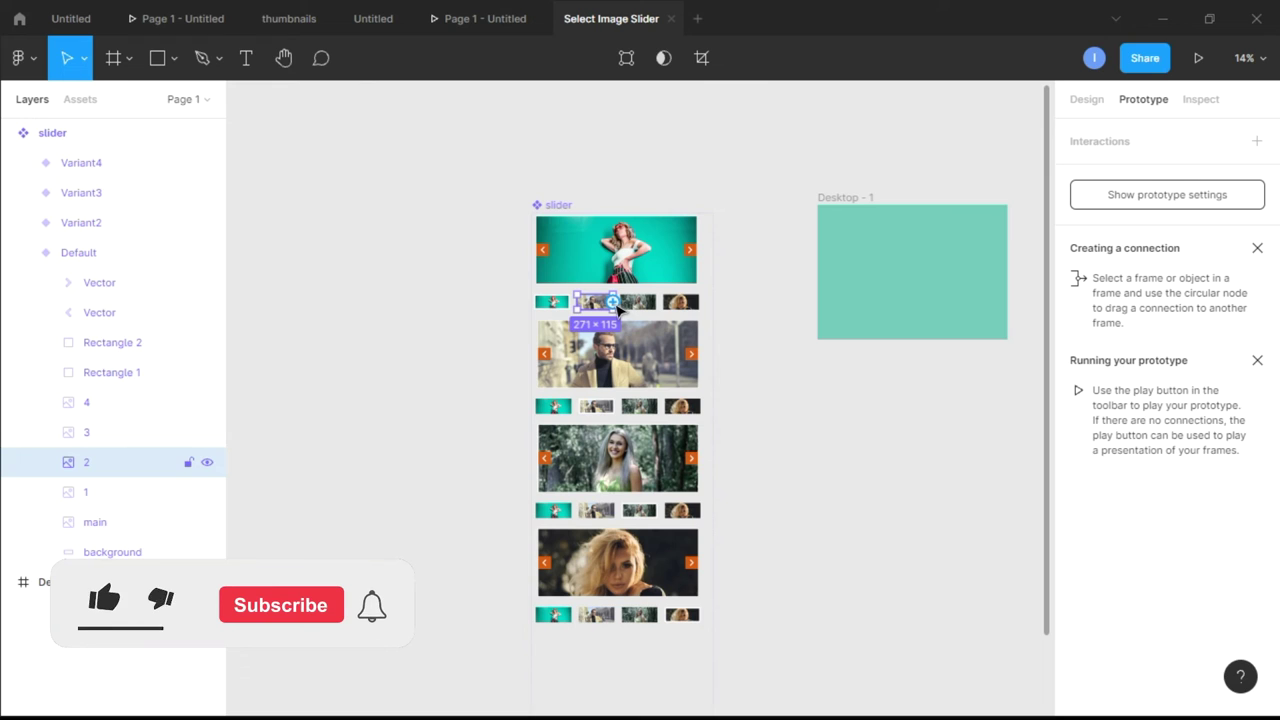
# Step: Link thumbnail 2 to Variant2 on click with a 300ms Smart animate transition
pyautogui.moveTo(612, 301); pyautogui.dragTo(604, 375)
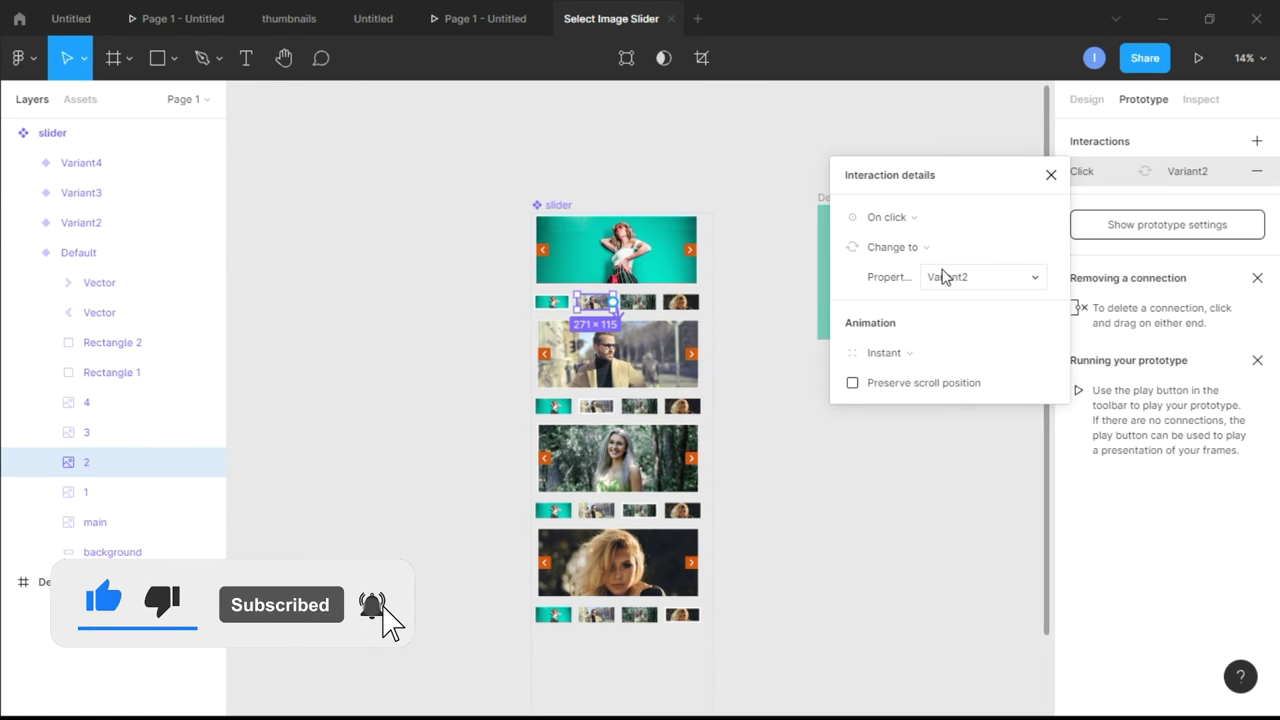
pyautogui.click(888, 353)
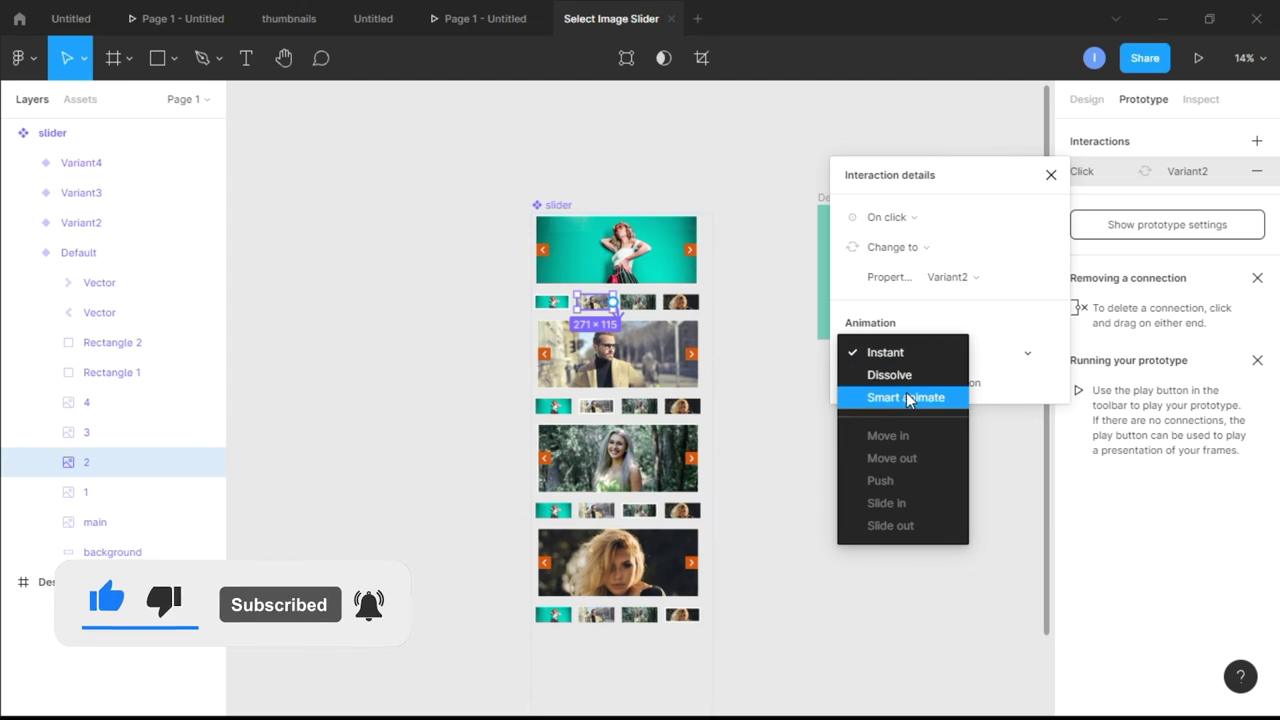
pyautogui.click(906, 398)
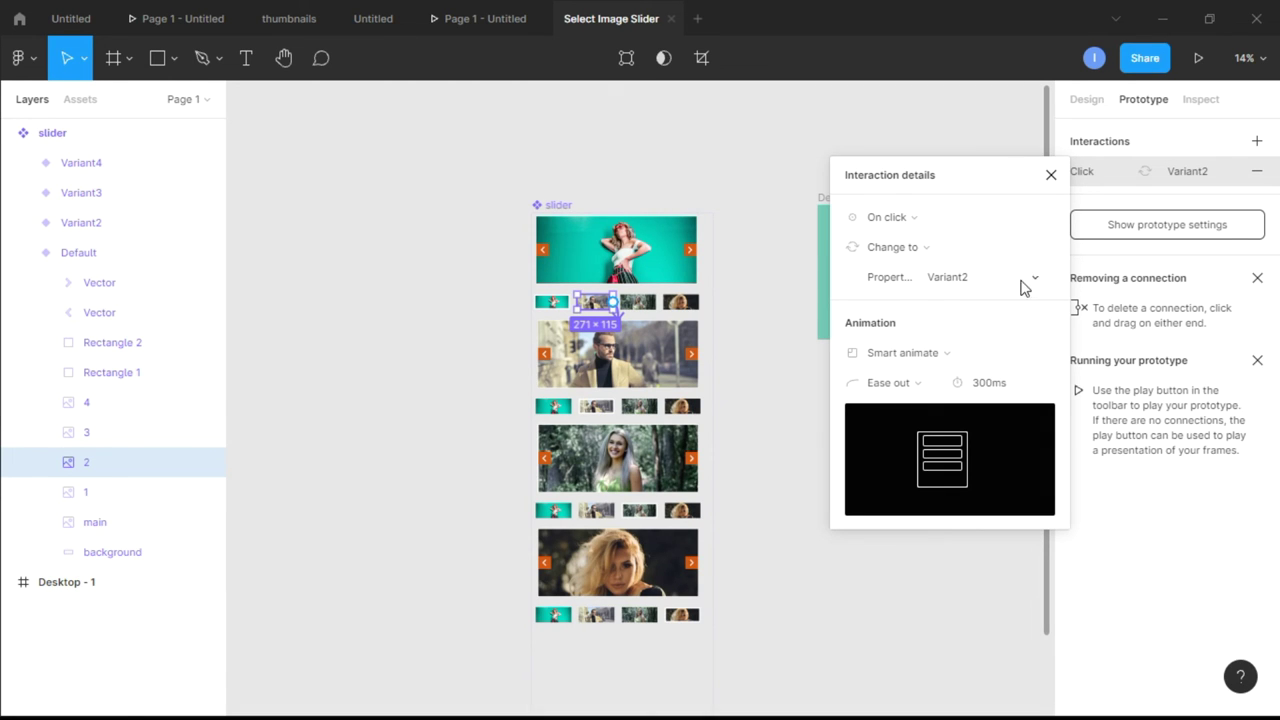
pyautogui.click(1051, 175)
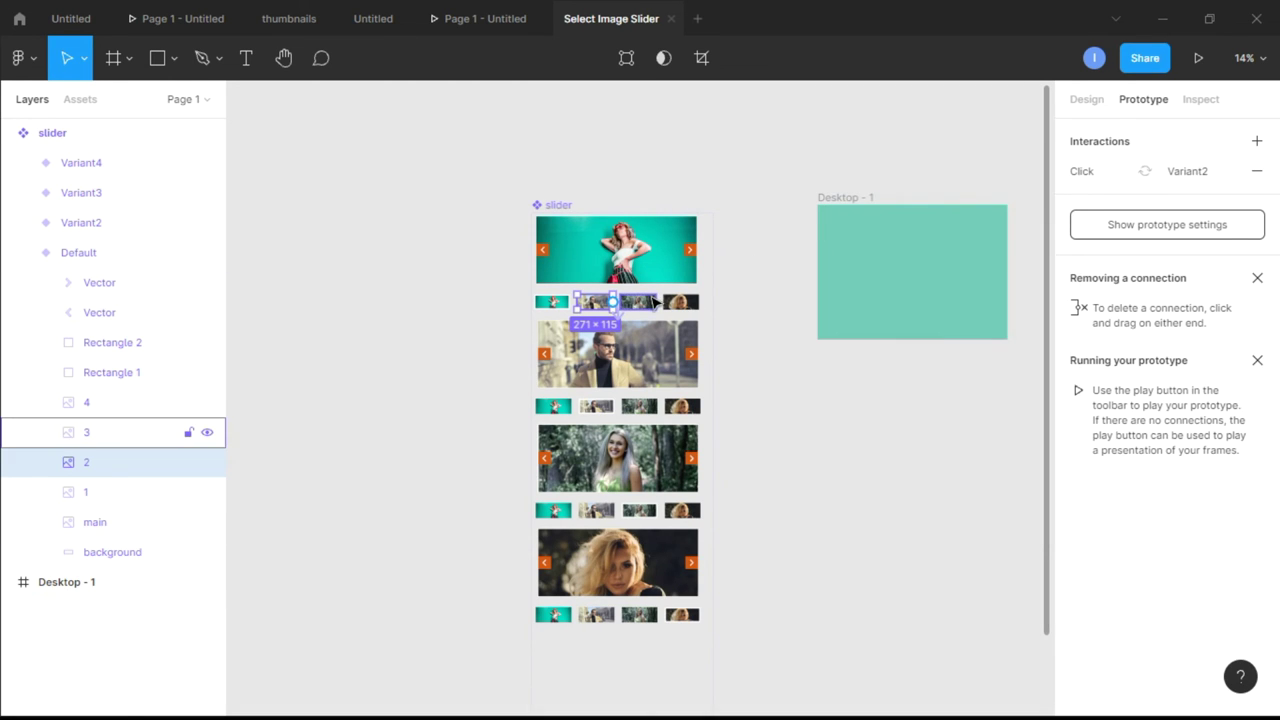
pyautogui.click(655, 302)
# Step: Link Default's thumbnails 3 and 4 to Variant3 and Variant4
pyautogui.moveTo(656, 303); pyautogui.dragTo(632, 448)
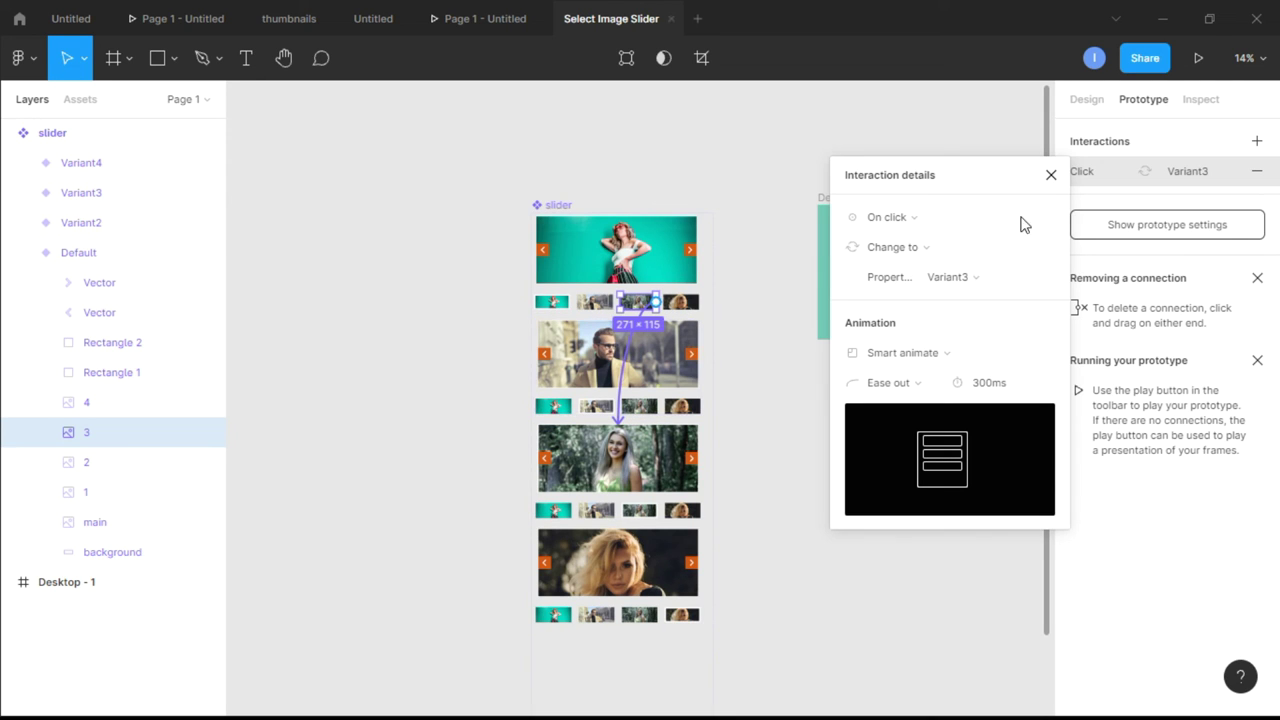
pyautogui.click(1051, 175)
pyautogui.click(686, 304)
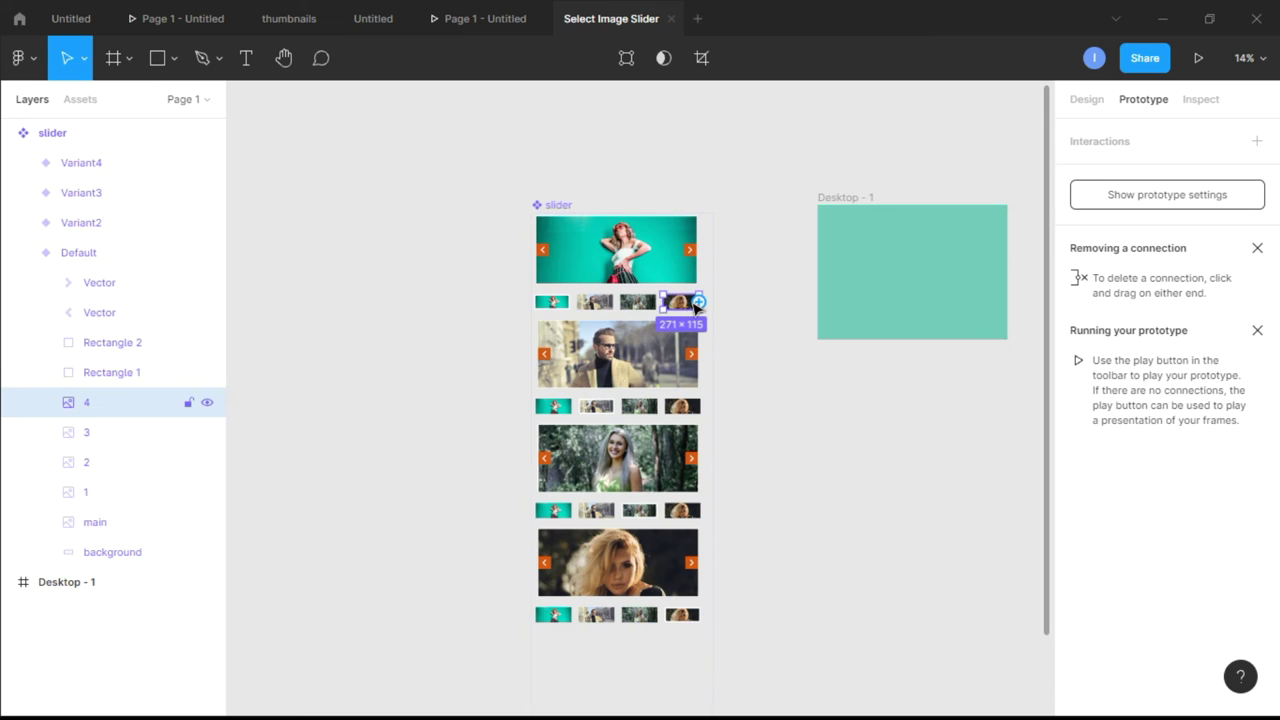
pyautogui.moveTo(697, 305); pyautogui.dragTo(620, 575)
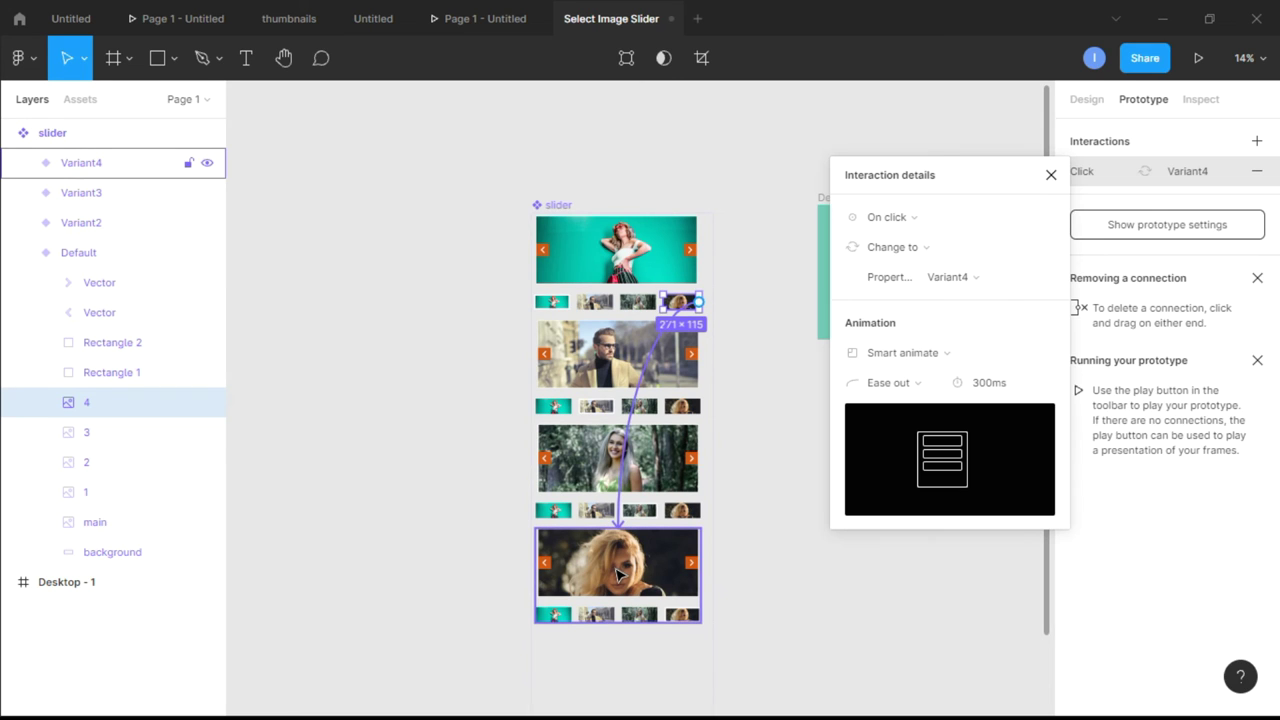
pyautogui.click(1051, 176)
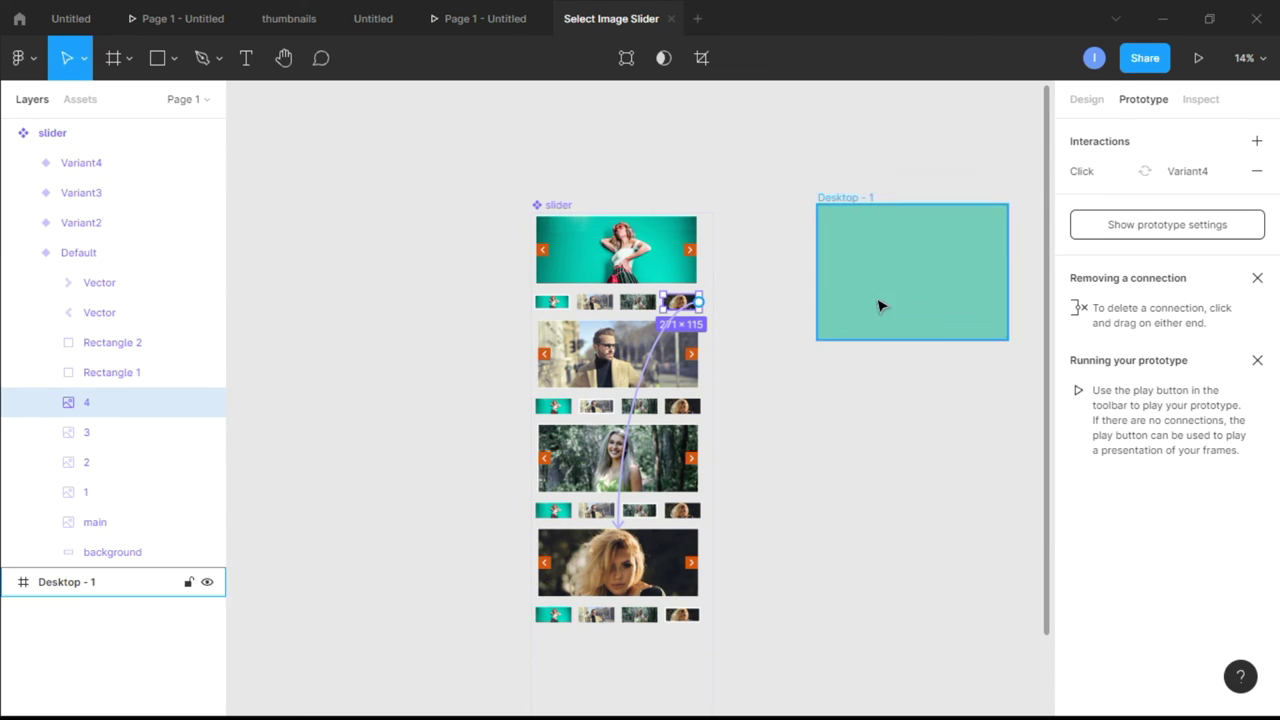
# Step: Link Default's right arrow to Variant2 and its left arrow to Variant4
pyautogui.click(693, 253)
pyautogui.moveTo(693, 253); pyautogui.dragTo(648, 366)
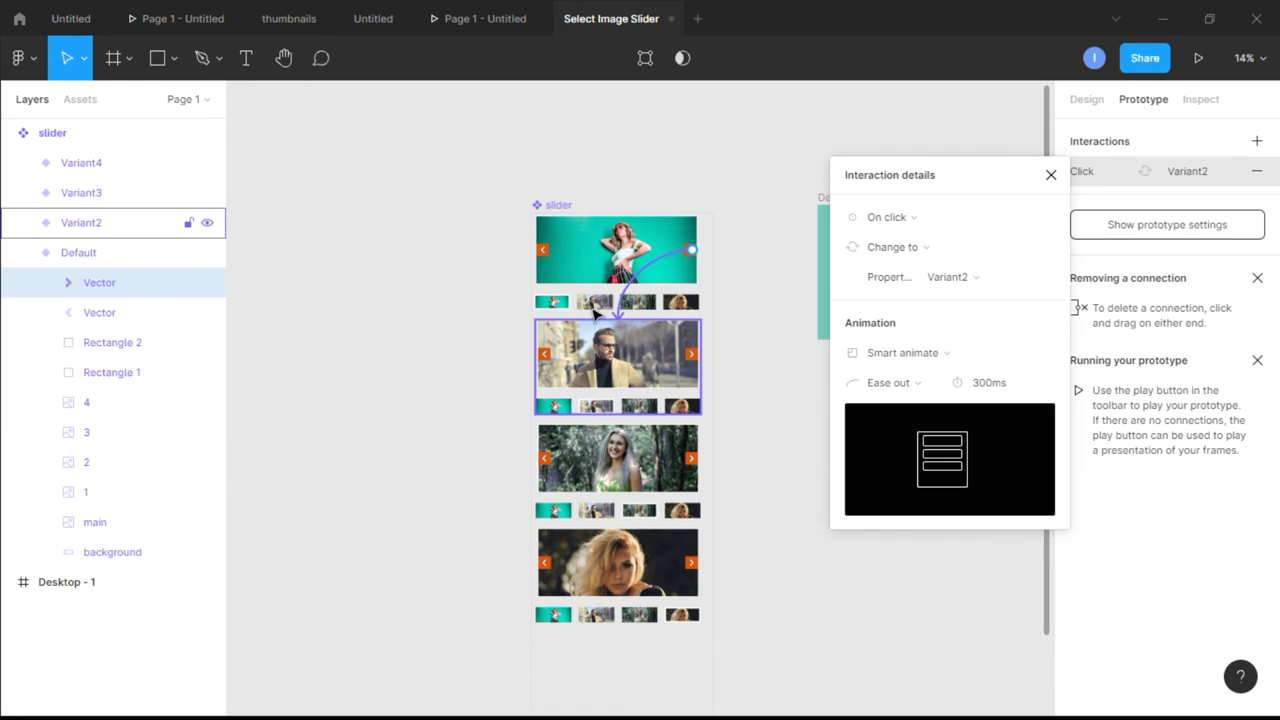
pyautogui.click(545, 253)
pyautogui.moveTo(545, 253); pyautogui.dragTo(558, 562)
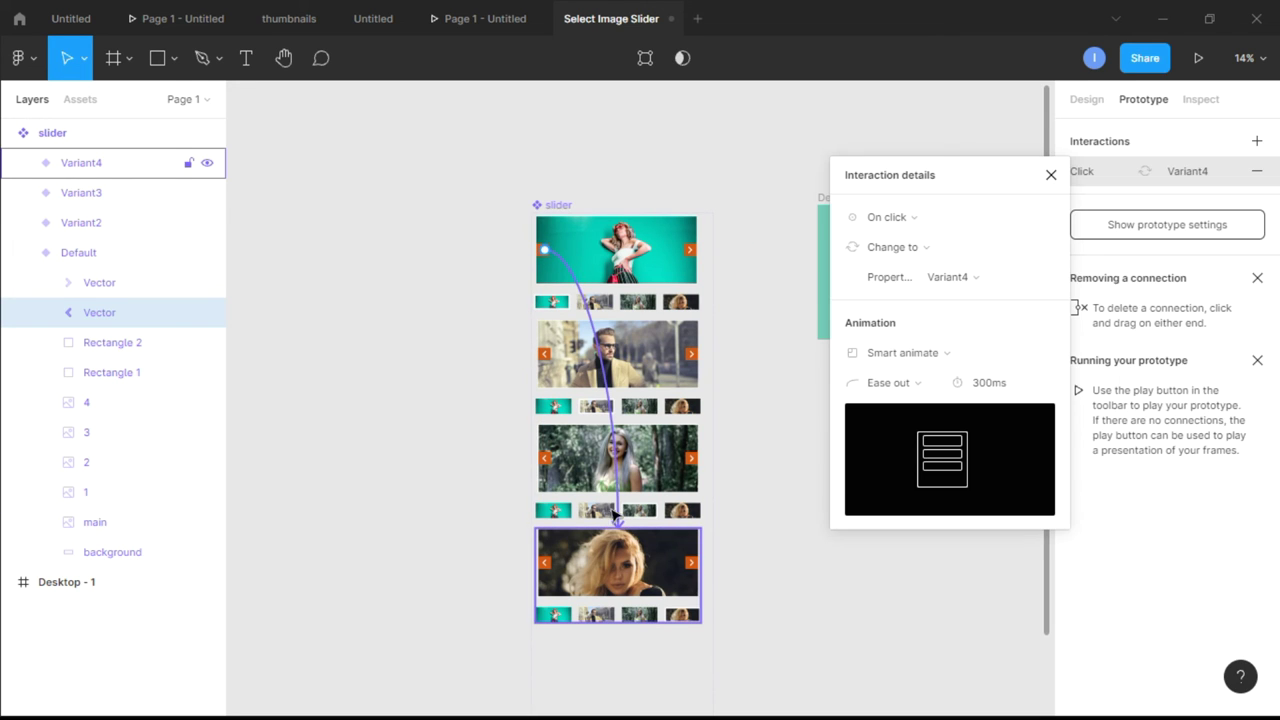
pyautogui.click(1048, 174)
# Step: Link Variant2's thumbnails 1, 3 and 4 to Default, Variant3 and Variant4
pyautogui.click(652, 357)
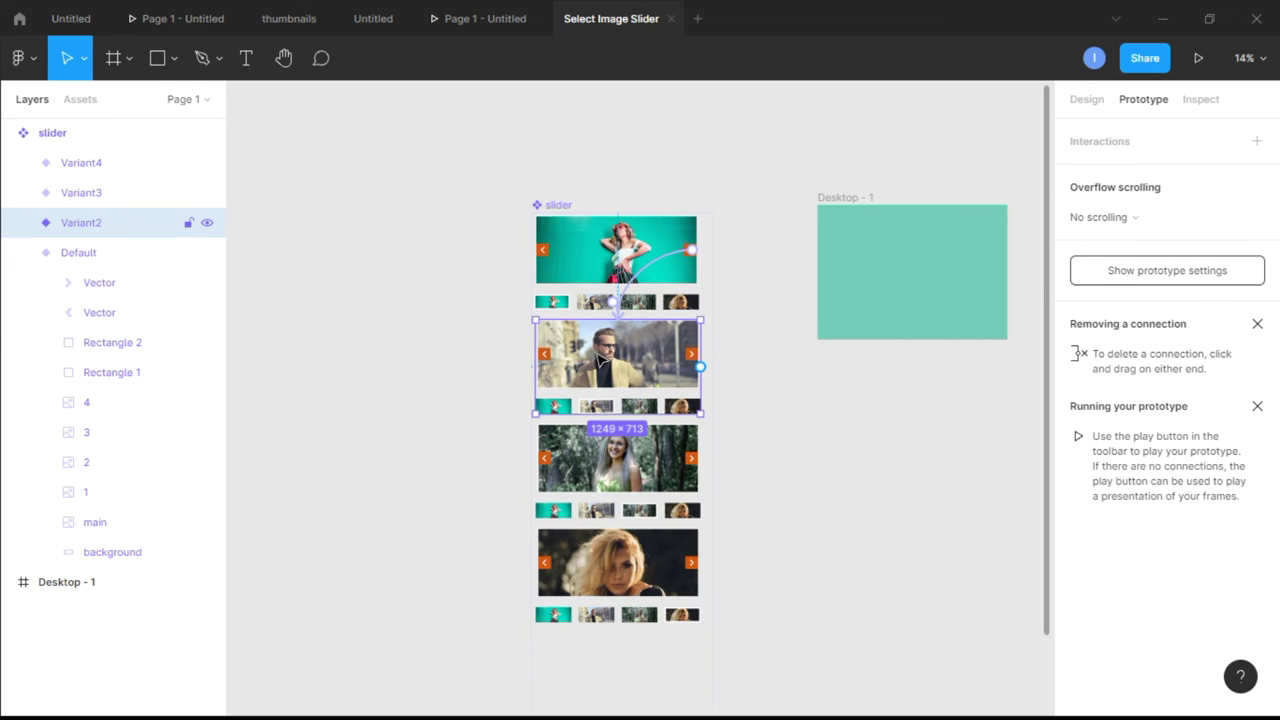
pyautogui.scroll(-1, 600, 360)
pyautogui.click(23, 253)
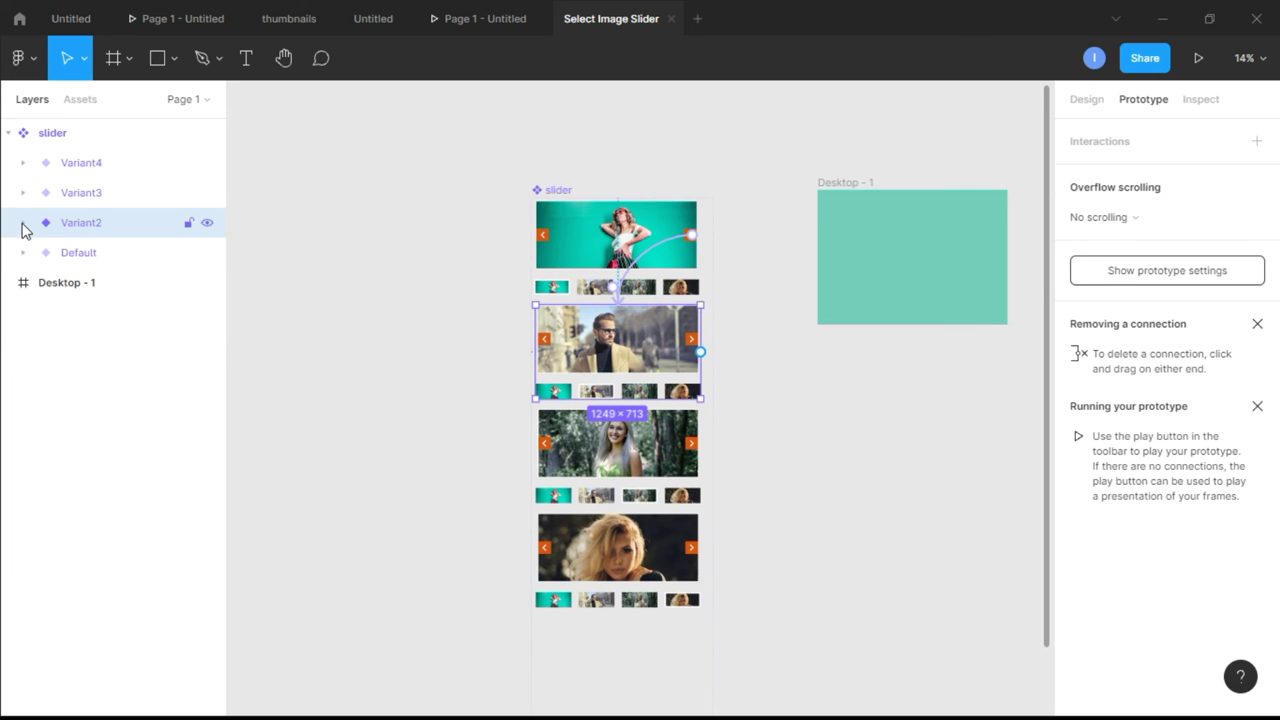
pyautogui.click(24, 227)
pyautogui.click(99, 465)
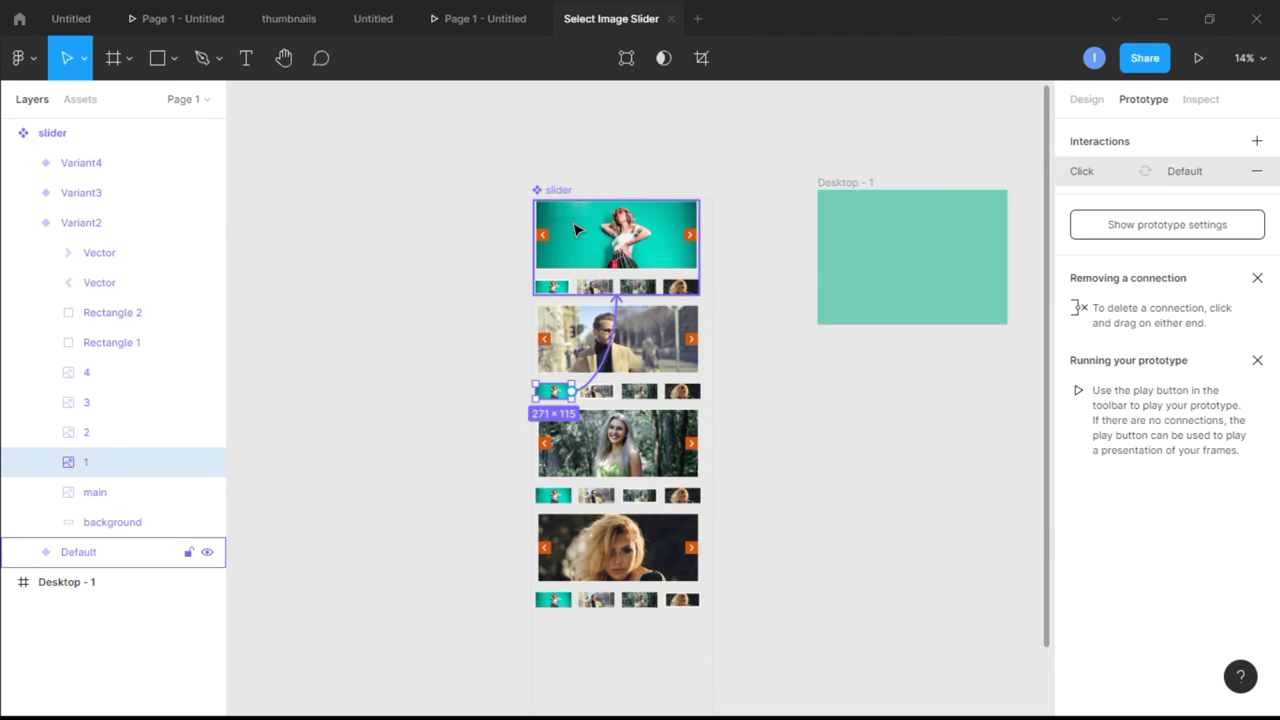
pyautogui.moveTo(577, 230); pyautogui.dragTo(578, 232)
pyautogui.click(607, 398)
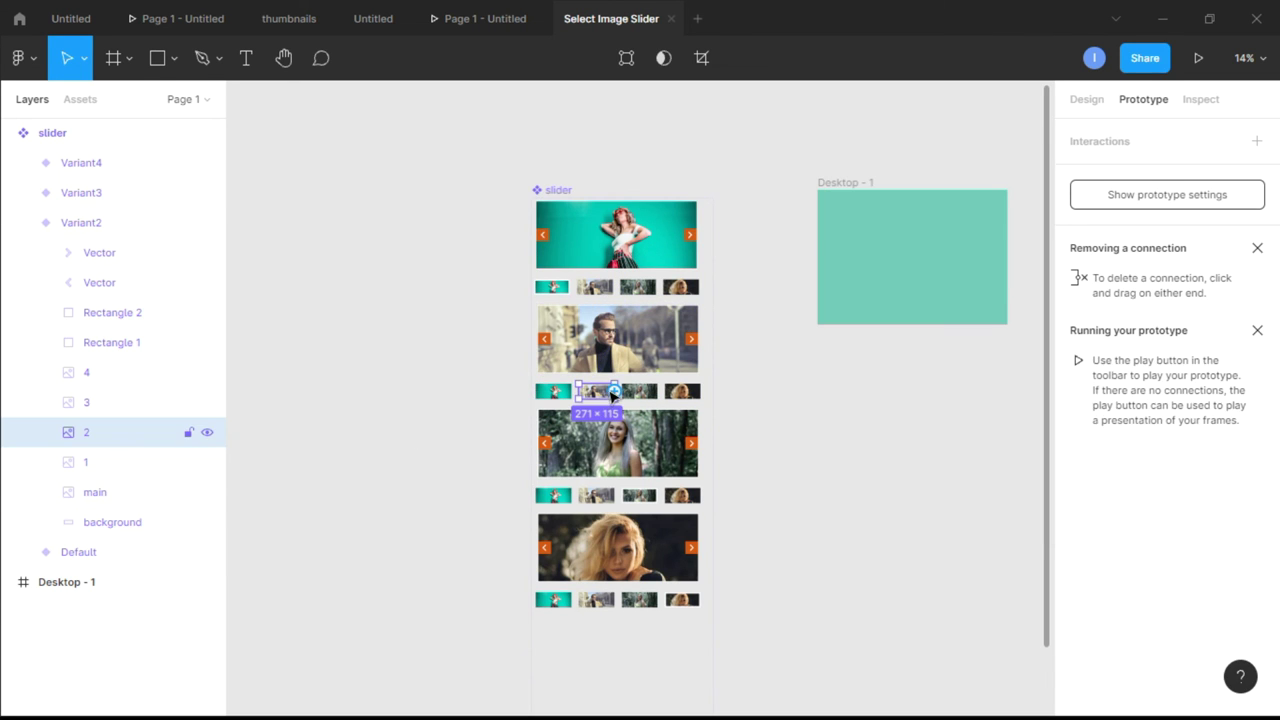
pyautogui.click(652, 398)
pyautogui.moveTo(660, 398); pyautogui.dragTo(630, 461)
pyautogui.click(680, 391)
pyautogui.moveTo(698, 391); pyautogui.dragTo(640, 548)
pyautogui.click(1050, 175)
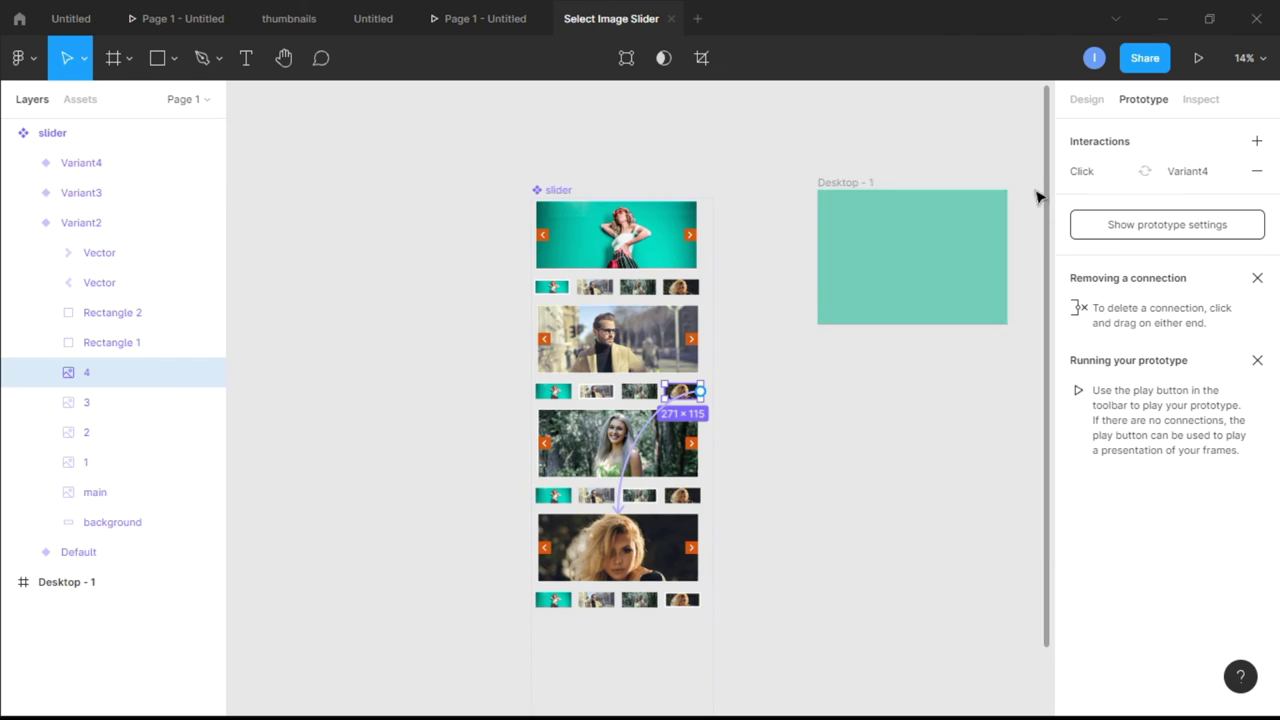
# Step: Link Variant2's left arrow to Default and its right arrow to Variant3
pyautogui.click(546, 340)
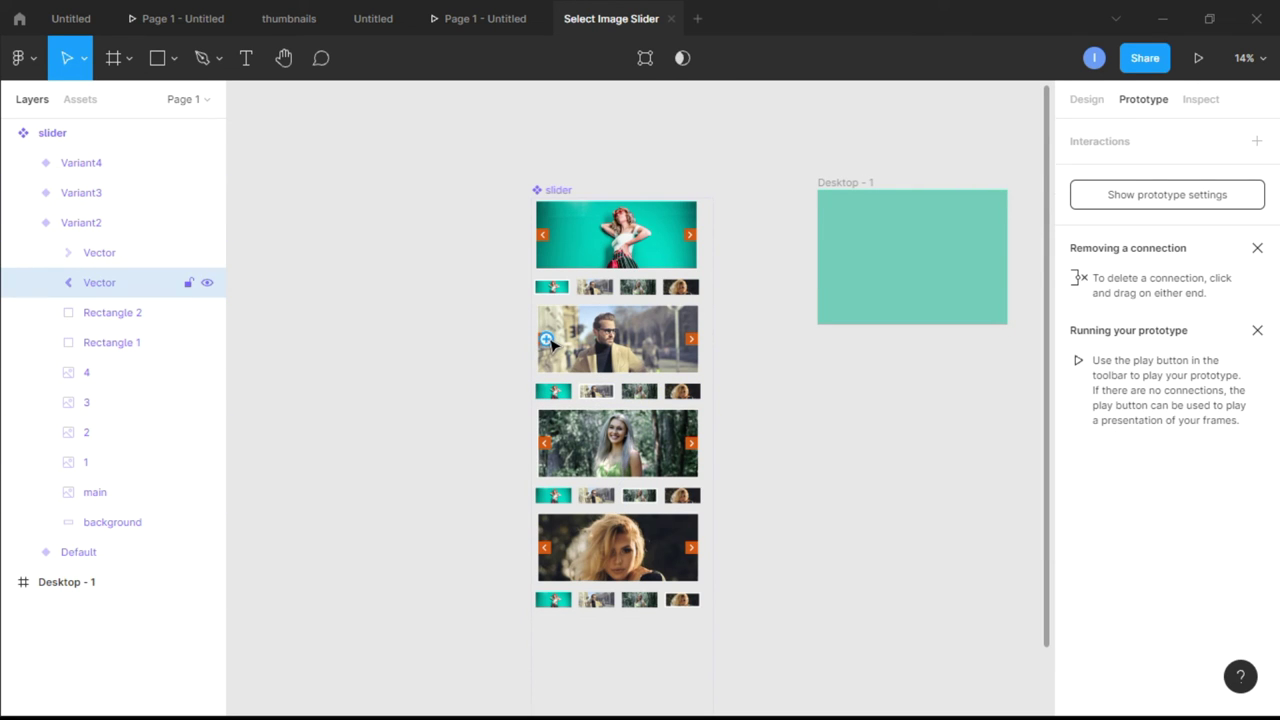
pyautogui.moveTo(546, 339); pyautogui.dragTo(558, 246)
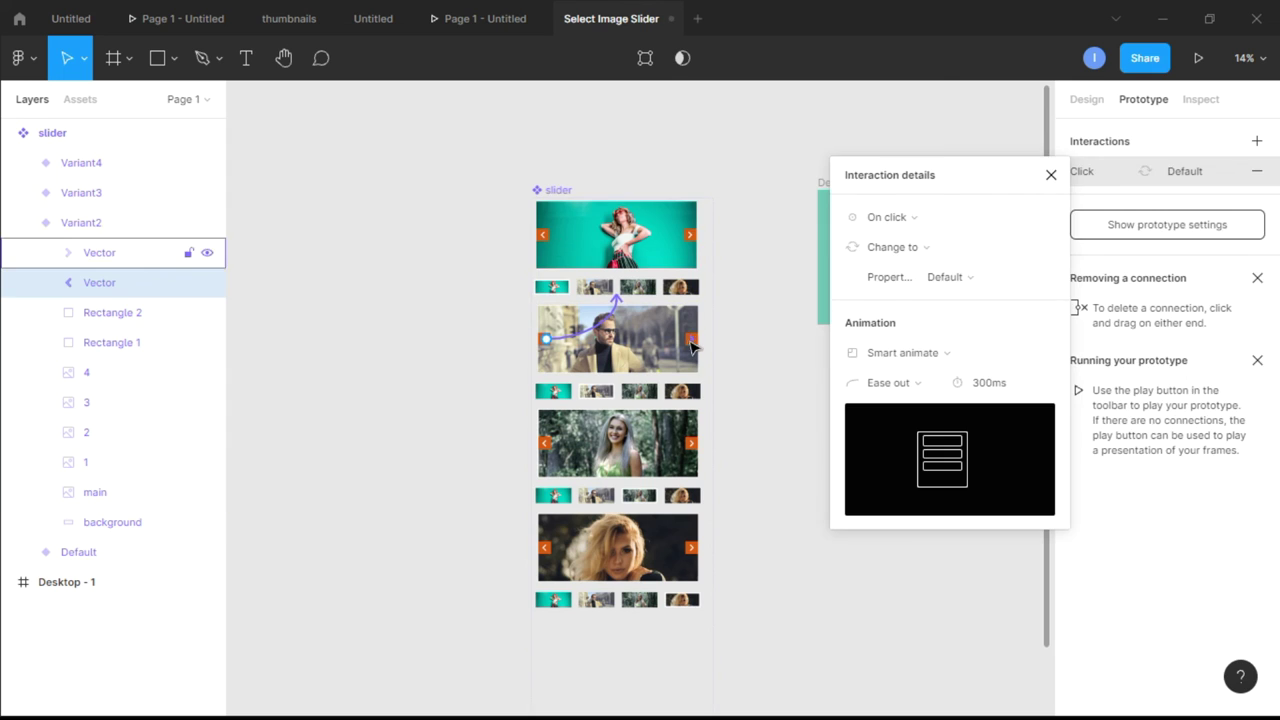
pyautogui.click(693, 340)
pyautogui.moveTo(694, 340); pyautogui.dragTo(660, 457)
pyautogui.click(1049, 175)
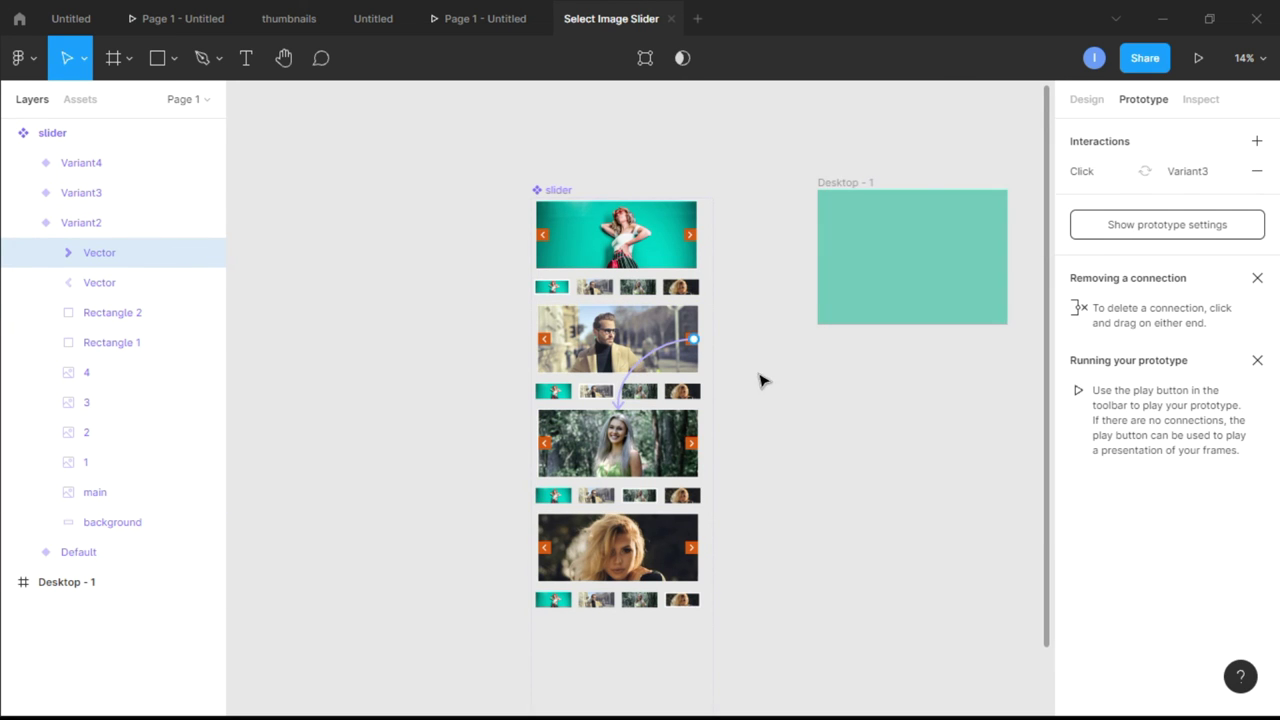
# Step: Link Variant3's thumbnails 1, 2 and 4 to Default, Variant2 and Variant4
pyautogui.click(23, 222)
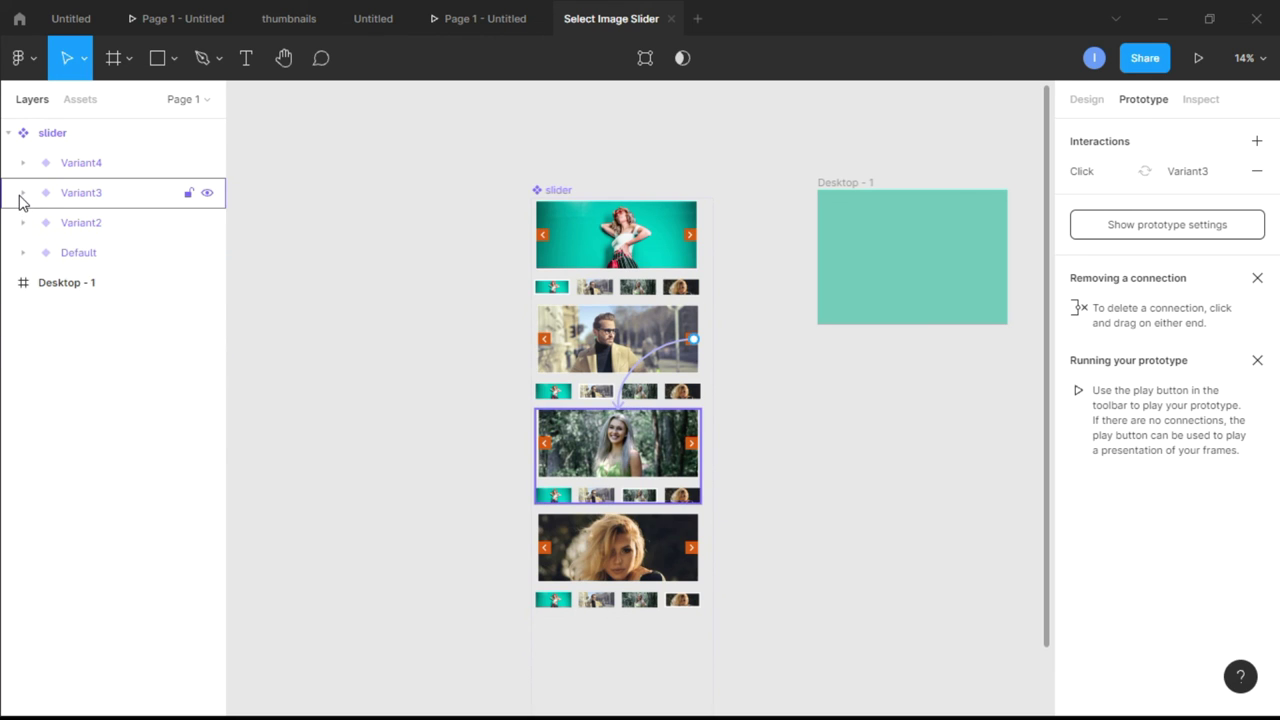
pyautogui.click(23, 192)
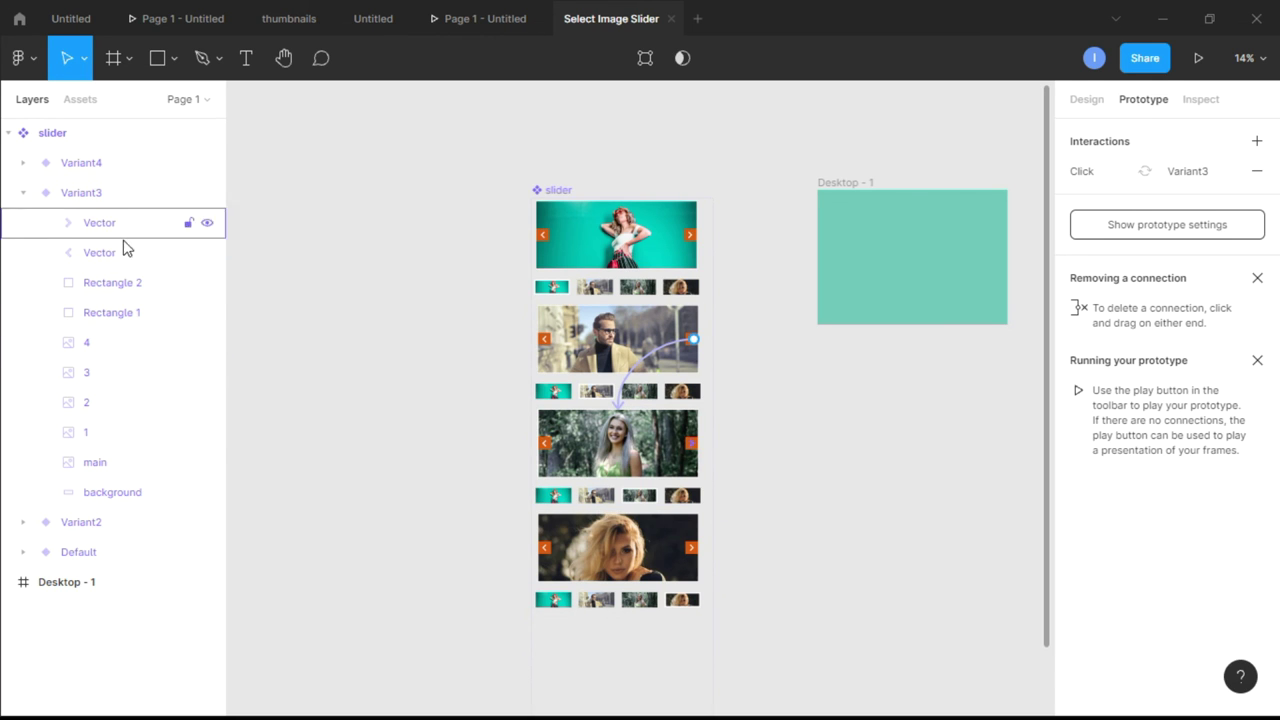
pyautogui.click(96, 430)
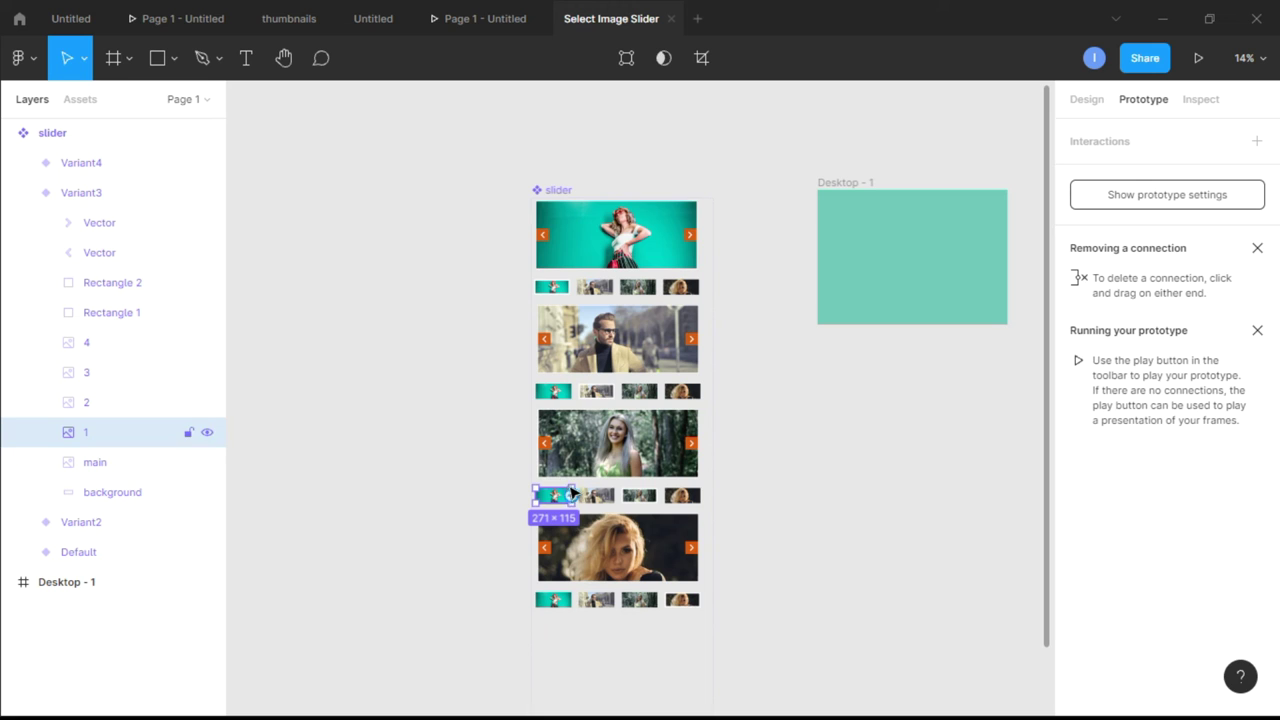
pyautogui.moveTo(571, 497); pyautogui.dragTo(598, 258)
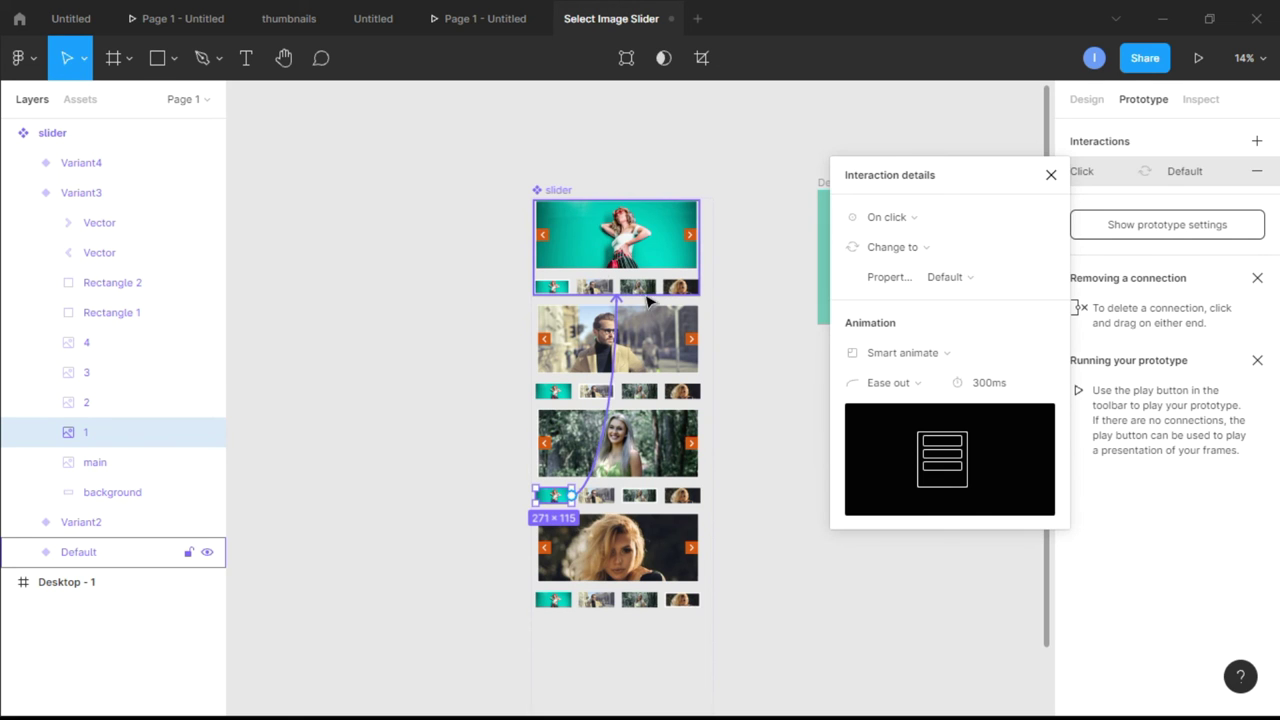
pyautogui.click(1051, 175)
pyautogui.click(610, 494)
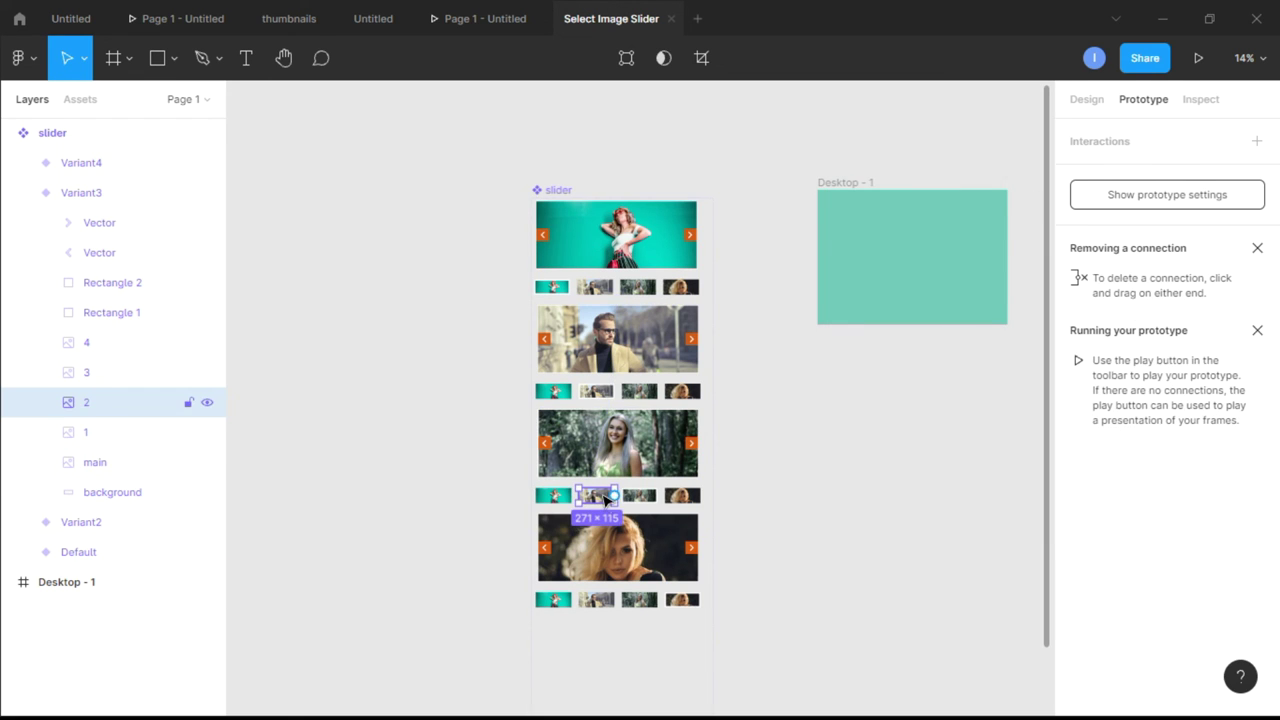
pyautogui.moveTo(614, 495); pyautogui.dragTo(627, 373)
pyautogui.click(655, 498)
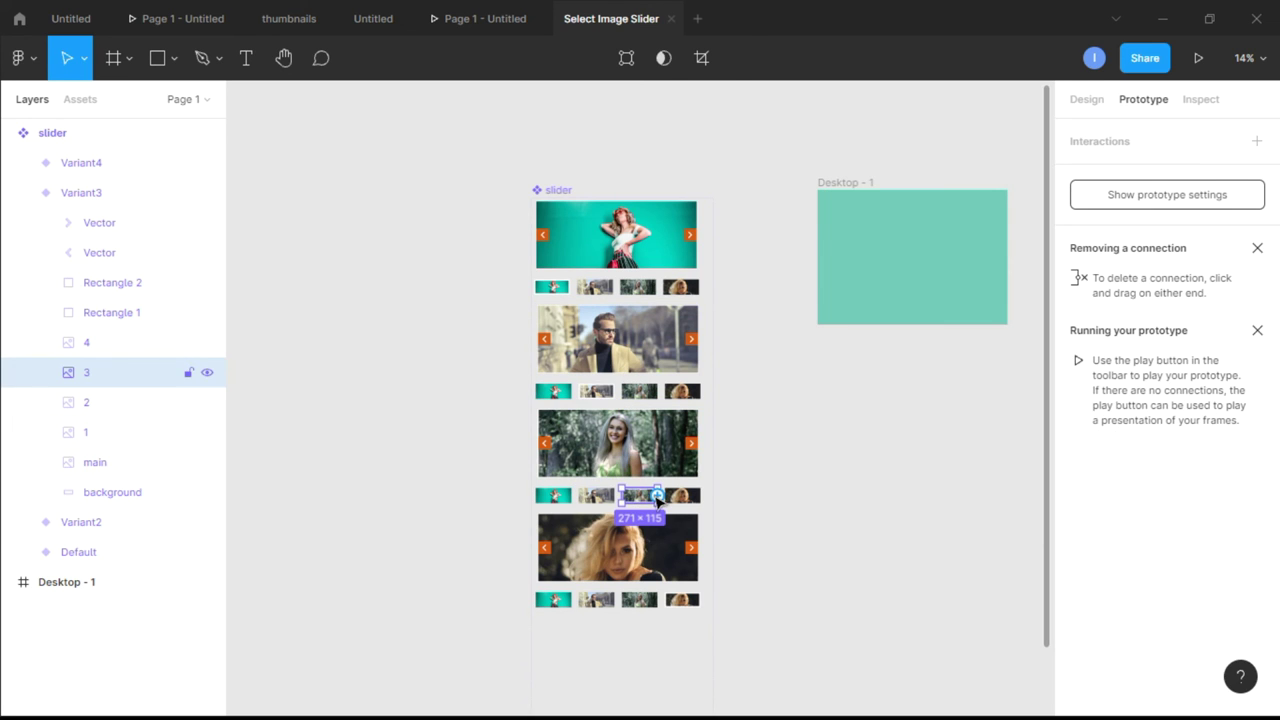
pyautogui.click(681, 495)
pyautogui.moveTo(700, 495); pyautogui.dragTo(656, 568)
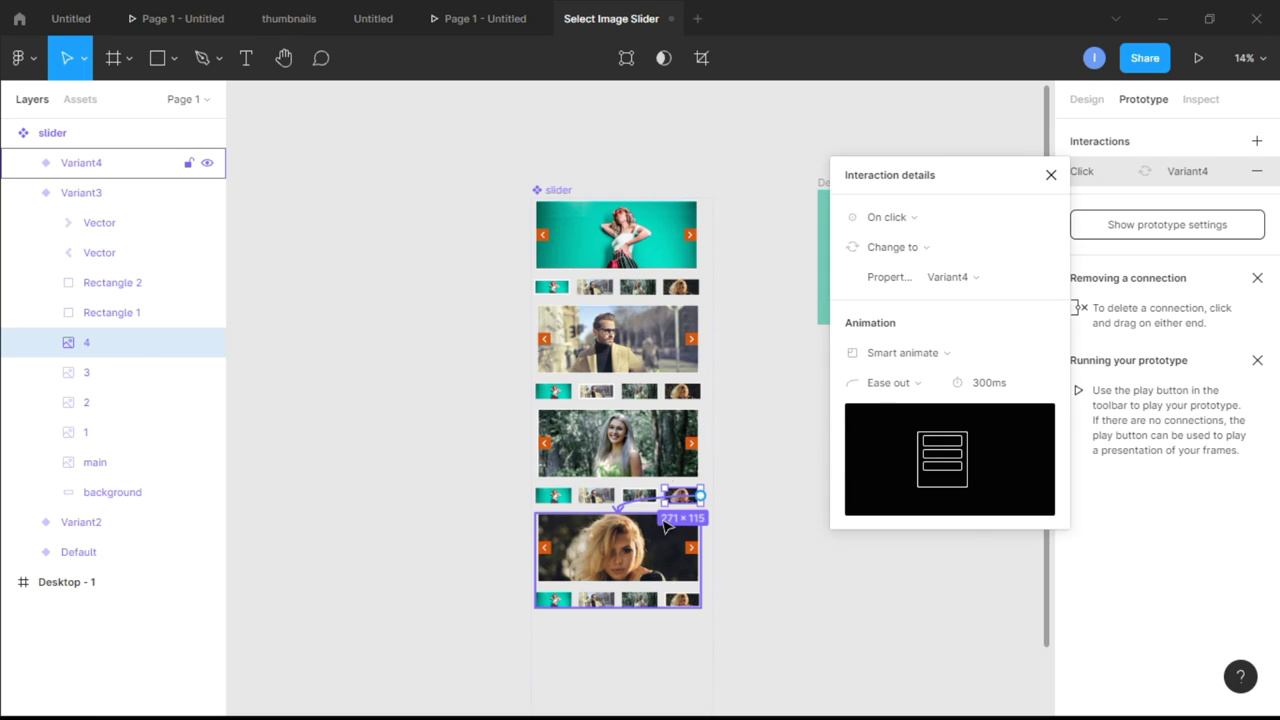
pyautogui.click(1049, 174)
# Step: Link Variant3's left arrow to Variant2 and its right arrow to Variant4
pyautogui.click(545, 443)
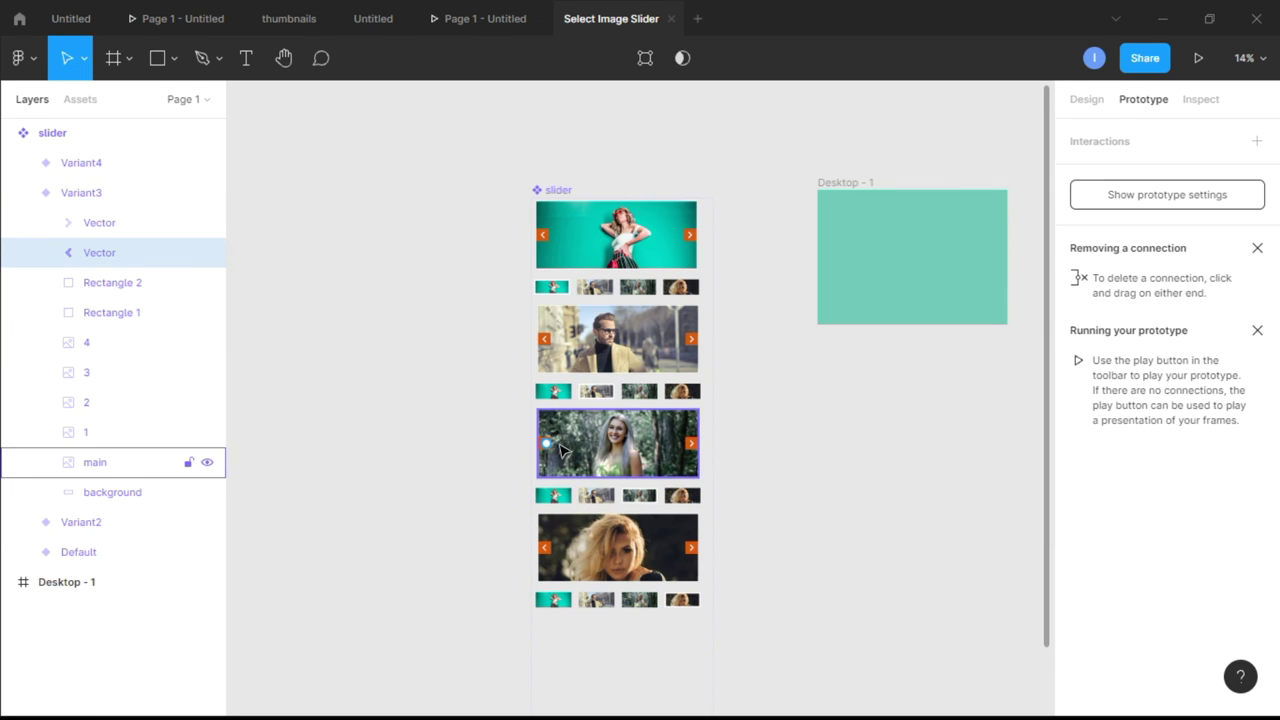
pyautogui.moveTo(550, 444); pyautogui.dragTo(576, 350)
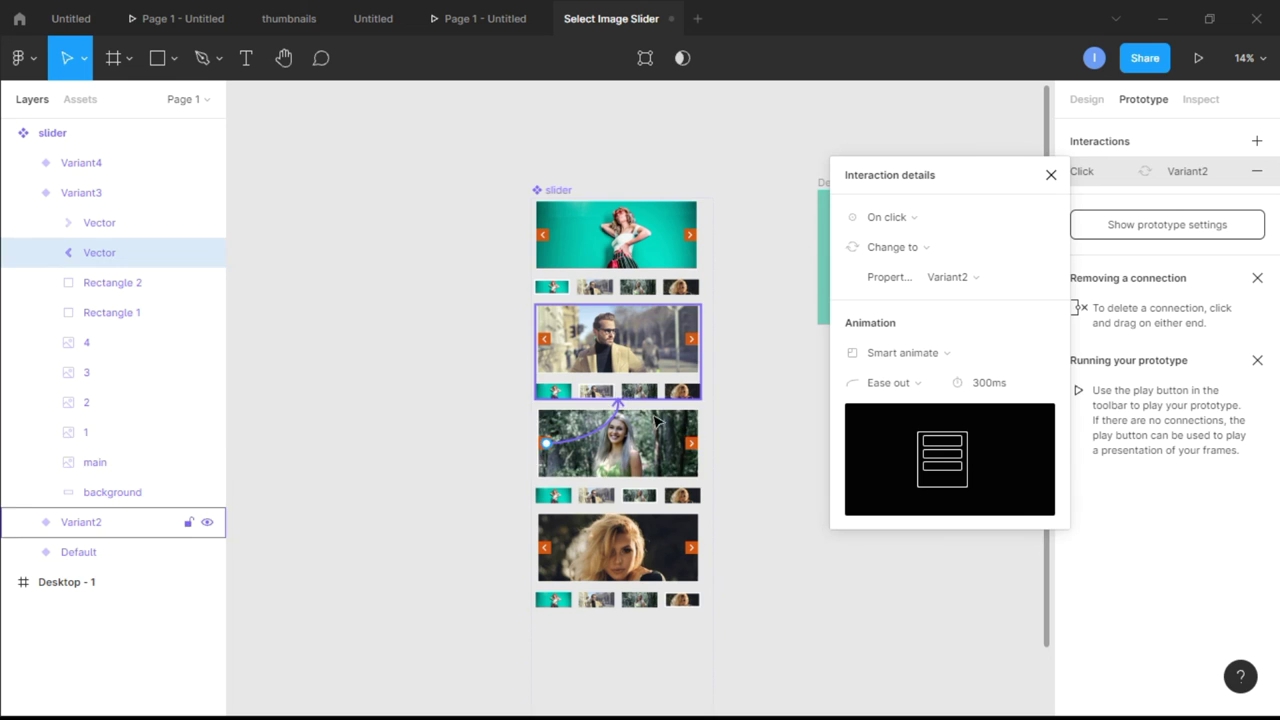
pyautogui.click(689, 449)
pyautogui.moveTo(694, 444); pyautogui.dragTo(660, 548)
pyautogui.click(1049, 178)
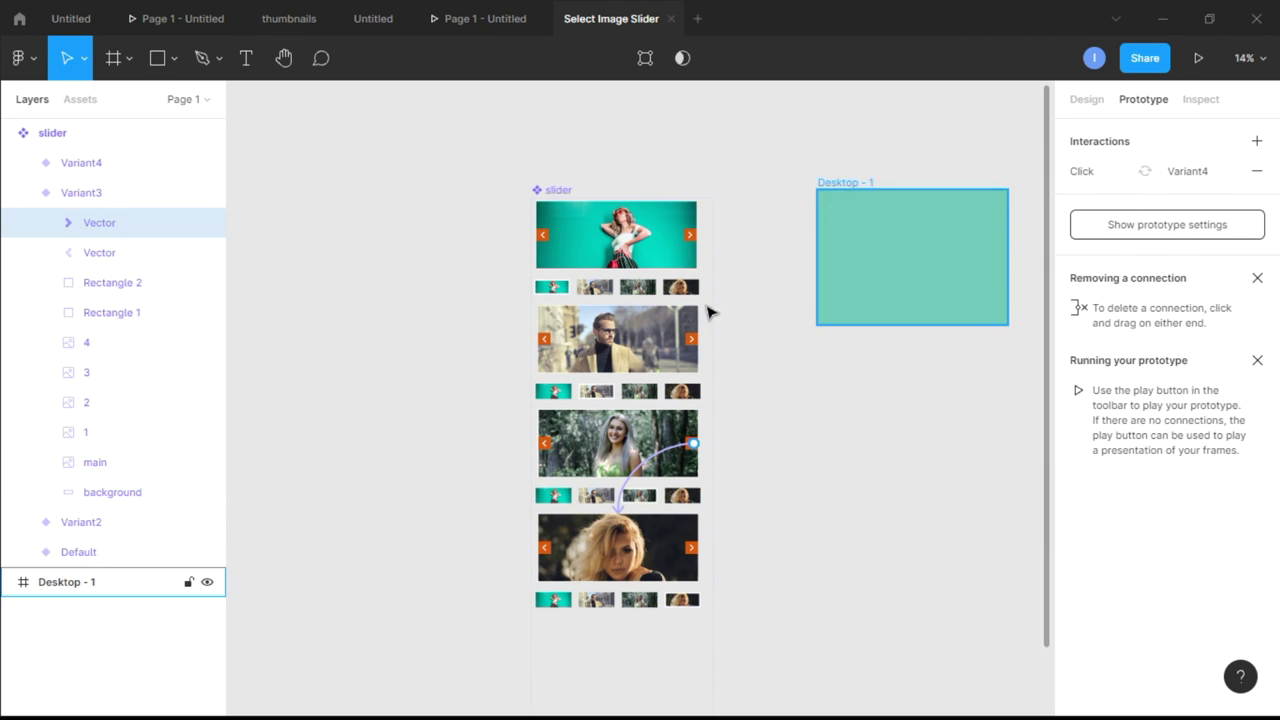
# Step: Link Variant4's thumbnails 1, 2 and 3 to Default, Variant2 and Variant3
pyautogui.click(22, 194)
pyautogui.click(23, 163)
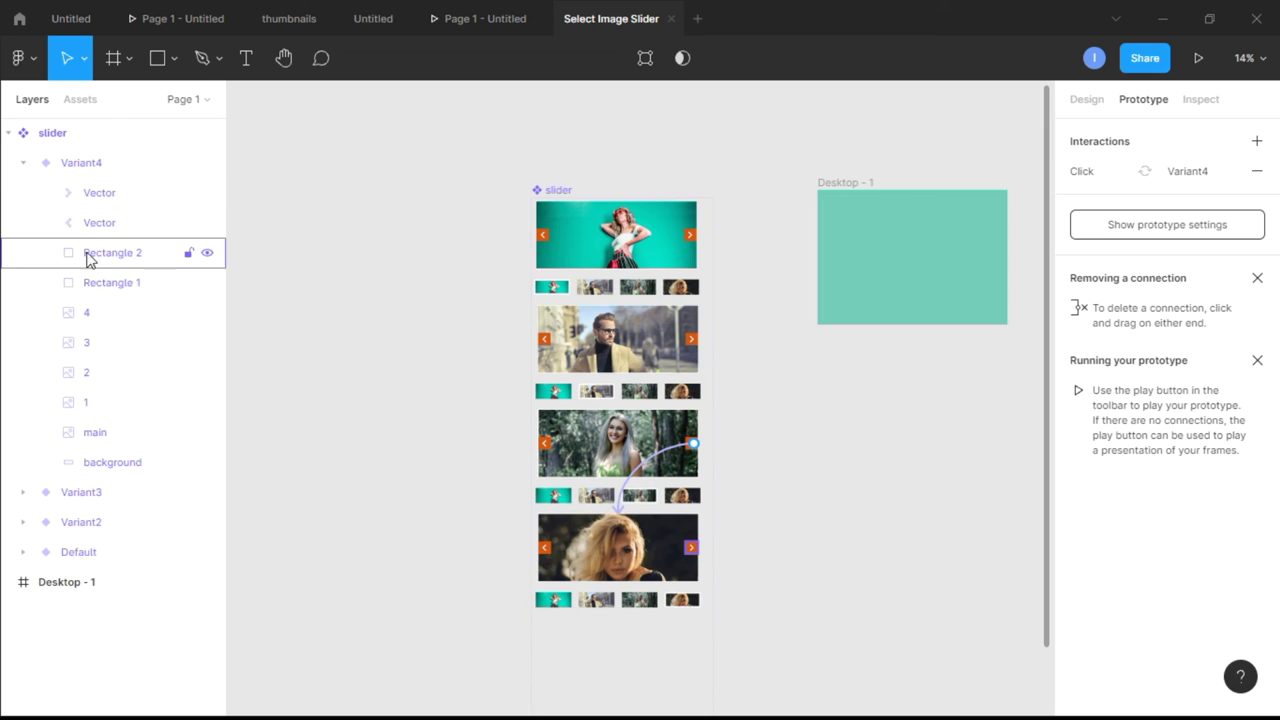
pyautogui.click(109, 402)
pyautogui.moveTo(573, 600); pyautogui.dragTo(583, 276)
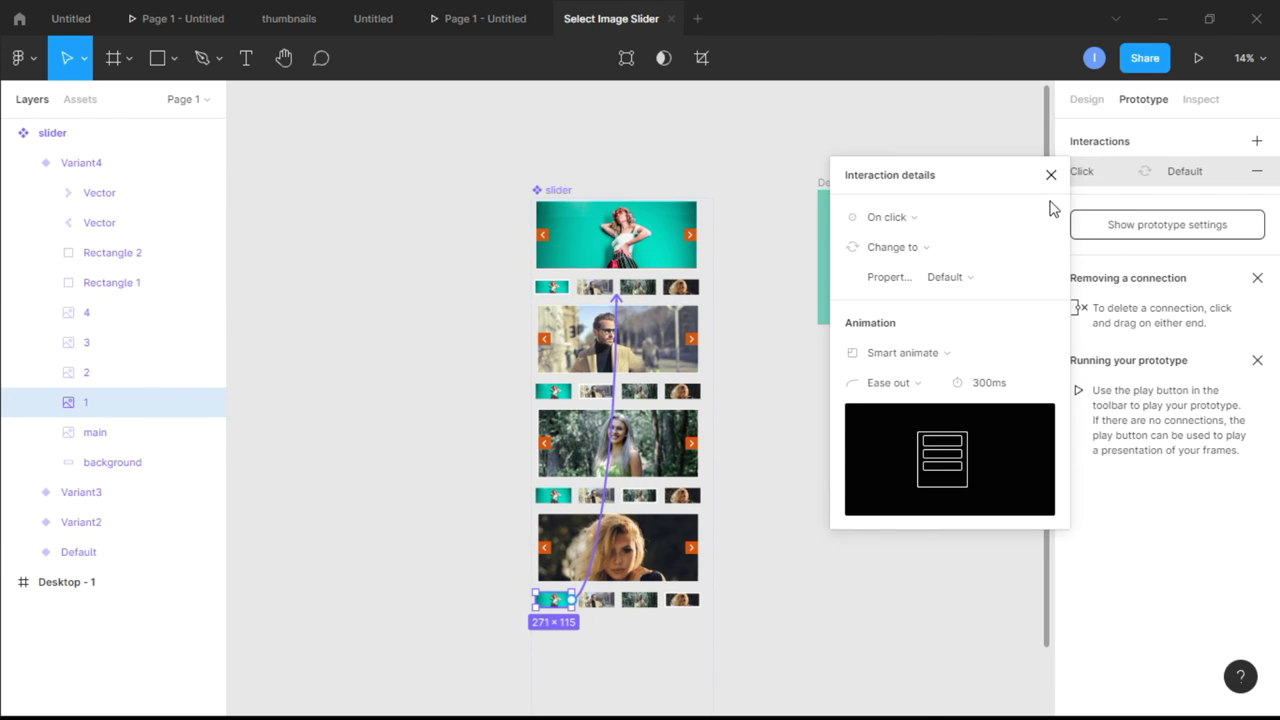
pyautogui.click(1049, 176)
pyautogui.click(597, 600)
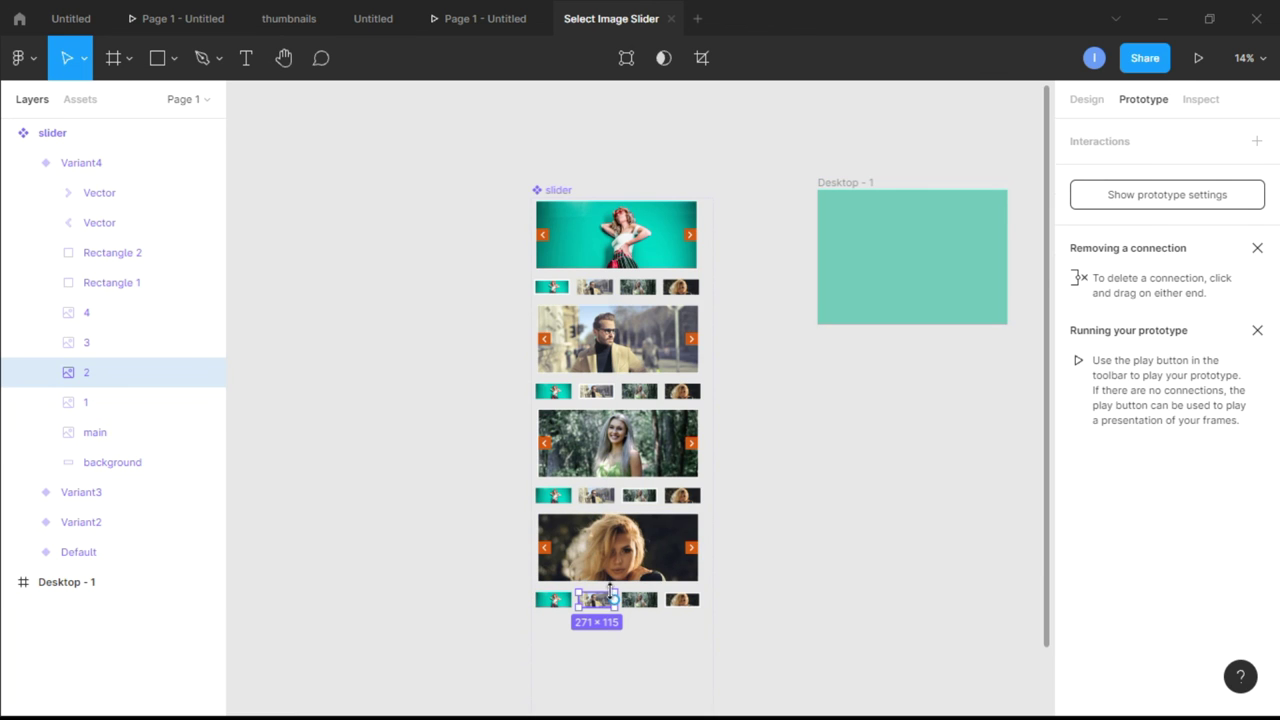
pyautogui.moveTo(614, 600); pyautogui.dragTo(613, 354)
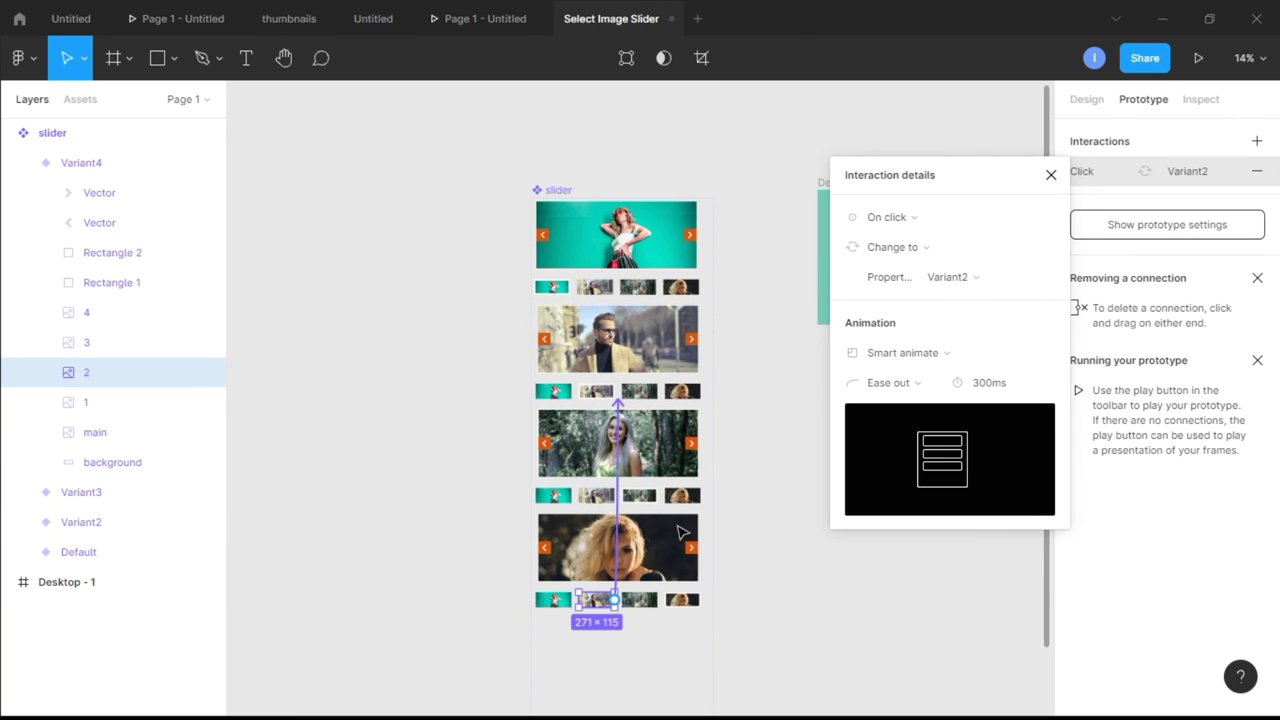
pyautogui.click(652, 604)
pyautogui.moveTo(658, 600); pyautogui.dragTo(612, 450)
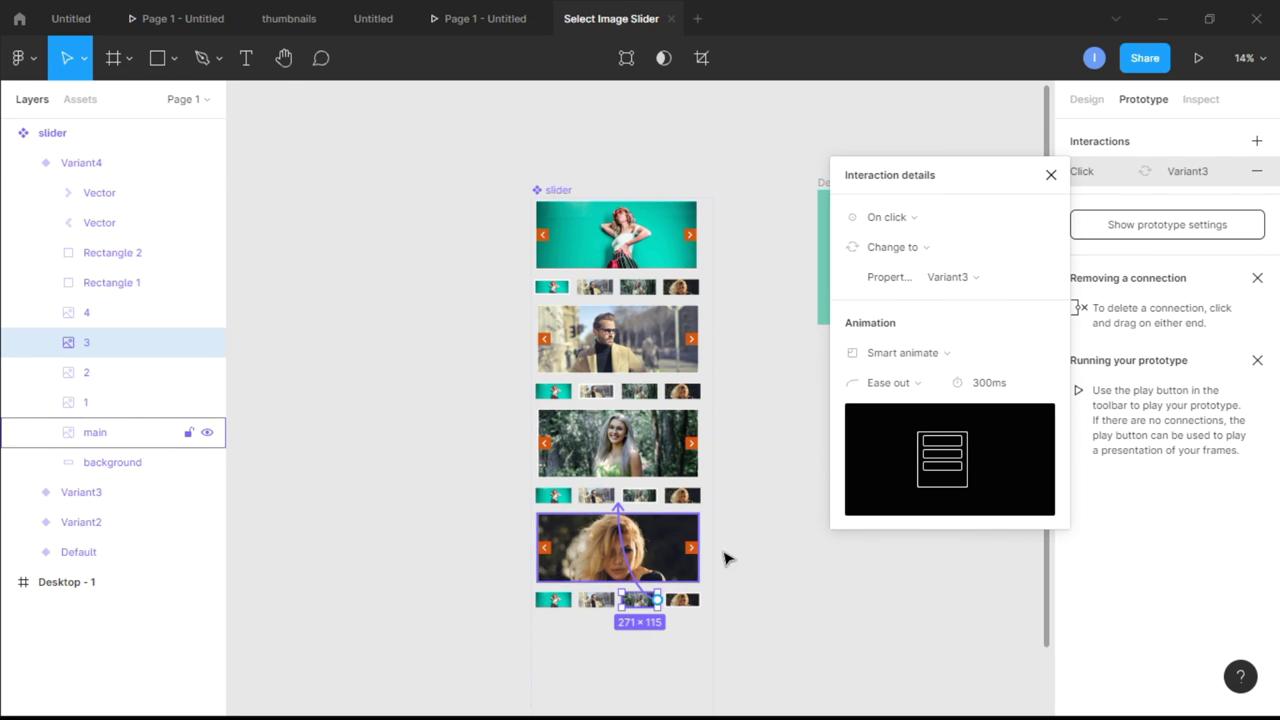
pyautogui.click(1051, 175)
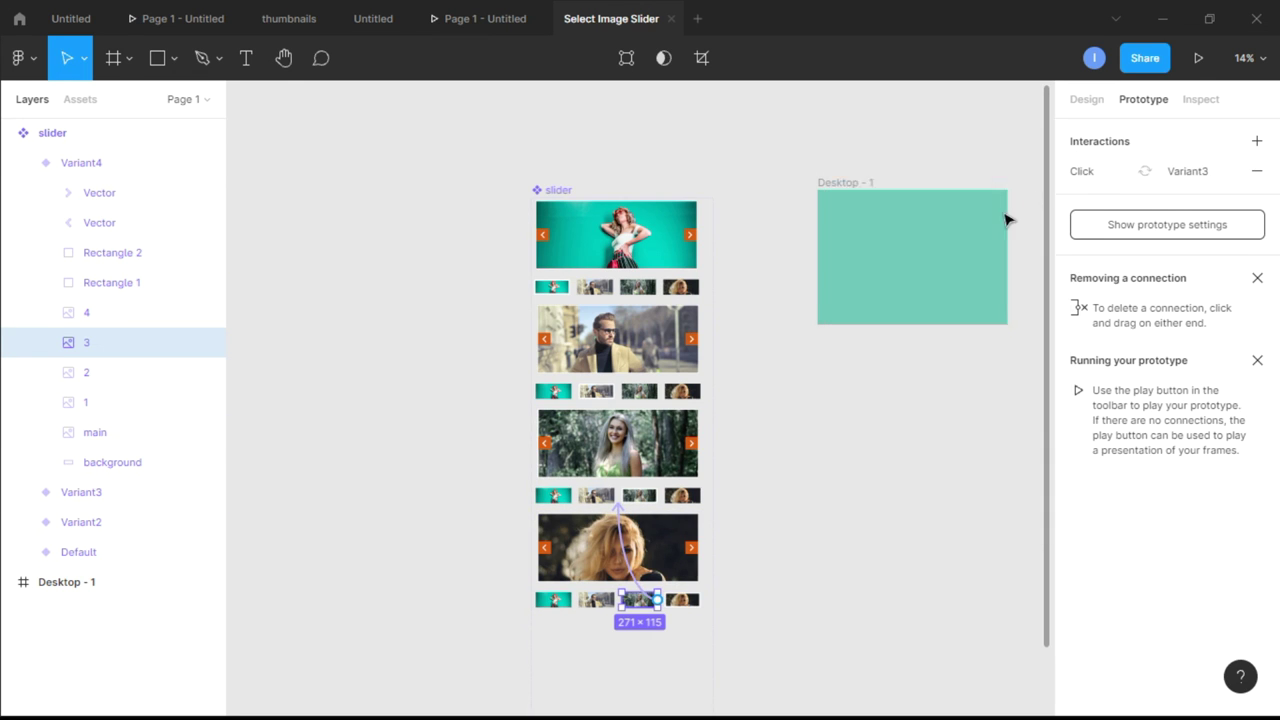
# Step: Link Variant4's right arrow back to Default and its left arrow to Variant3
pyautogui.click(693, 547)
pyautogui.moveTo(693, 547); pyautogui.dragTo(668, 247)
pyautogui.click(546, 549)
pyautogui.moveTo(546, 548); pyautogui.dragTo(614, 500)
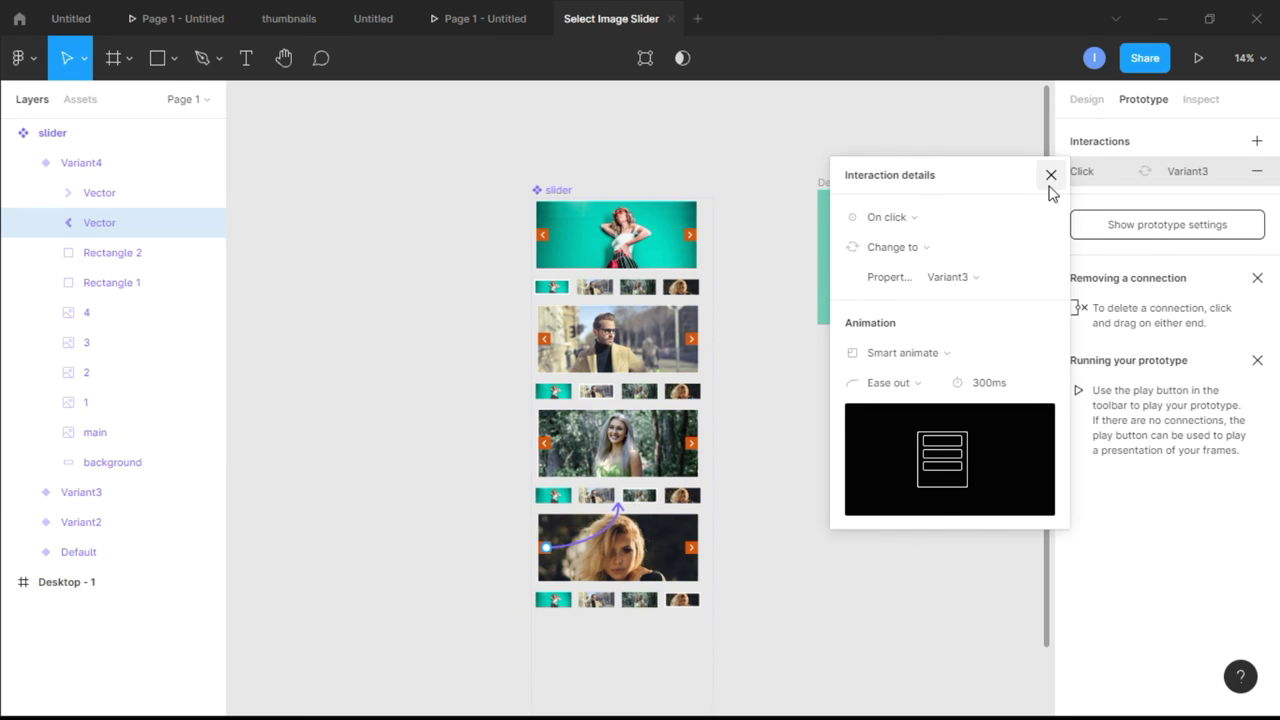
pyautogui.click(1051, 176)
pyautogui.click(905, 398)
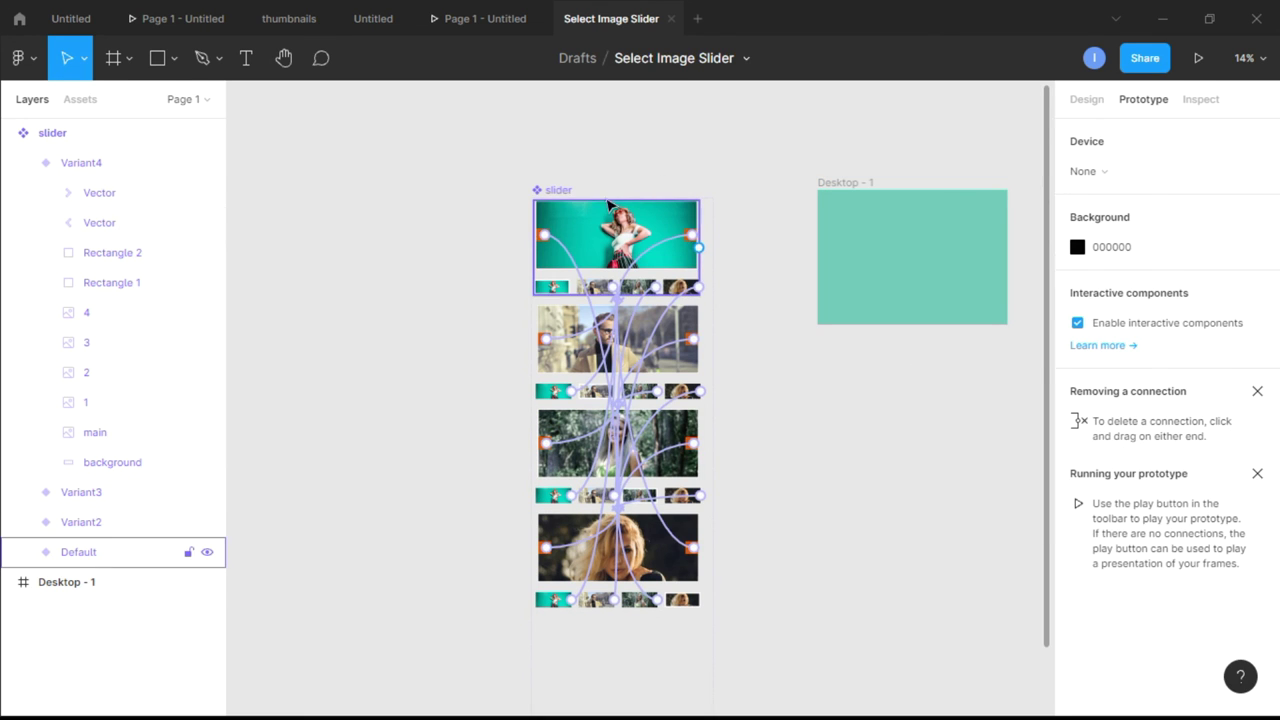
# Step: Alt-drag an instance of the Default slider variant into Desktop - 1, then start presenting
pyautogui.click(1094, 99)
pyautogui.click(622, 228)
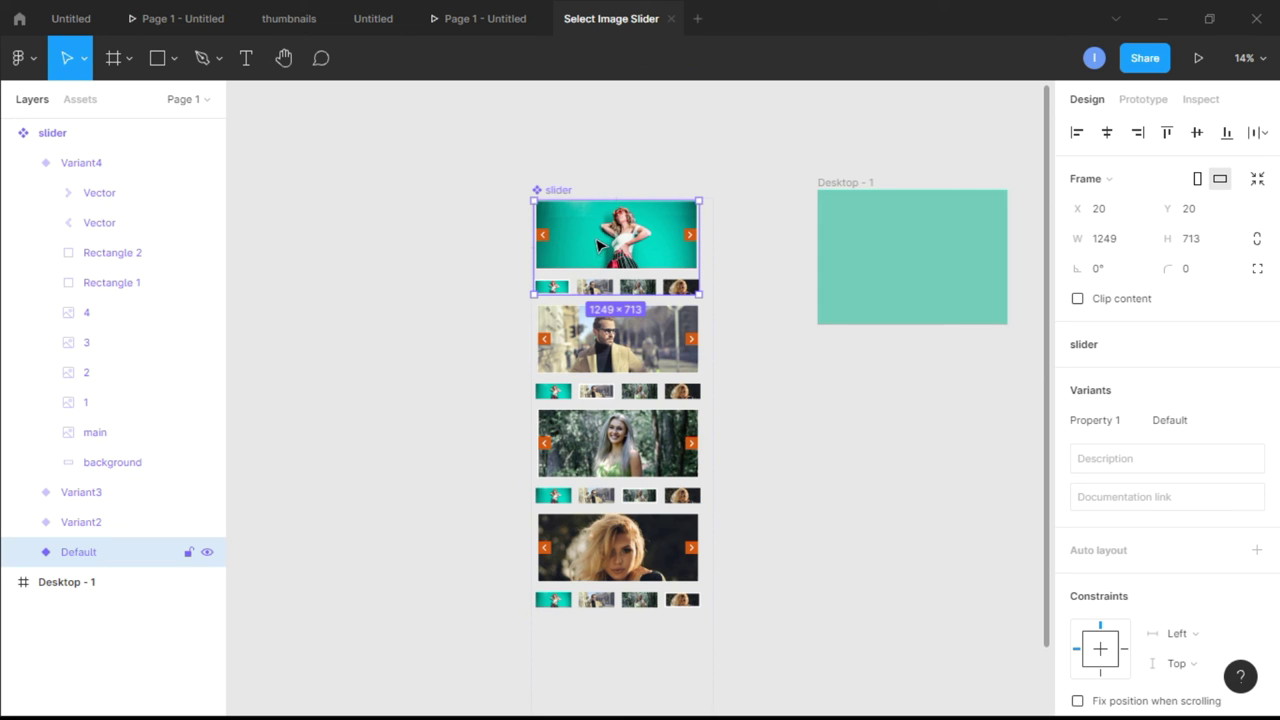
pyautogui.moveTo(597, 245); pyautogui.dragTo(937, 278)
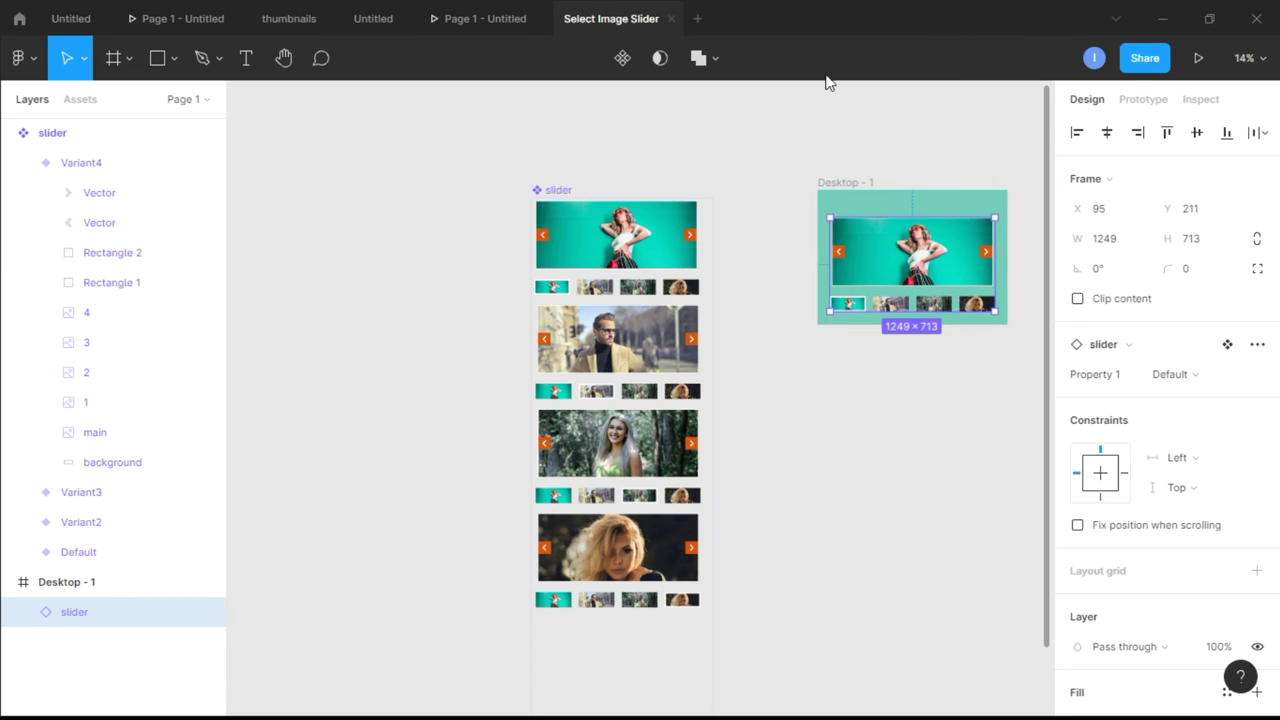
pyautogui.click(1199, 60)
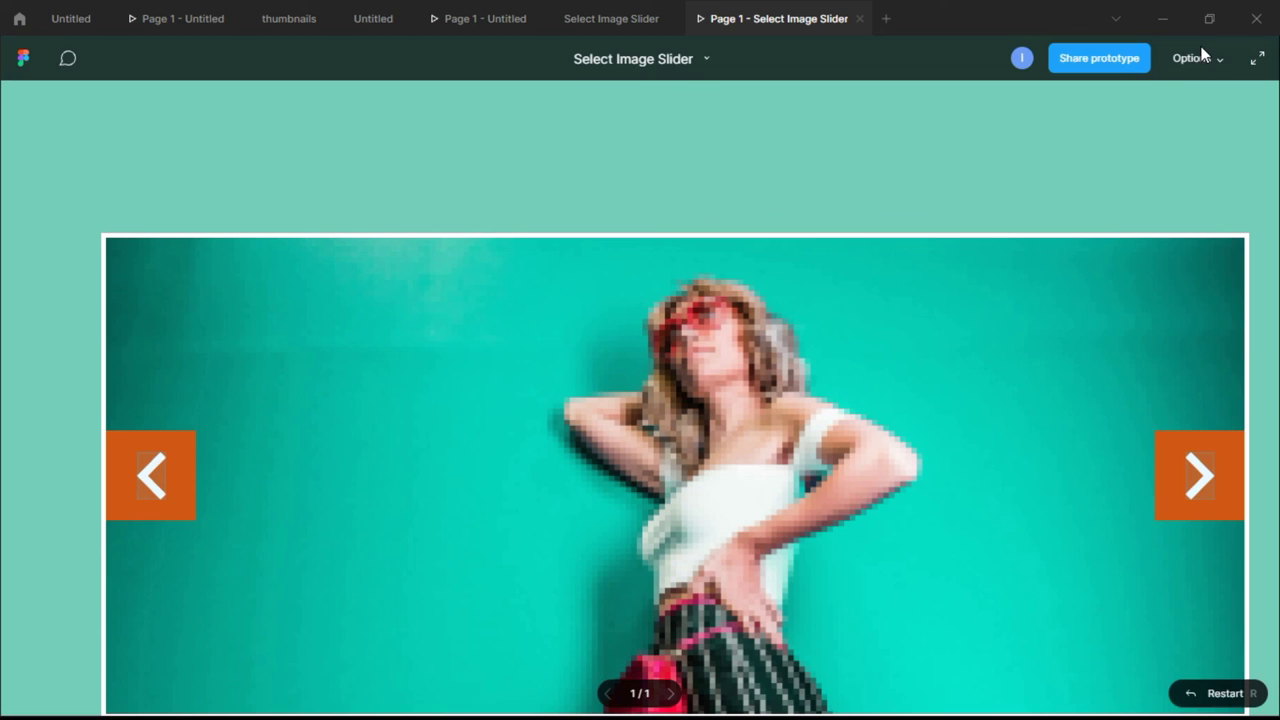
# Step: Fit the presentation to screen and switch slides via thumbnails 2, 3 and 4
pyautogui.click(1200, 60)
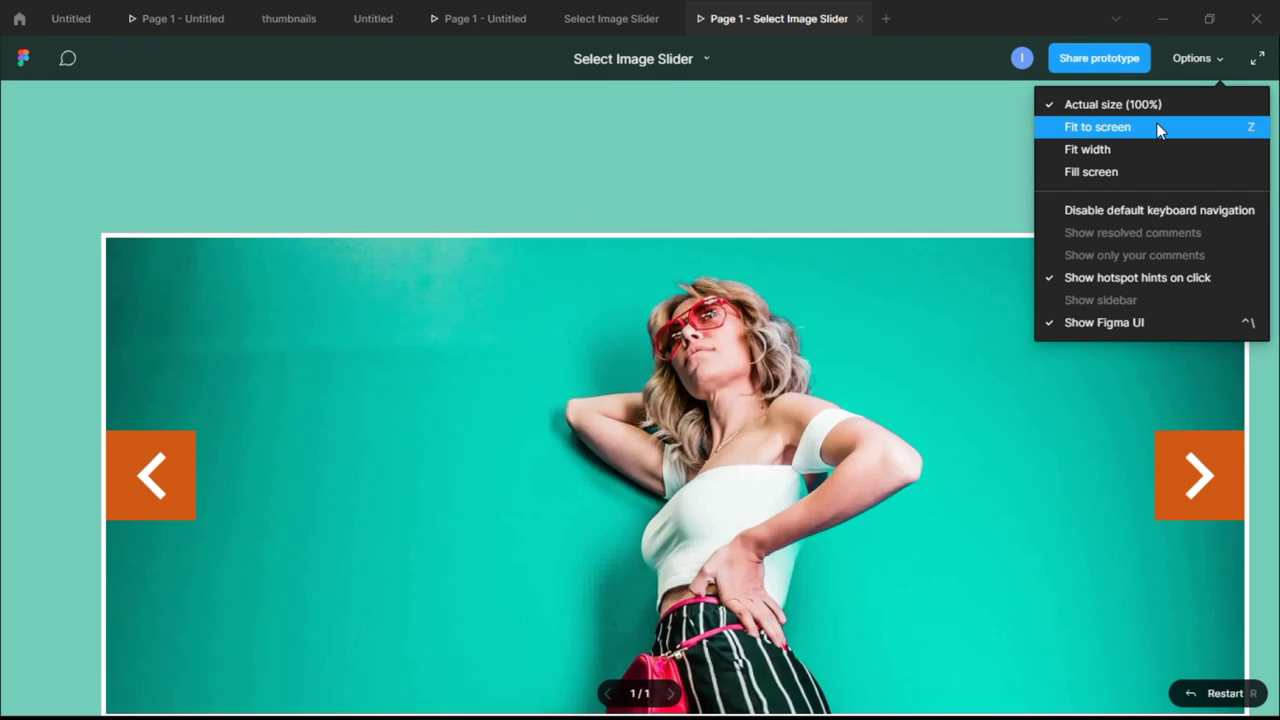
pyautogui.click(1156, 127)
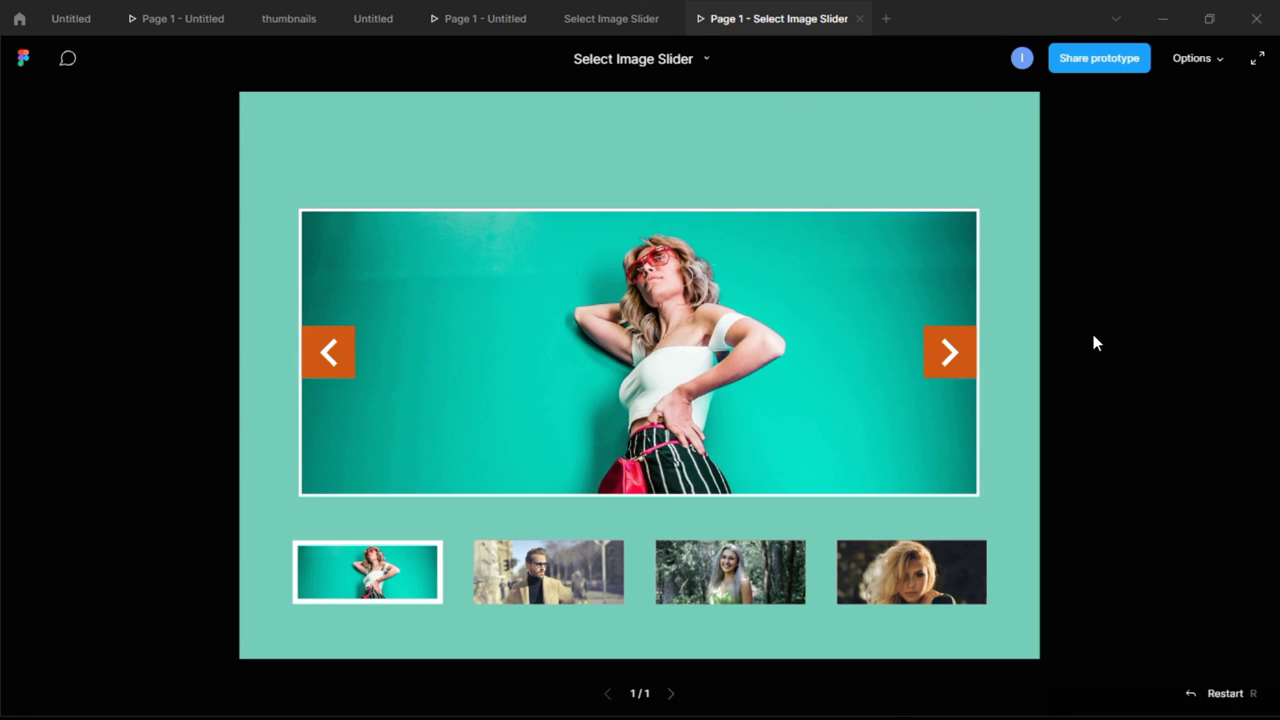
pyautogui.click(573, 588)
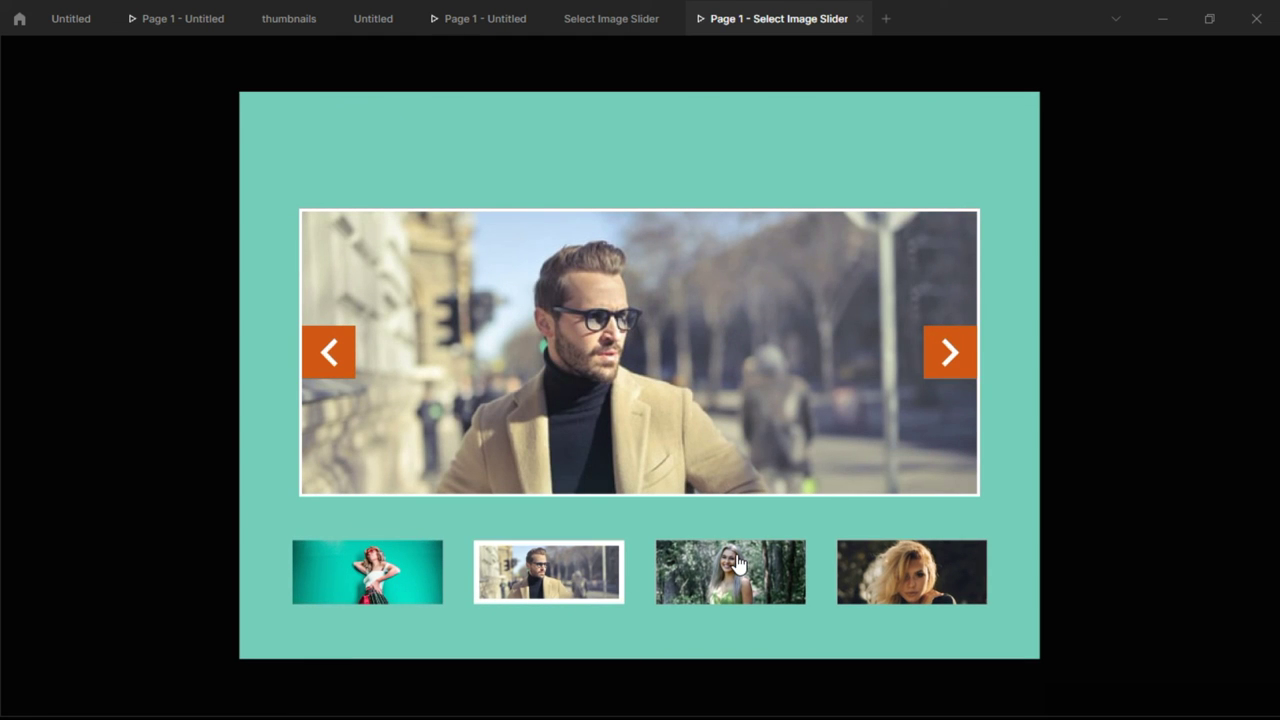
pyautogui.click(739, 566)
pyautogui.click(889, 572)
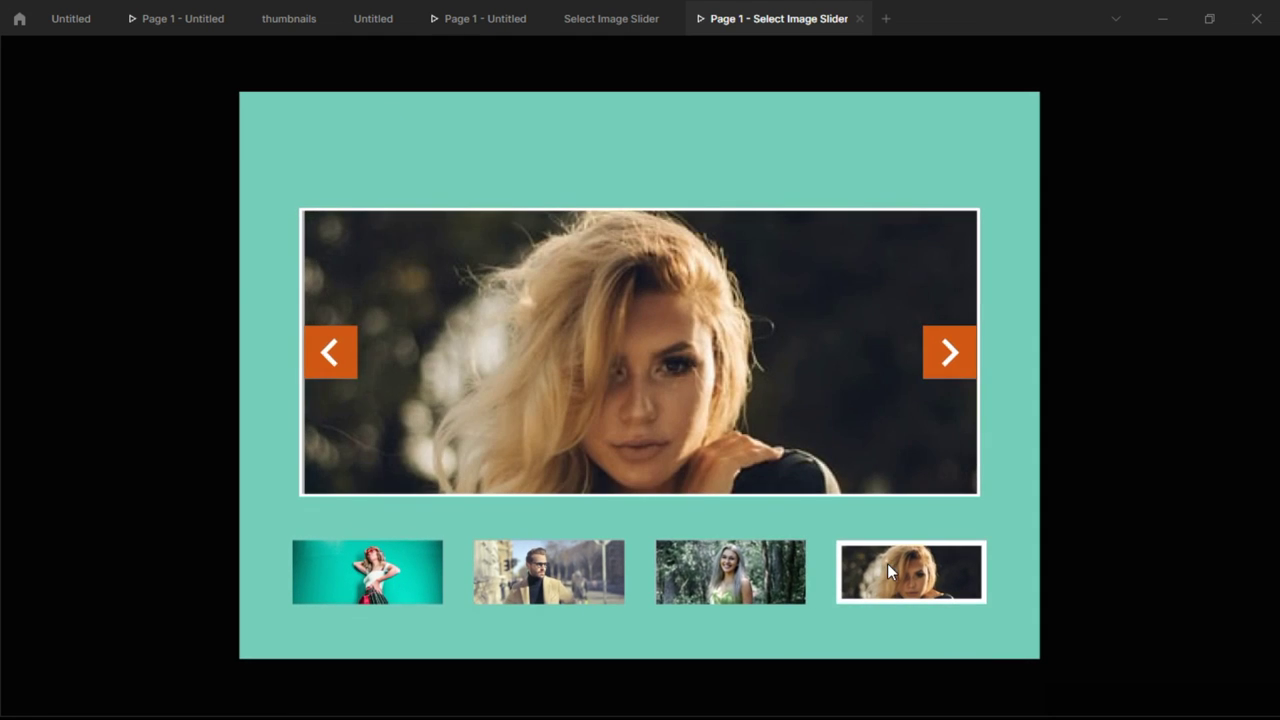
# Step: Test the arrows, stepping back with wrap-around, then advancing through all four images
pyautogui.click(697, 582)
pyautogui.click(577, 562)
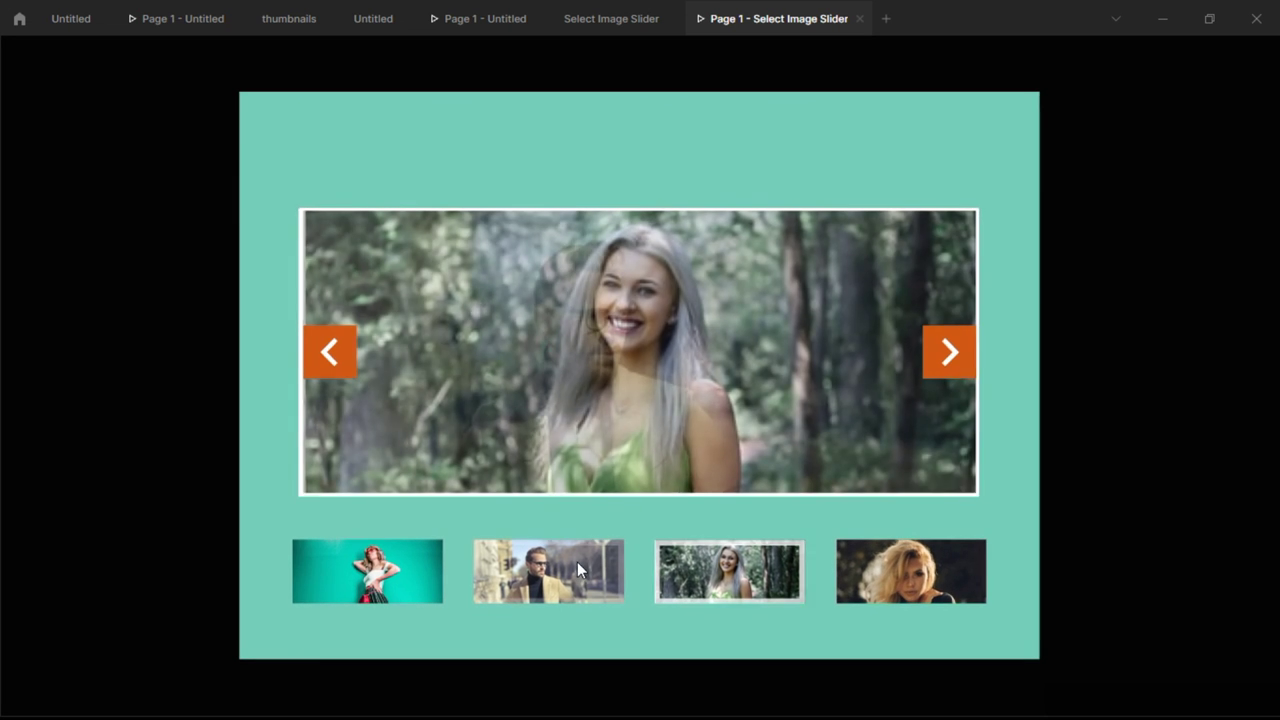
pyautogui.click(392, 566)
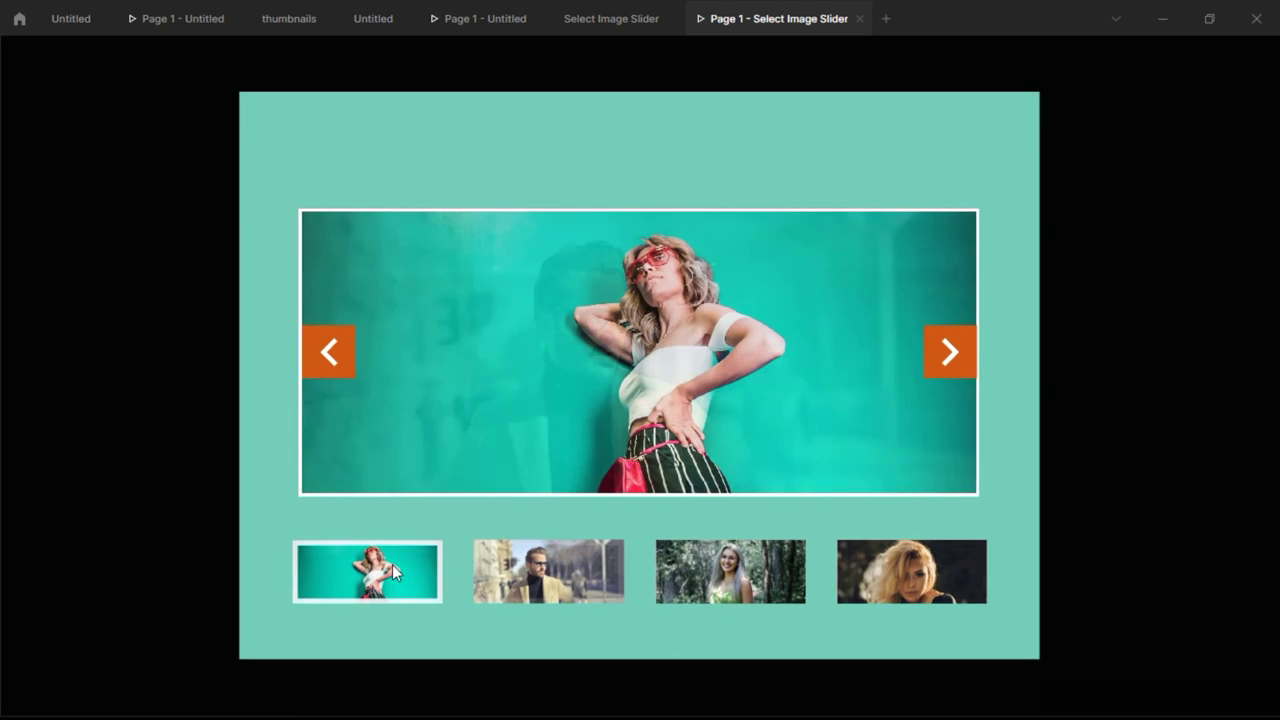
pyautogui.click(329, 360)
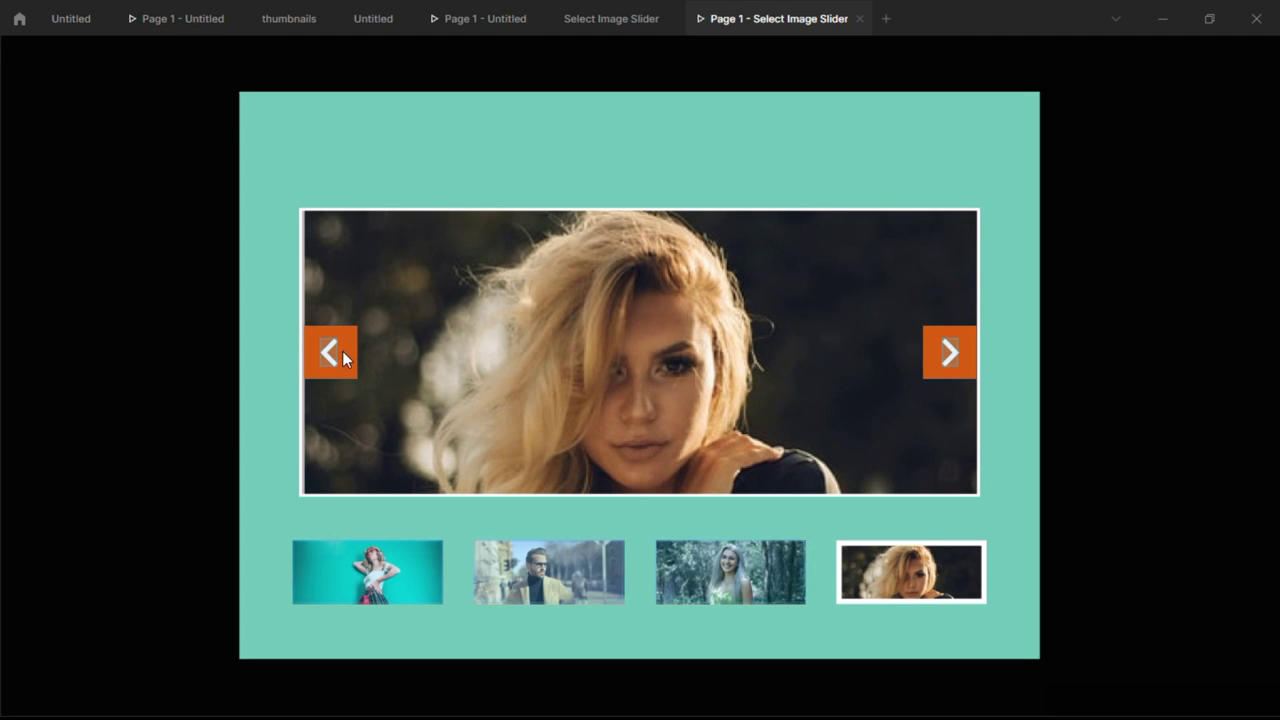
pyautogui.click(950, 355)
pyautogui.click(952, 356)
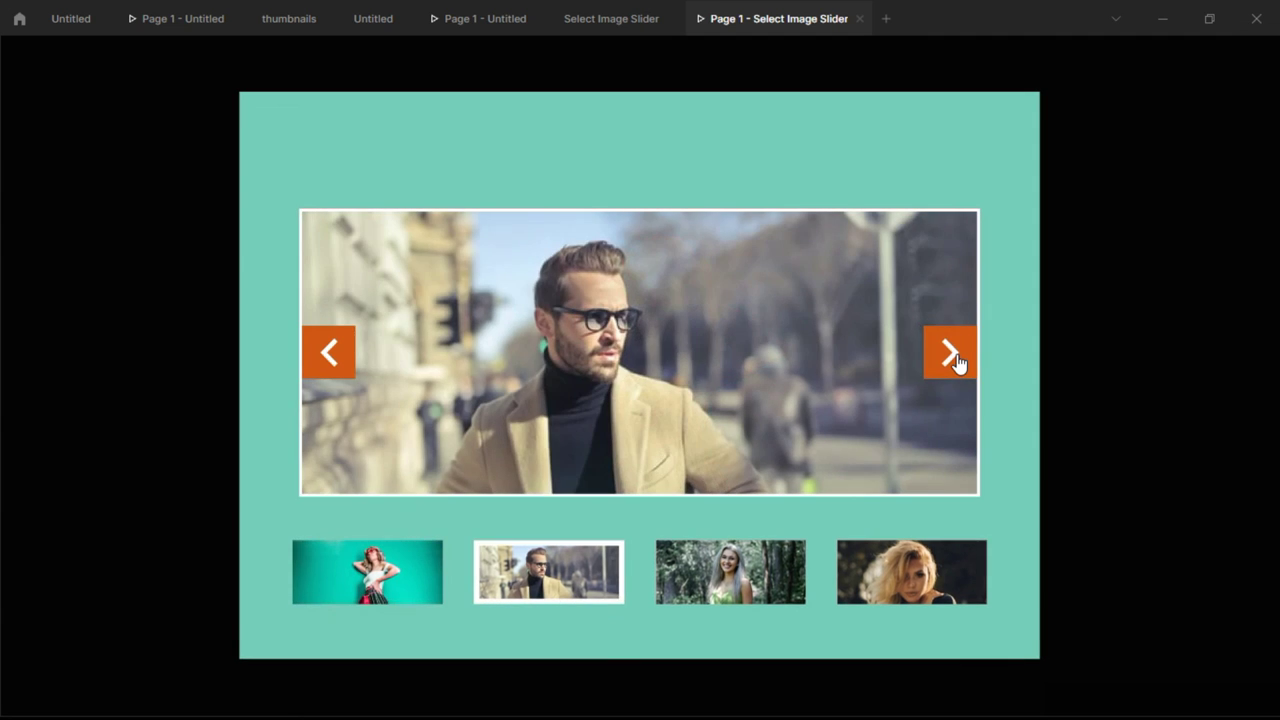
pyautogui.click(955, 358)
pyautogui.click(955, 358)
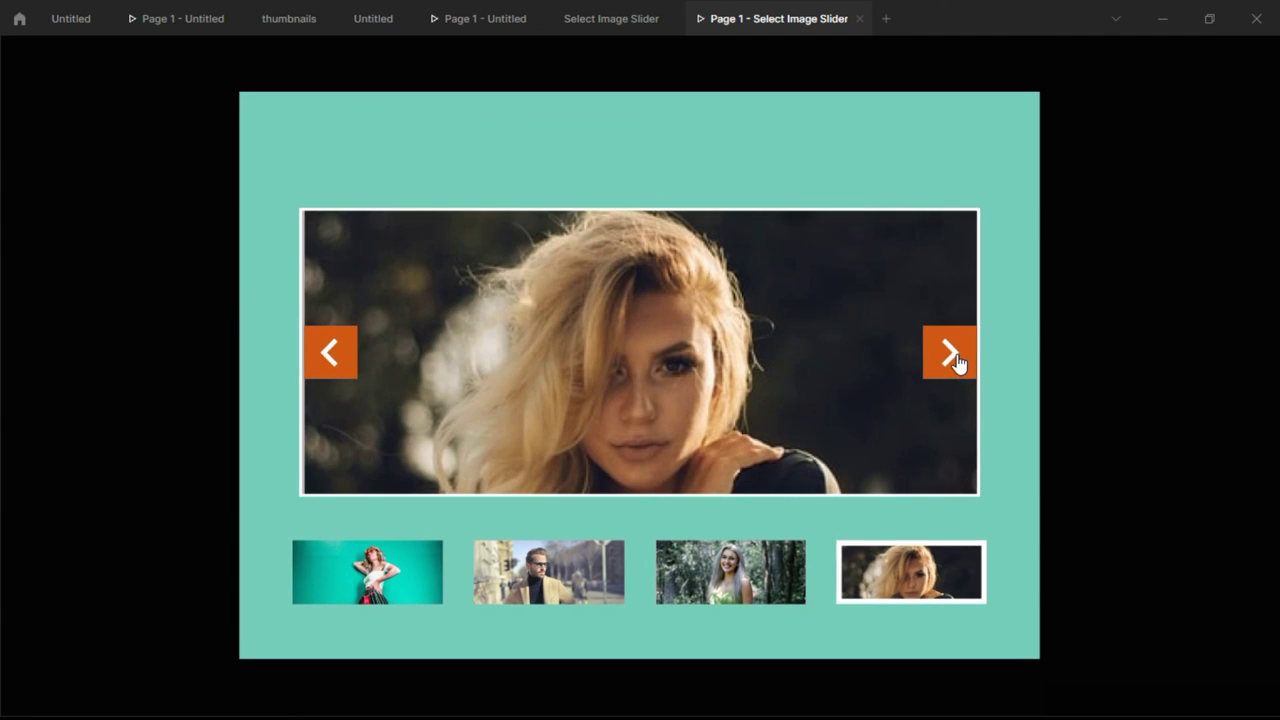